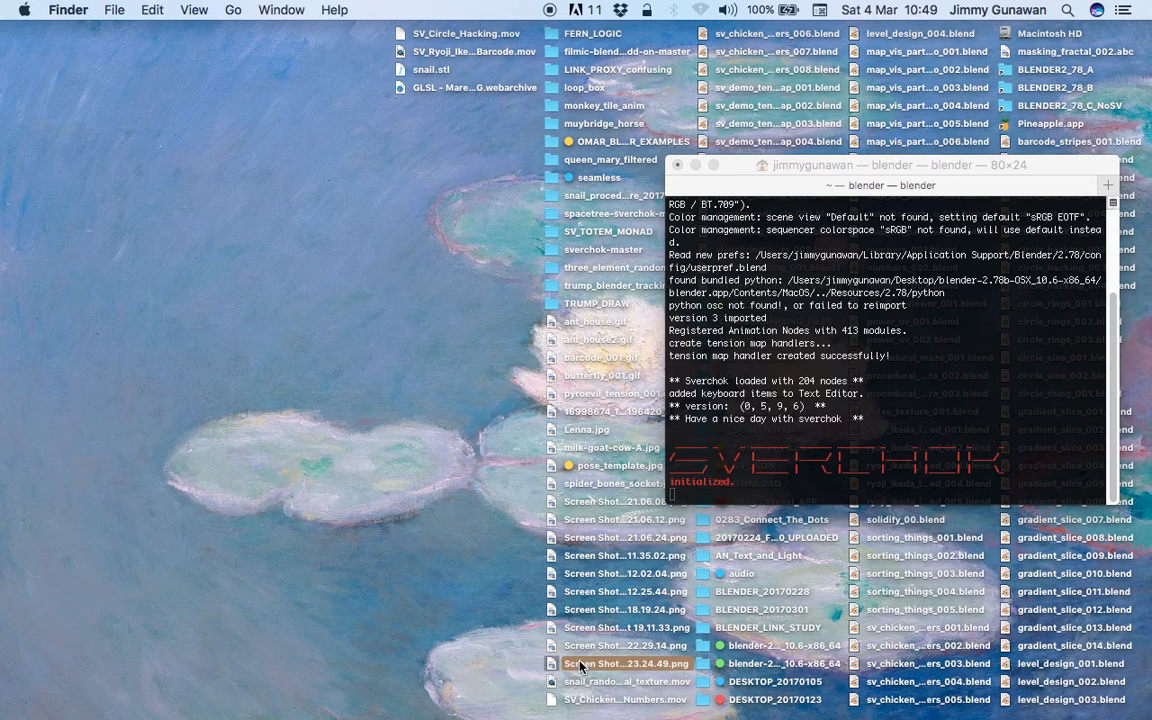
Step: Preview the reference screenshot of the red branching mesh at a larger size and close it
key(space)
drag(500, 222, 338, 137)
drag(598, 438, 807, 652)
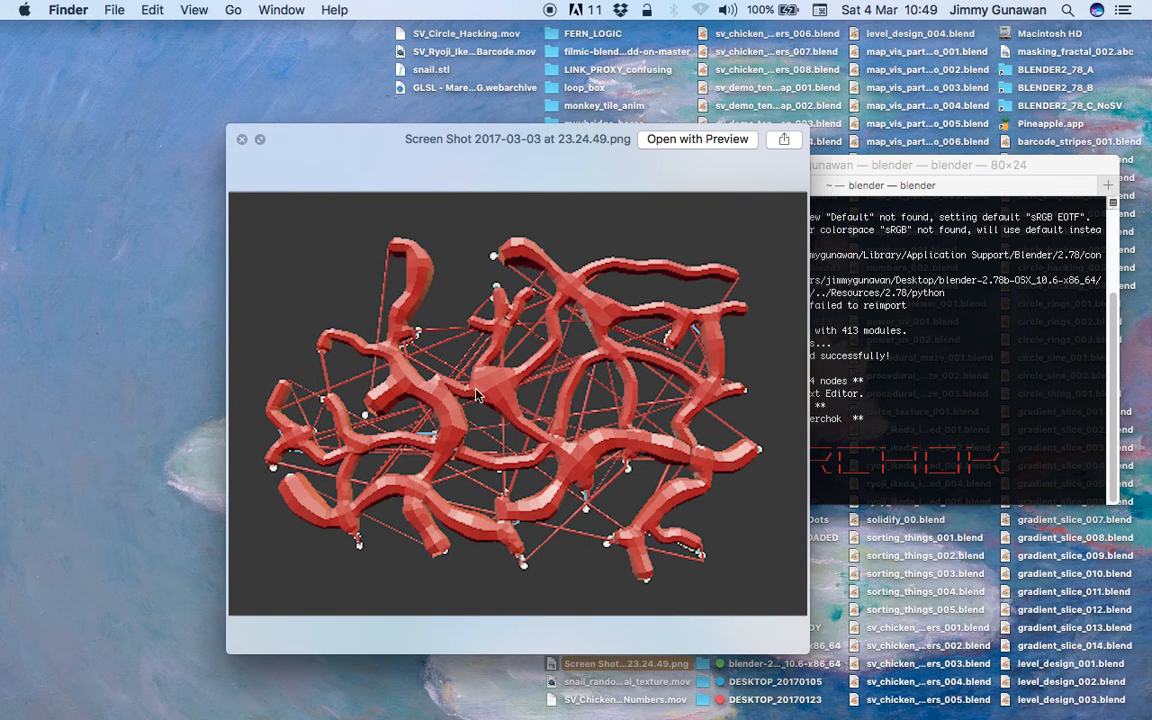
click(240, 144)
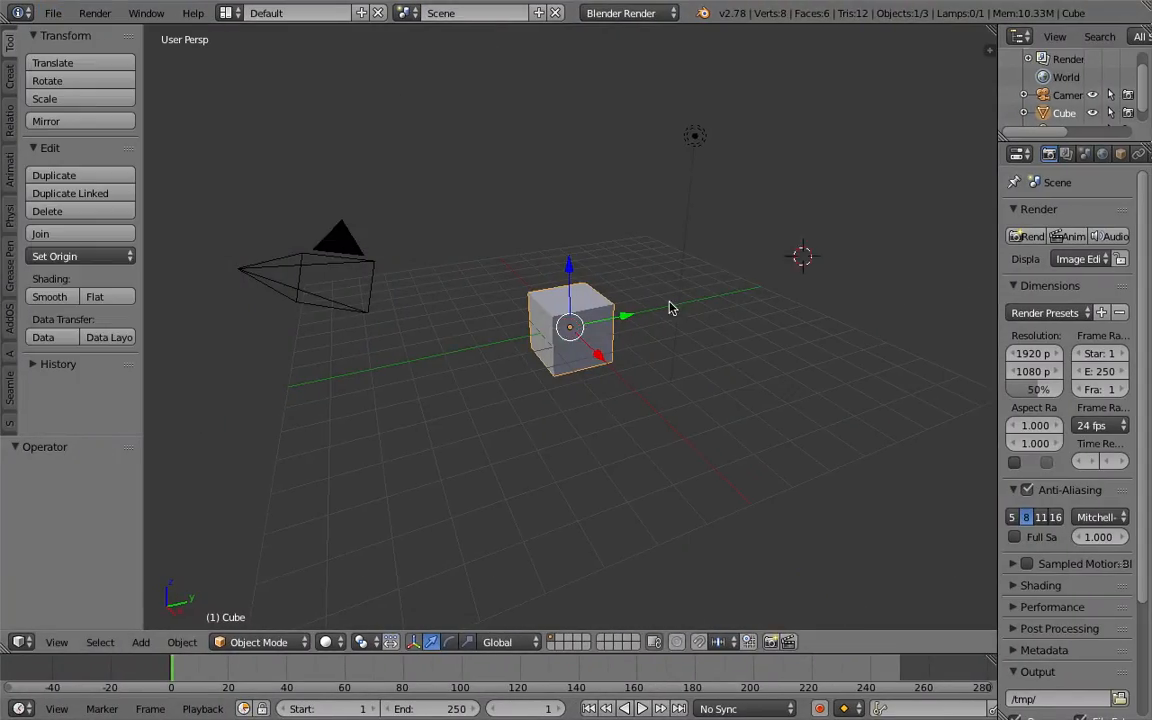
Step: Delete all default objects from the scene
mouse_move(670, 308)
middle_down()
mouse_move(725, 290)
mouse_move(668, 291)
middle_up()
key(a)
key(a)
key(Delete)
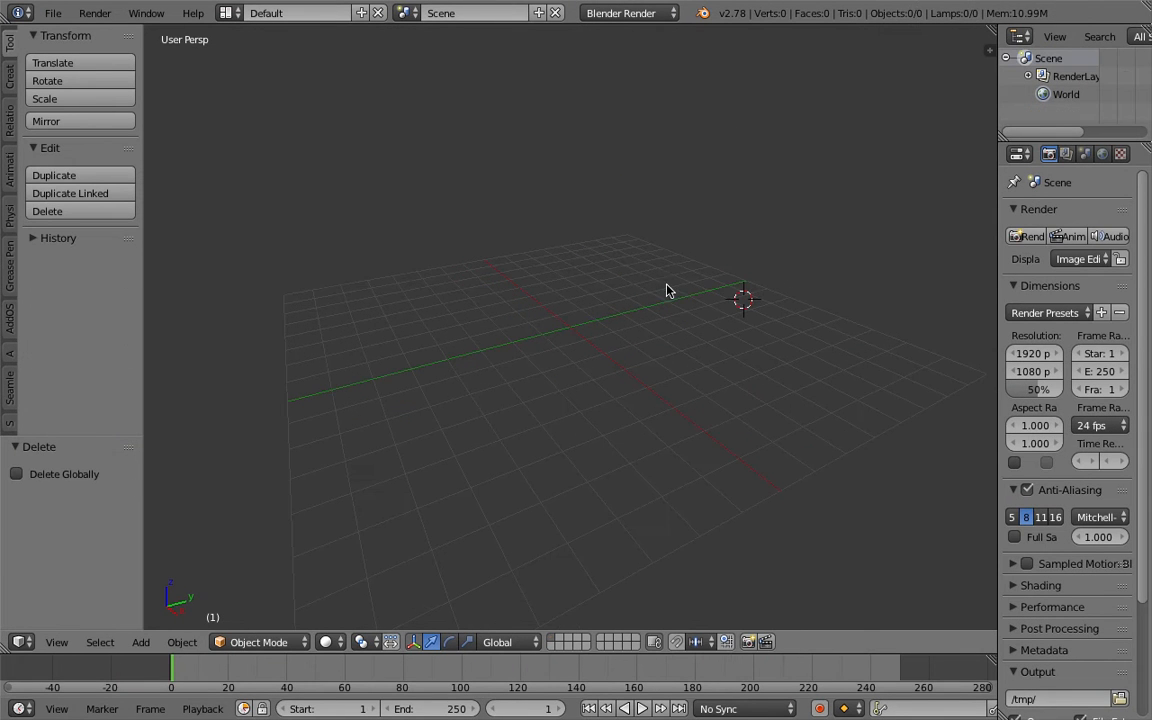
Step: Handwrite the word "elfnor" in the viewport with the Grease Pencil
middle_drag(577, 245, 607, 322)
mouse_move(350, 210)
mouse_down()
mouse_move(365, 196)
mouse_move(368, 222)
mouse_up()
drag(391, 145, 392, 208)
drag(431, 146, 437, 240)
mouse_move(418, 204)
mouse_down()
mouse_move(458, 190)
mouse_move(571, 208)
mouse_up()
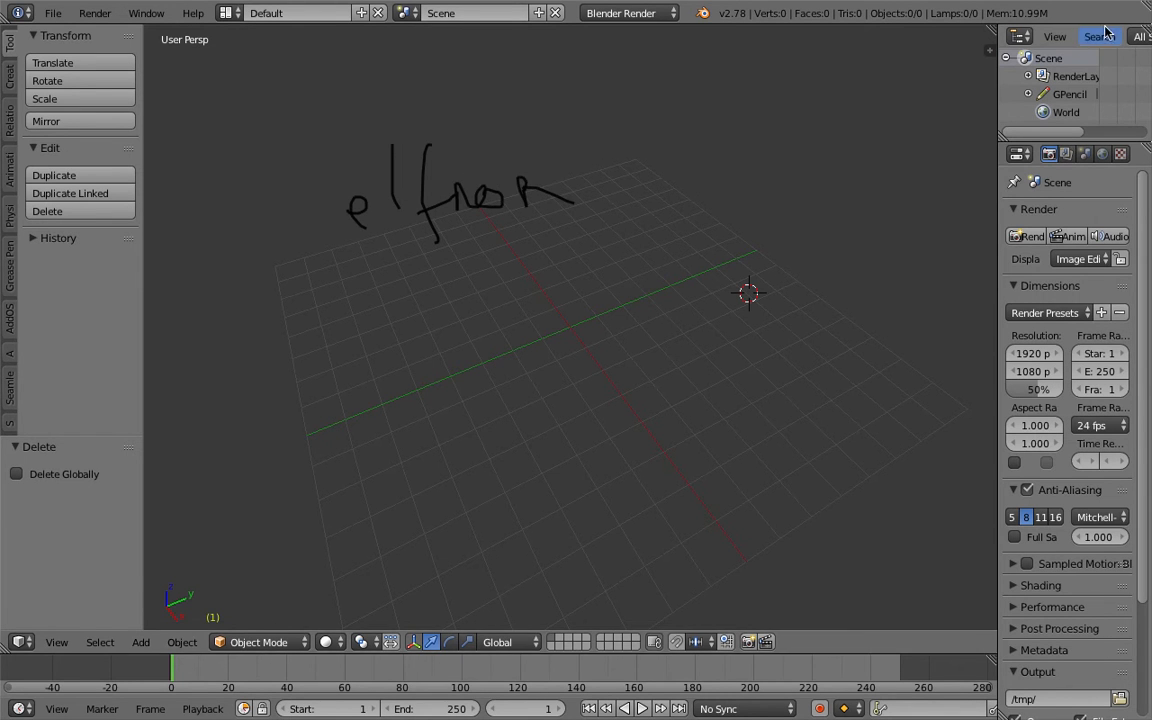
Step: Set the grease pencil stroke colour to white
click(989, 49)
scroll(894, 303, down, 5)
scroll(894, 303, up, 4)
scroll(870, 315, down, 5)
click(869, 316)
drag(996, 180, 996, 78)
shift+middle_drag(471, 323, 475, 347)
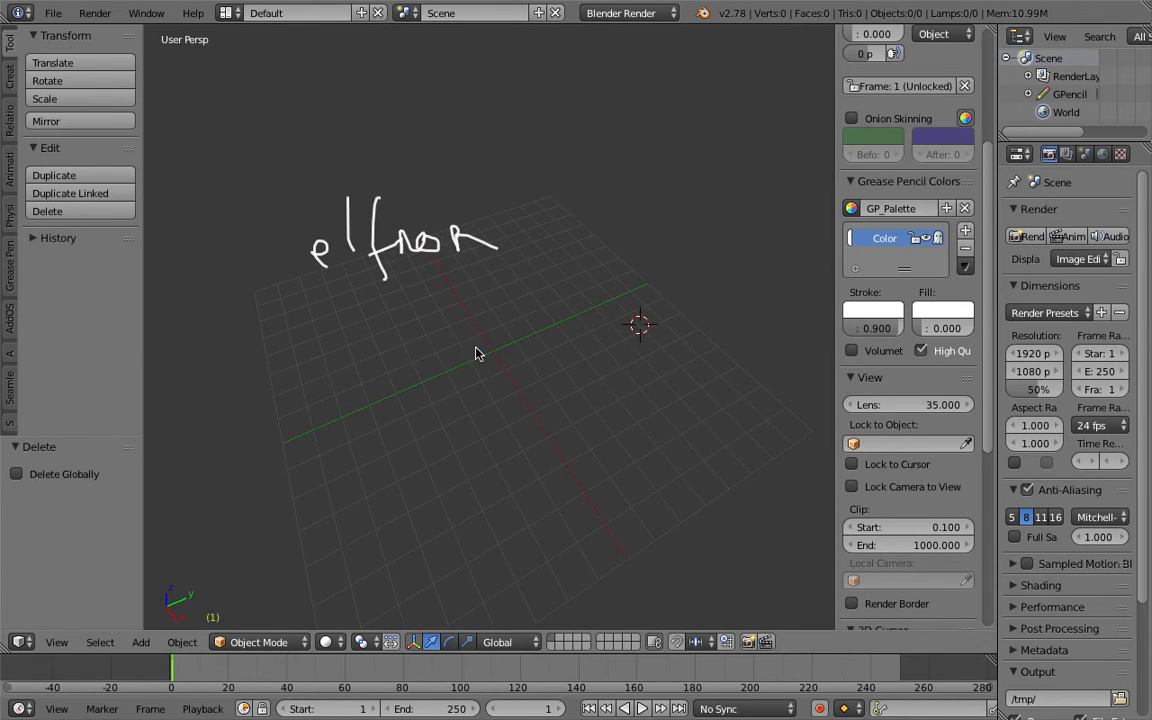
Step: Handwrite "space tree" with the Grease Pencil in the empty area above the grid
shift+middle_drag(540, 245, 436, 271)
mouse_move(489, 180)
mouse_down()
mouse_move(521, 177)
mouse_move(502, 201)
mouse_move(523, 199)
mouse_up()
mouse_move(522, 185)
mouse_down()
mouse_move(541, 170)
mouse_move(560, 193)
mouse_move(610, 183)
mouse_move(606, 210)
mouse_up()
mouse_move(509, 97)
mouse_down()
mouse_move(481, 127)
mouse_move(554, 86)
mouse_move(574, 101)
mouse_up()
drag(582, 96, 610, 101)
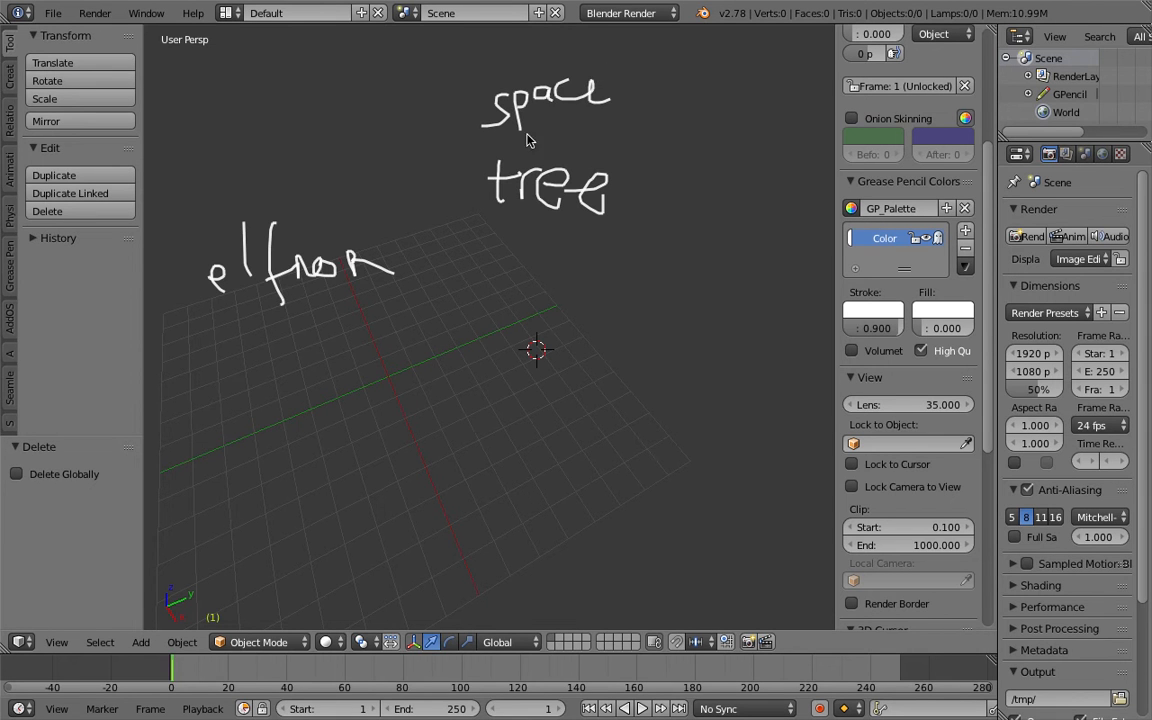
Step: Scatter grease pencil dots below the "space tree" text as target points for a tree sketch
middle_drag(535, 250, 497, 282)
click(606, 281)
click(687, 255)
click(624, 342)
middle_drag(624, 345, 557, 371)
click(557, 247)
click(540, 276)
click(710, 238)
click(717, 261)
click(729, 315)
click(748, 403)
click(717, 420)
click(676, 446)
click(570, 448)
click(550, 380)
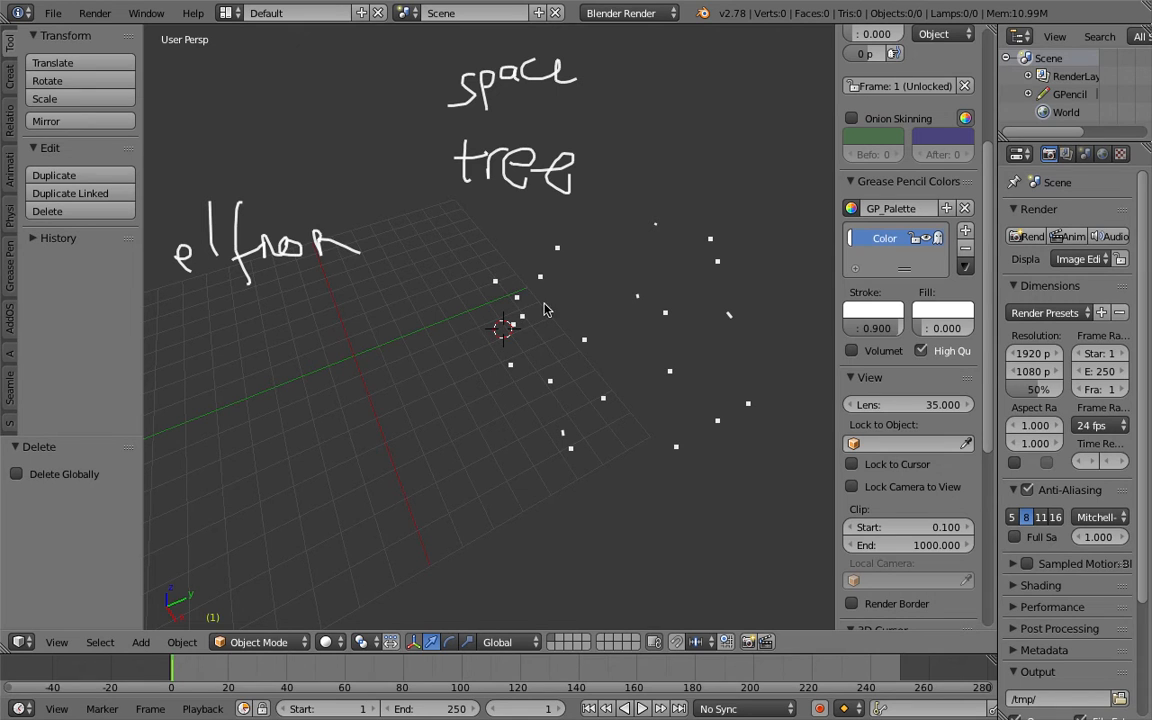
Step: Sketch branching grease pencil strokes between the scattered dots and enclose them in a large circle
mouse_move(587, 341)
mouse_down()
mouse_move(645, 228)
mouse_move(685, 266)
mouse_move(710, 240)
mouse_up()
mouse_move(625, 268)
mouse_down()
mouse_move(538, 275)
mouse_move(522, 320)
mouse_move(548, 380)
mouse_move(514, 365)
mouse_up()
mouse_move(635, 296)
mouse_down()
mouse_move(621, 371)
mouse_move(591, 404)
mouse_move(530, 426)
mouse_up()
drag(630, 353, 682, 373)
mouse_move(643, 322)
mouse_down()
mouse_move(730, 315)
mouse_move(709, 271)
mouse_up()
mouse_move(691, 345)
mouse_down()
mouse_move(741, 399)
mouse_move(666, 457)
mouse_up()
drag(606, 383, 564, 433)
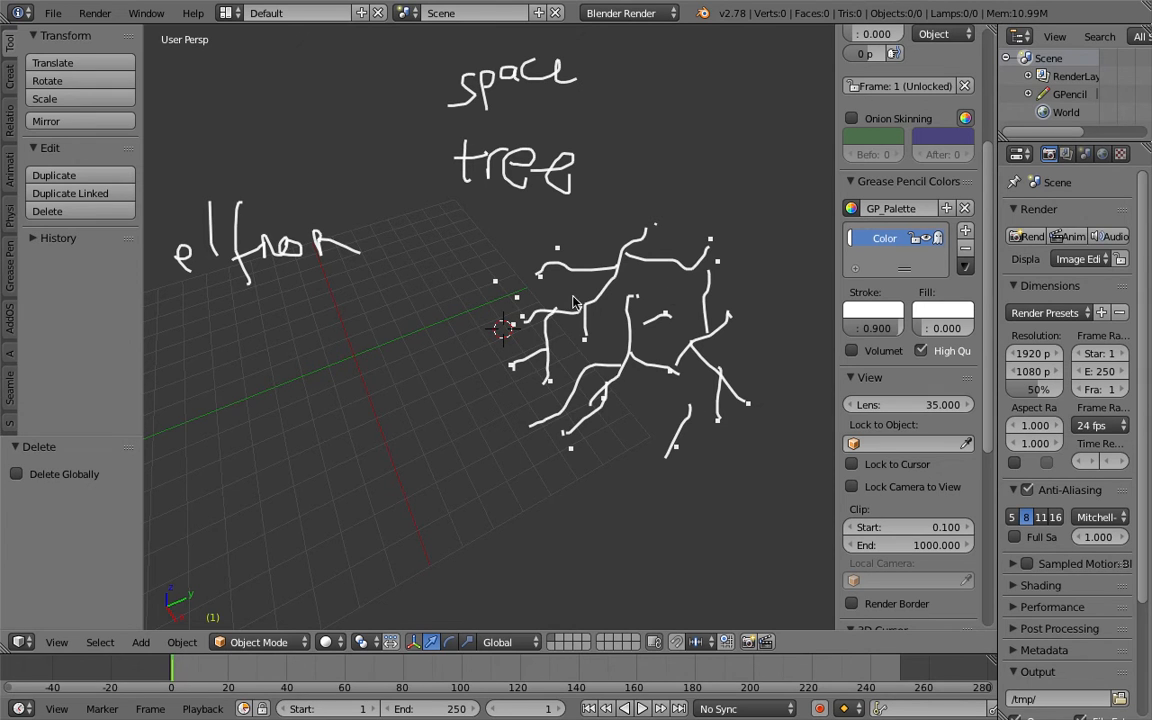
drag(752, 146, 731, 206)
mouse_move(662, 201)
mouse_down()
mouse_move(505, 417)
mouse_move(690, 178)
mouse_move(598, 170)
mouse_up()
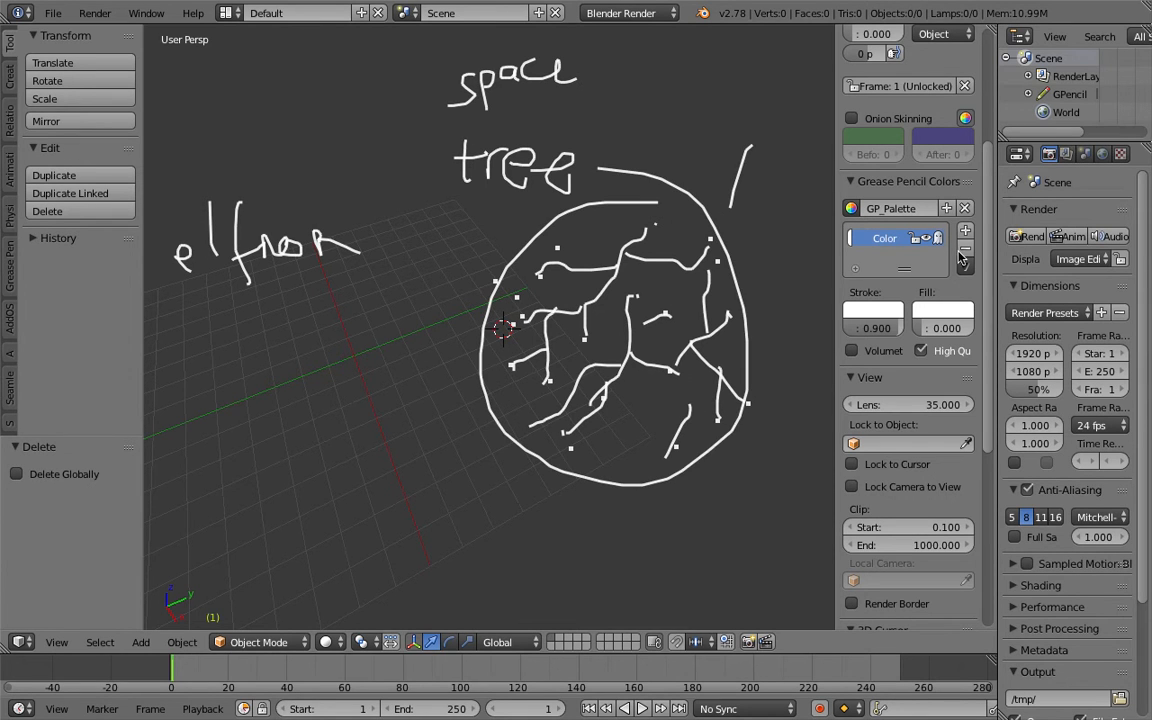
Step: Remove the grease pencil layer containing all the demonstration sketches
scroll(972, 211, up, 3)
scroll(956, 216, up, 6)
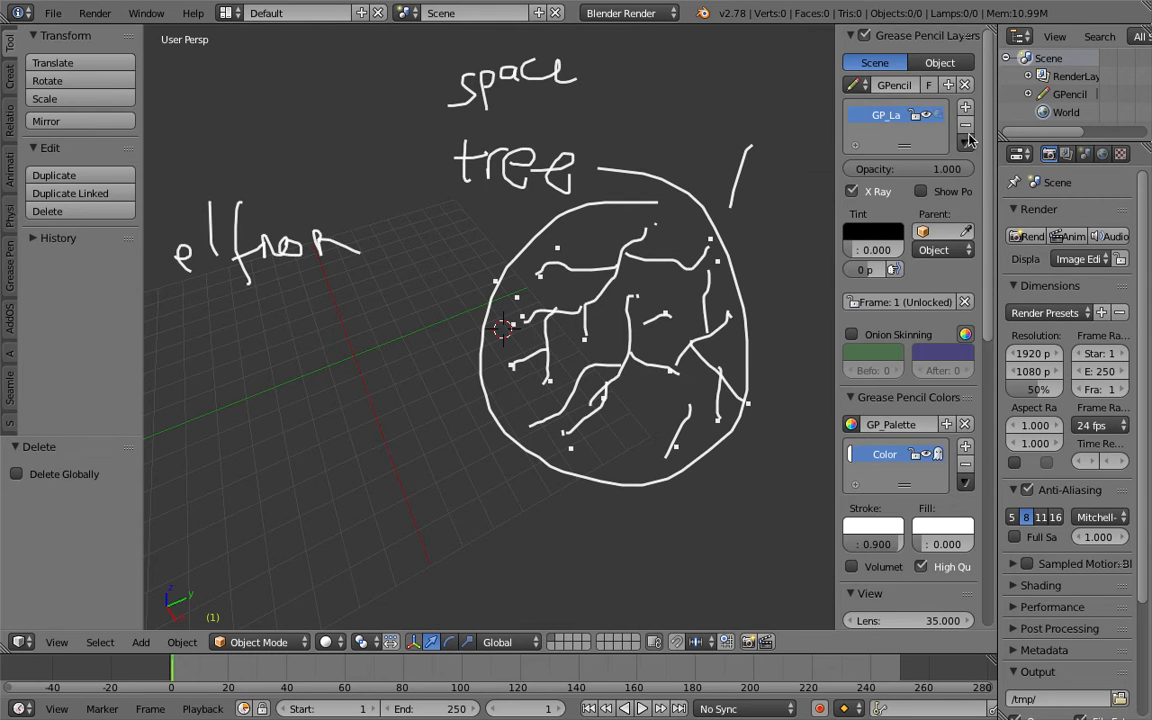
click(965, 125)
middle_drag(488, 285, 403, 295)
shift+middle_drag(394, 345, 502, 350)
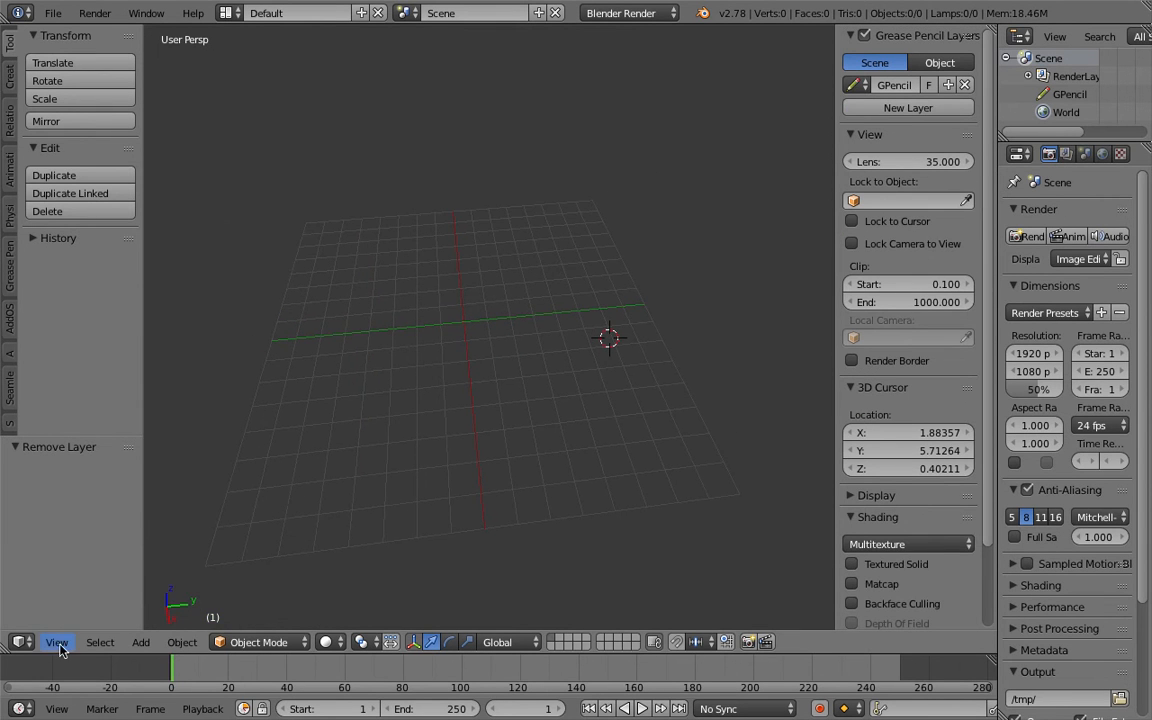
Step: Switch the viewport to the top view and place the 3D cursor outside the grid at about X 10.1, Y 4.7
click(57, 642)
click(120, 558)
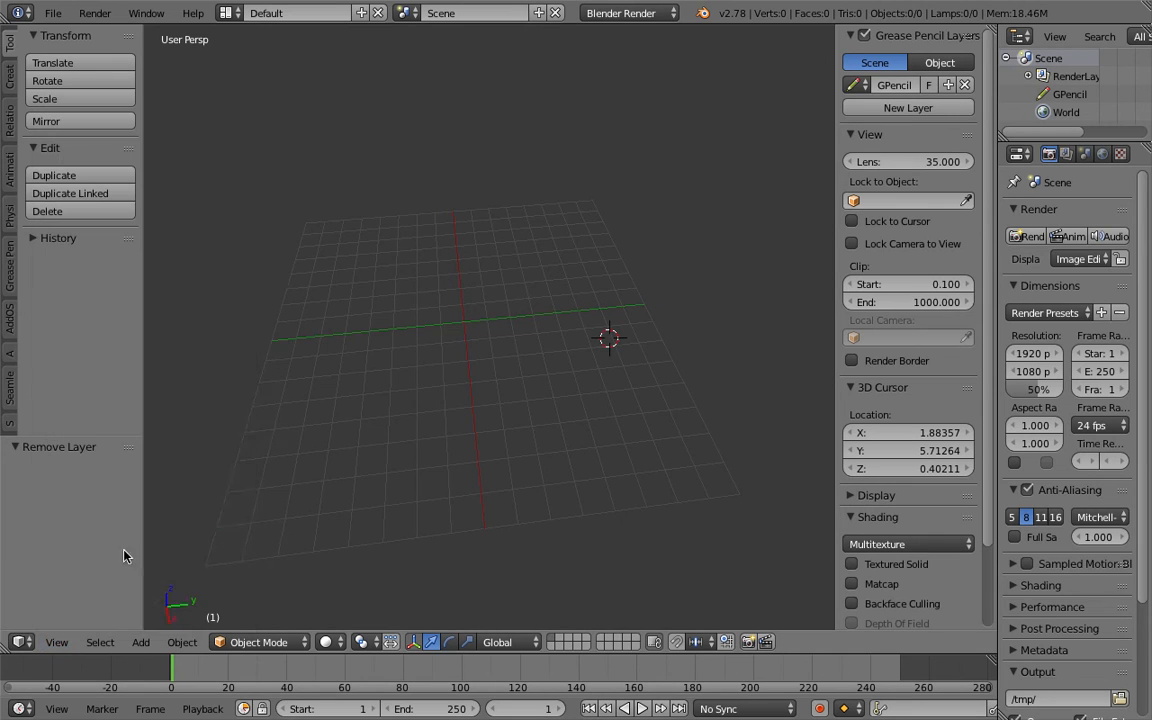
key(n)
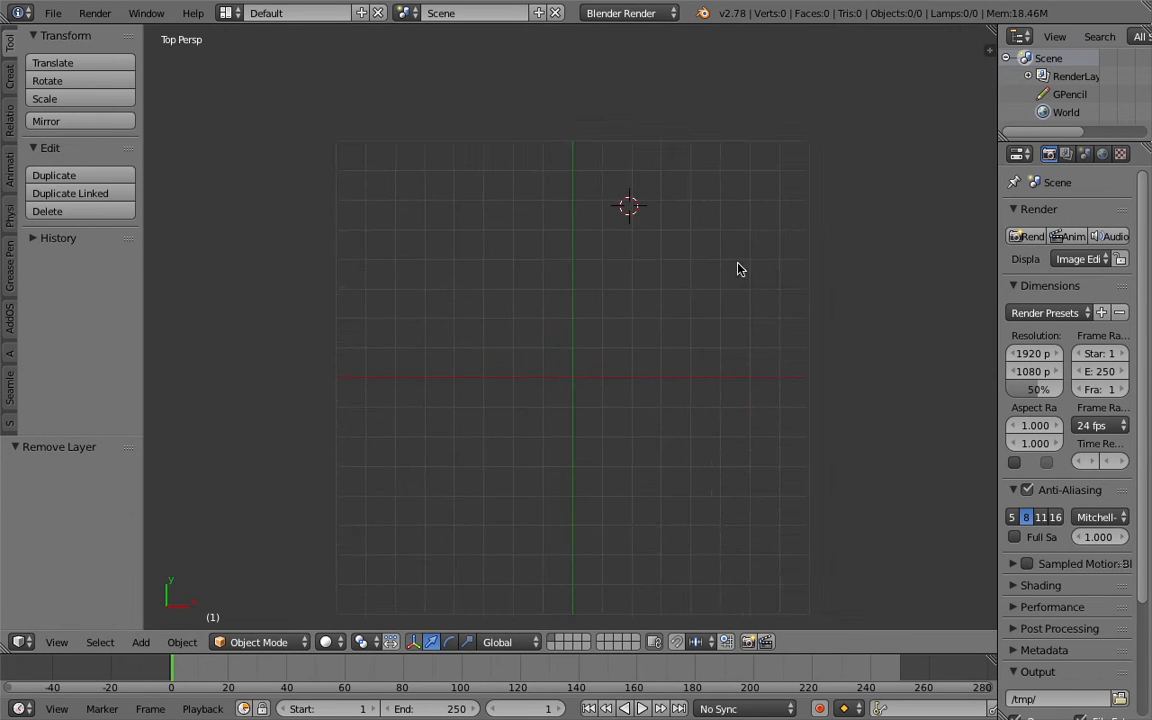
click(794, 247)
Step: Save the scene to the Desktop folder as maze_by_greasePencil_001.blend
click(54, 13)
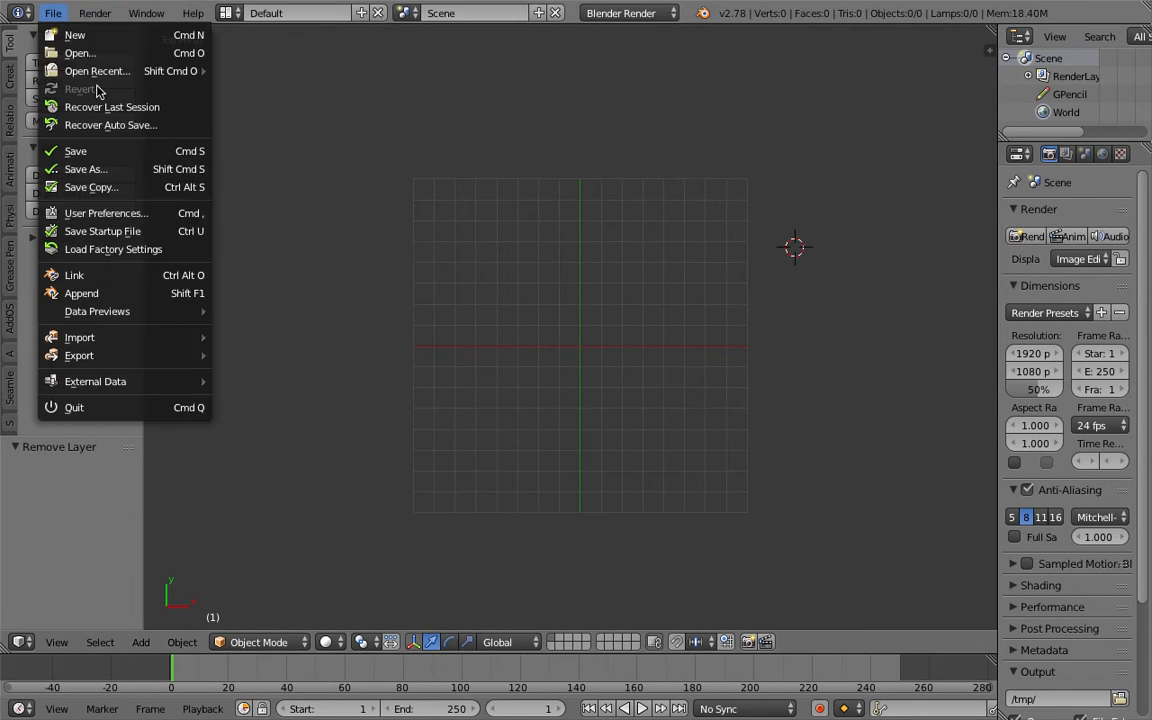
click(120, 167)
click(347, 80)
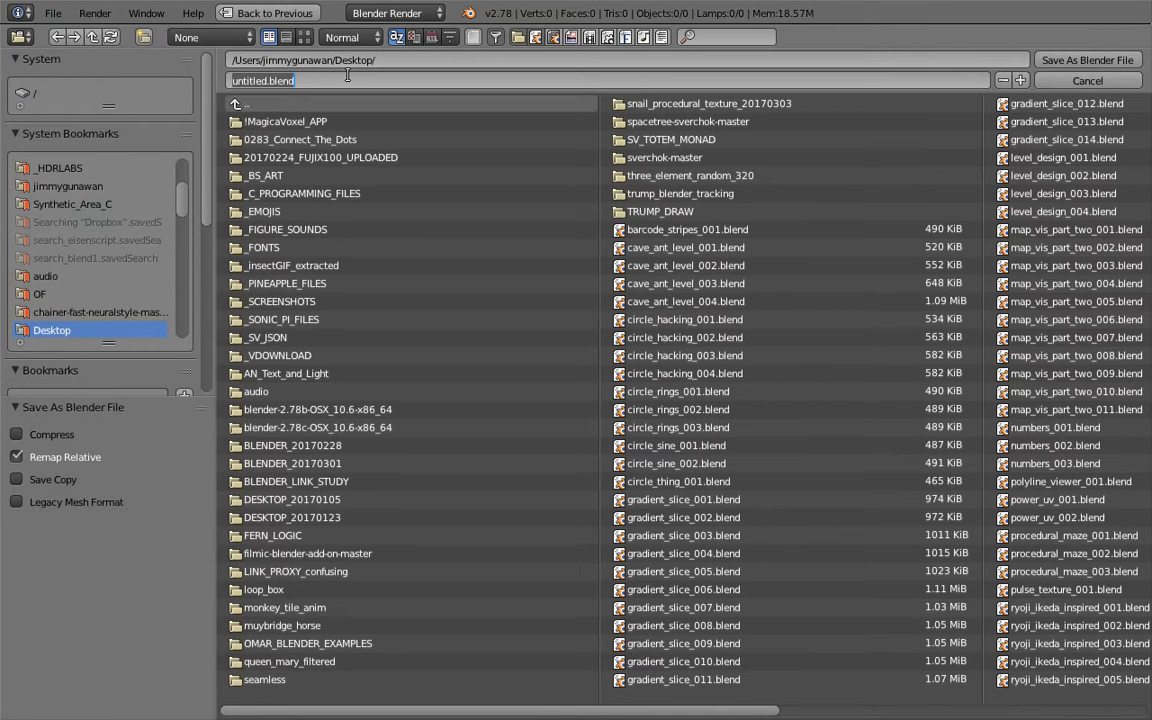
text(maze_by_greas)
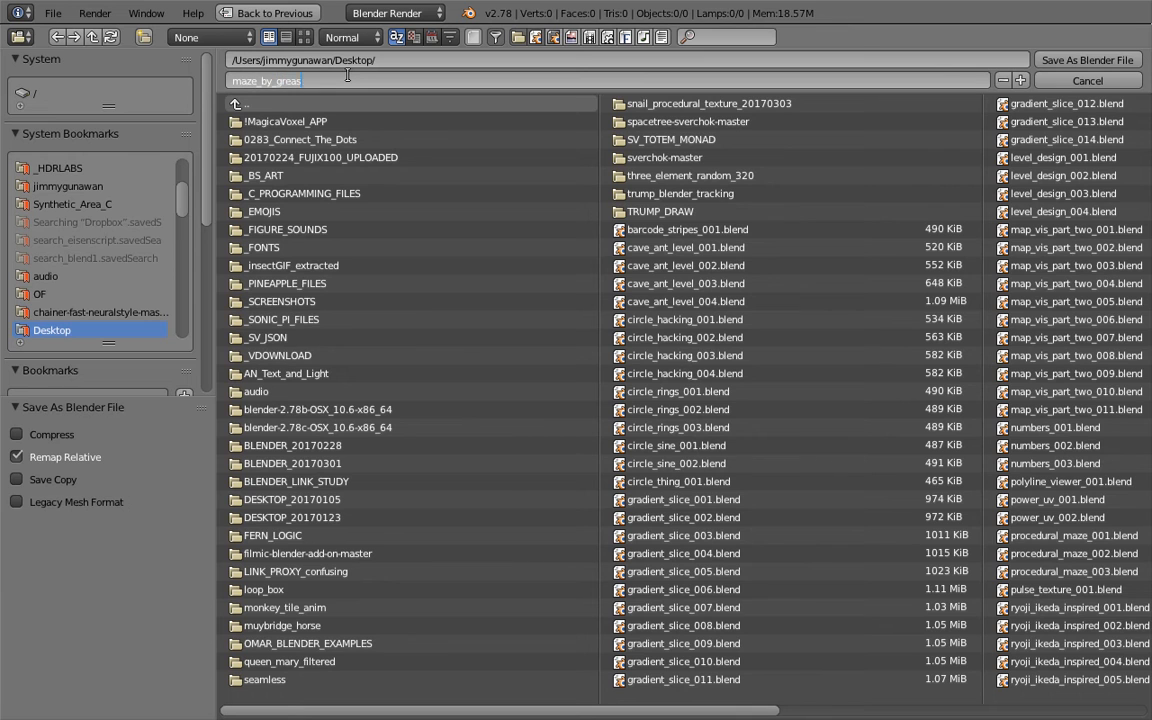
text(ePencil_001)
key(Return)
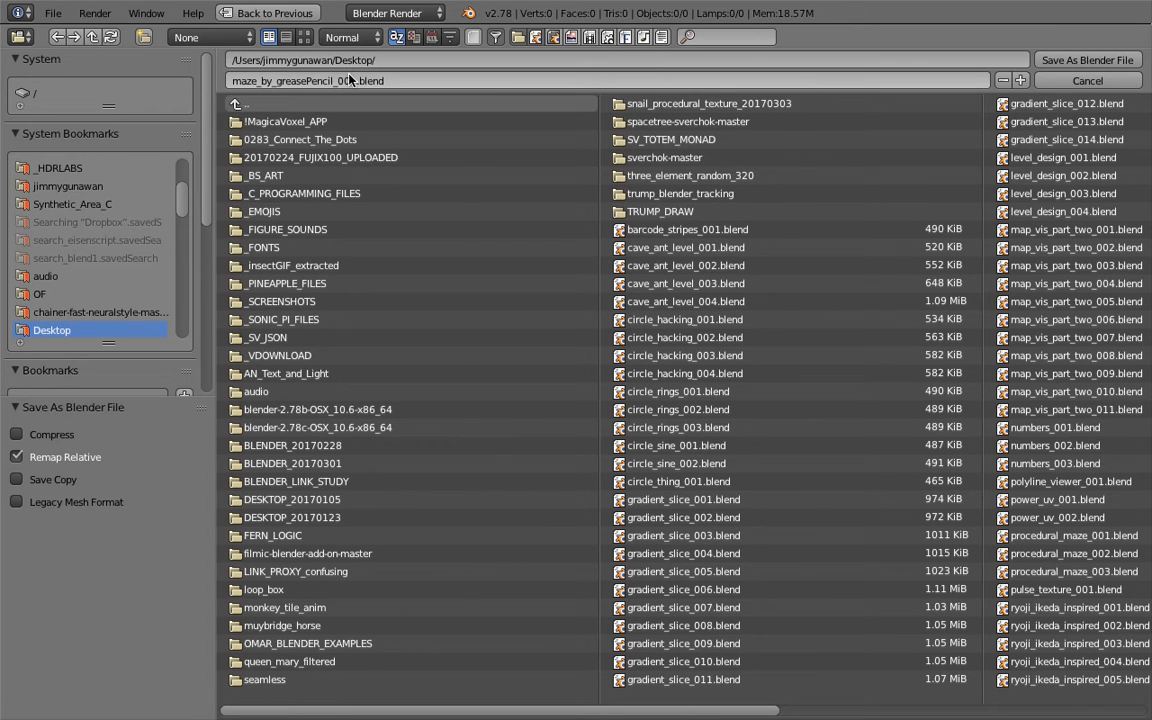
click(1087, 61)
shift+middle_drag(593, 355, 543, 330)
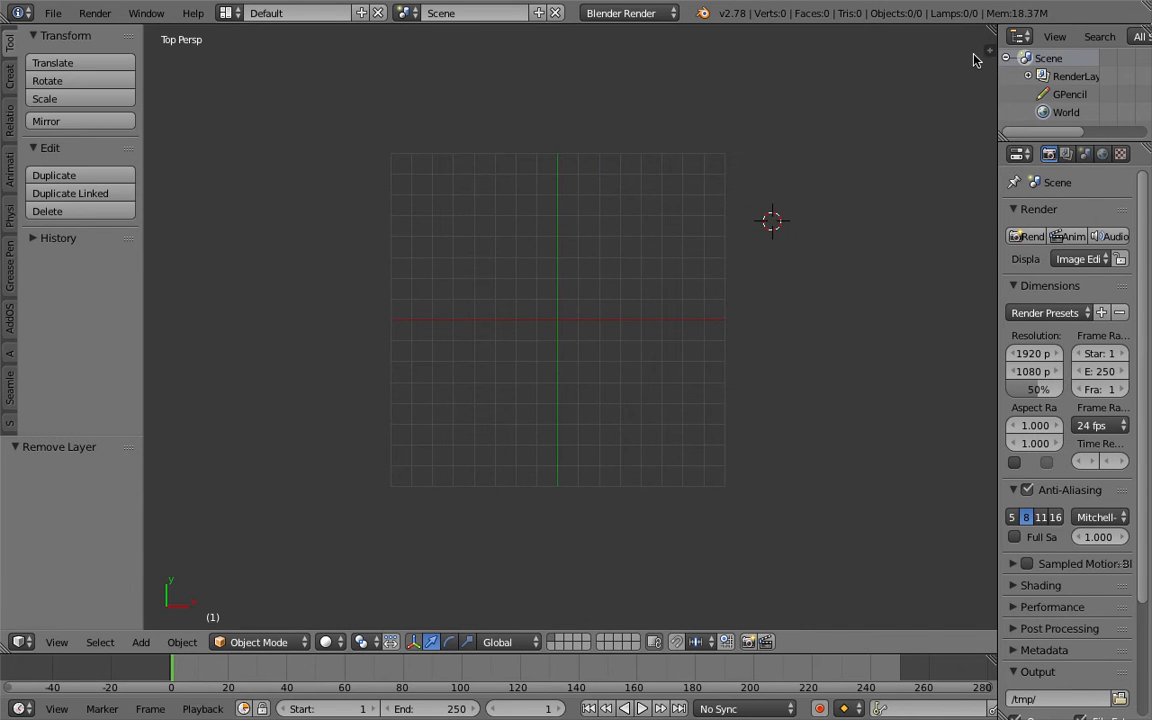
key(n)
shift+middle_drag(785, 219, 792, 219)
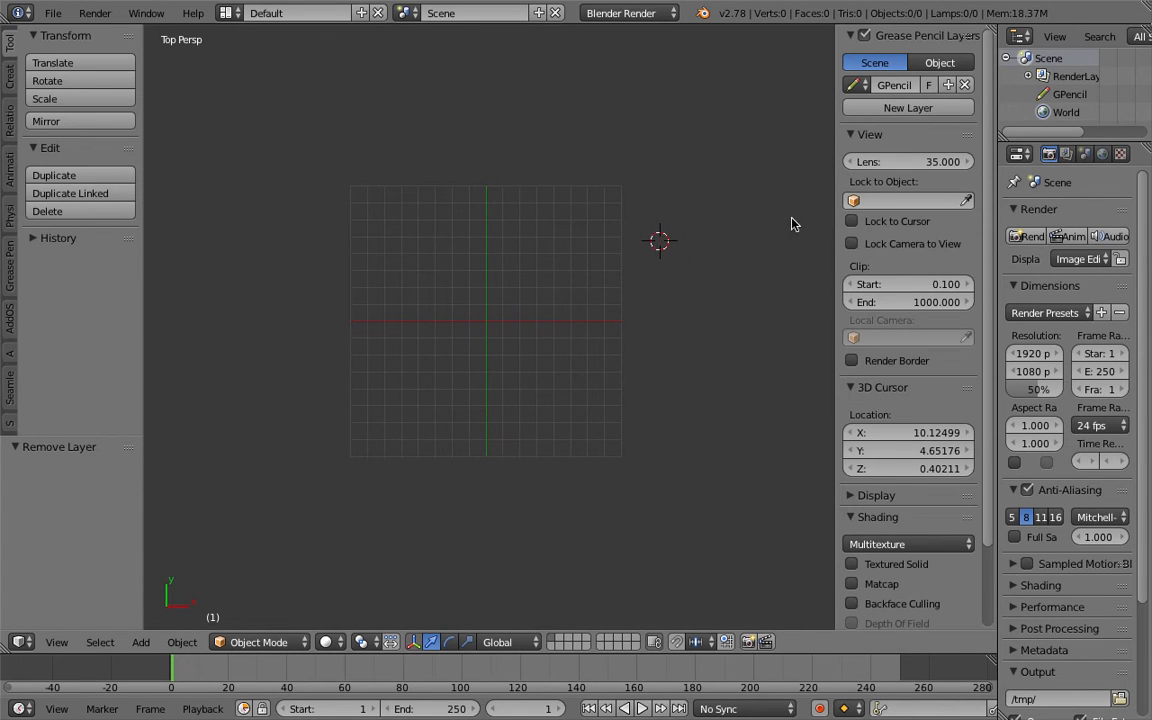
key(n)
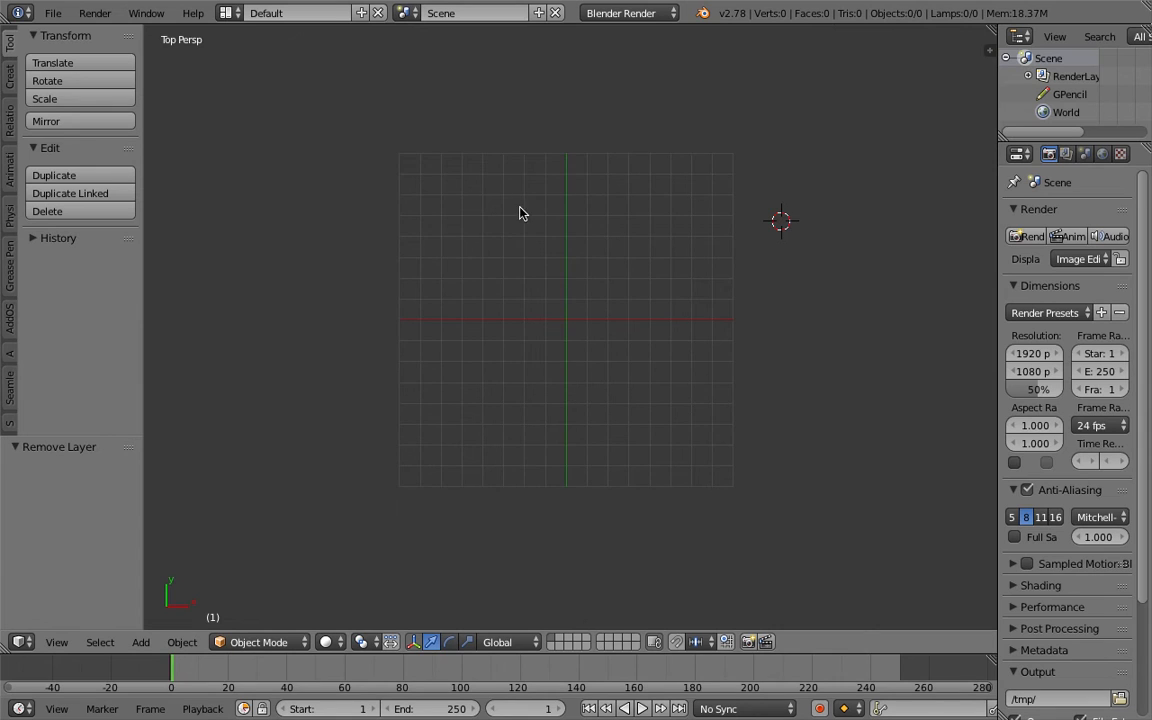
scroll(432, 254, down, 1)
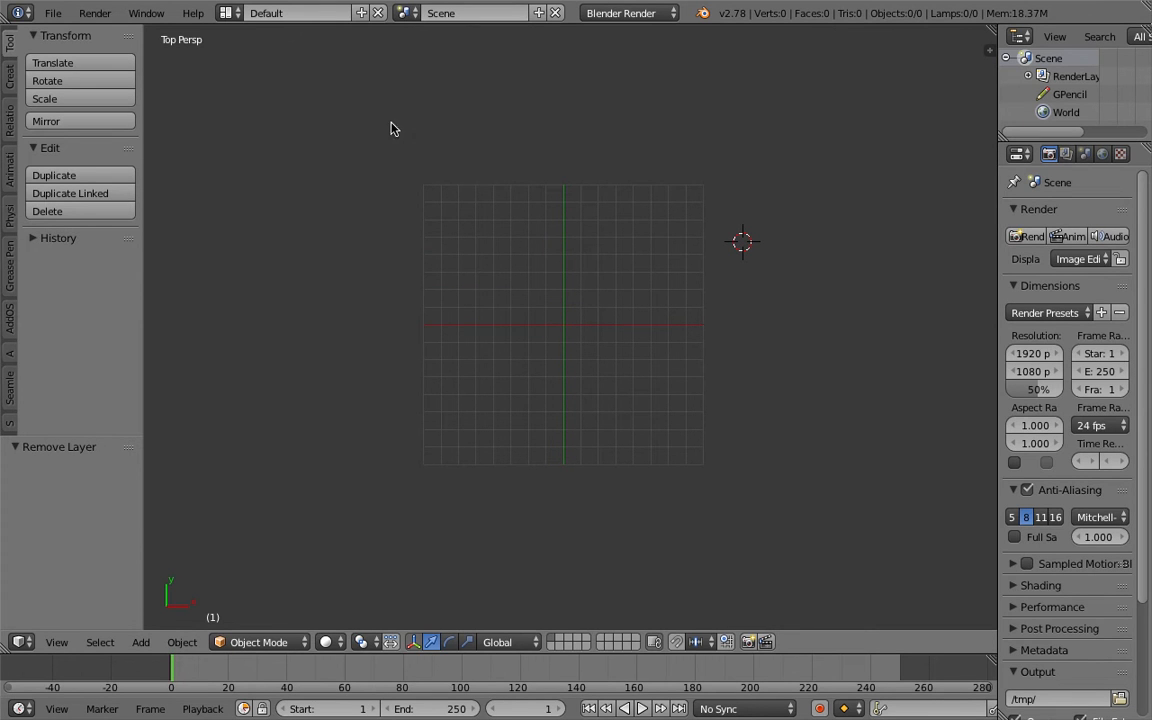
Step: Draw a network of long, winding, crossing grease pencil strokes with a few short branches across and around the grid in top view
mouse_move(377, 122)
mouse_down()
mouse_move(365, 170)
mouse_move(424, 247)
mouse_move(550, 334)
mouse_move(668, 546)
mouse_up()
mouse_move(728, 149)
mouse_down()
mouse_move(630, 200)
mouse_move(514, 216)
mouse_move(324, 268)
mouse_move(310, 382)
mouse_move(266, 525)
mouse_up()
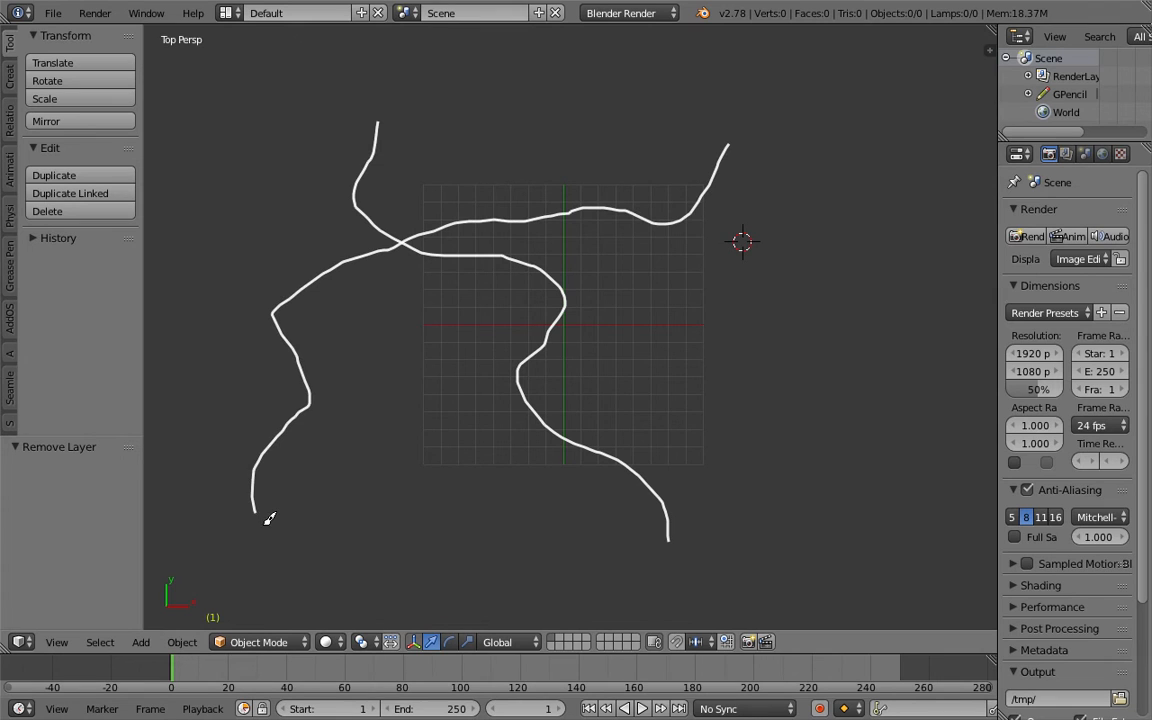
mouse_move(207, 410)
mouse_down()
mouse_move(404, 470)
mouse_move(531, 479)
mouse_move(707, 373)
mouse_move(748, 320)
mouse_up()
mouse_move(623, 298)
mouse_down()
mouse_move(368, 352)
mouse_move(376, 440)
mouse_move(362, 530)
mouse_up()
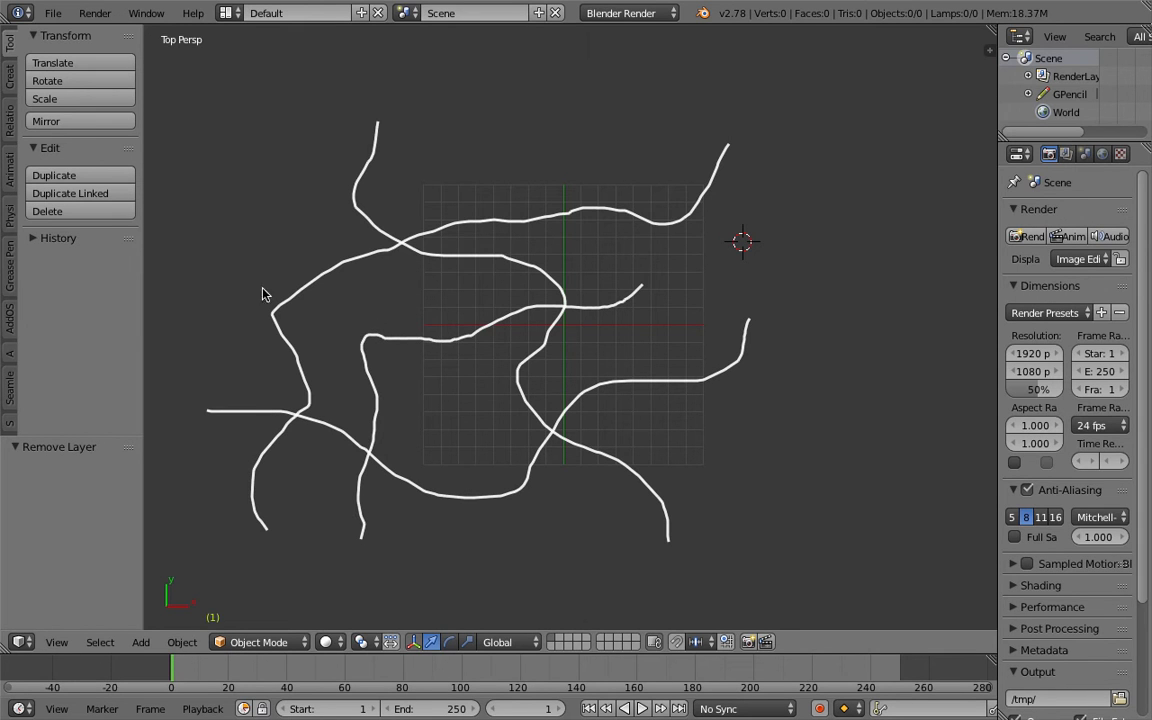
mouse_move(291, 281)
mouse_down()
mouse_move(347, 309)
mouse_move(459, 430)
mouse_move(450, 412)
mouse_move(499, 428)
mouse_up()
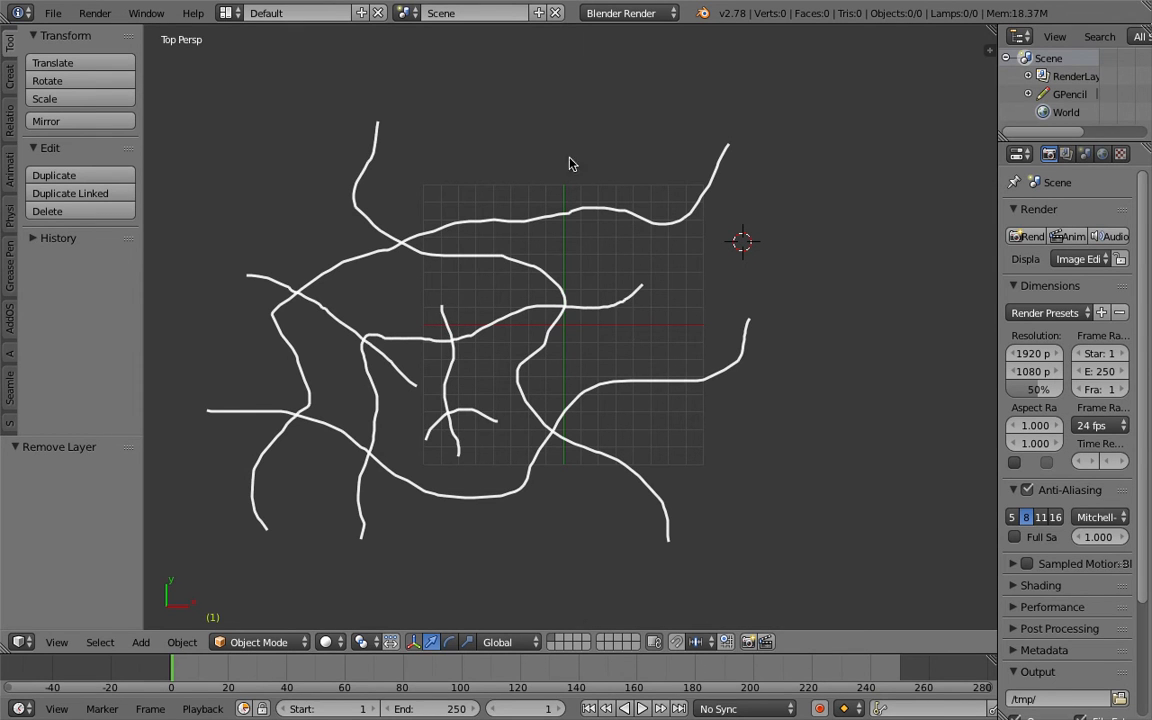
drag(561, 161, 585, 270)
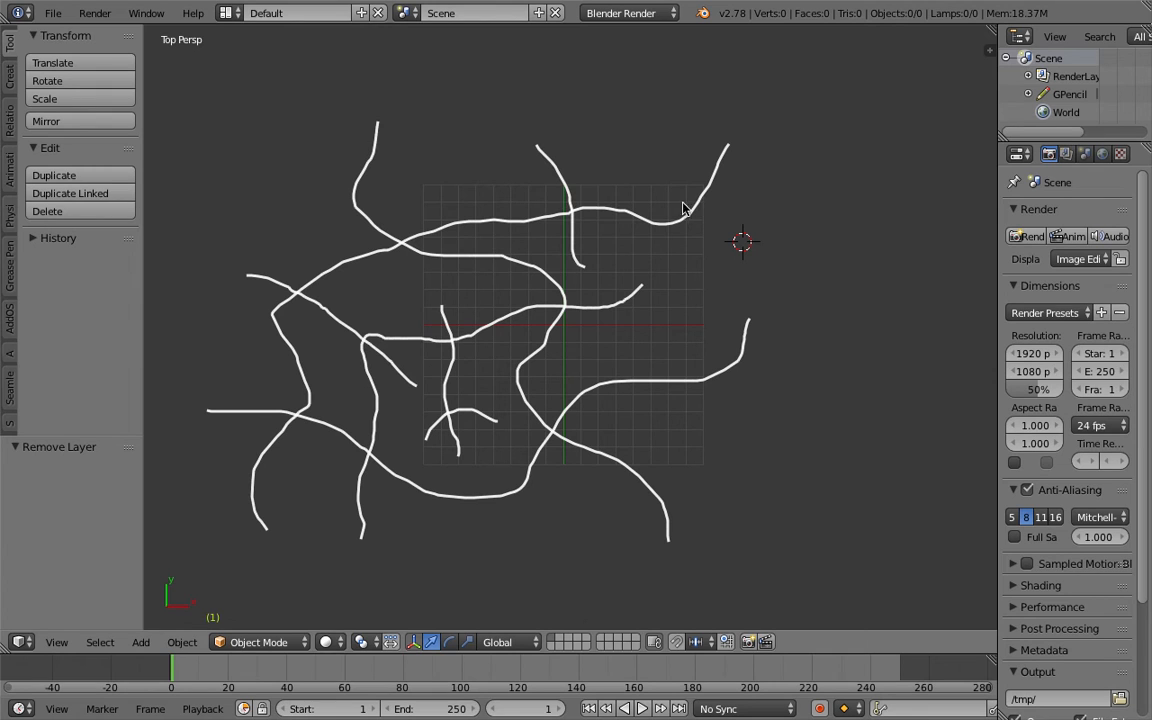
mouse_move(557, 173)
mouse_down()
mouse_move(590, 98)
mouse_move(603, 134)
mouse_up()
Step: Save the current file with the maze strokes
ctrl+scroll(570, 303, down, 1)
mouse_move(509, 270)
middle_down()
mouse_move(519, 311)
mouse_move(658, 226)
mouse_move(594, 398)
mouse_move(488, 443)
mouse_move(643, 268)
mouse_move(600, 290)
mouse_move(603, 245)
mouse_move(522, 345)
mouse_move(614, 335)
middle_up()
key(ctrl+s)
click(488, 443)
scroll(493, 402, up, 2)
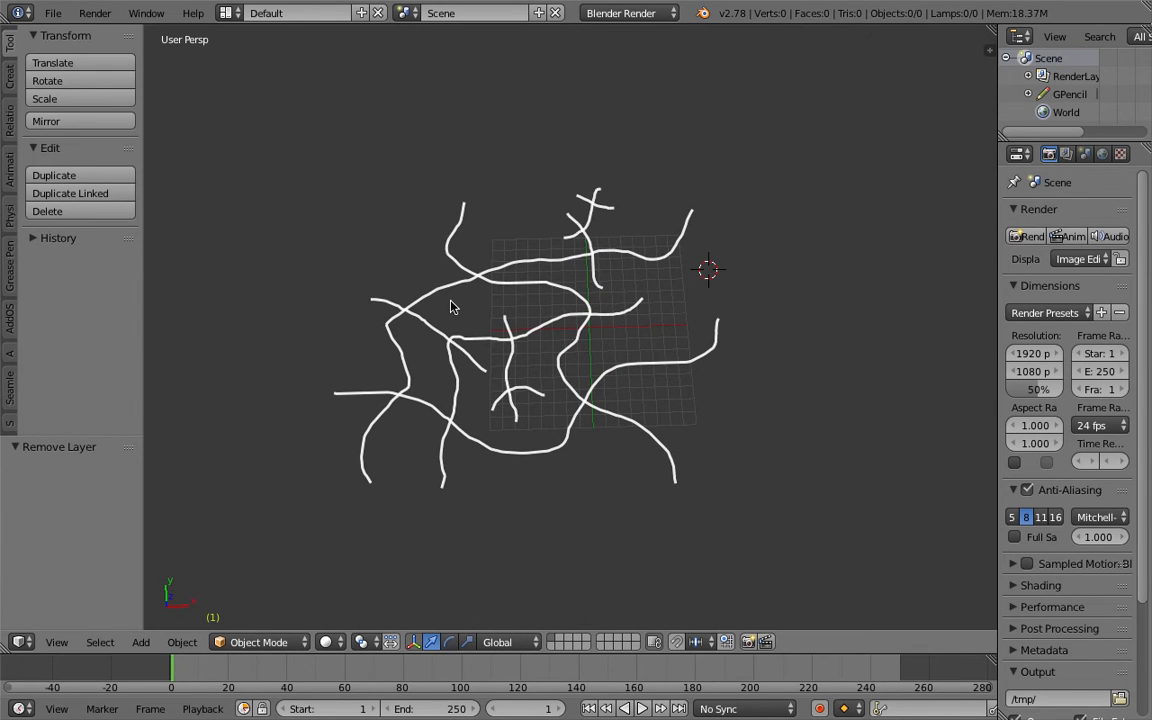
mouse_move(655, 247)
middle_down()
mouse_move(629, 247)
mouse_move(690, 288)
middle_up()
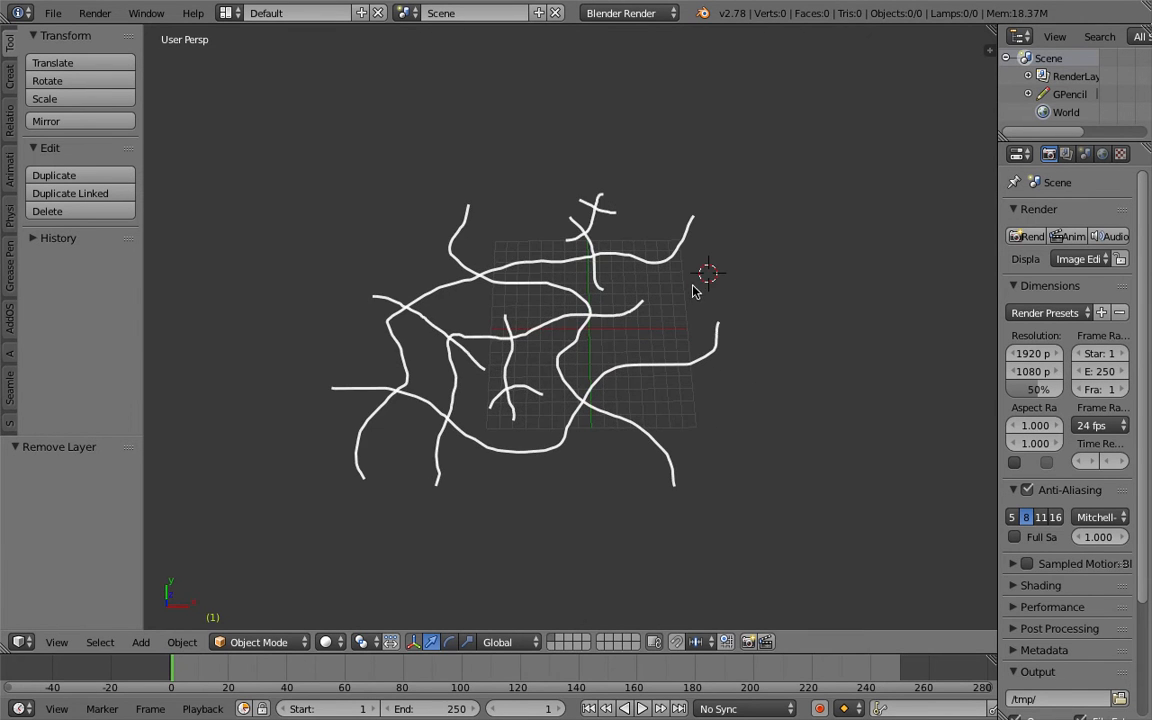
key(n)
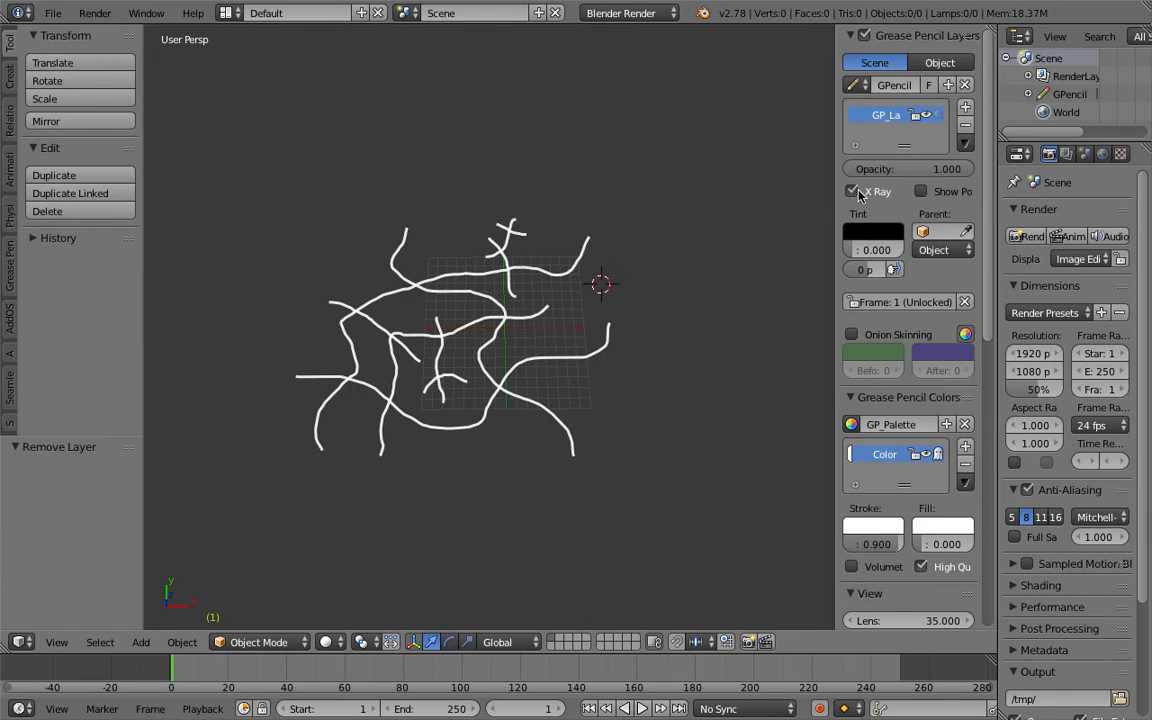
key(n)
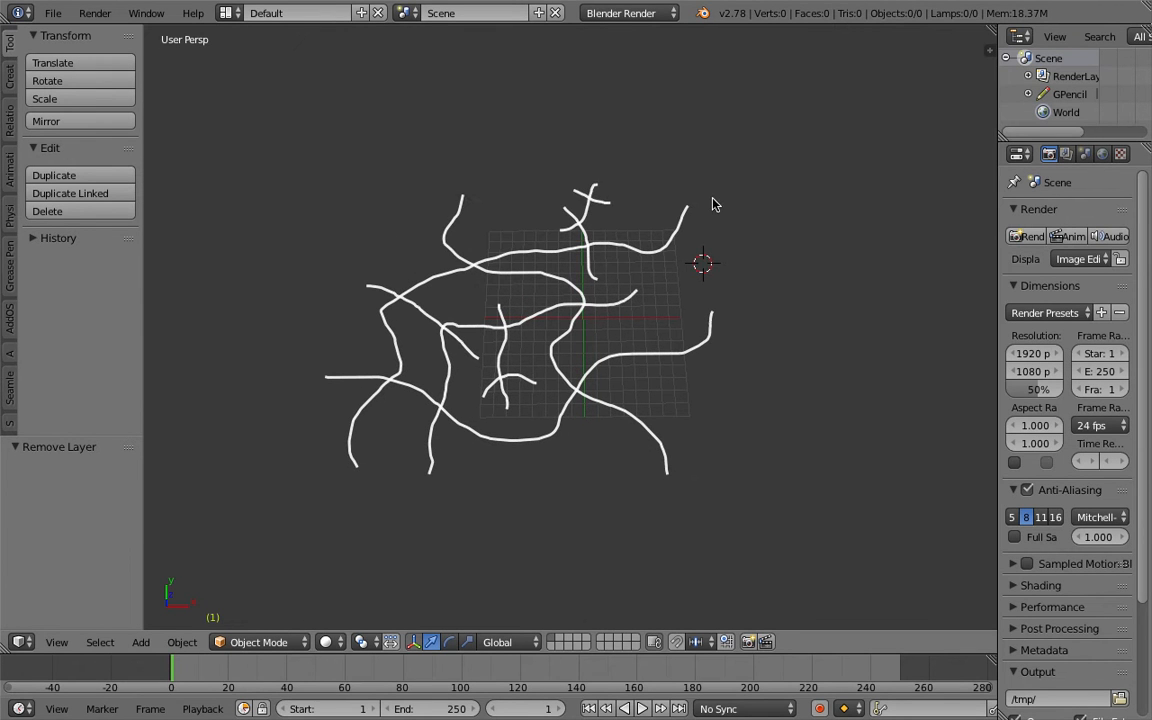
Step: Convert the grease pencil strokes to a Bezier Curve
key(space)
text(conve)
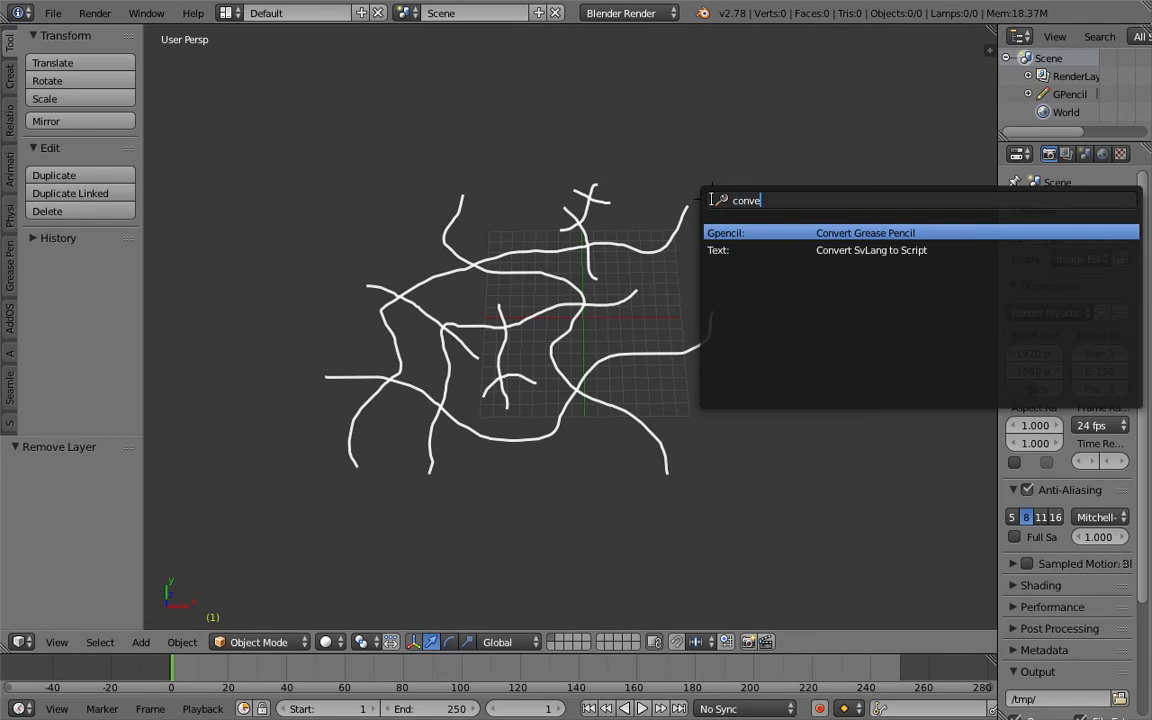
key(Return)
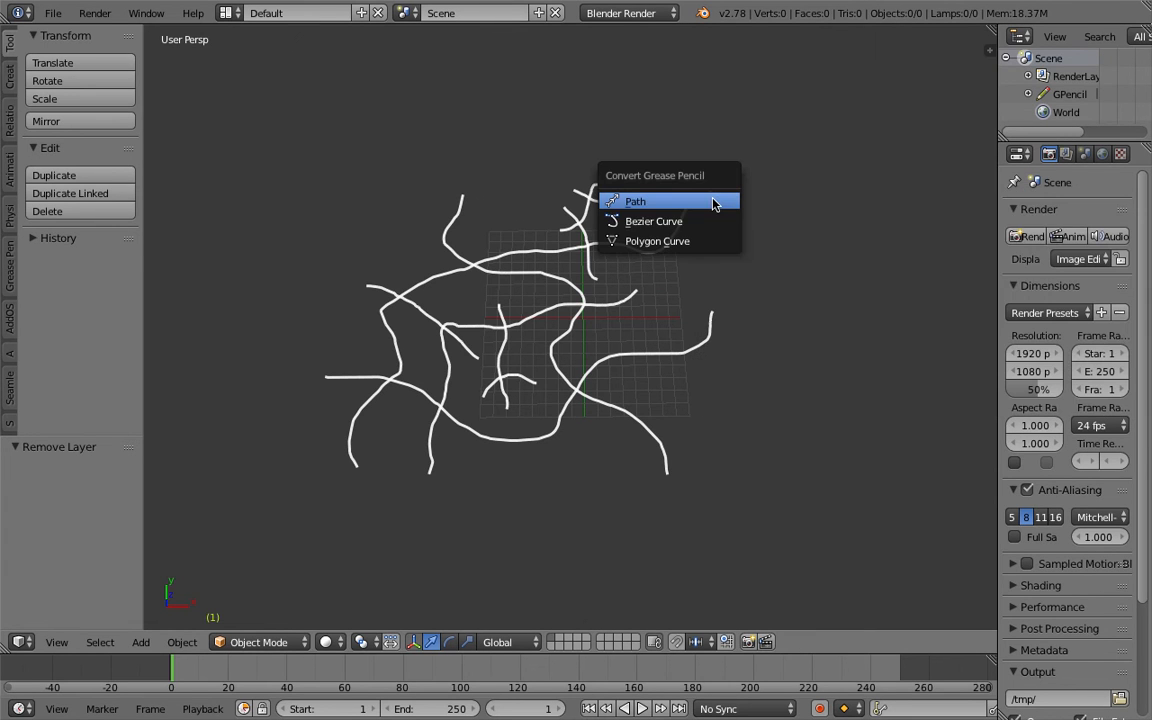
click(670, 229)
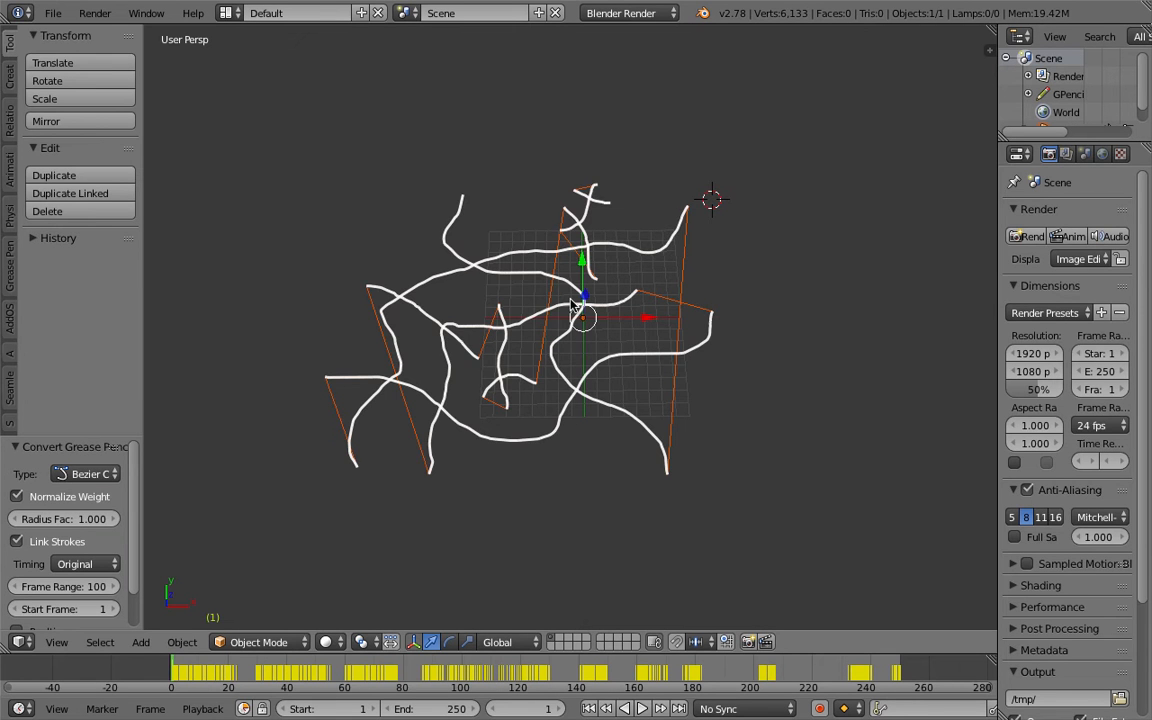
Step: Disable Link Strokes for the grease pencil conversion so the curves stay separate, and inspect them from several angles
scroll(540, 325, up, 2)
middle_drag(521, 334, 486, 300)
scroll(592, 281, down, 1)
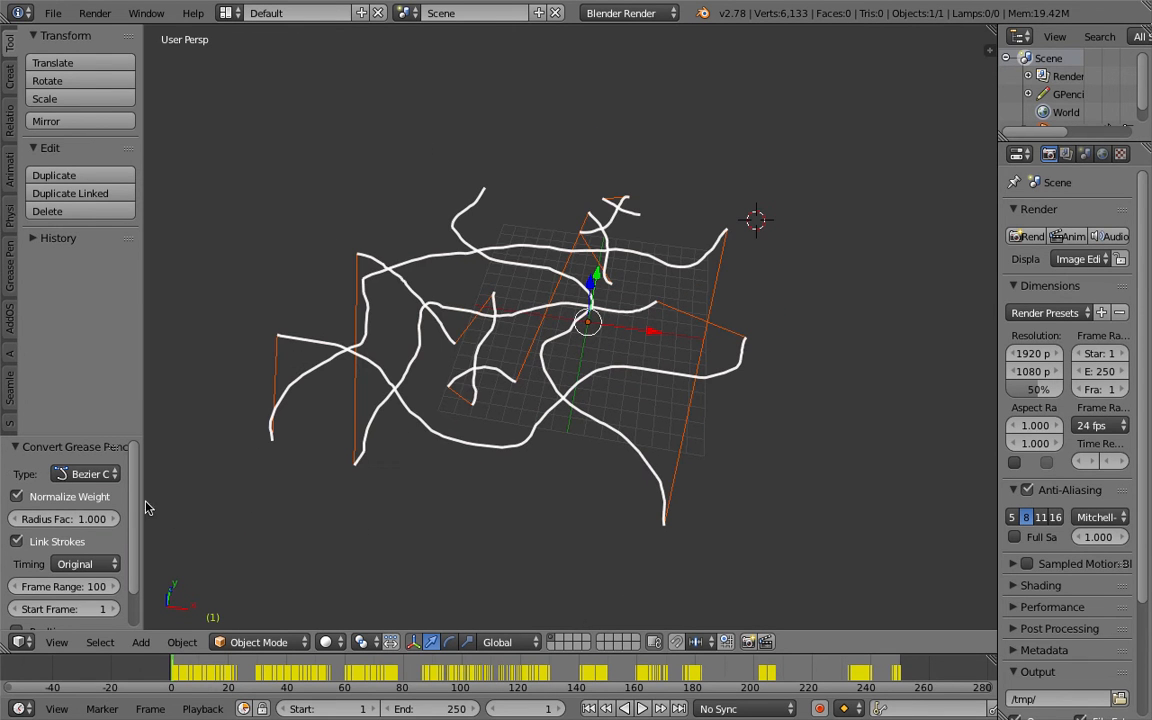
click(44, 546)
mouse_move(231, 560)
middle_down()
mouse_move(381, 296)
mouse_move(687, 371)
middle_up()
middle_drag(619, 345, 193, 432)
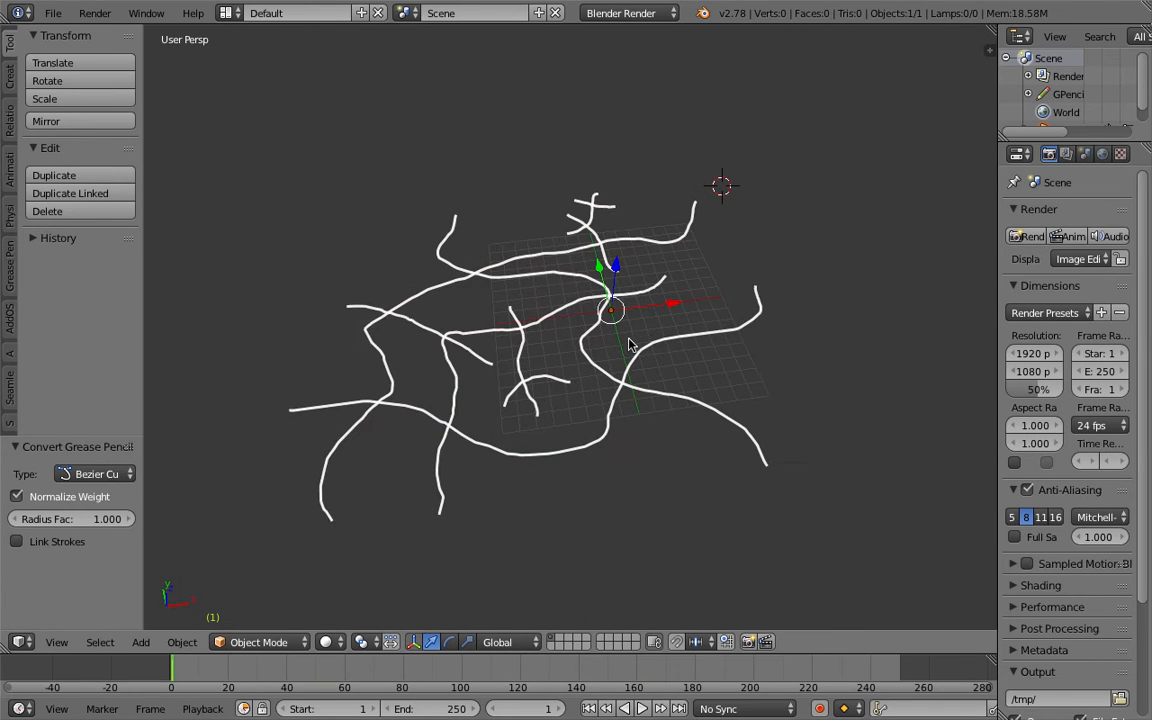
middle_drag(368, 305, 405, 342)
middle_drag(632, 349, 670, 296)
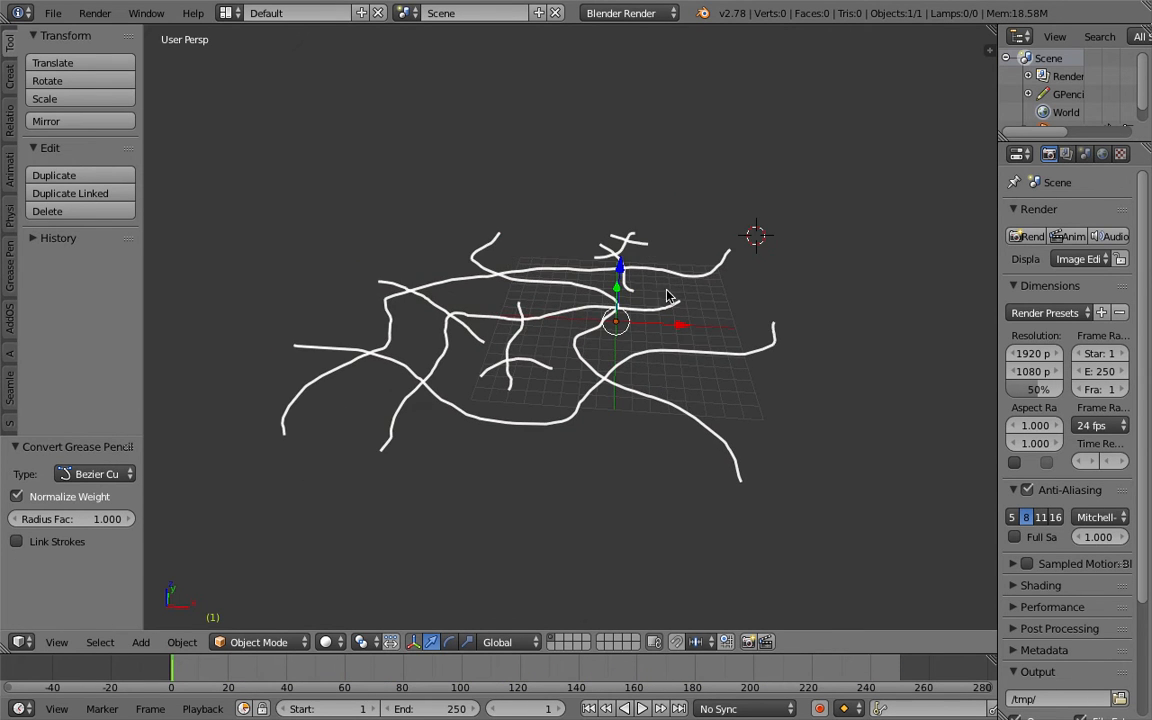
Step: Delete the grease pencil layer and select the converted curve
click(989, 51)
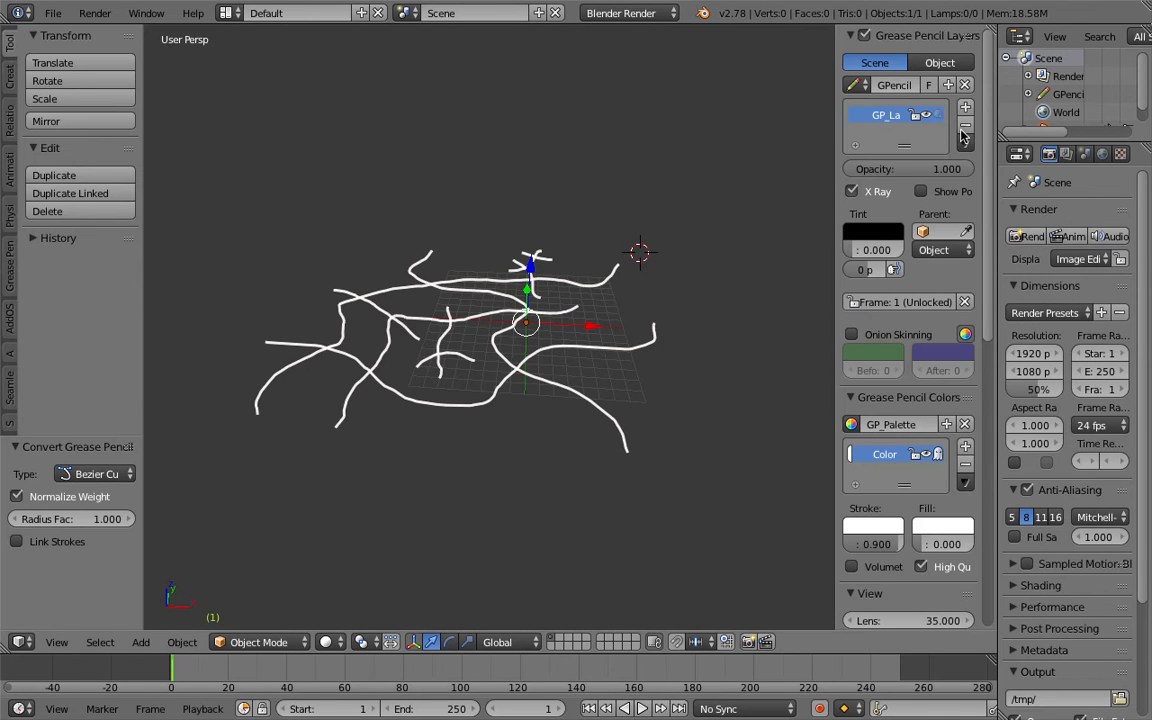
click(965, 124)
key(a)
key(a)
right_click(643, 325)
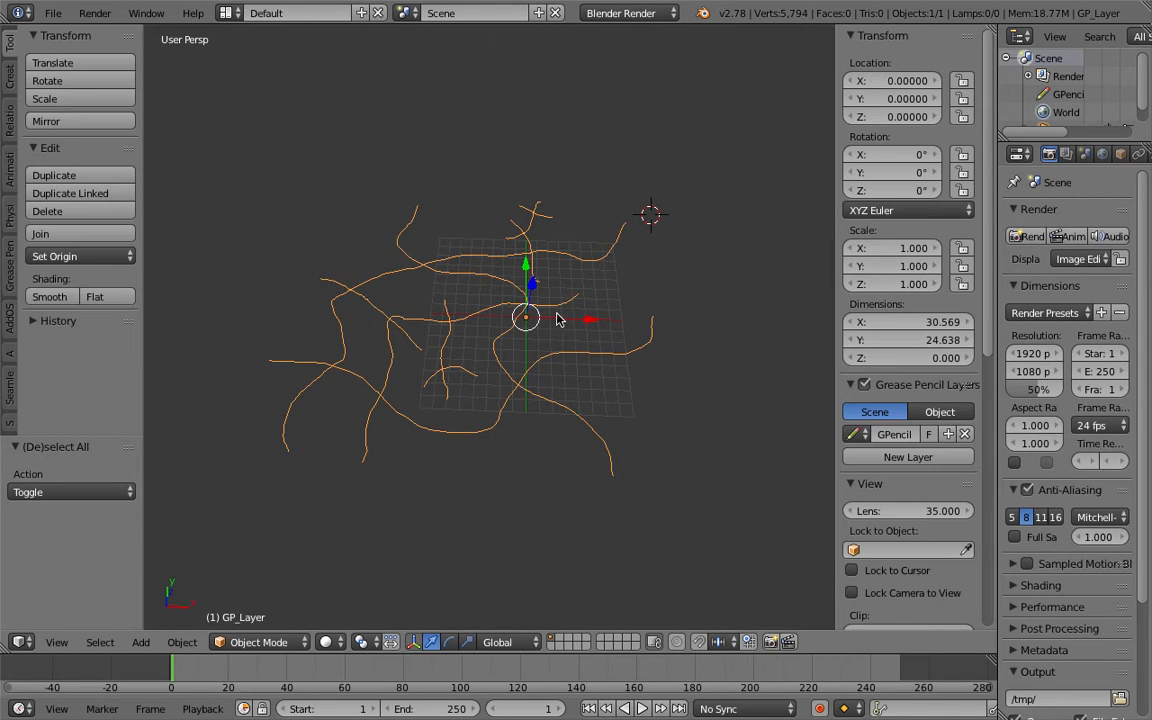
Step: Save the scene as a new incremented file, maze_by_greasePencil_002.blend
click(52, 13)
click(112, 169)
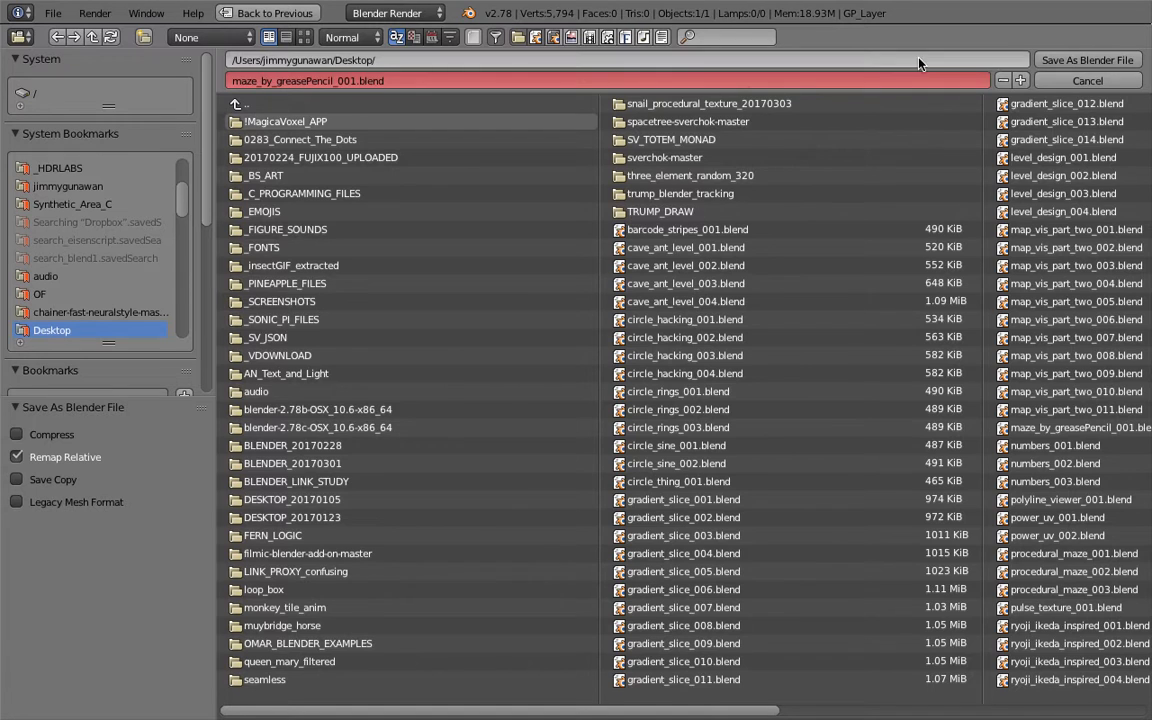
click(1060, 57)
Step: Examine the control points of the converted curve in Edit Mode and return to Object Mode
mouse_move(580, 260)
middle_down()
mouse_move(522, 291)
mouse_move(560, 310)
mouse_move(557, 325)
mouse_move(599, 305)
middle_up()
scroll(550, 322, up, 2)
scroll(583, 297, down, 2)
key(Tab)
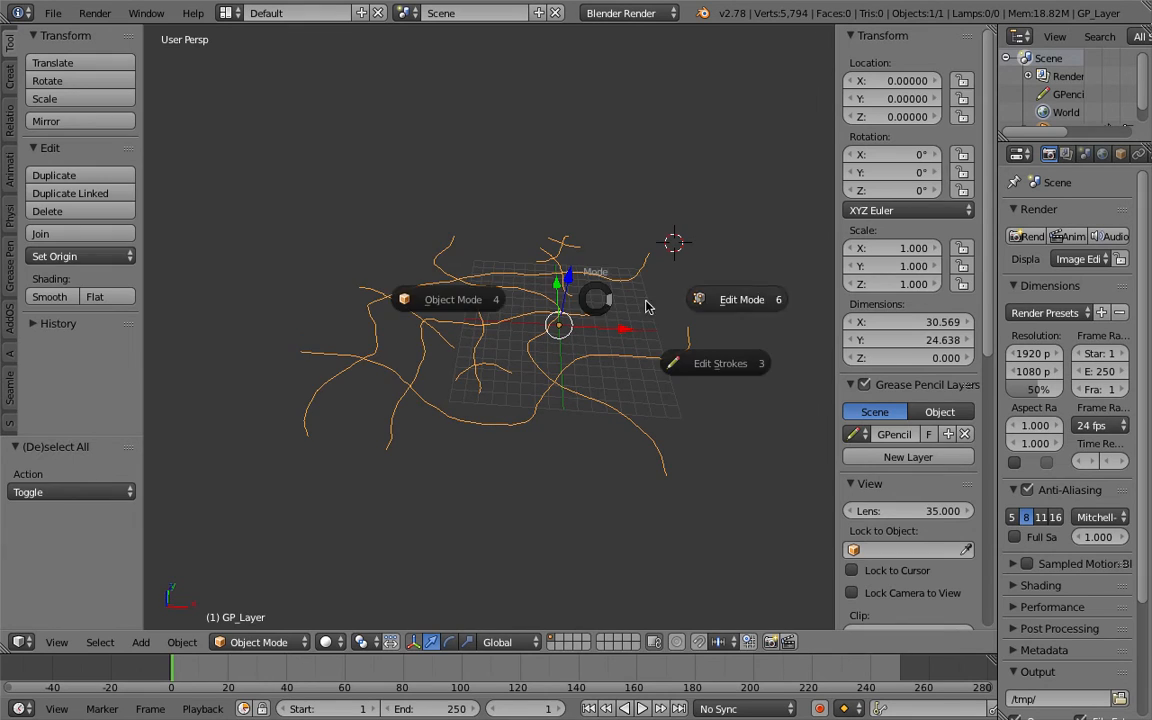
click(702, 301)
scroll(581, 373, up, 4)
scroll(522, 362, down, 2)
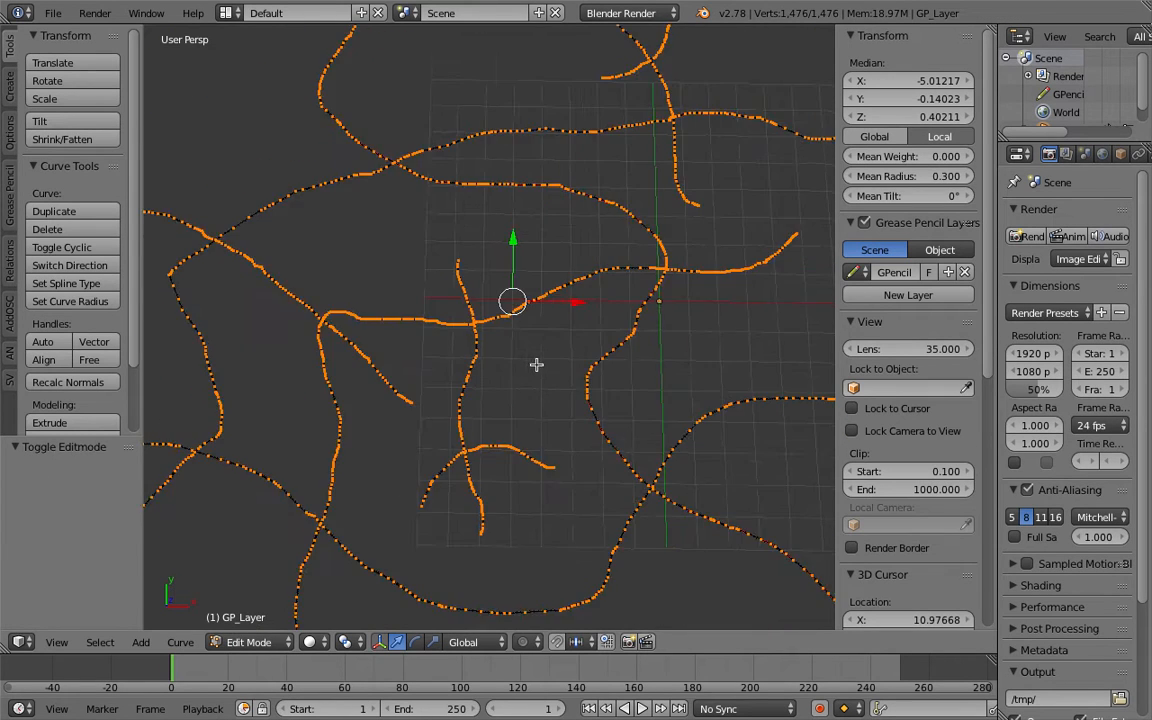
scroll(513, 355, down, 3)
key(Tab)
click(437, 368)
middle_drag(609, 360, 586, 286)
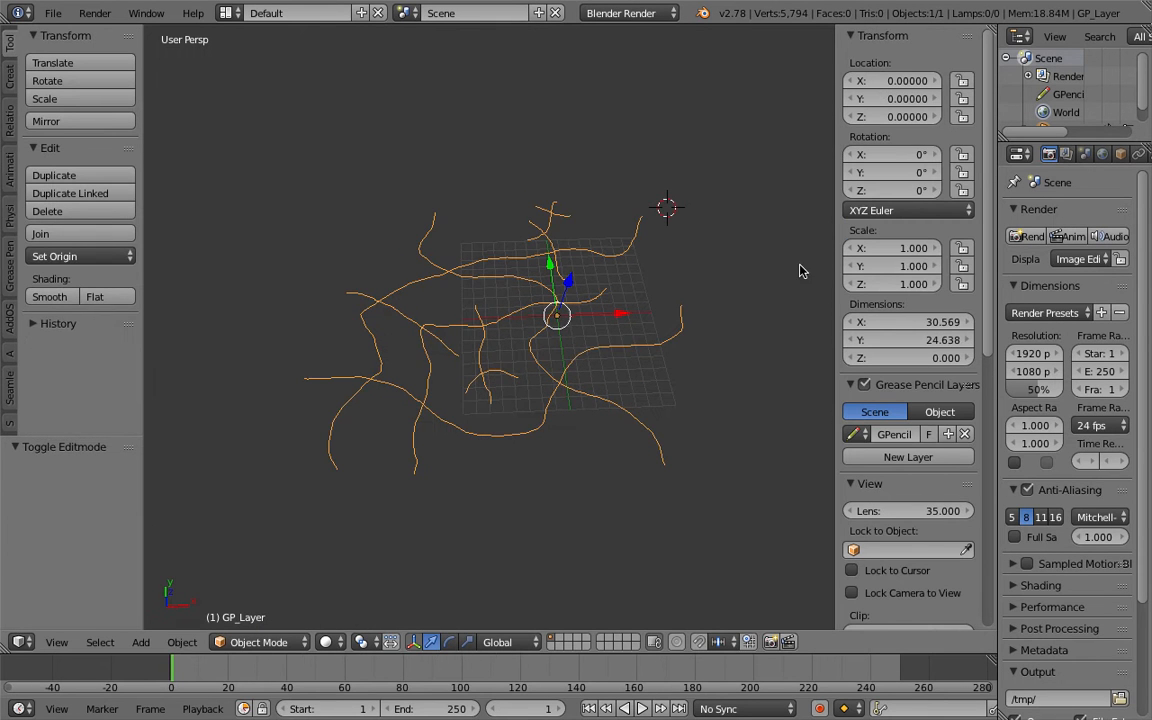
Step: Hide the 3D view's properties sidebar and save over the current file
key(n)
key(ctrl+s)
key(Return)
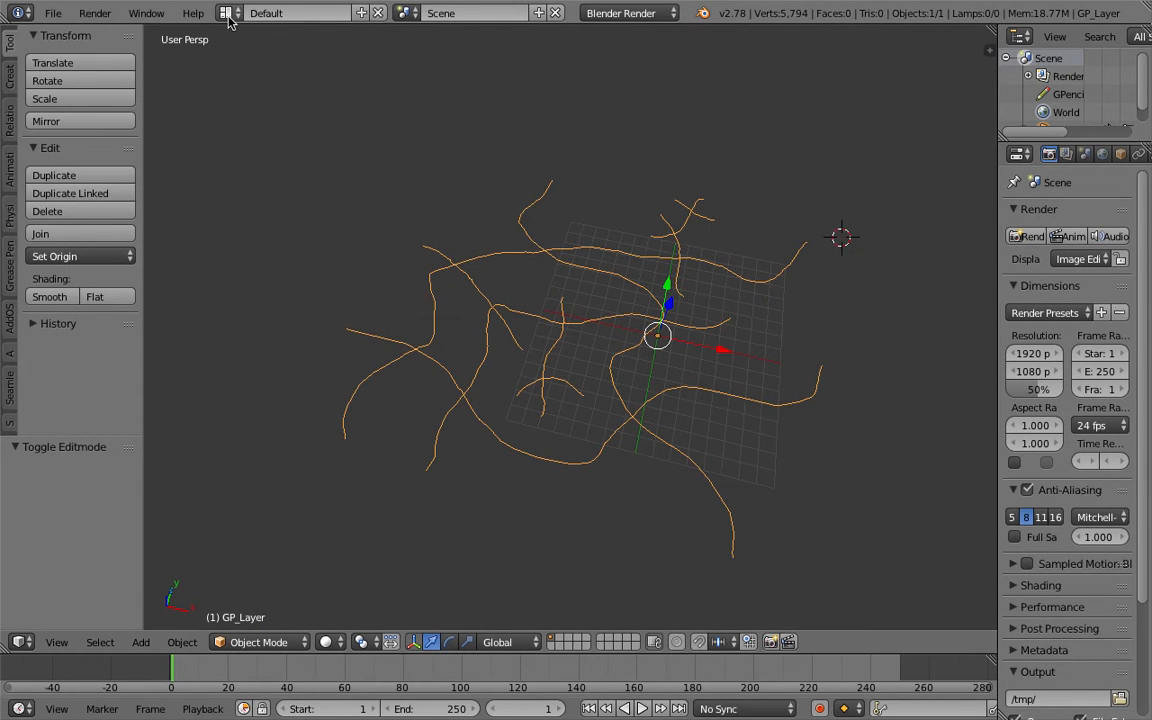
Step: Switch to the Compositing layout and arrange it as a Sverchok node editor above a full-width 3D view
click(224, 13)
click(258, 76)
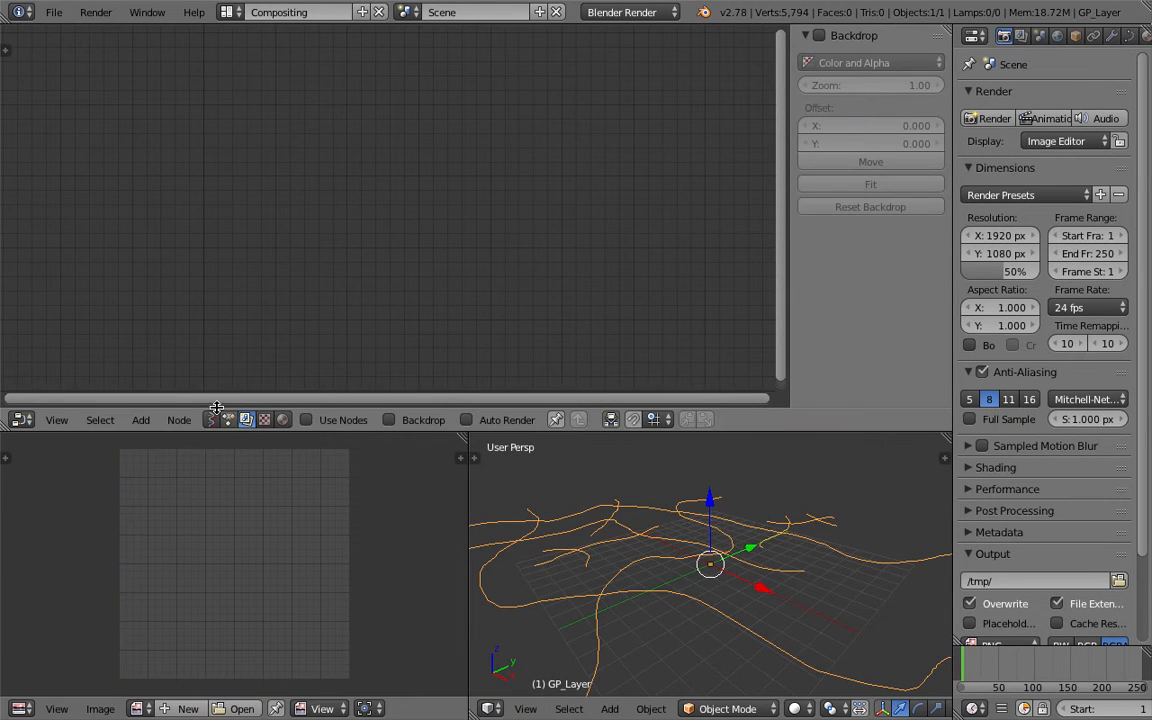
mouse_move(465, 437)
mouse_down()
mouse_move(540, 437)
mouse_move(448, 452)
mouse_up()
middle_drag(462, 475, 487, 505)
key(ctrl+s)
click(492, 522)
scroll(484, 519, down, 3)
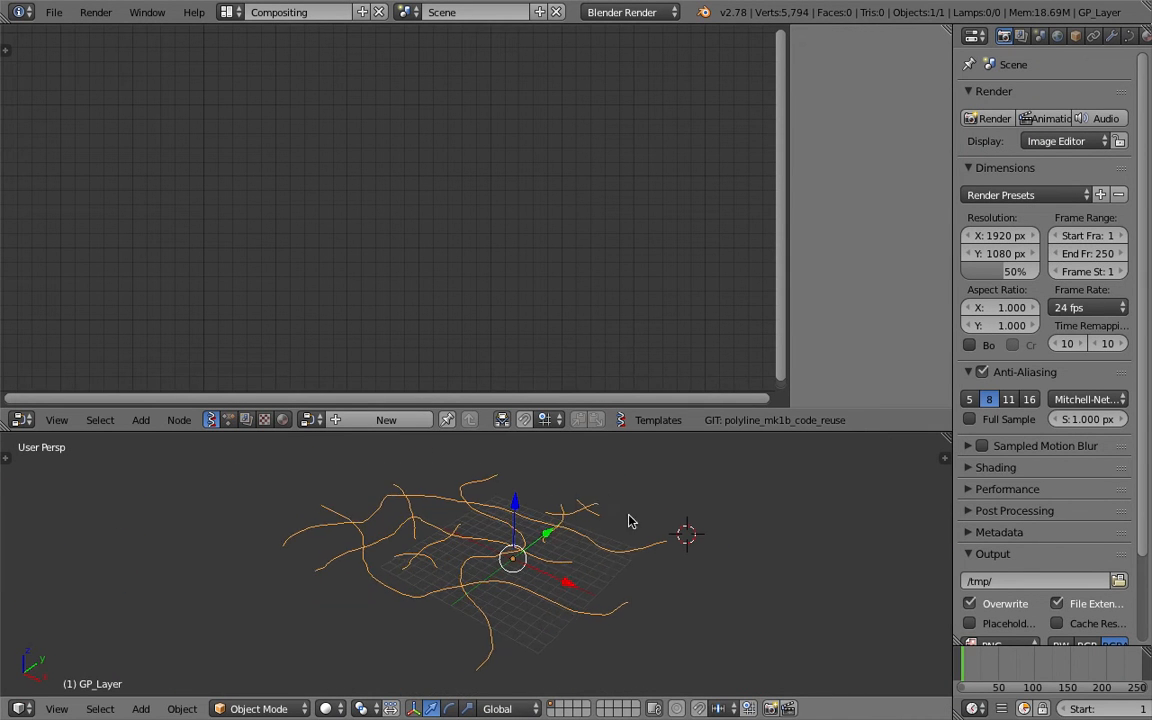
Step: Save the current file with the rearranged layout
middle_drag(614, 515, 638, 514)
click(741, 537)
key(ctrl+s)
click(741, 537)
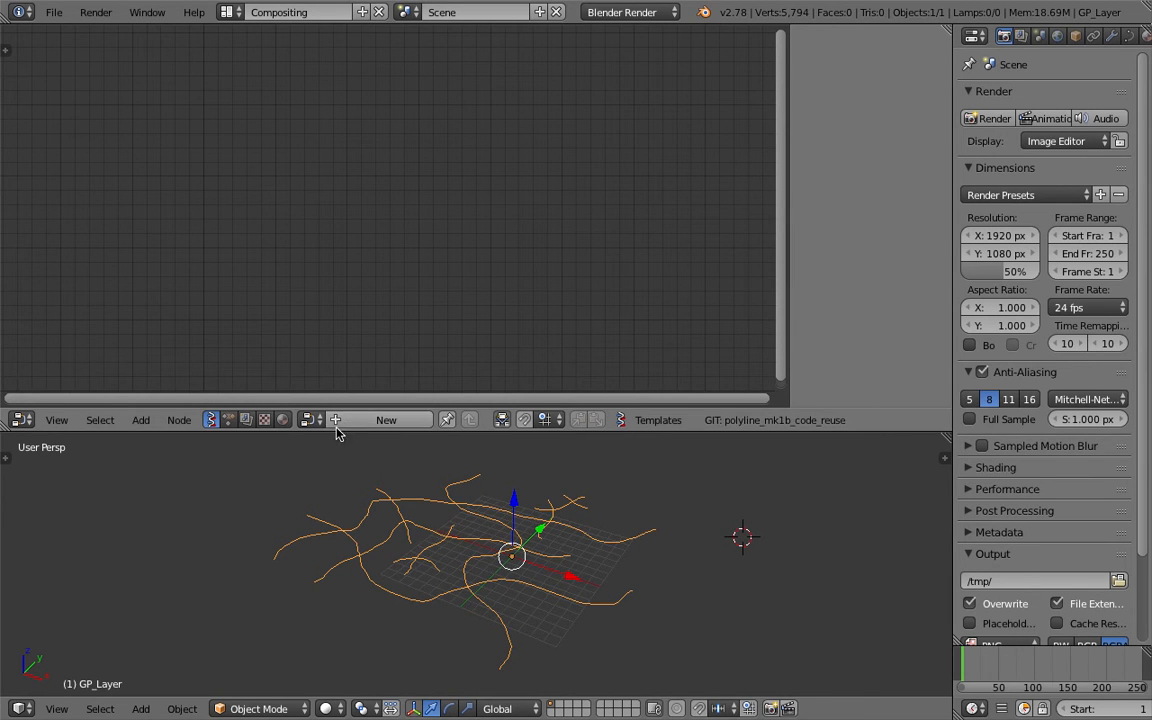
middle_drag(391, 442, 505, 540)
key(ctrl+s)
click(506, 542)
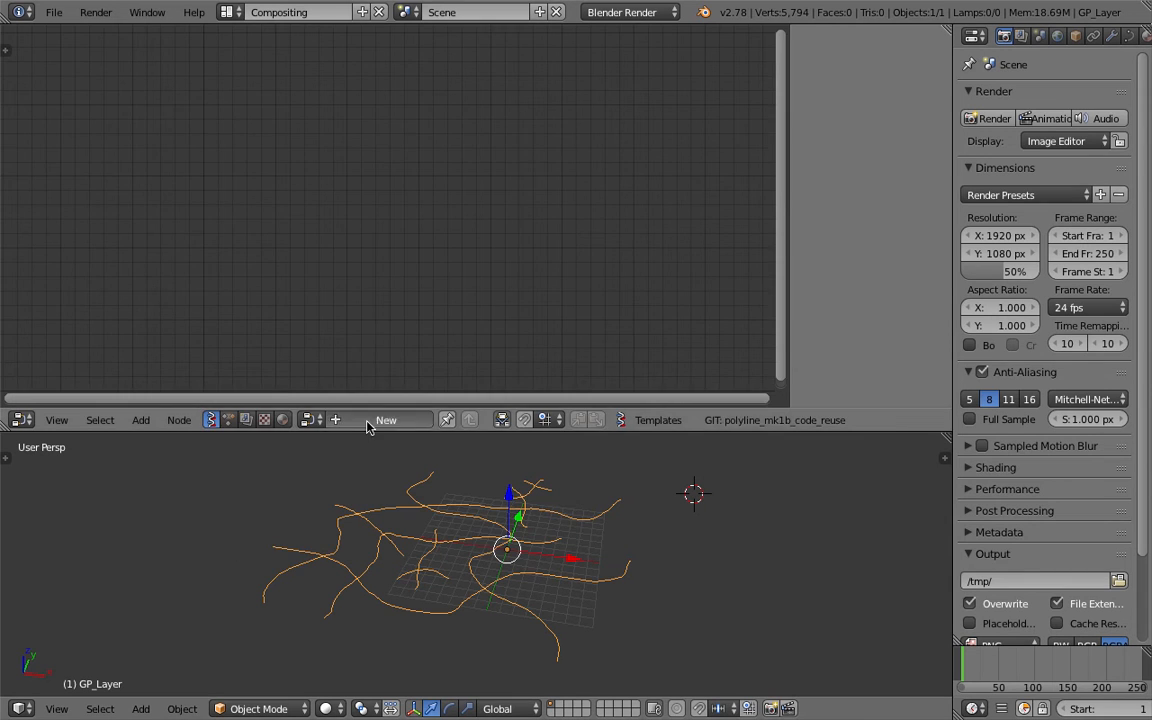
Step: Create a new Sverchok node tree and place an Objects in mk3 node in it
click(386, 419)
key(alt+space)
text(obj)
key(Down)
key(Return)
click(184, 141)
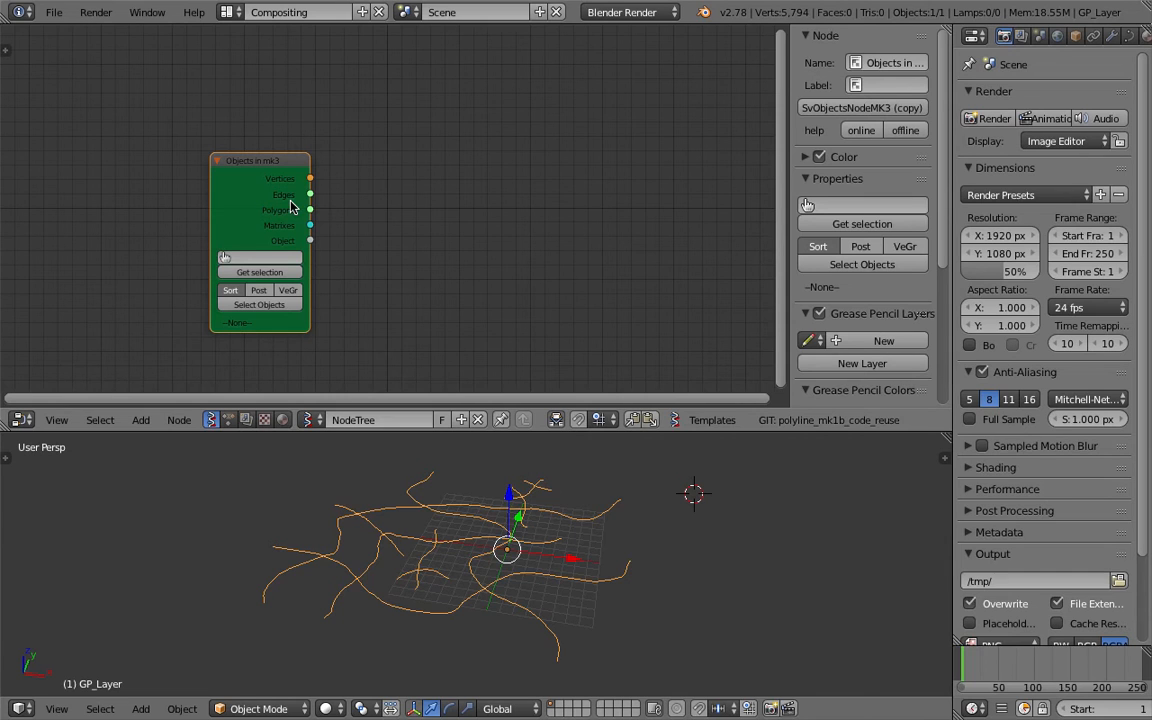
Step: Show the curve in top view and load the selected GP_Layer curve into the Objects in mk3 node
middle_drag(350, 520, 400, 594)
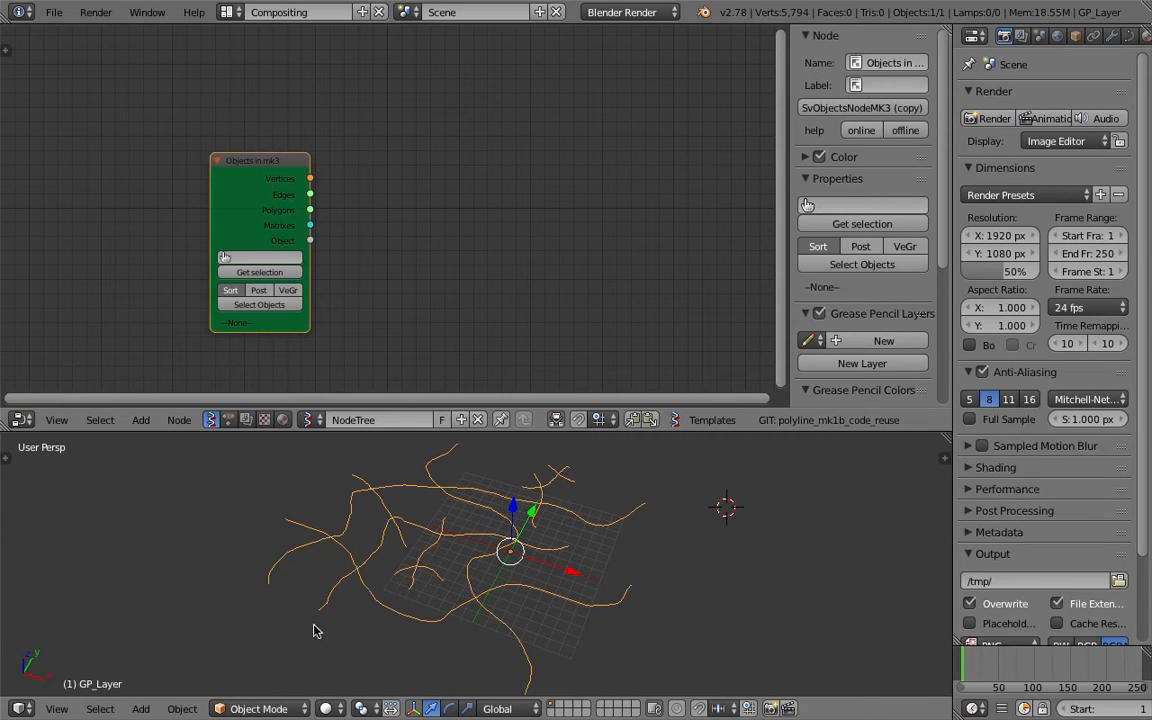
click(57, 708)
click(75, 627)
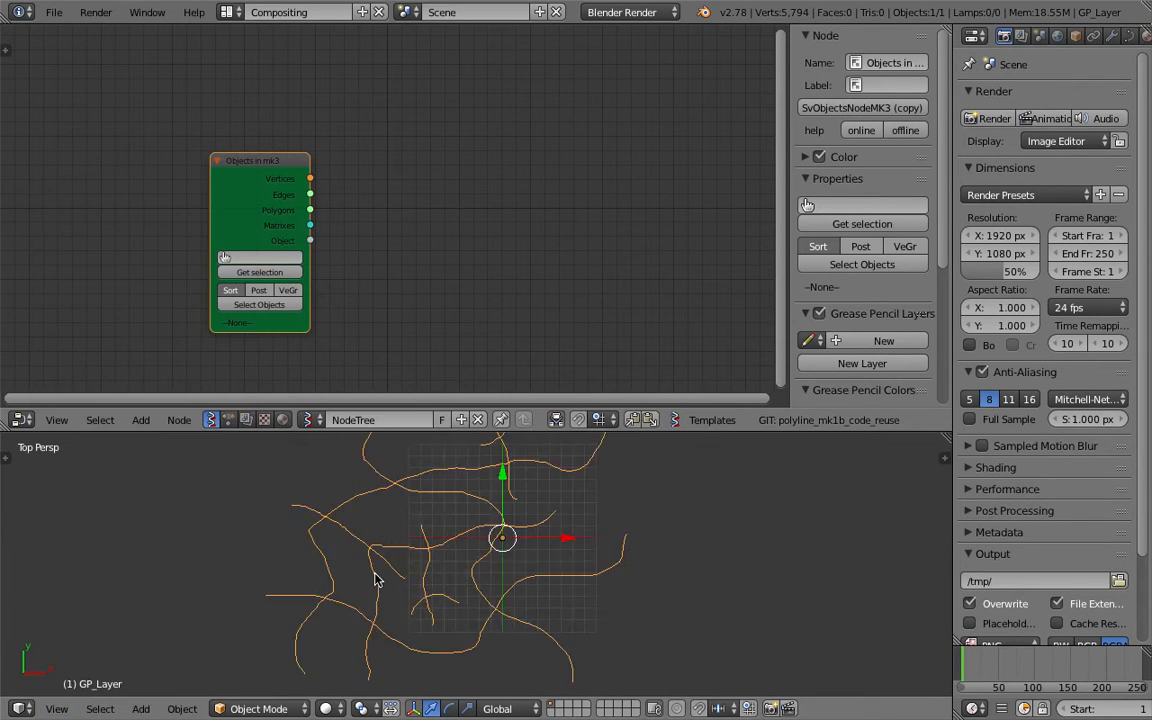
middle_drag(476, 567, 489, 578)
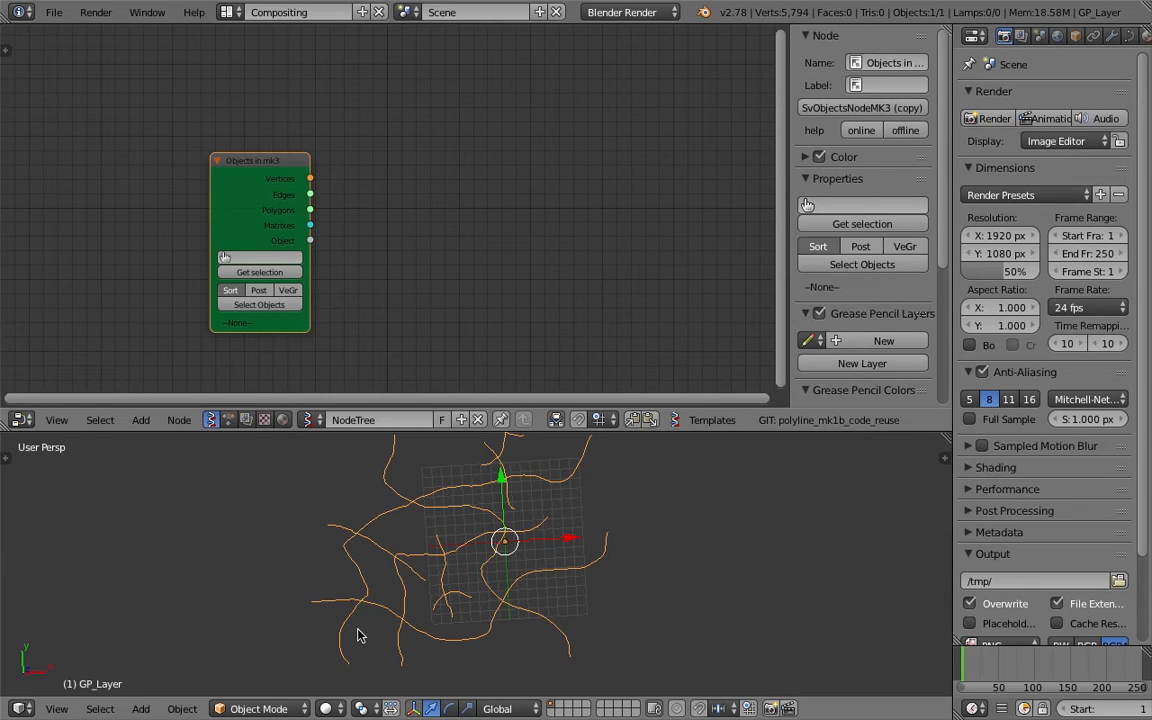
click(72, 713)
click(92, 566)
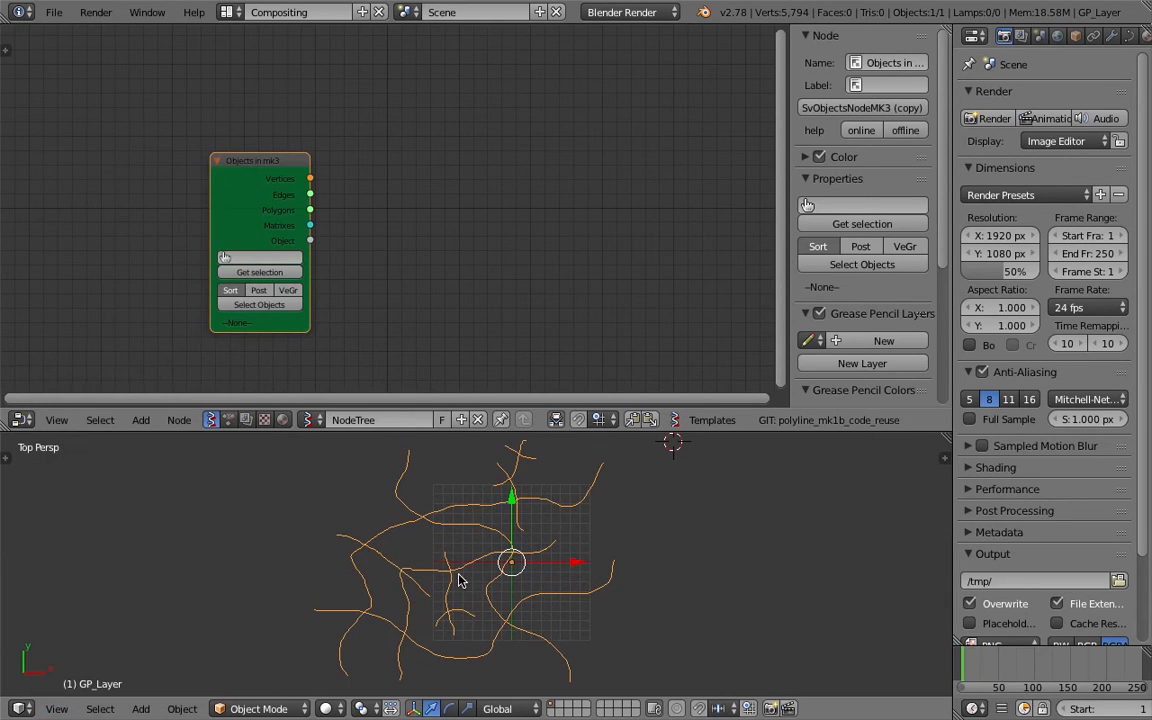
click(278, 272)
middle_drag(389, 254, 327, 241)
scroll(391, 240, up, 1)
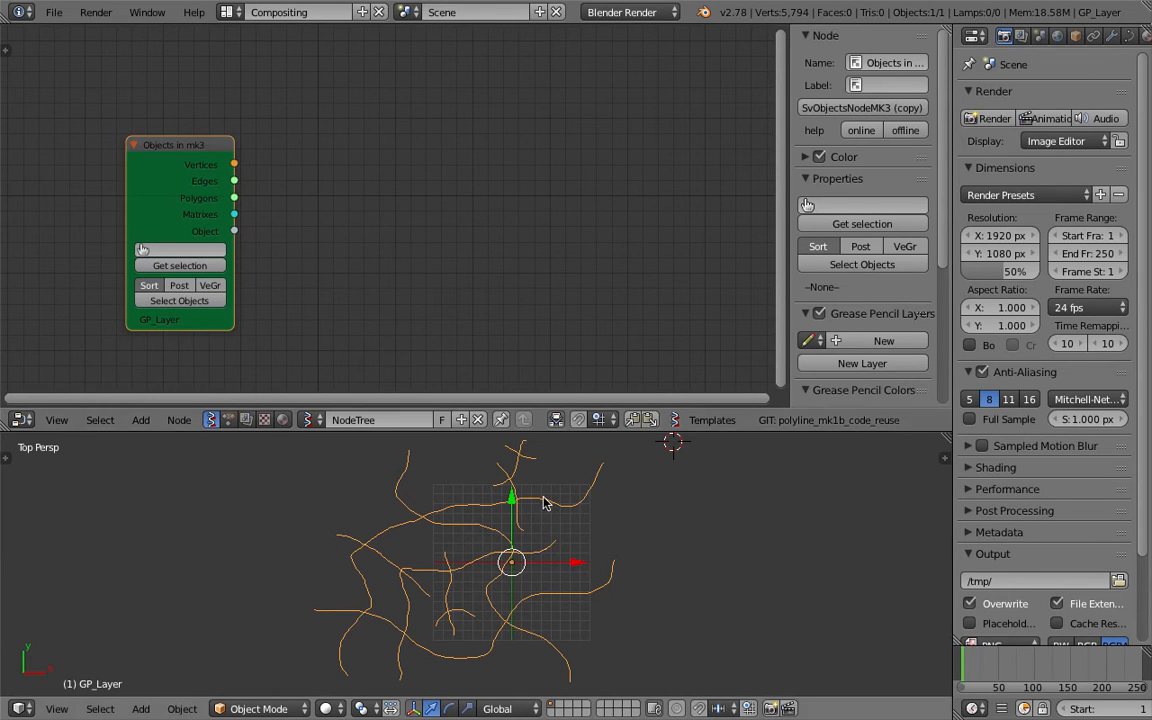
Step: Add a Viewer Draw node, feed it the Vertices output of the Objects in mk3 node, and save the file
key(ctrl+f)
text(view)
key(Return)
click(413, 150)
drag(233, 164, 404, 256)
drag(478, 267, 545, 258)
key(ctrl+s)
click(546, 259)
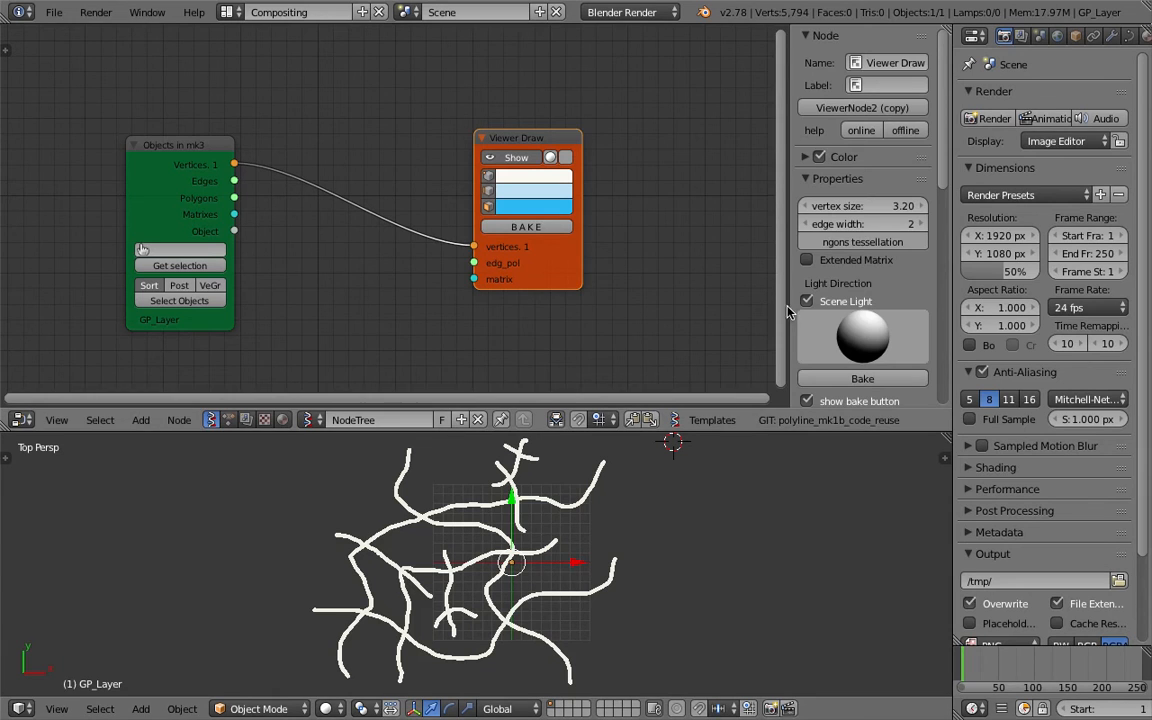
Step: Hide the node editor's sidebar, move the Objects in mk3 node farther from Viewer Draw, and save
key(n)
key(ctrl+s)
click(475, 506)
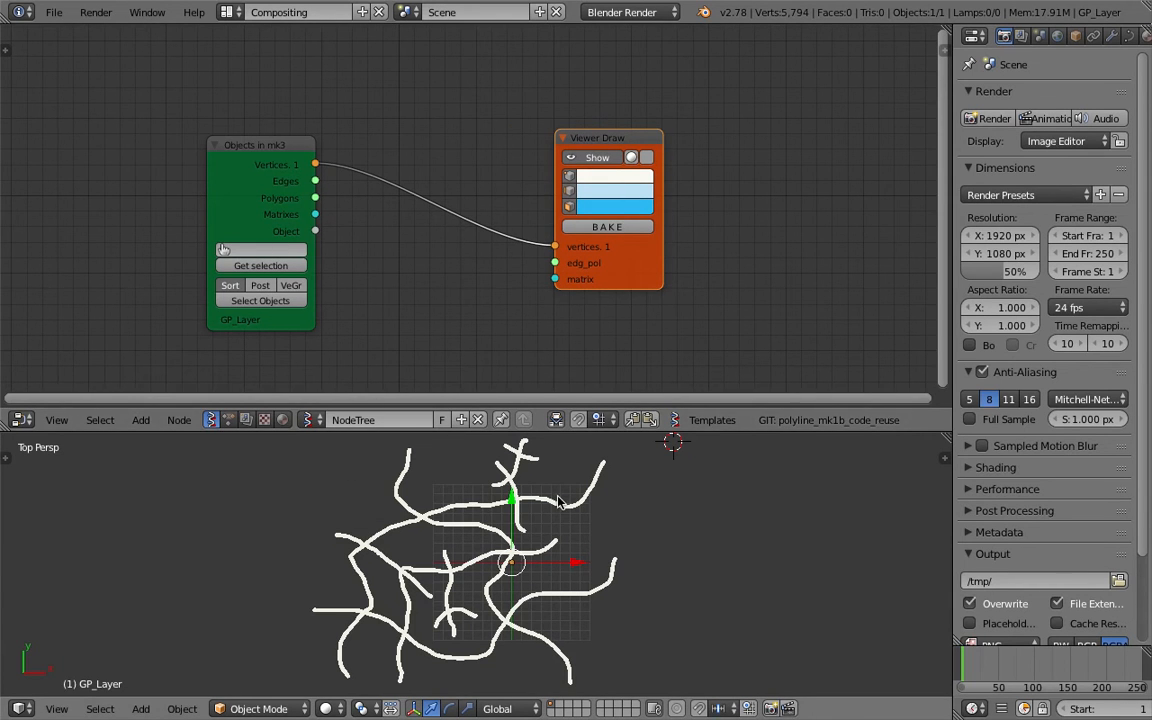
drag(273, 149, 205, 134)
key(ctrl+s)
click(206, 136)
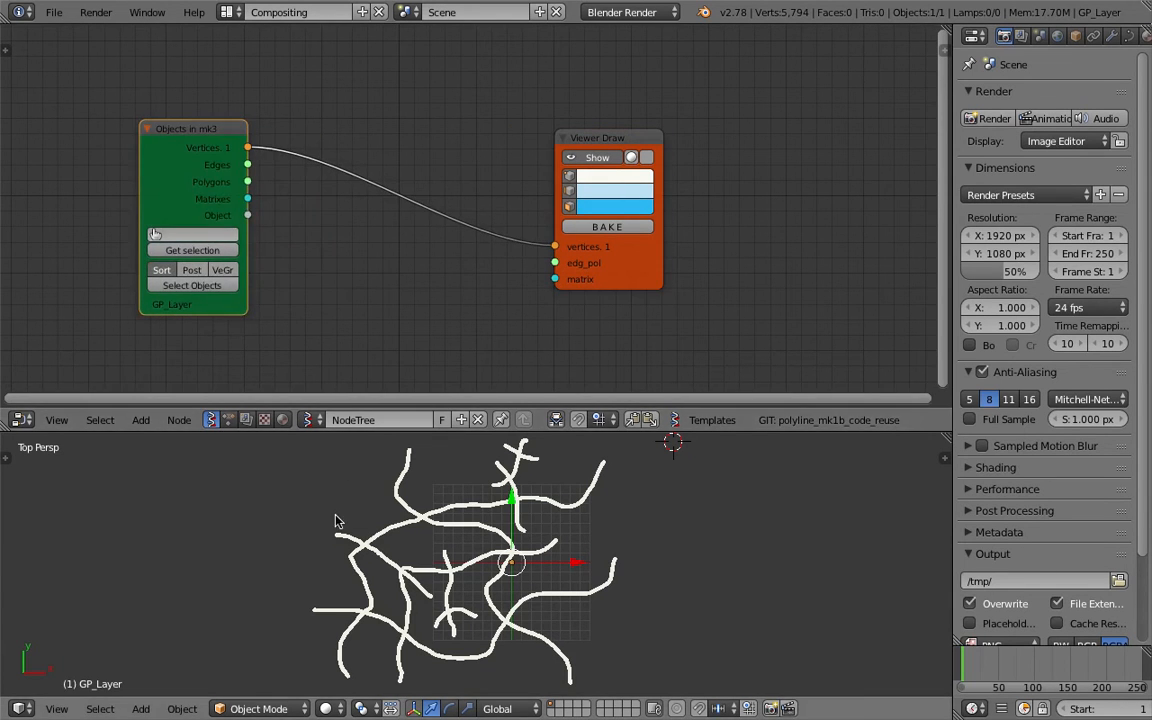
Step: Set the Viewer Draw vertex color to a light red (R 0.948, G 0.321, B 0.235) and shift the node aside
click(629, 512)
click(598, 158)
click(598, 158)
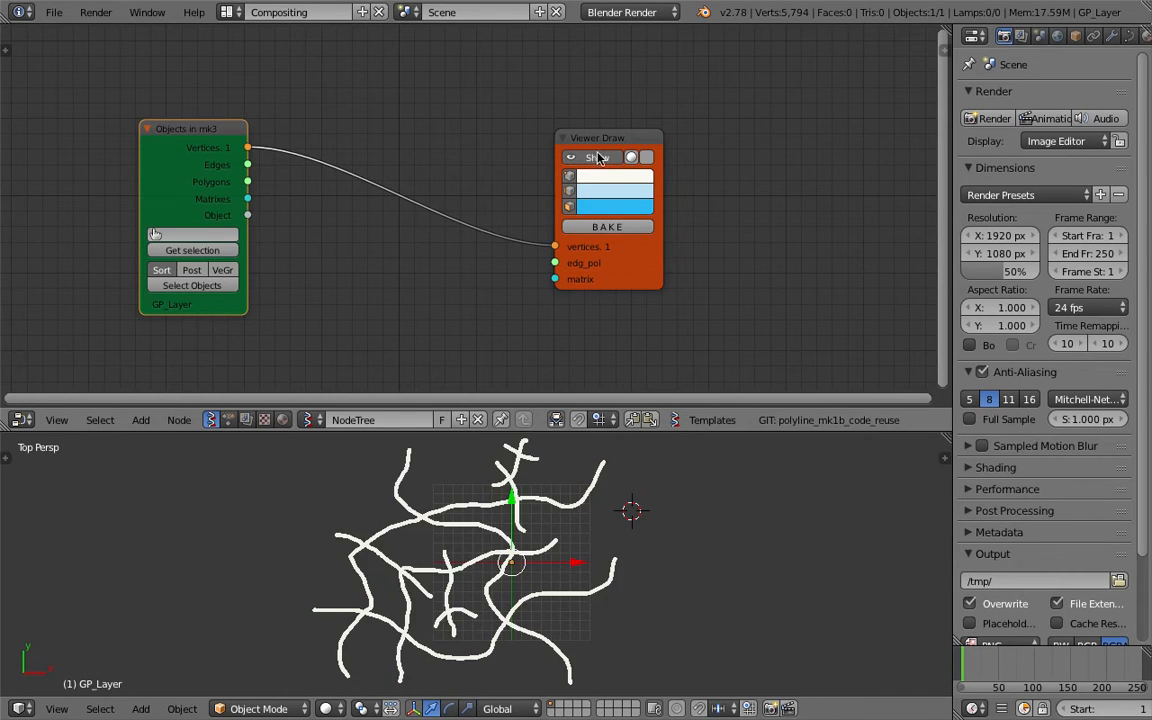
click(614, 176)
click(638, 280)
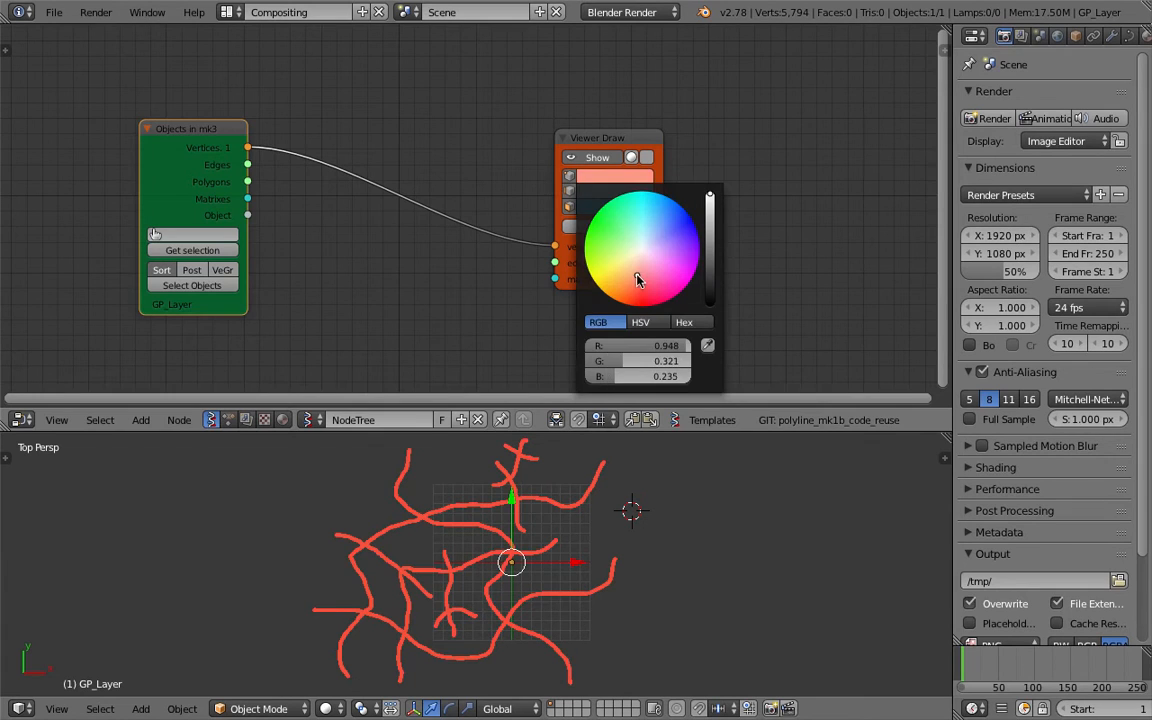
drag(605, 138, 660, 140)
key(shift+a)
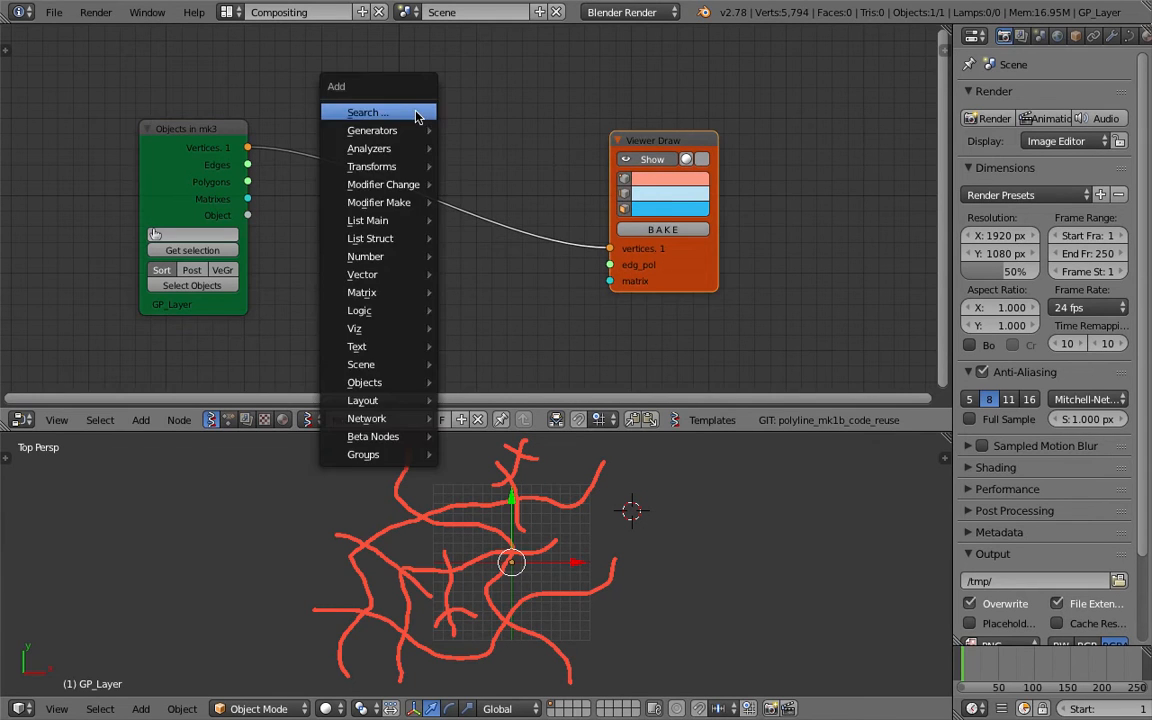
click(415, 112)
text(re)
key(BackSpace)
key(BackSpace)
text(vector)
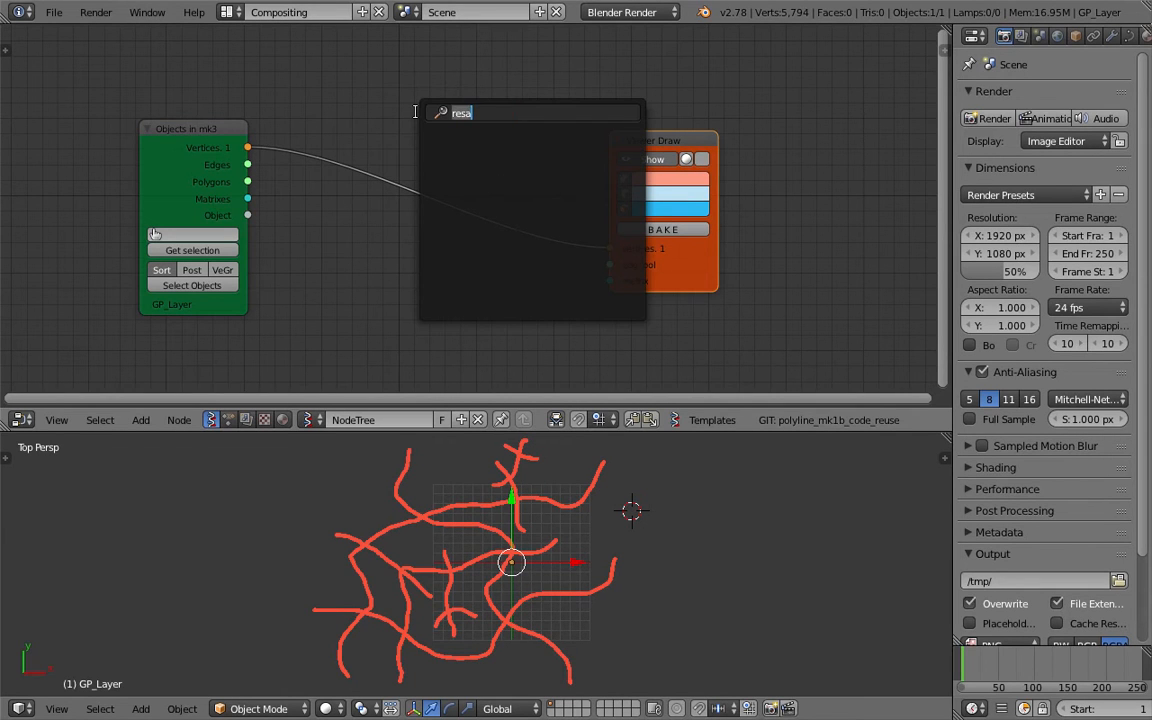
text( i)
key(Down)
key(Down)
key(Down)
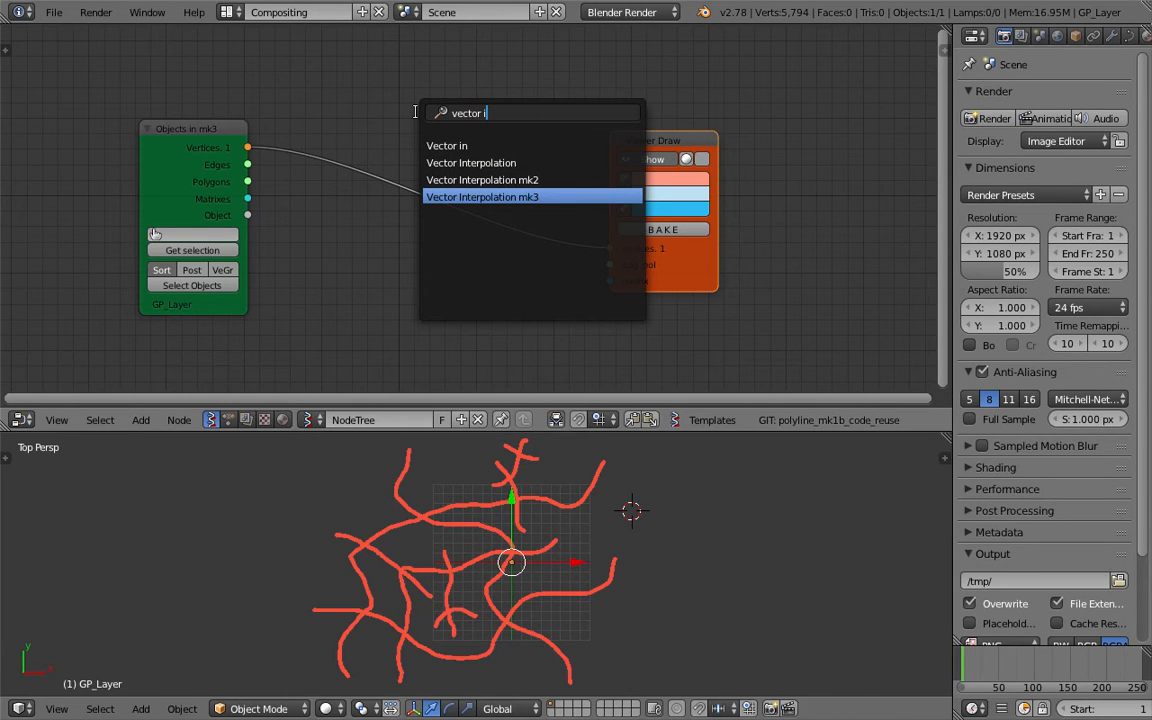
key(Escape)
Step: Save the file and insert a Separate Loose Parts node into the link between Objects in mk3 and Viewer Draw
key(ctrl+s)
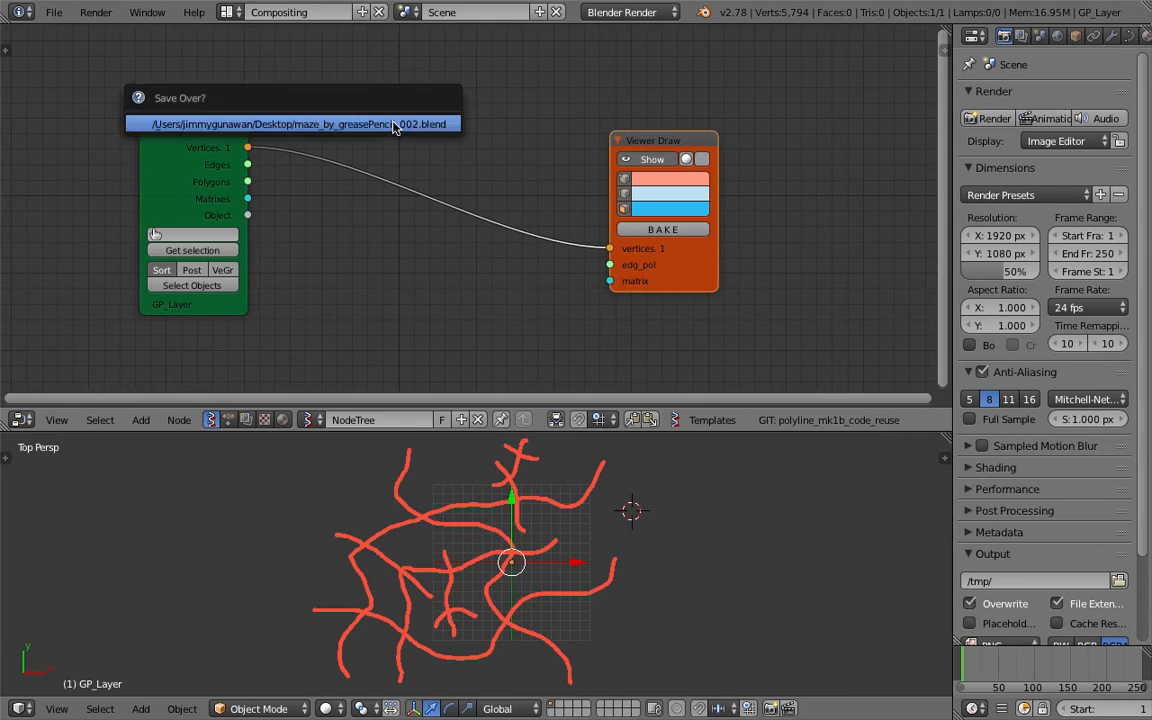
click(394, 124)
key(shift+a)
click(392, 123)
text(sep)
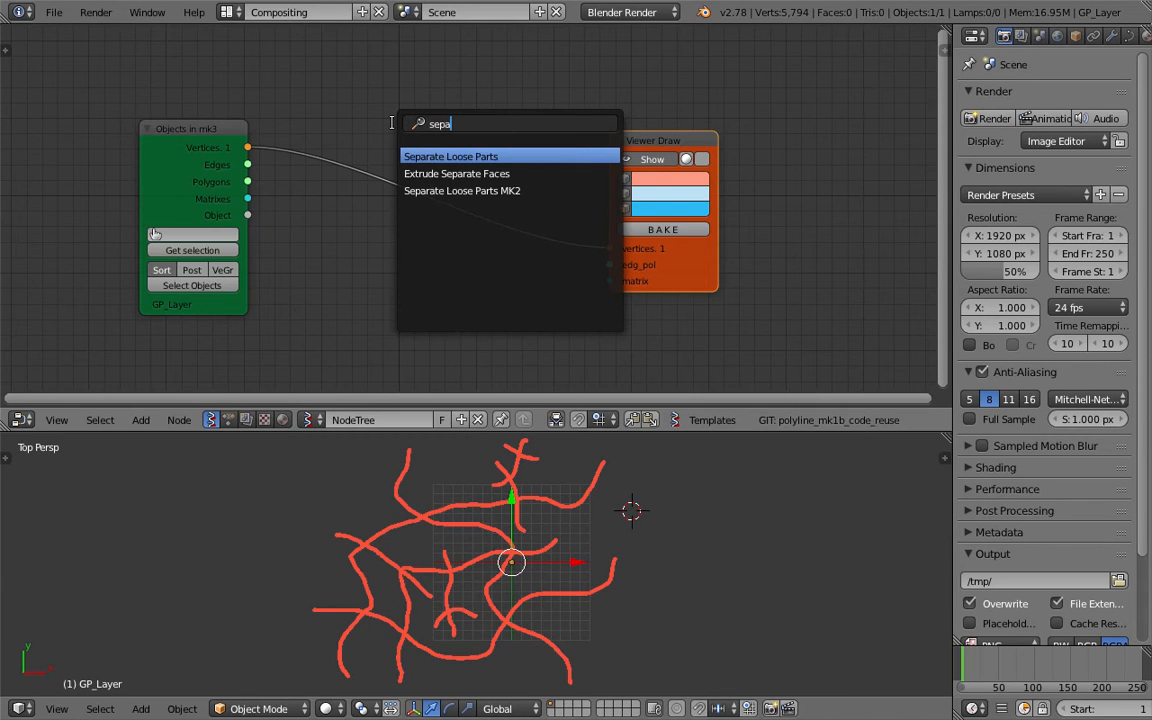
text(a)
key(Return)
click(340, 135)
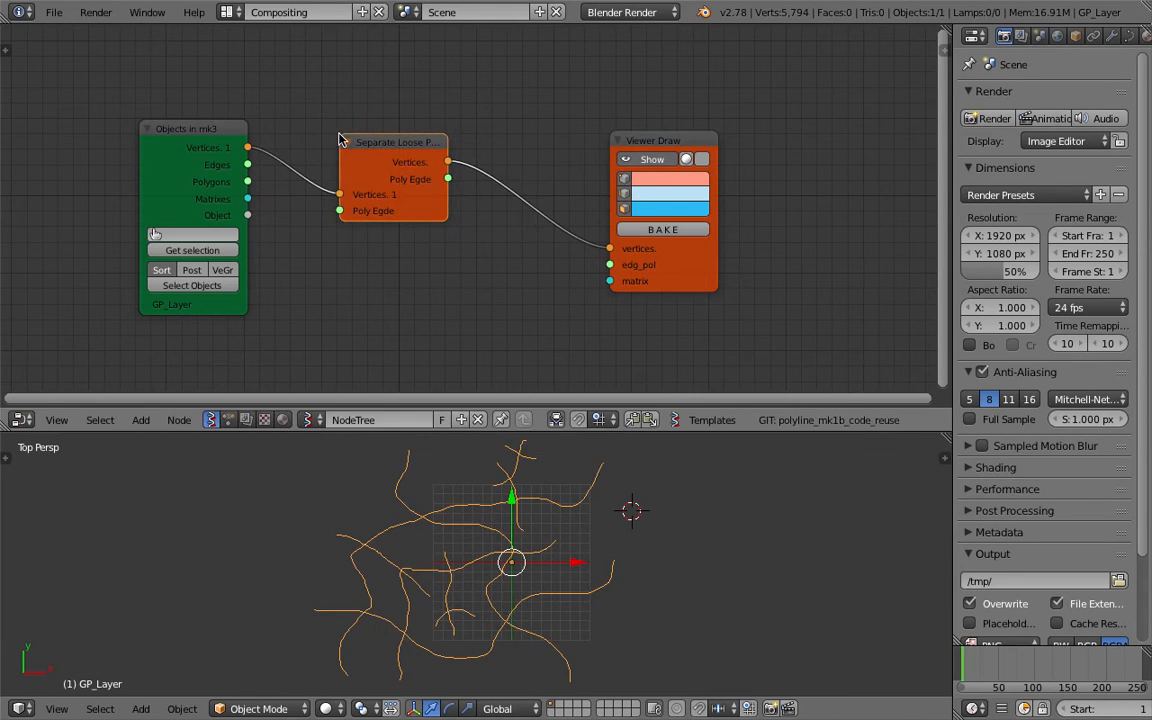
Step: Connect the Edges output to the Poly Egde input of Separate Loose Parts and space the nodes apart
mouse_move(247, 164)
mouse_down()
mouse_move(226, 152)
mouse_move(339, 210)
mouse_up()
drag(406, 149, 386, 148)
drag(675, 143, 720, 105)
key(ctrl+s)
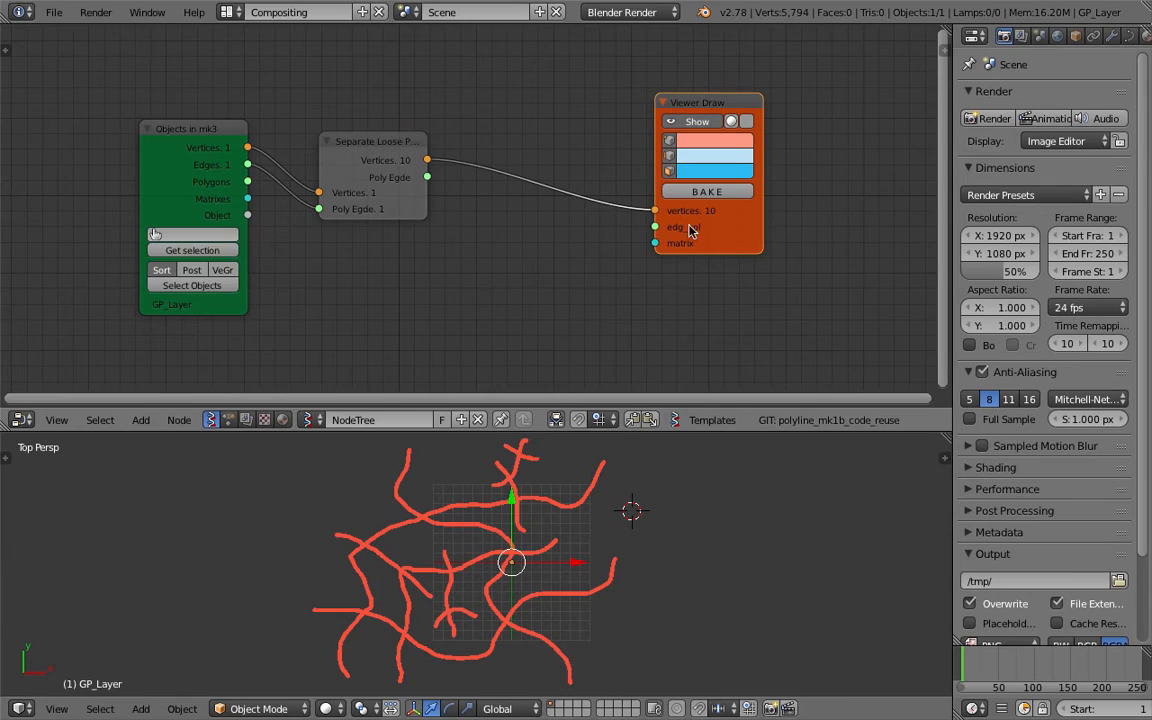
scroll(713, 206, down, 1)
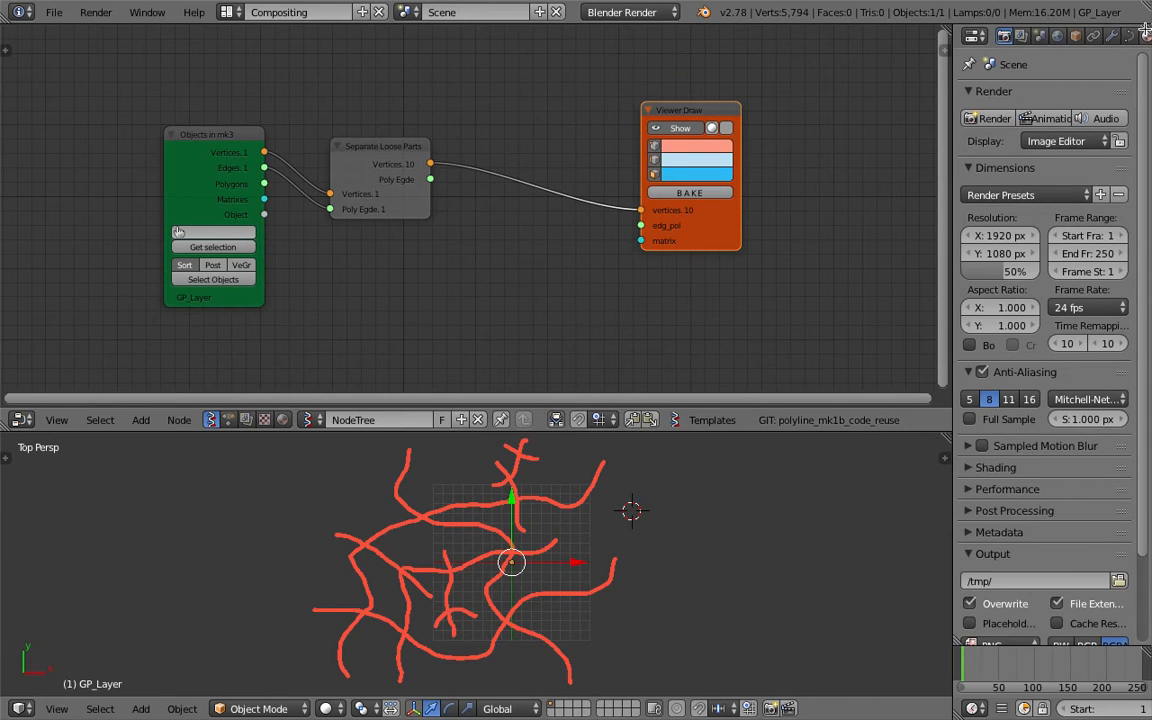
Step: Split the properties editor, turn its upper part into an Outliner, and make GP_Layer unselectable
drag(1146, 30, 1137, 196)
click(975, 36)
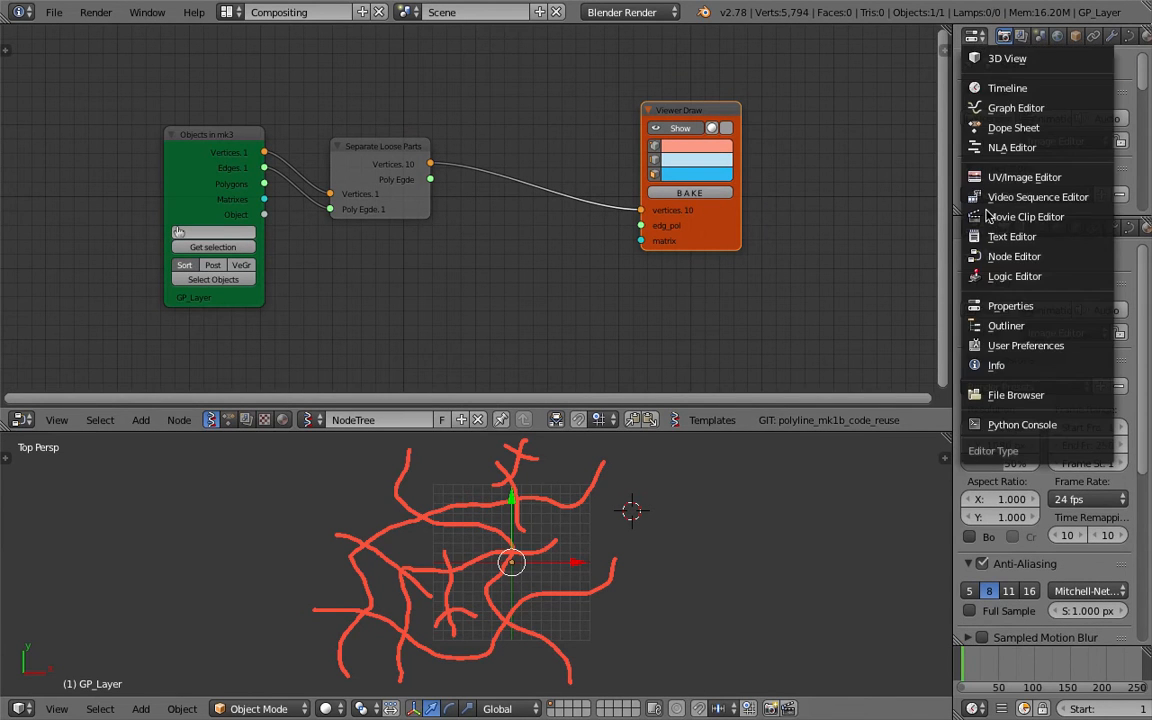
click(1000, 327)
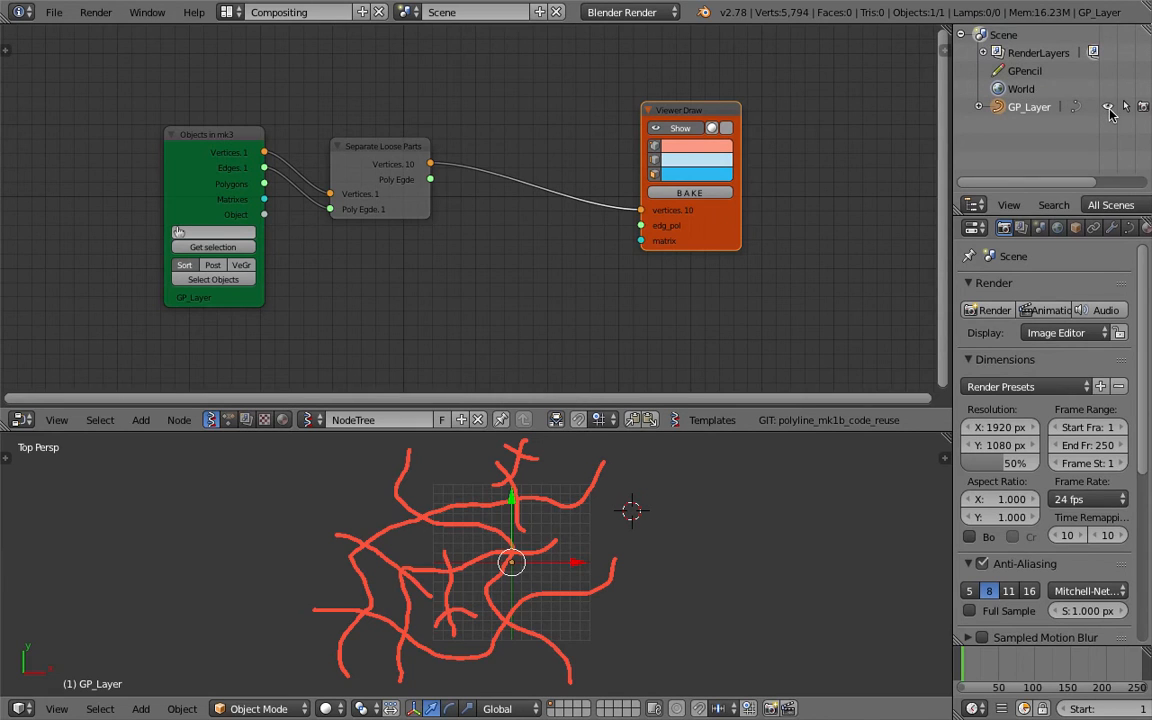
click(1125, 107)
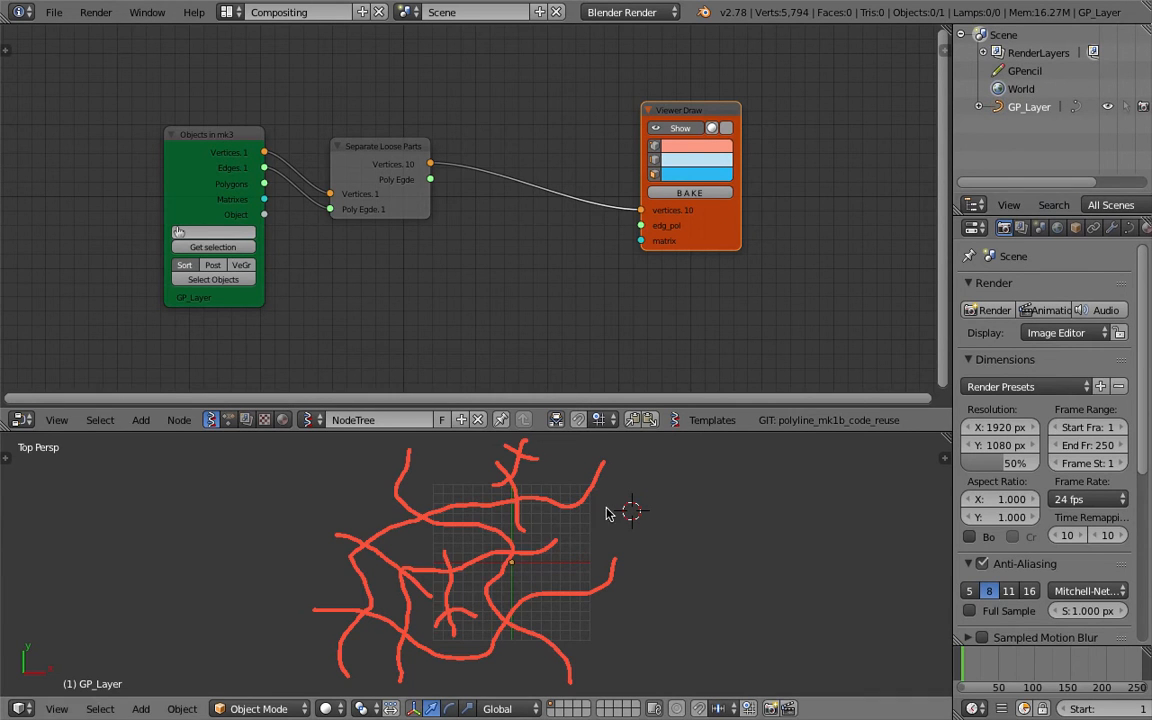
Step: Bake the Viewer Draw output to meshes and move all the baked meshes beside the original curves
click(683, 192)
scroll(599, 514, down, 3)
key(a)
key(a)
key(a)
key(g)
click(733, 541)
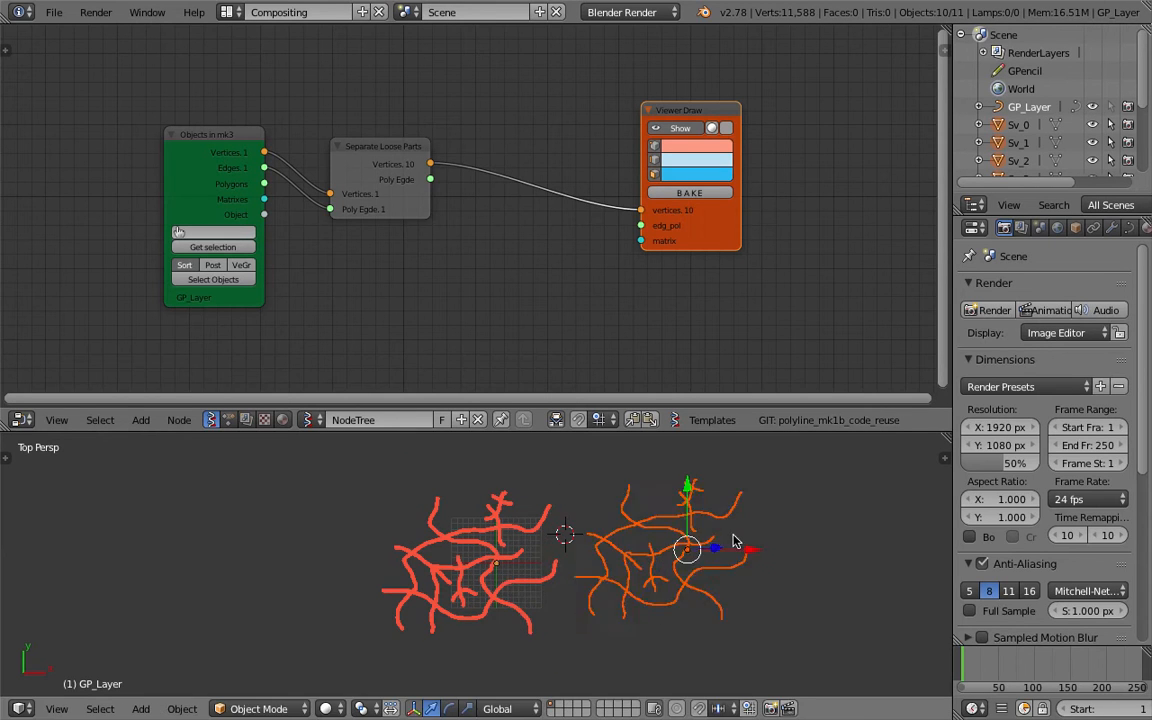
Step: Select and move individual baked meshes to check that each curve is a separate object
shift+middle_drag(733, 541, 645, 547)
right_click(631, 530)
mouse_move(631, 533)
right_down()
mouse_move(661, 496)
mouse_move(659, 558)
mouse_move(621, 533)
right_up()
right_drag(590, 538, 666, 532)
Step: Delete all the baked meshes from the scene
key(a)
key(a)
key(a)
key(Delete)
ctrl+scroll(630, 510, up, 2)
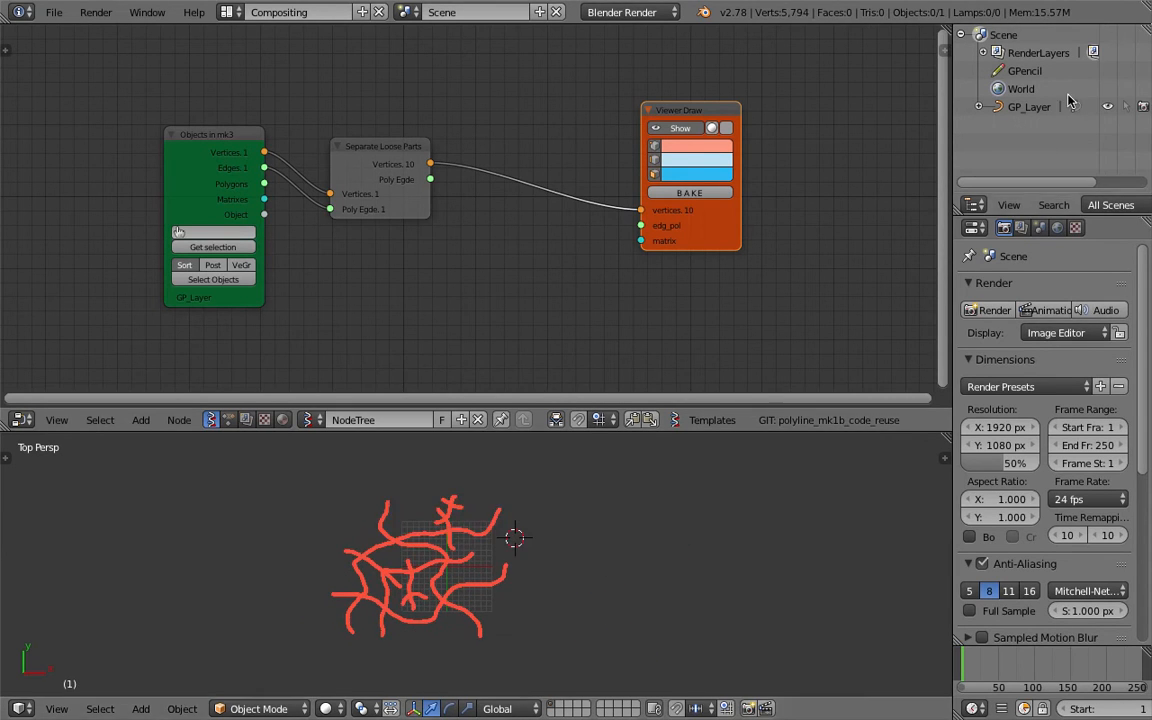
Step: Add a Vector Interpolation mk3 node on the link between Separate Loose Parts and Viewer Draw
scroll(433, 194, up, 1)
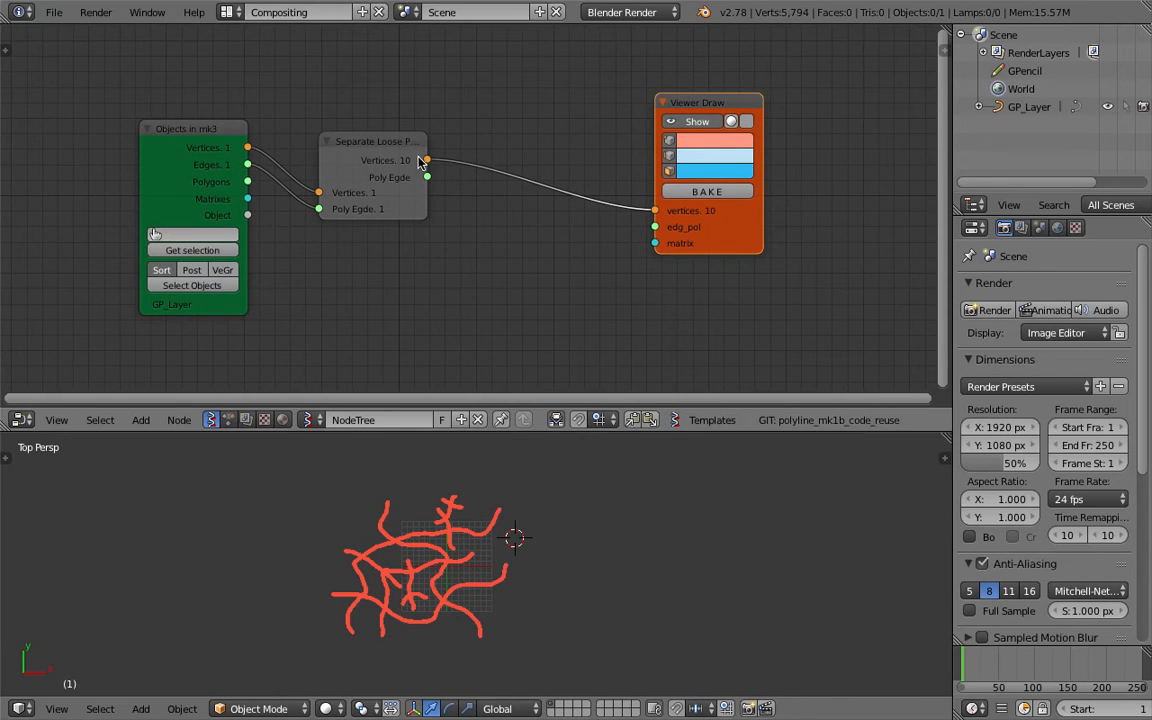
mouse_move(364, 144)
mouse_down()
mouse_move(376, 170)
mouse_move(359, 177)
mouse_up()
scroll(543, 159, up, 1)
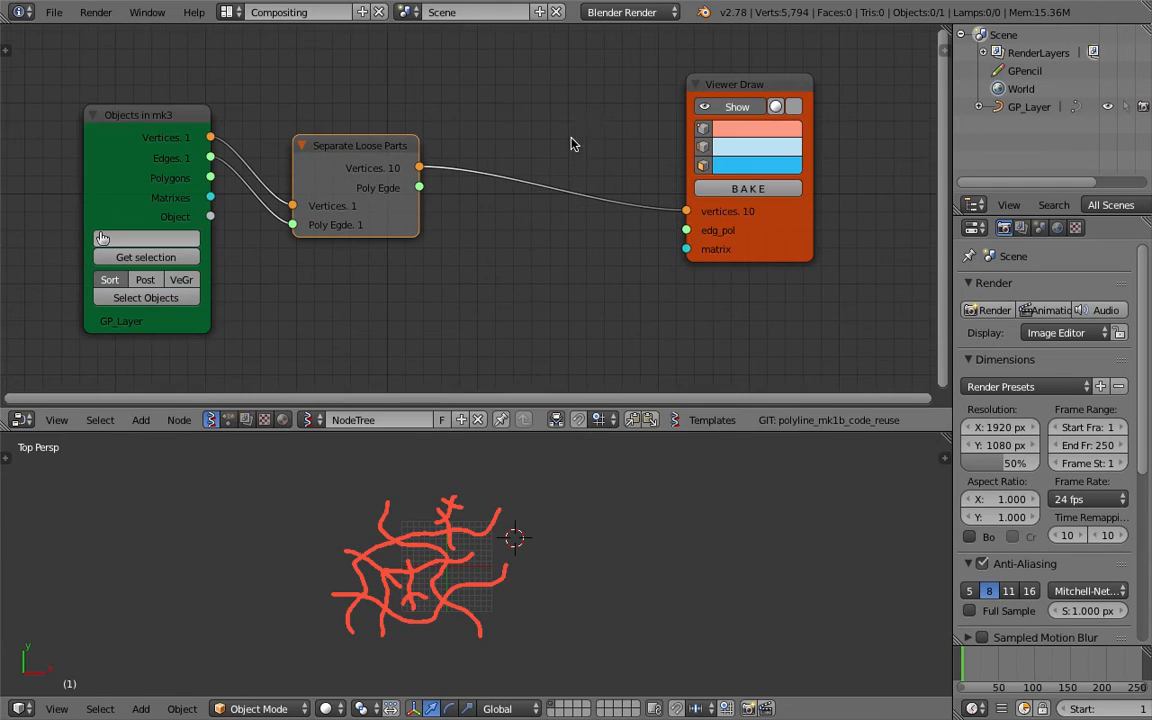
key(space)
text(vector i)
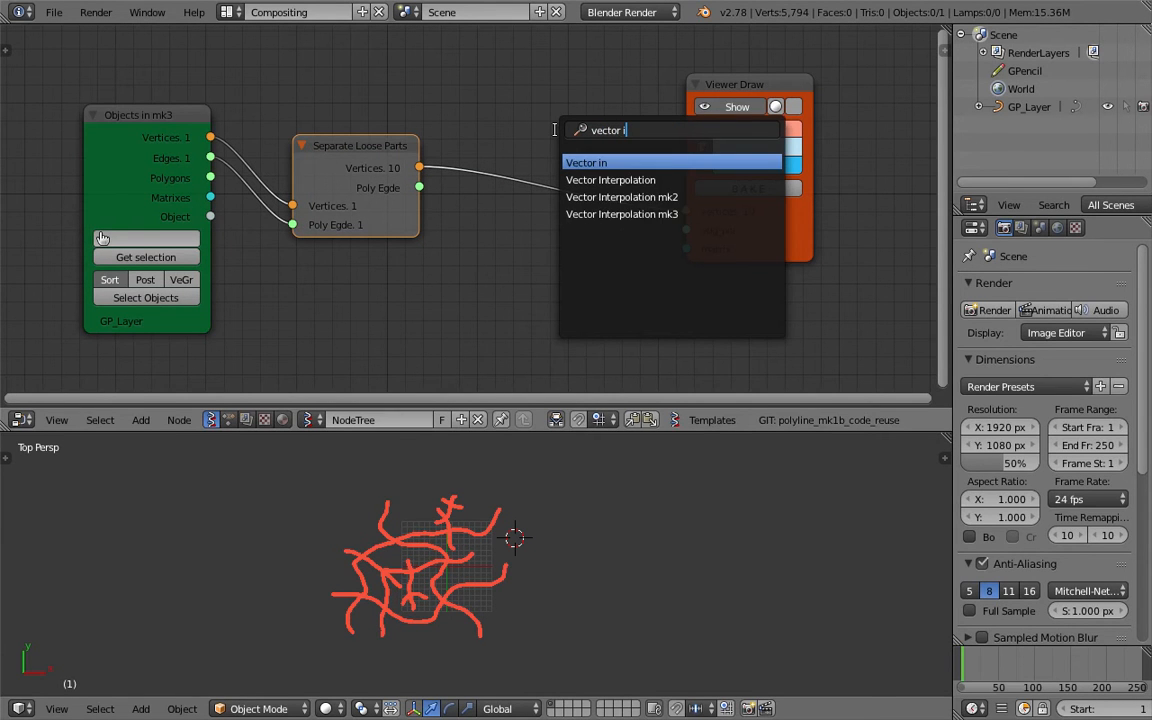
key(Down)
key(Down)
key(Down)
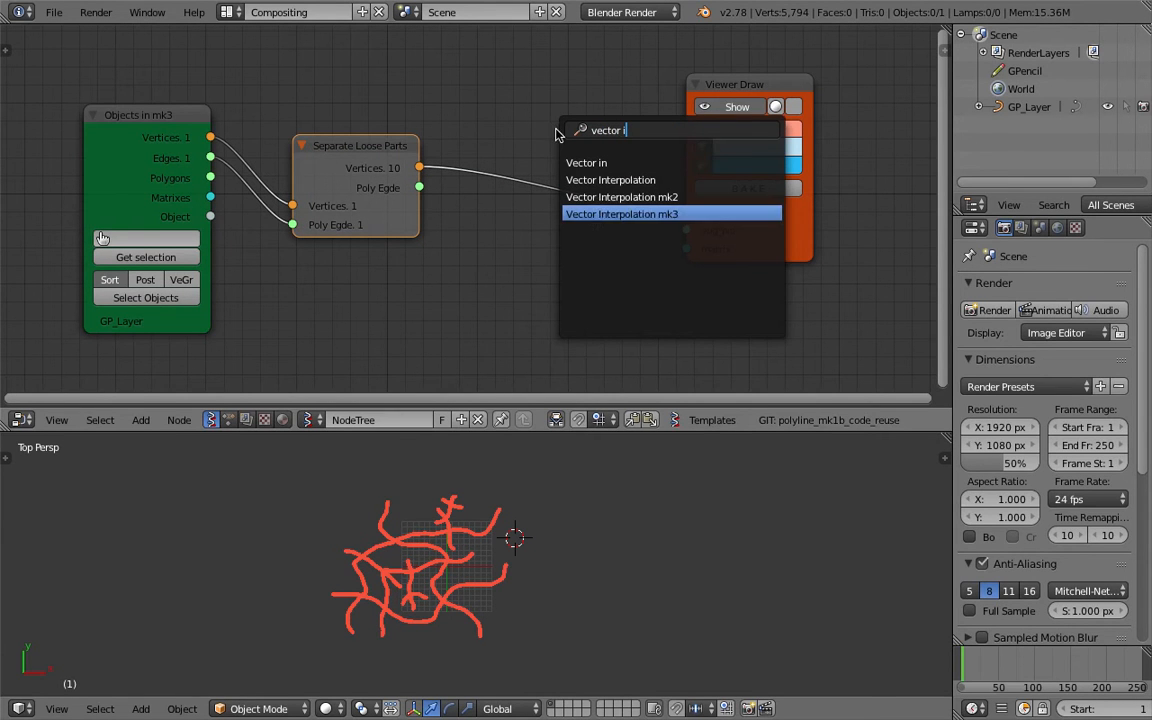
key(Return)
click(660, 188)
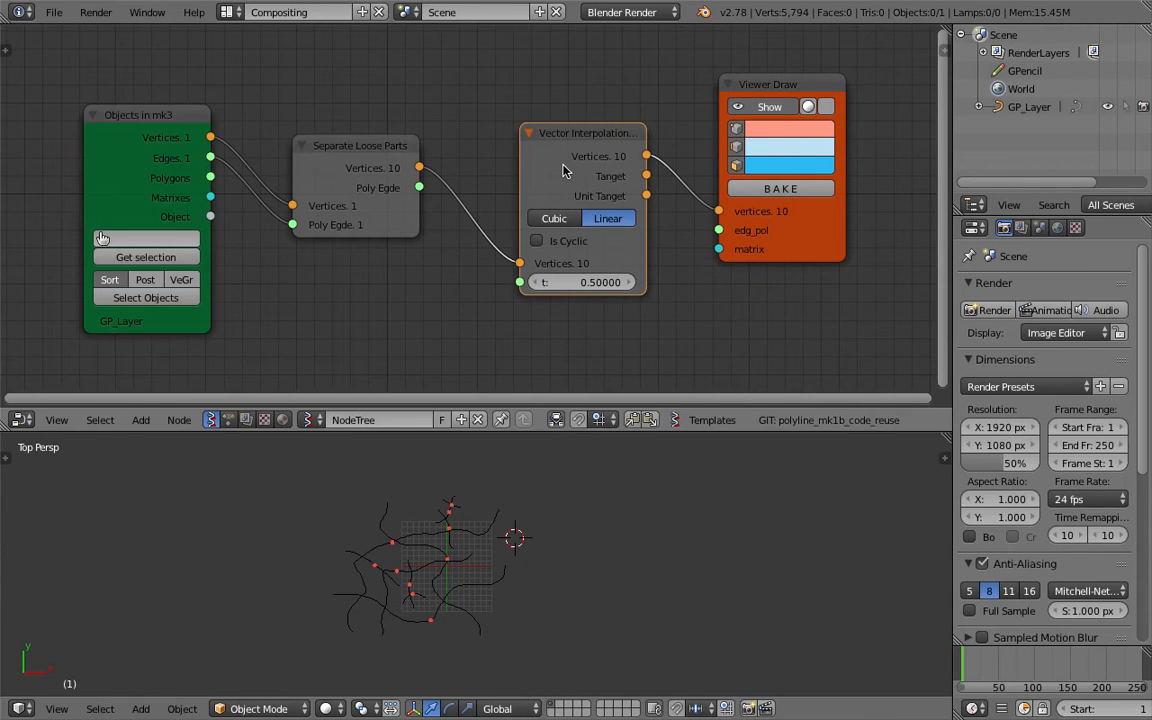
Step: Vary the Vector Interpolation node's t value to slide the points along the curves, ending at 1
key(ctrl+s)
click(571, 175)
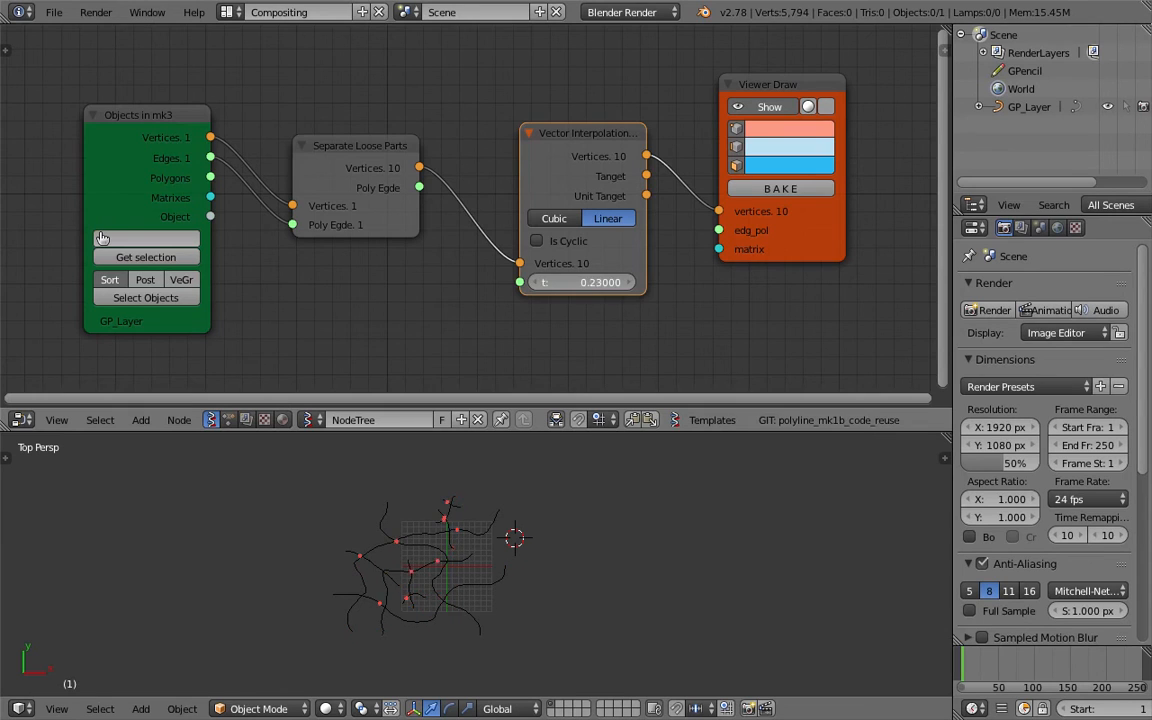
drag(584, 283, 650, 283)
Step: Add a Range Float node in Count mode and link its Range output to the Vector Interpolation node's t input
middle_drag(389, 83, 393, 128)
key(shift+a)
click(393, 128)
key(BackSpace)
text(range f)
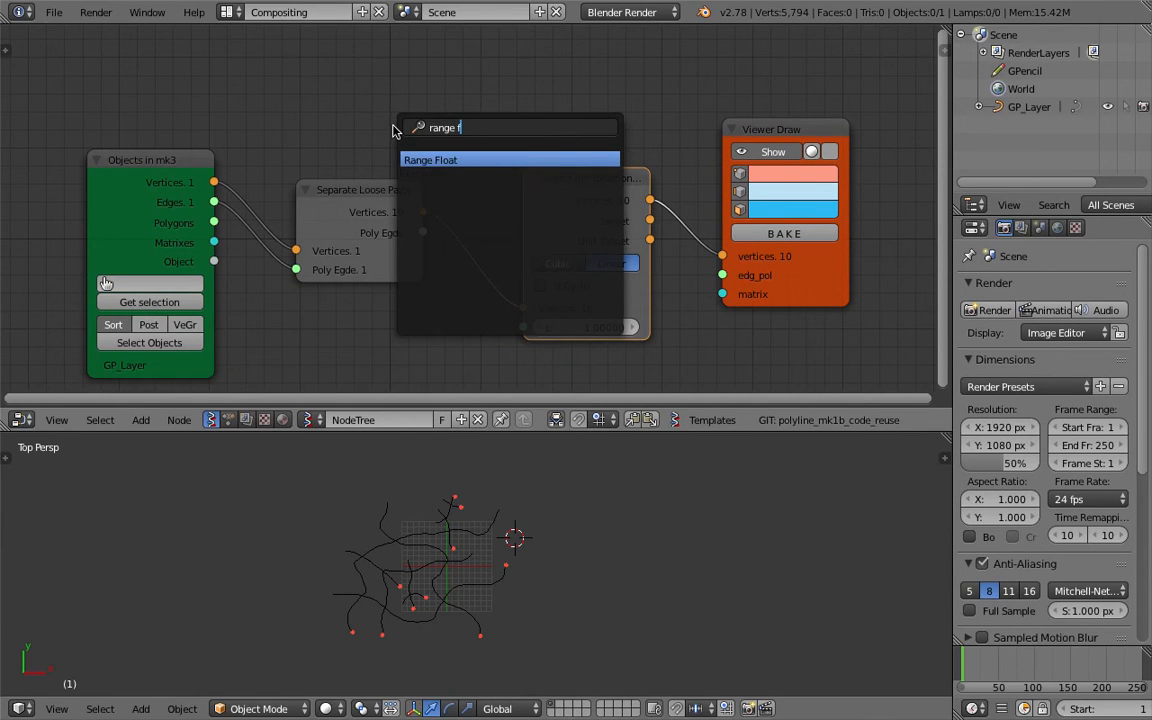
key(Return)
click(356, 36)
click(409, 97)
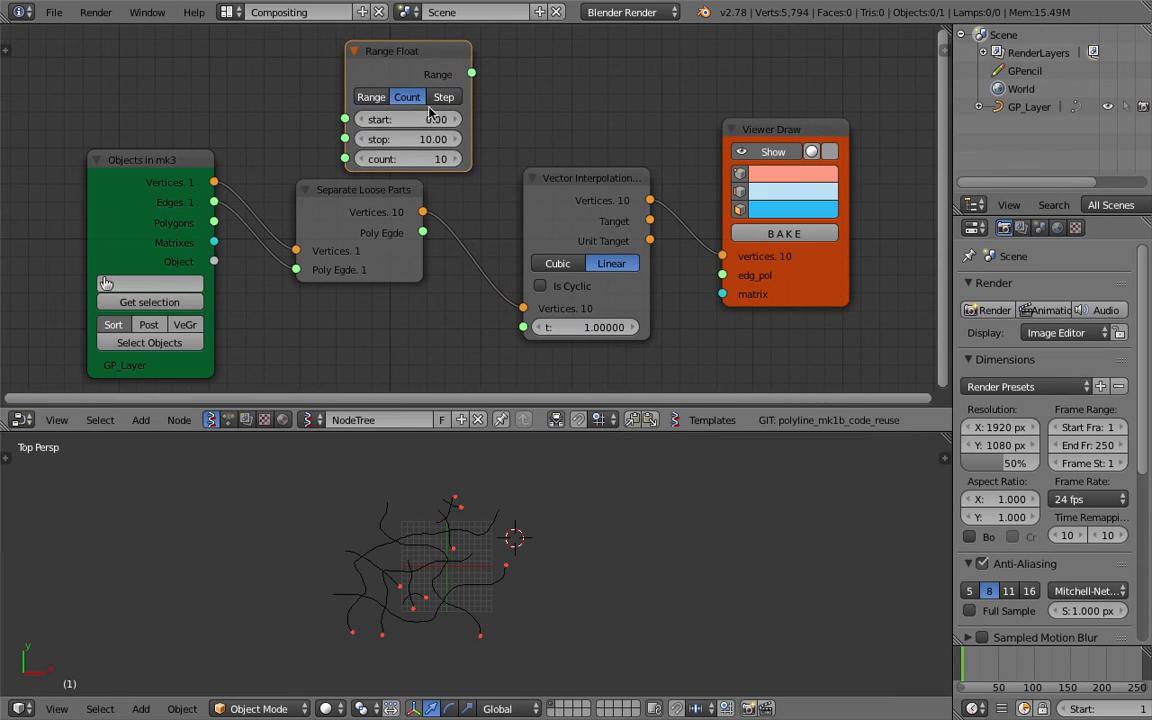
drag(471, 73, 523, 327)
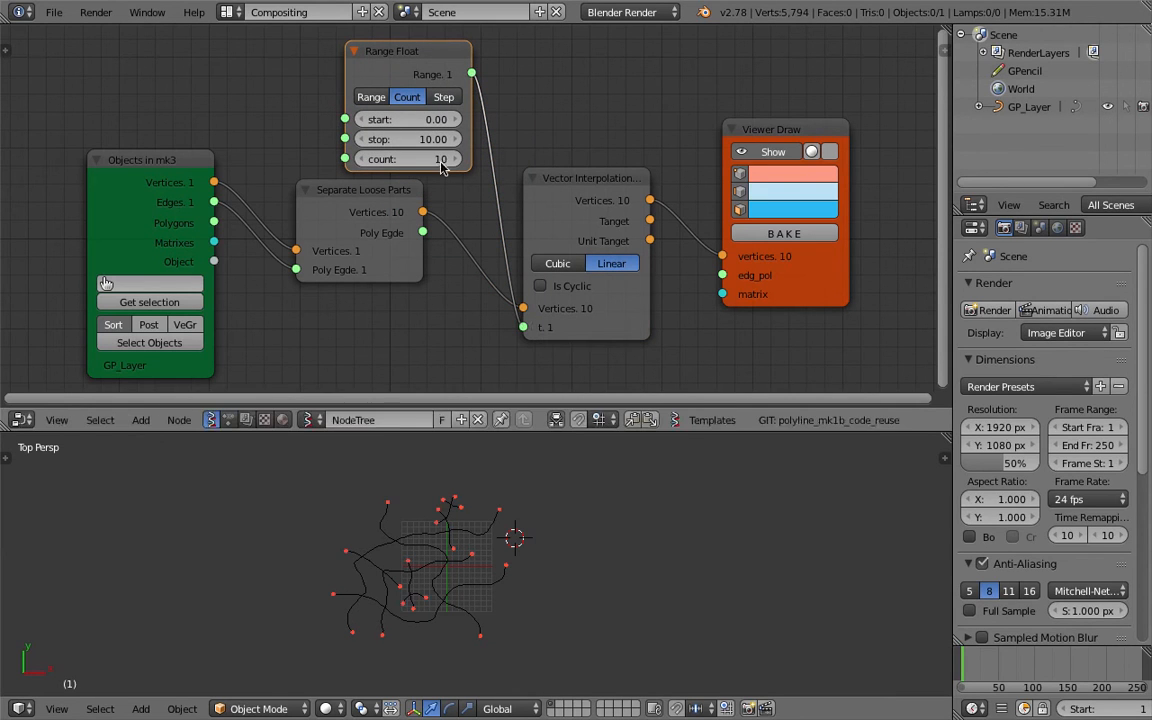
Step: Set the Range Float node's stop to 1 and its count to 15
double_click(431, 139)
text(1)
key(Return)
drag(430, 159, 443, 159)
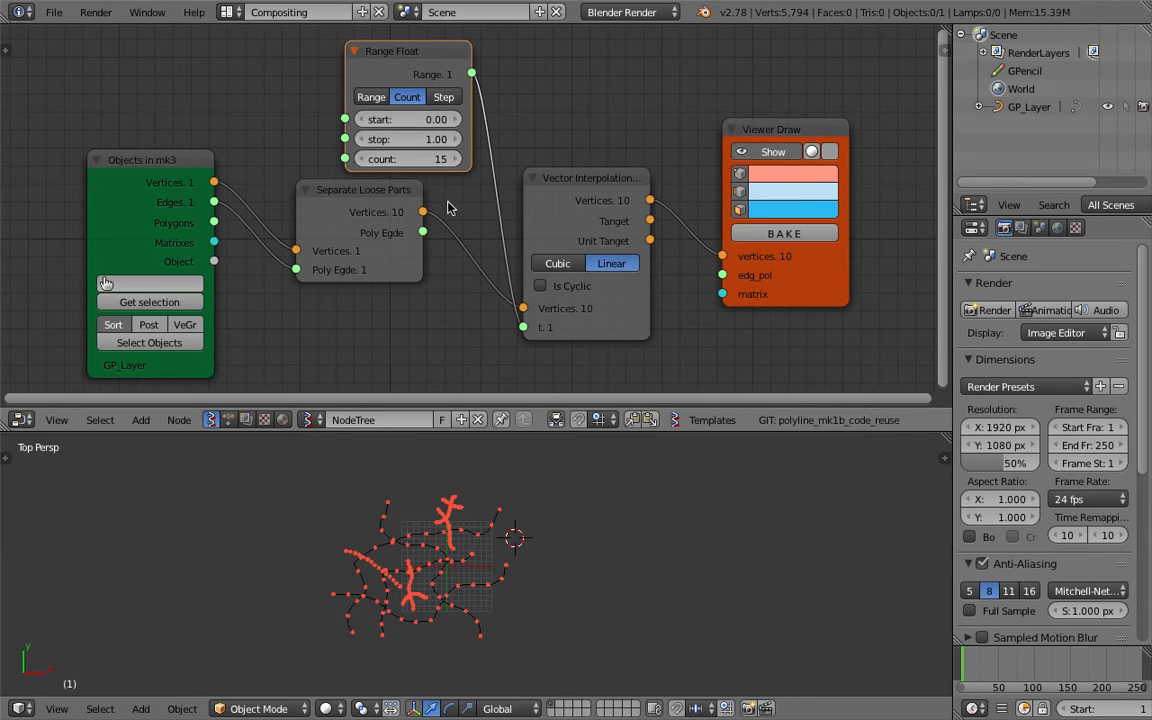
Step: Examine how the interpolated points are distributed along each curve in the top view
middle_drag(383, 494, 424, 533)
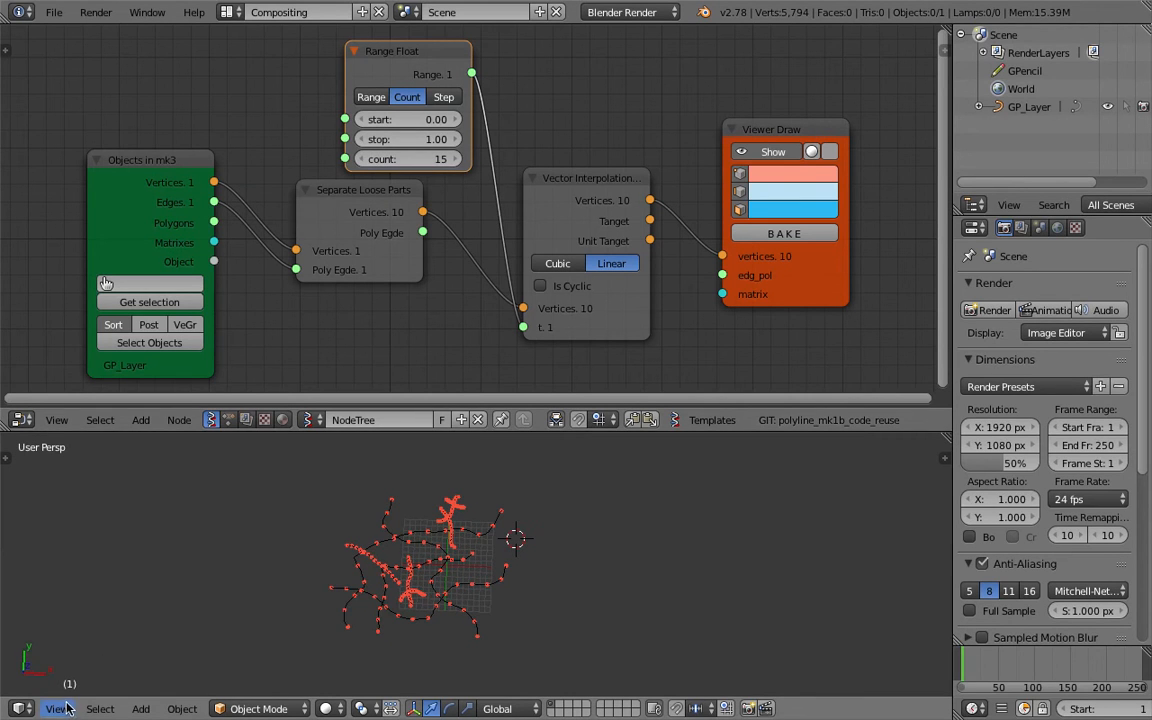
click(57, 708)
click(85, 625)
key(ctrl+s)
click(383, 604)
scroll(398, 595, up, 7)
scroll(390, 590, down, 1)
shift+middle_drag(362, 576, 448, 577)
key(ctrl+s)
click(429, 580)
scroll(429, 573, down, 2)
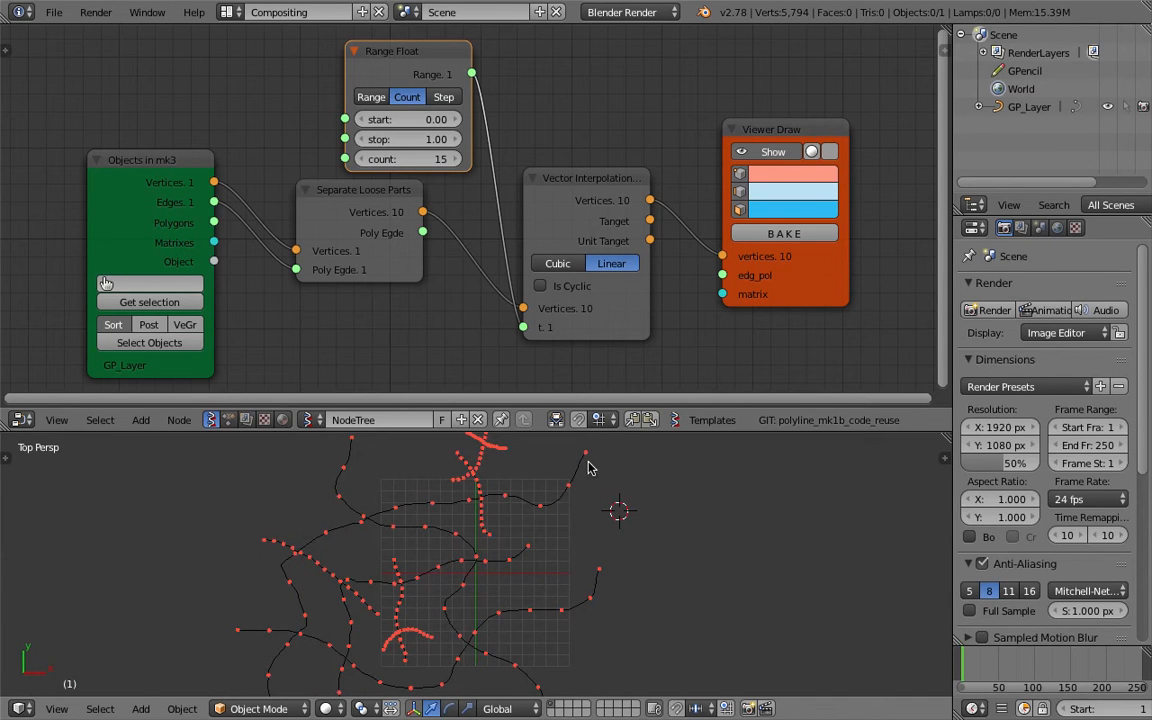
scroll(434, 494, down, 1)
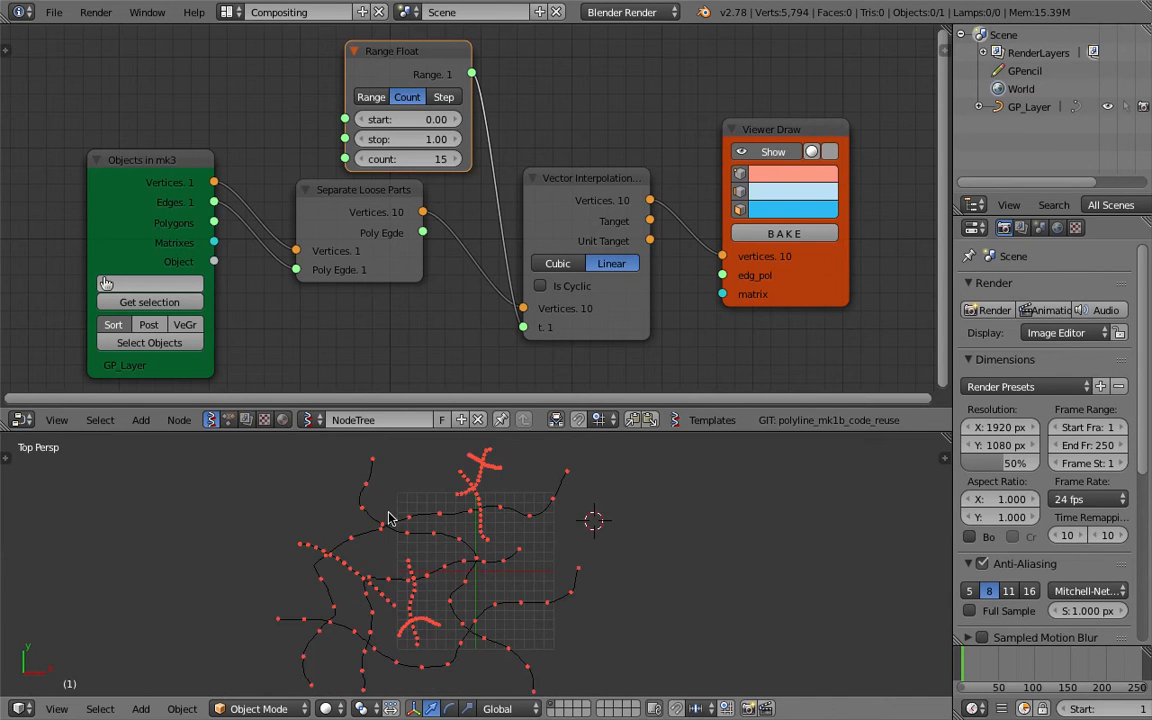
scroll(386, 508, up, 1)
scroll(585, 501, down, 2)
scroll(430, 567, up, 1)
scroll(428, 568, up, 1)
scroll(429, 566, down, 2)
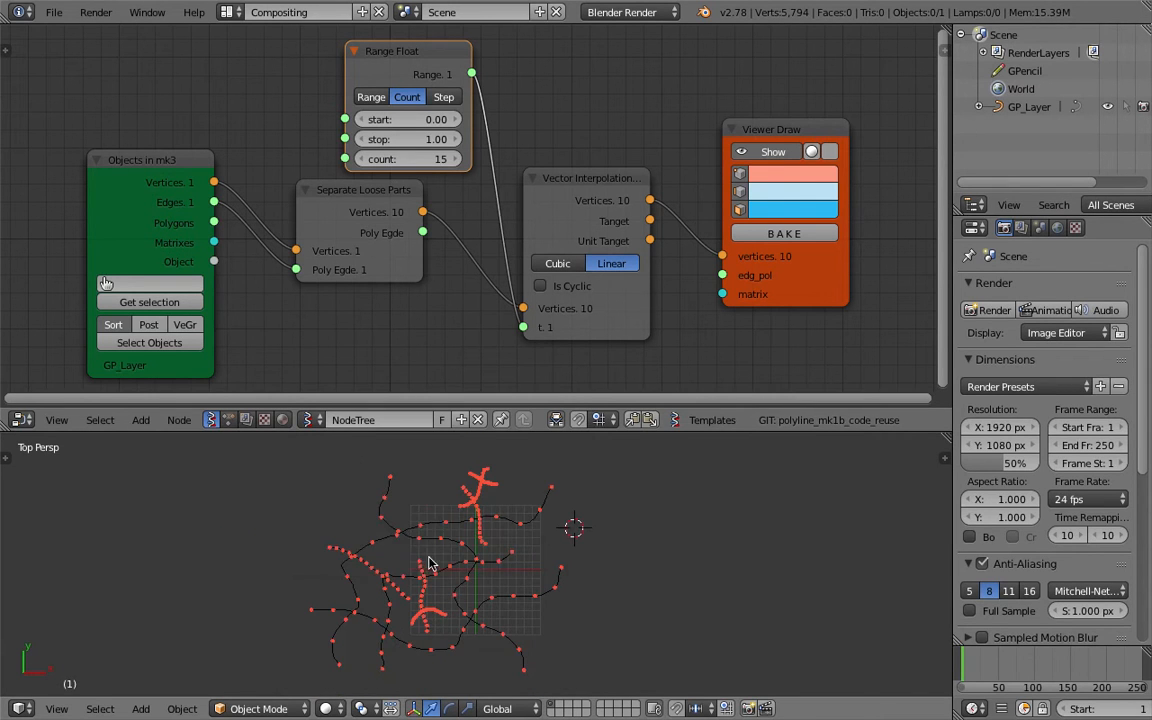
Step: Spread out the nodes in the node tree and set the Range Float count to 12
drag(591, 175, 624, 132)
drag(789, 135, 820, 132)
middle_drag(679, 76, 627, 89)
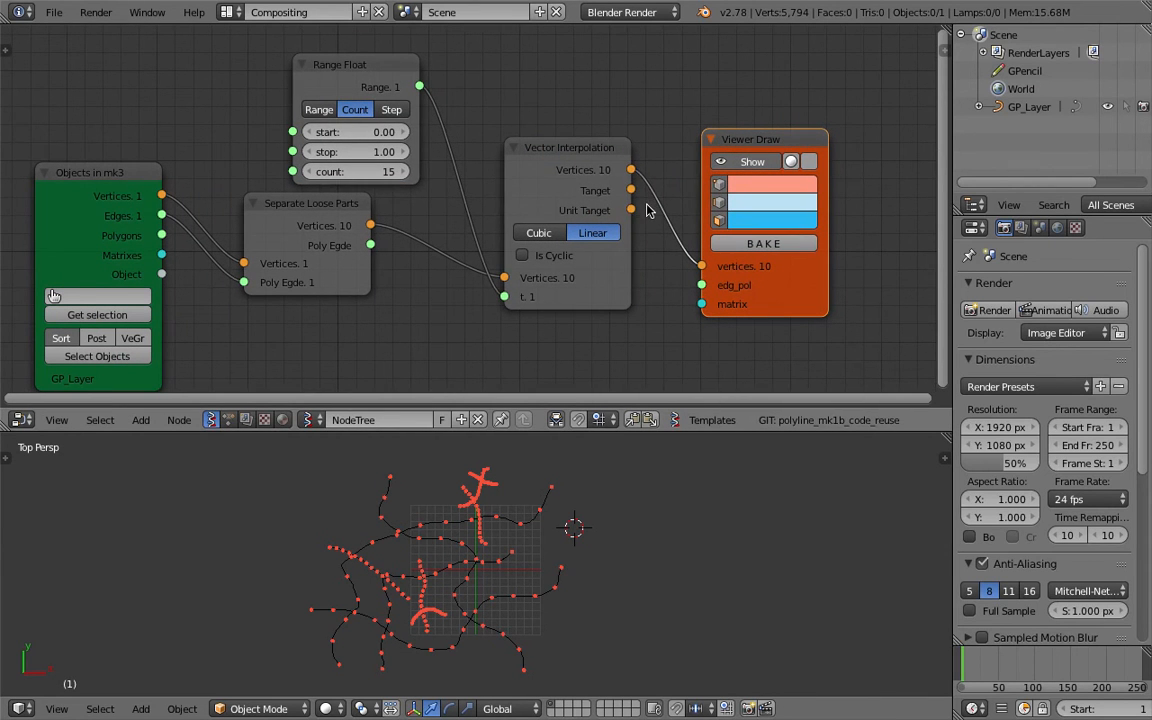
drag(350, 79, 323, 75)
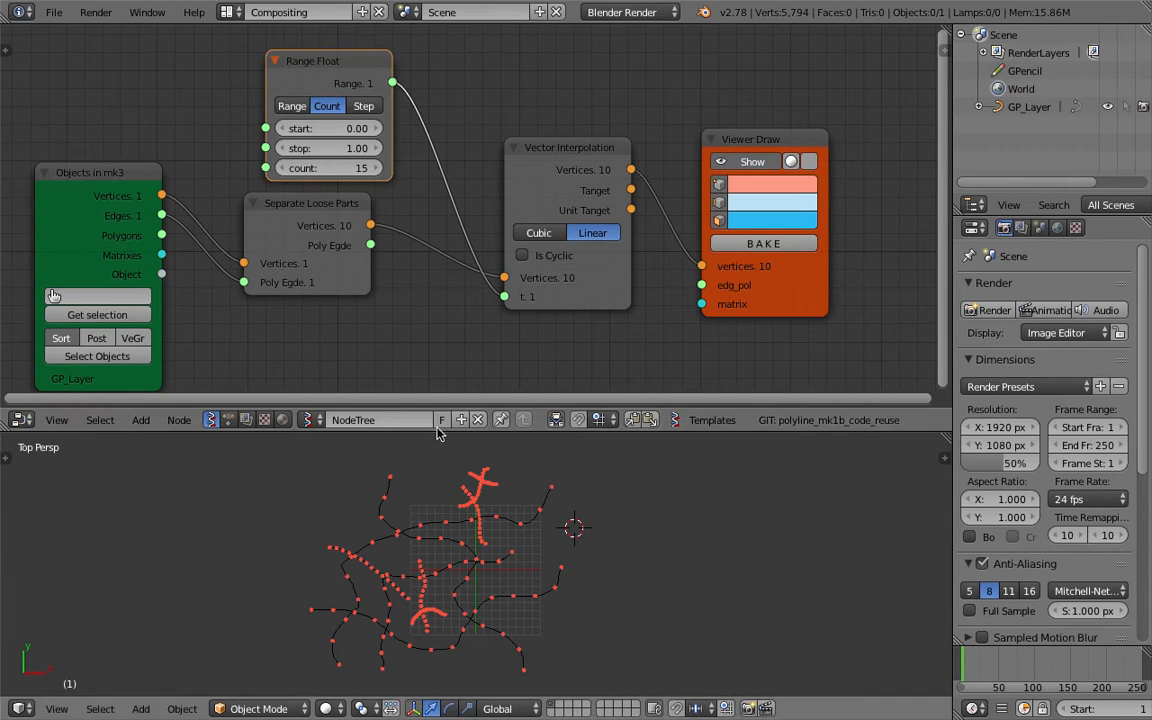
scroll(392, 215, down, 1)
drag(347, 222, 336, 257)
drag(348, 177, 322, 177)
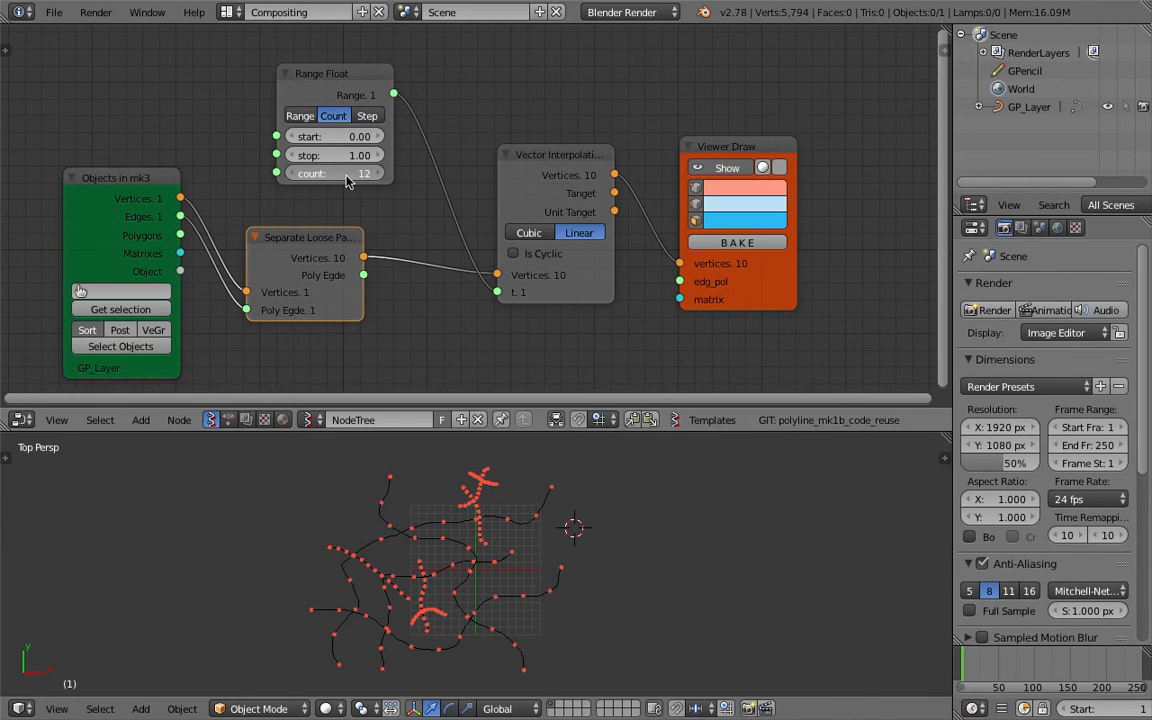
Step: Make room in front of Viewer Draw and insert a UV Connection node after Vector Interpolation
middle_drag(548, 362, 501, 363)
drag(479, 159, 453, 147)
click(688, 147)
key(shift+a)
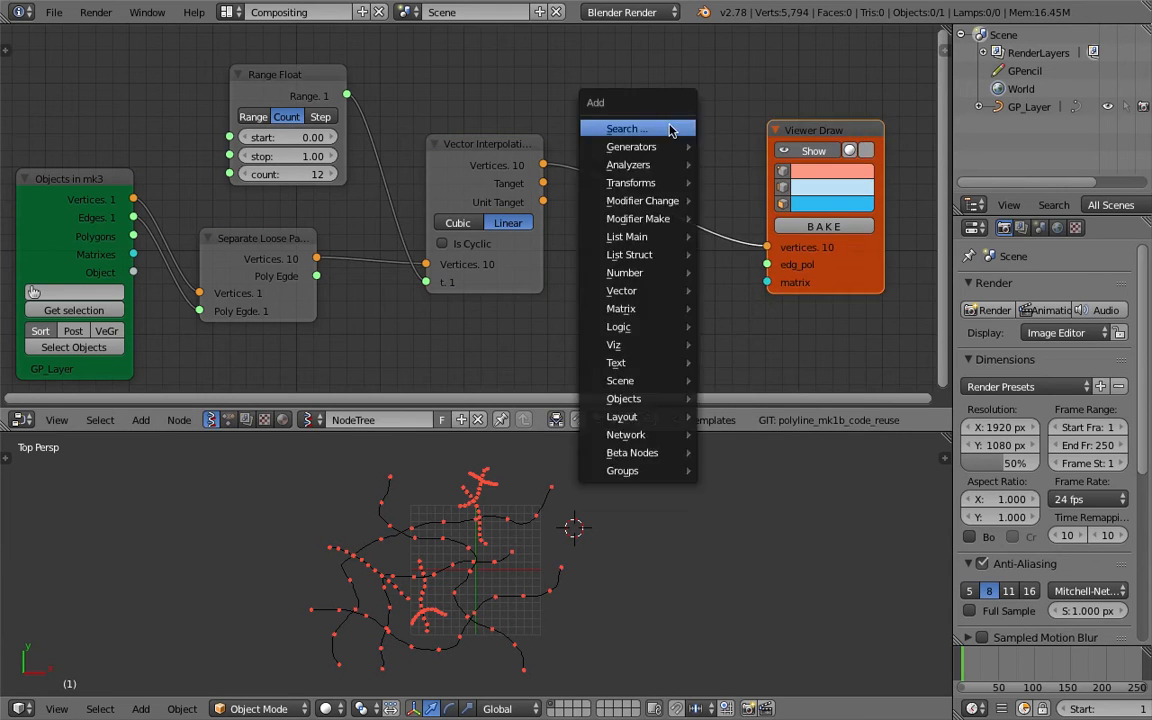
click(674, 123)
text(uv)
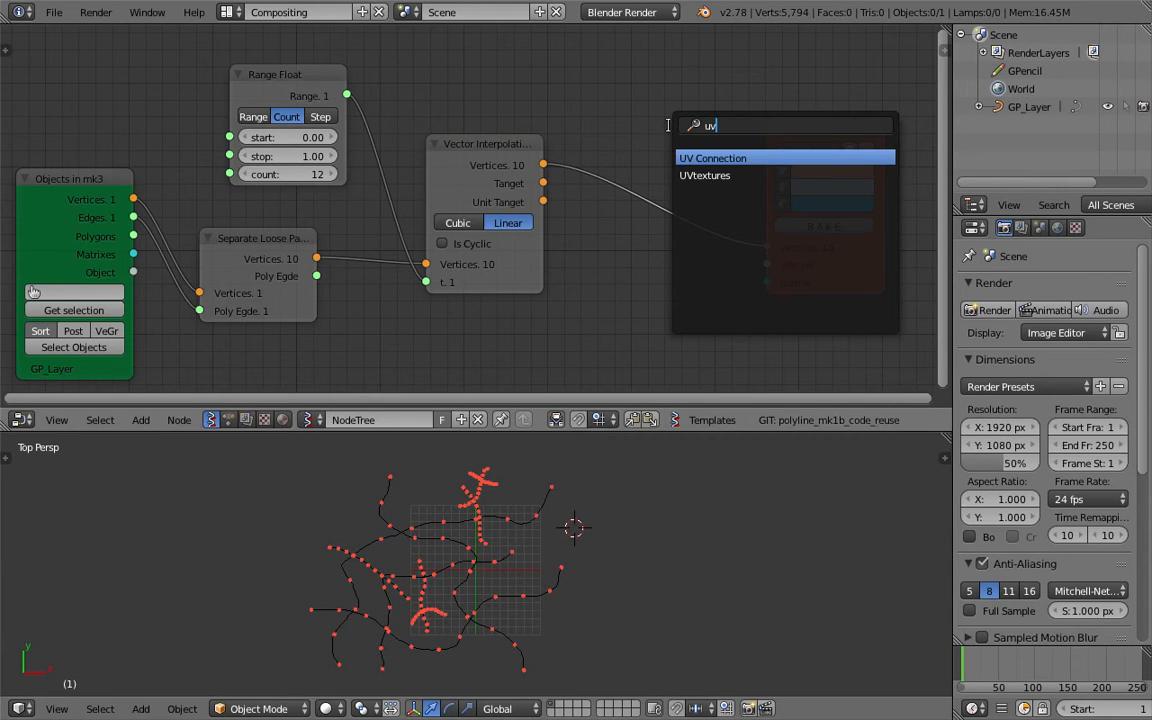
key(Return)
click(597, 123)
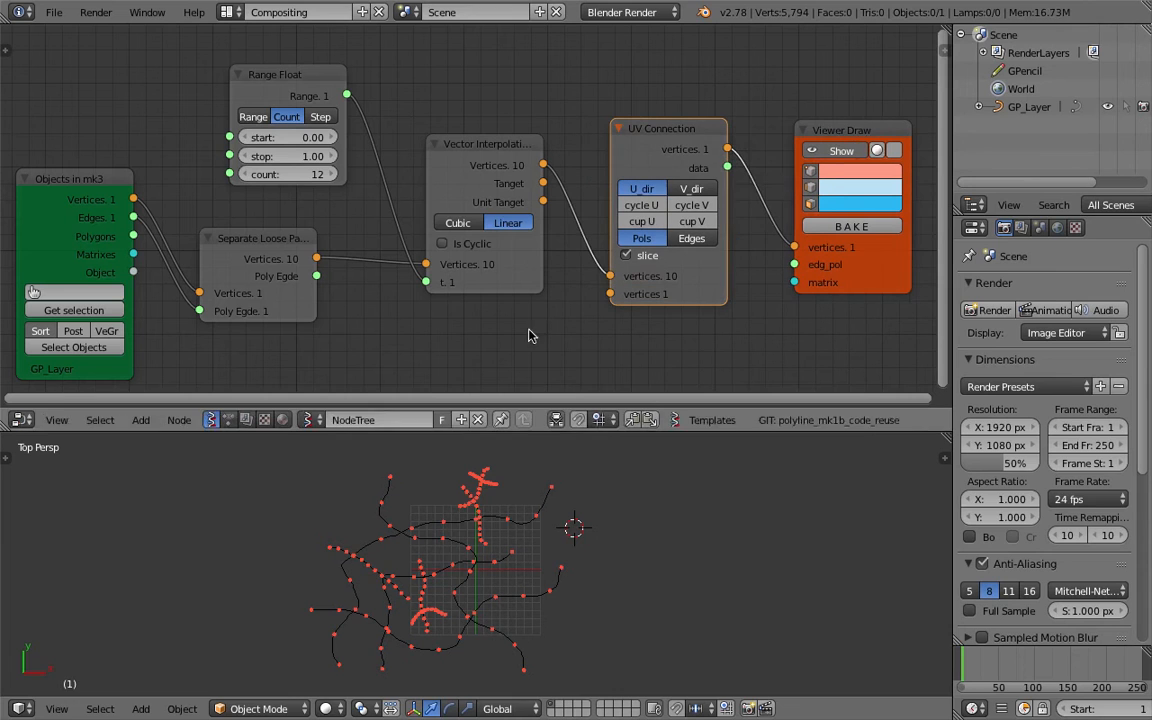
Step: Link the UV Connection data output to Viewer Draw's edg_pol input and switch UV Connection to Edges
drag(727, 167, 793, 266)
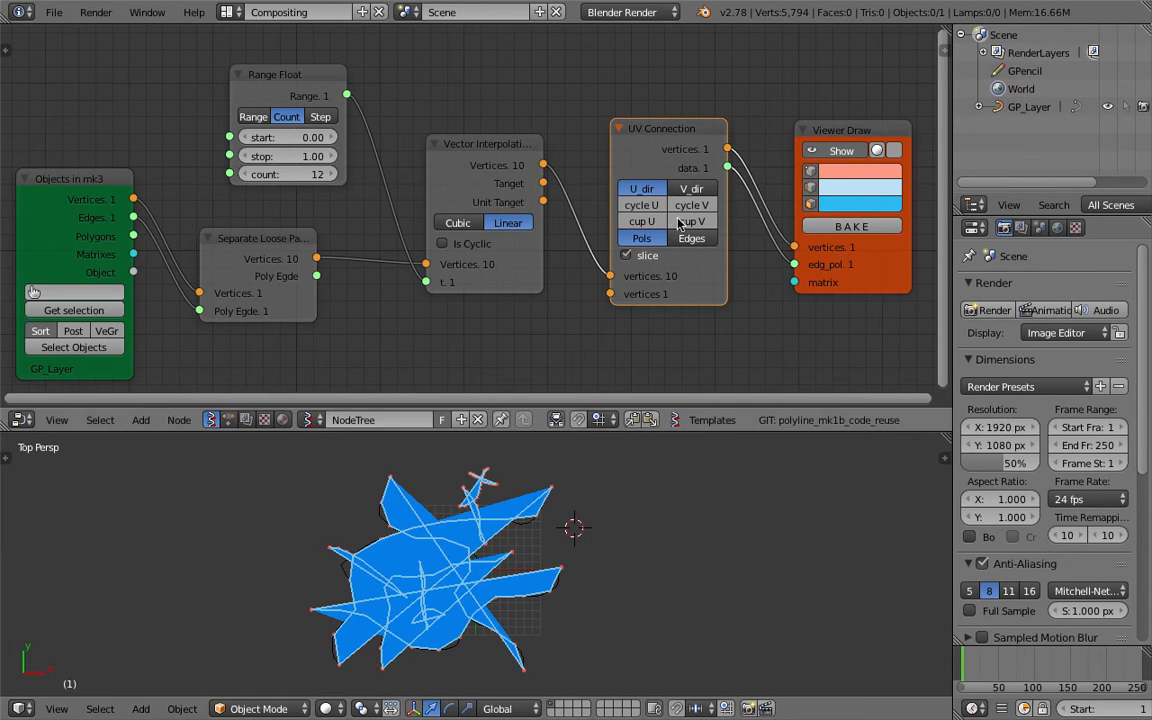
middle_drag(680, 222, 556, 218)
click(567, 234)
Step: Set the Range Float node's count to 14 and restore the Top view of the curves
scroll(548, 507, up, 4)
scroll(566, 537, down, 3)
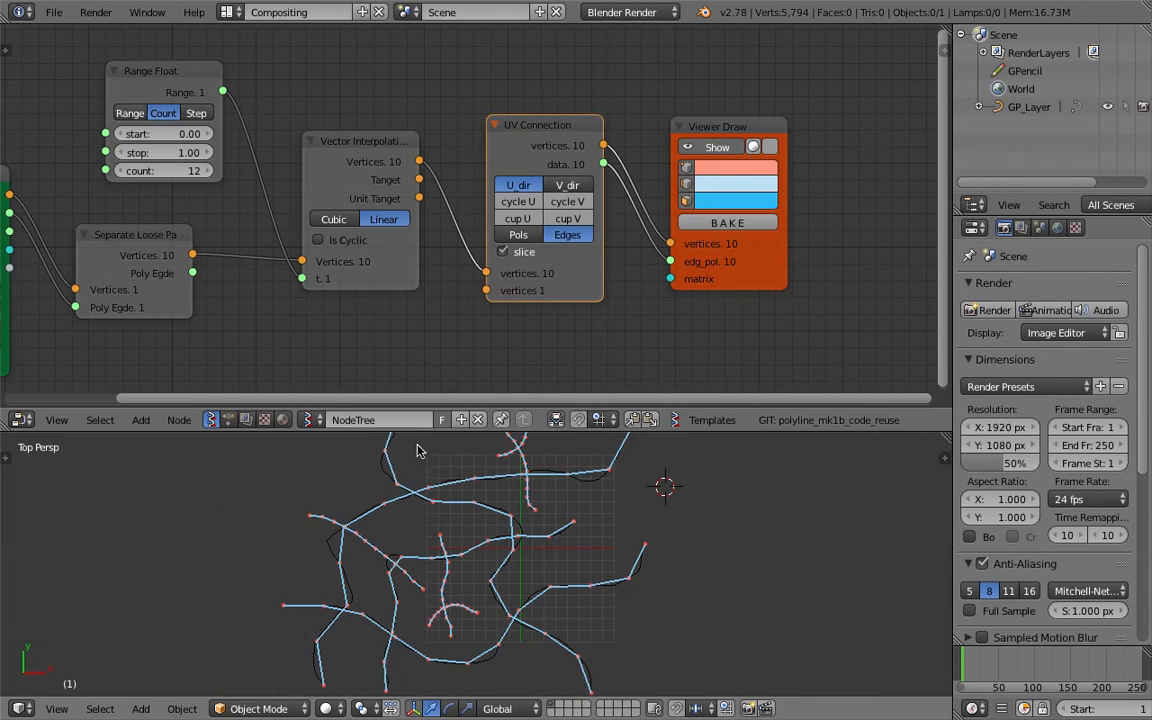
scroll(418, 451, down, 1)
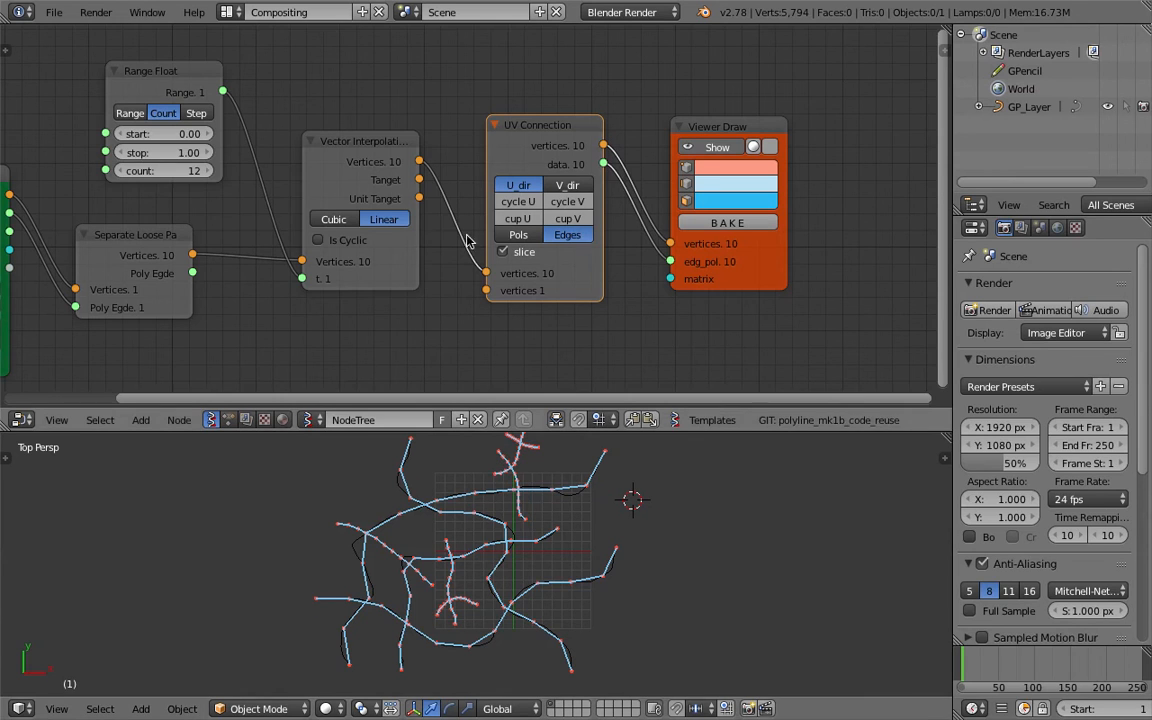
click(205, 171)
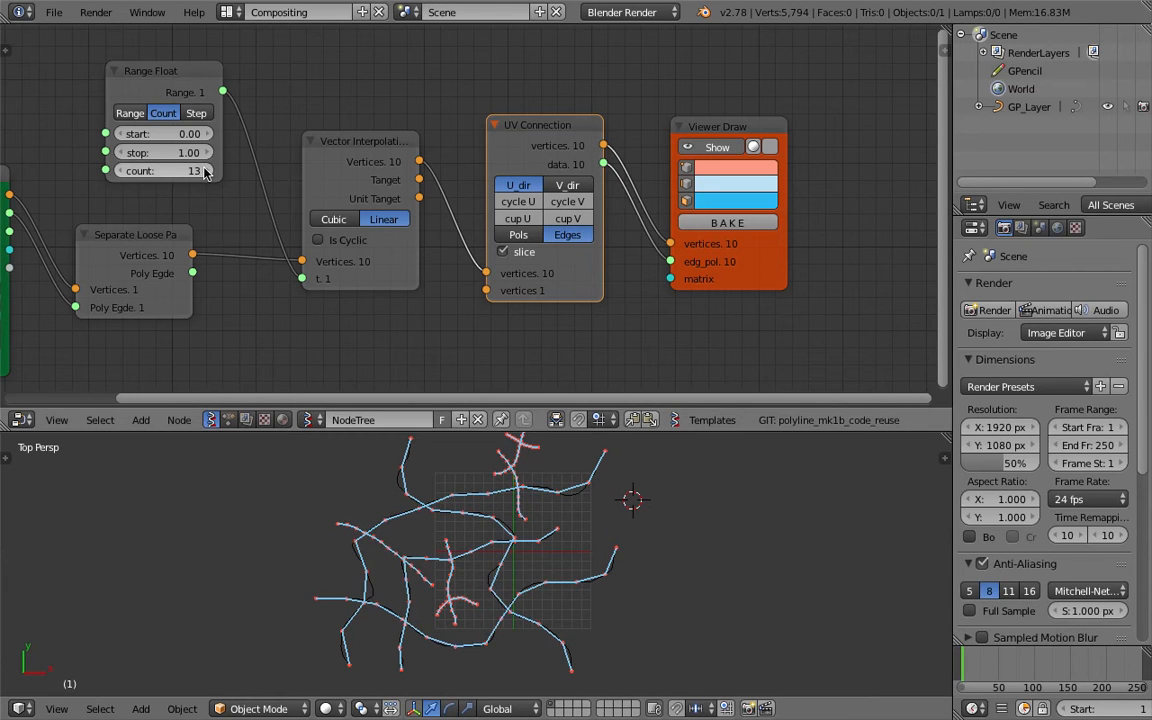
click(205, 171)
key(ctrl+s)
click(524, 490)
middle_drag(558, 513, 556, 514)
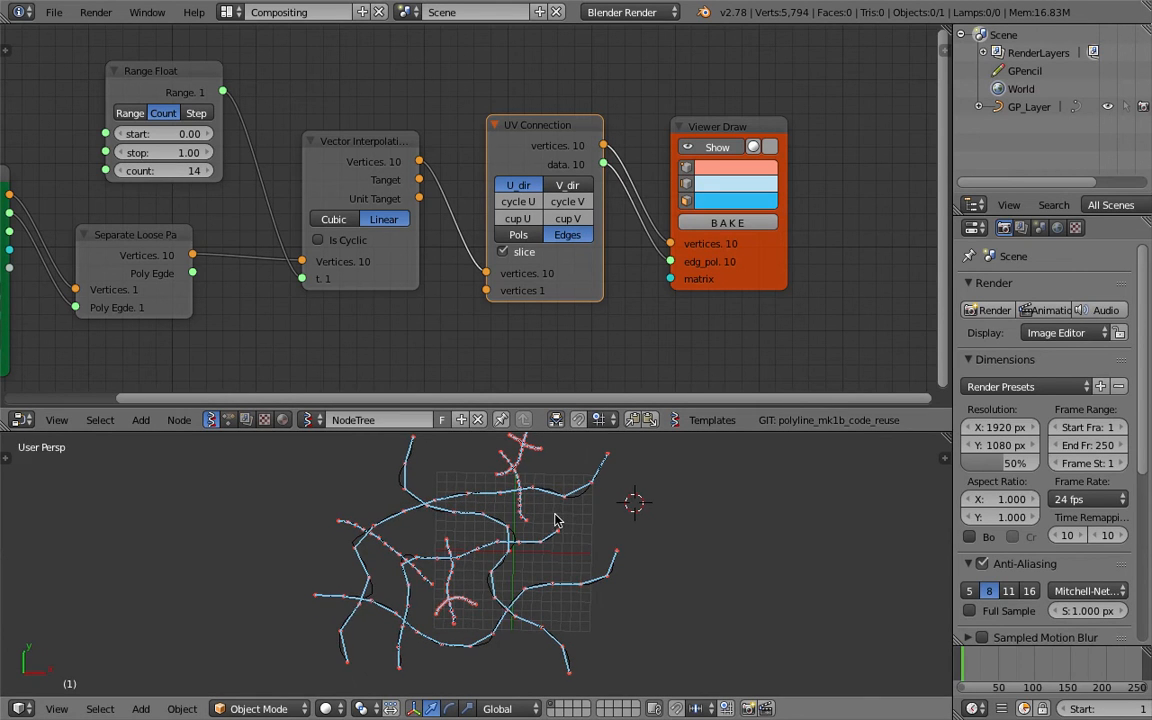
click(57, 708)
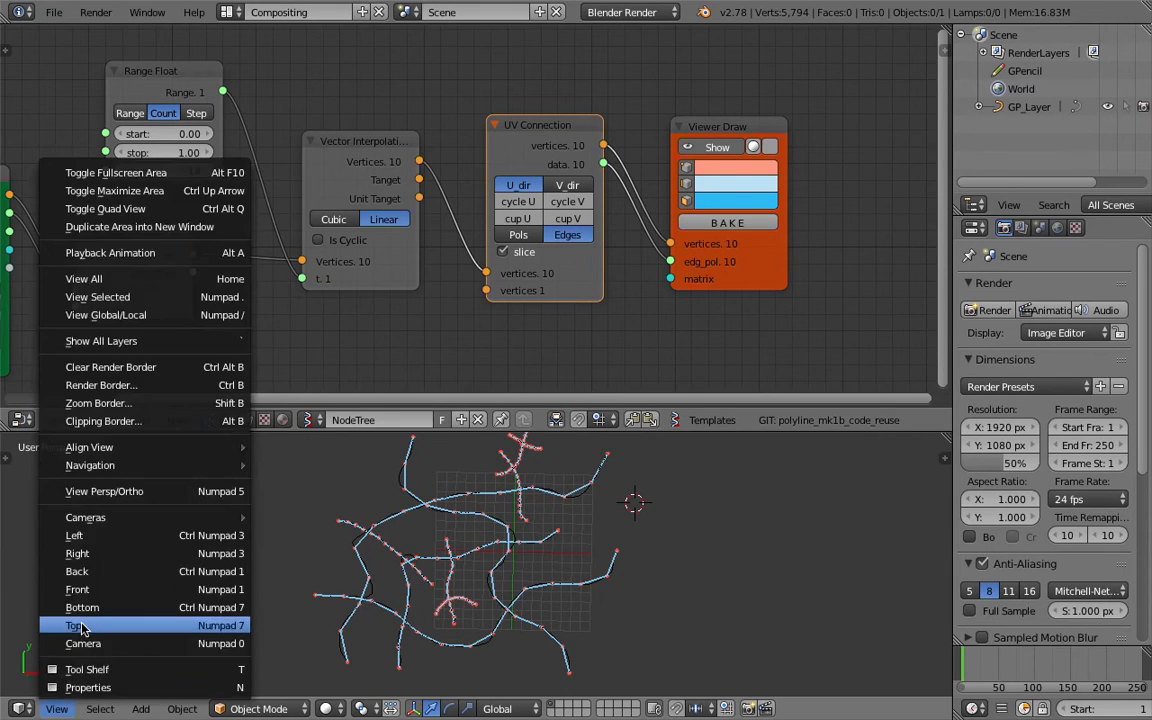
click(82, 627)
key(ctrl+s)
click(584, 586)
Step: Move Viewer Draw farther along and insert a Mesh Join node on the vertices link from UV Connection
drag(771, 264, 849, 248)
key(ctrl+s)
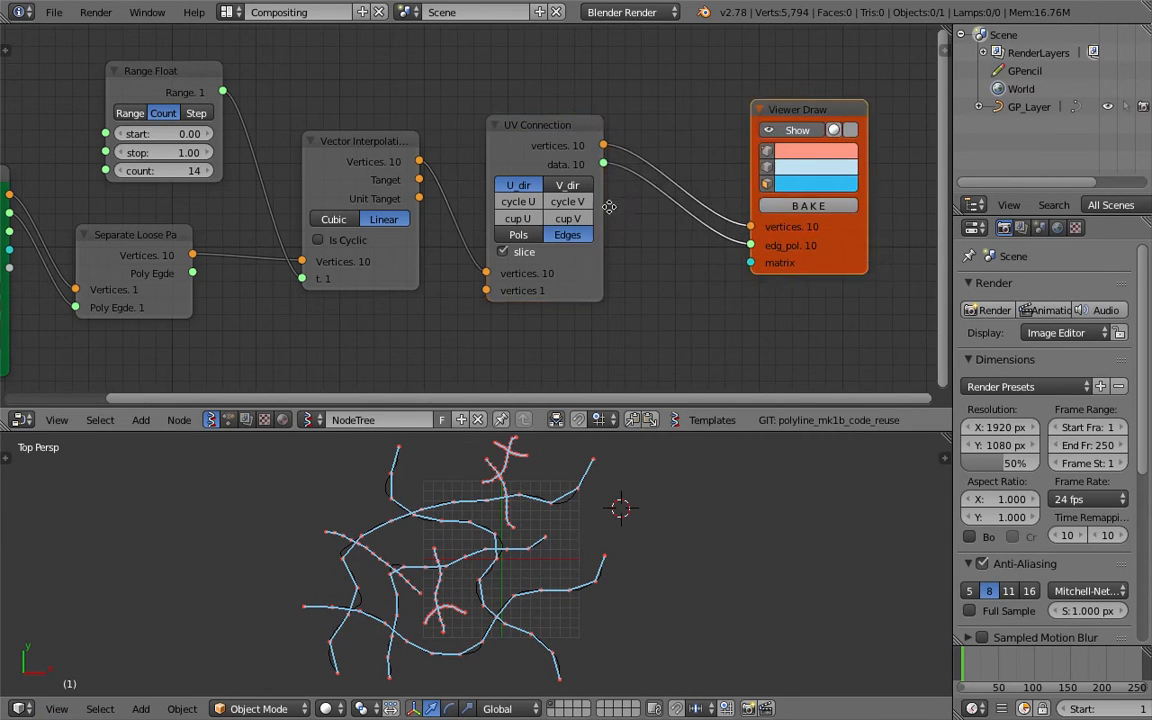
click(849, 250)
middle_drag(666, 201, 585, 220)
drag(742, 128, 812, 114)
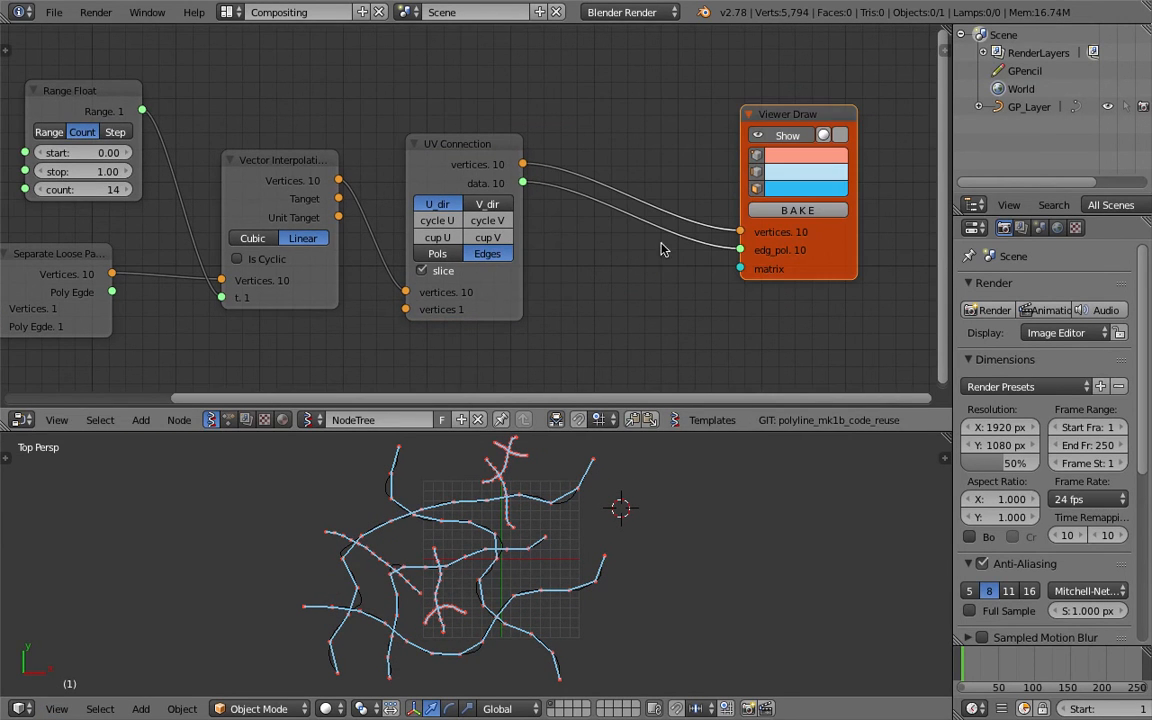
key(shift+a)
click(607, 85)
text(mesh j)
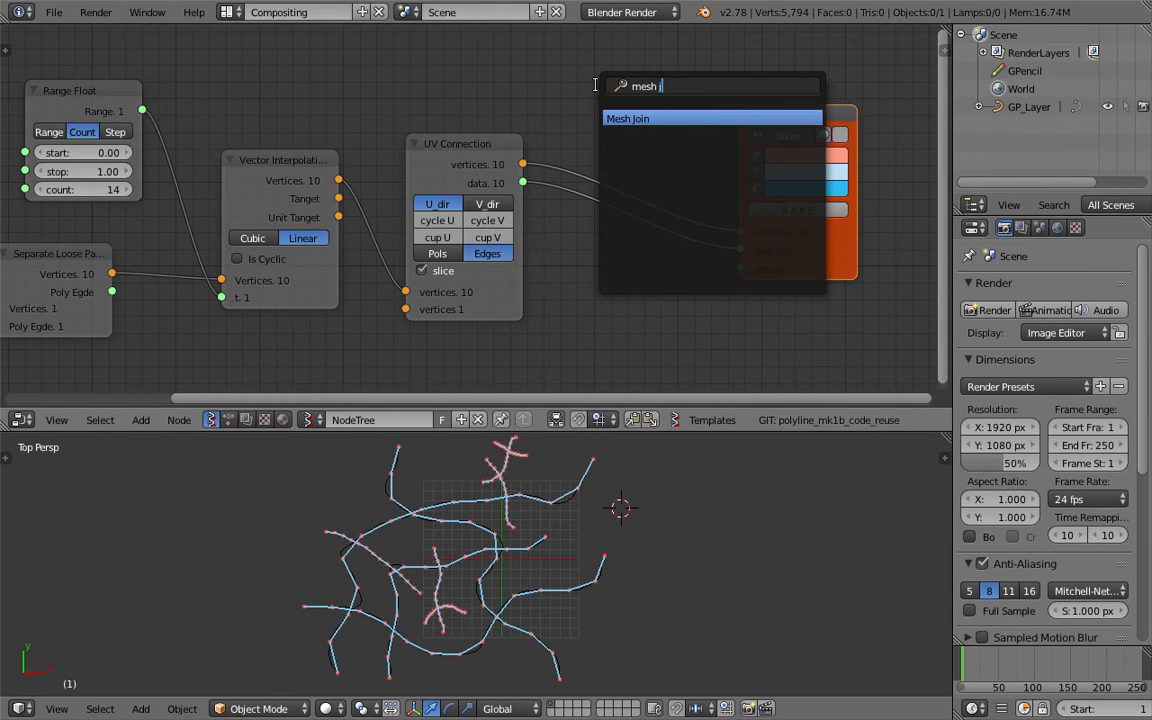
key(Return)
click(595, 128)
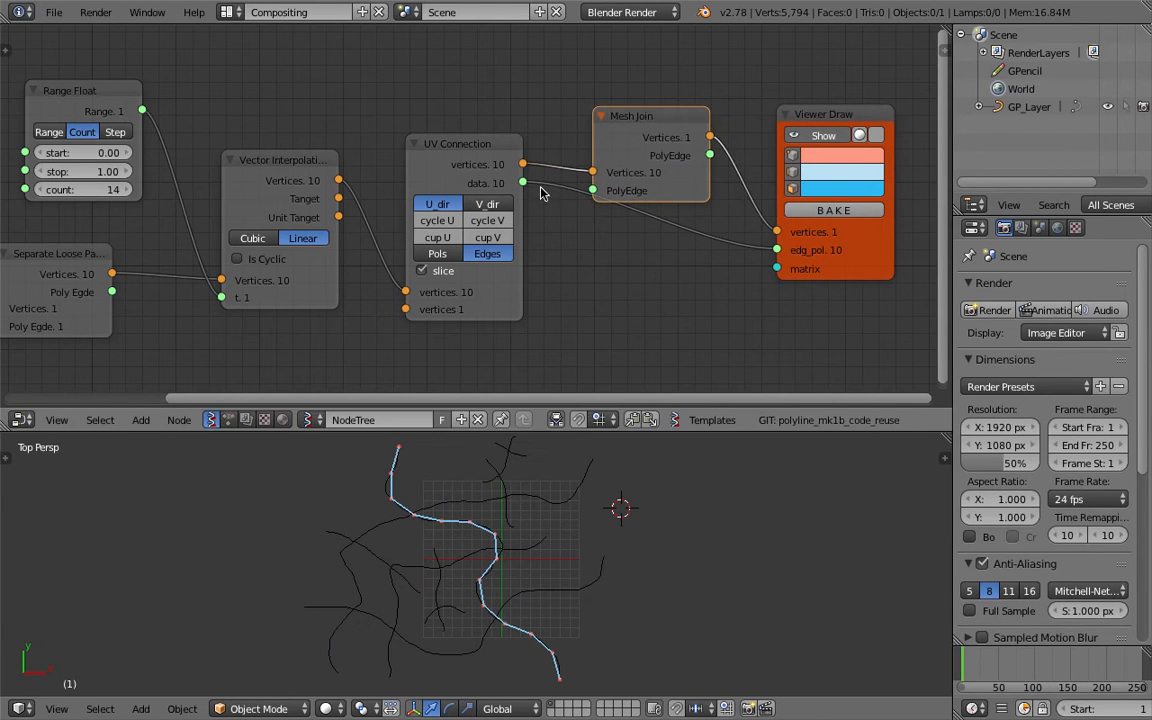
Step: Route UV Connection's data output through Mesh Join's PolyEdge input and output to Viewer Draw's edg_pol input
drag(524, 187, 593, 190)
drag(709, 154, 729, 270)
key(ctrl+s)
click(730, 269)
middle_drag(675, 222, 592, 227)
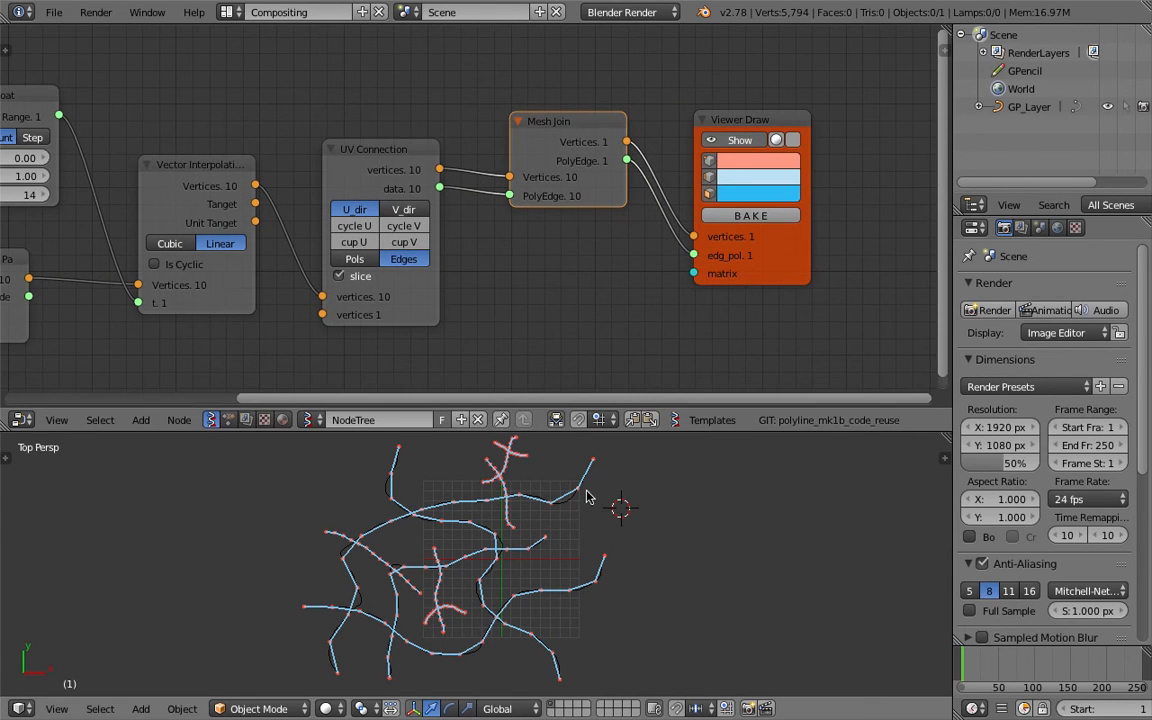
Step: Move Viewer Draw farther along and insert an Intersect Edges MK2 node on the vertices link from Mesh Join
drag(714, 122, 799, 110)
middle_drag(644, 121, 512, 138)
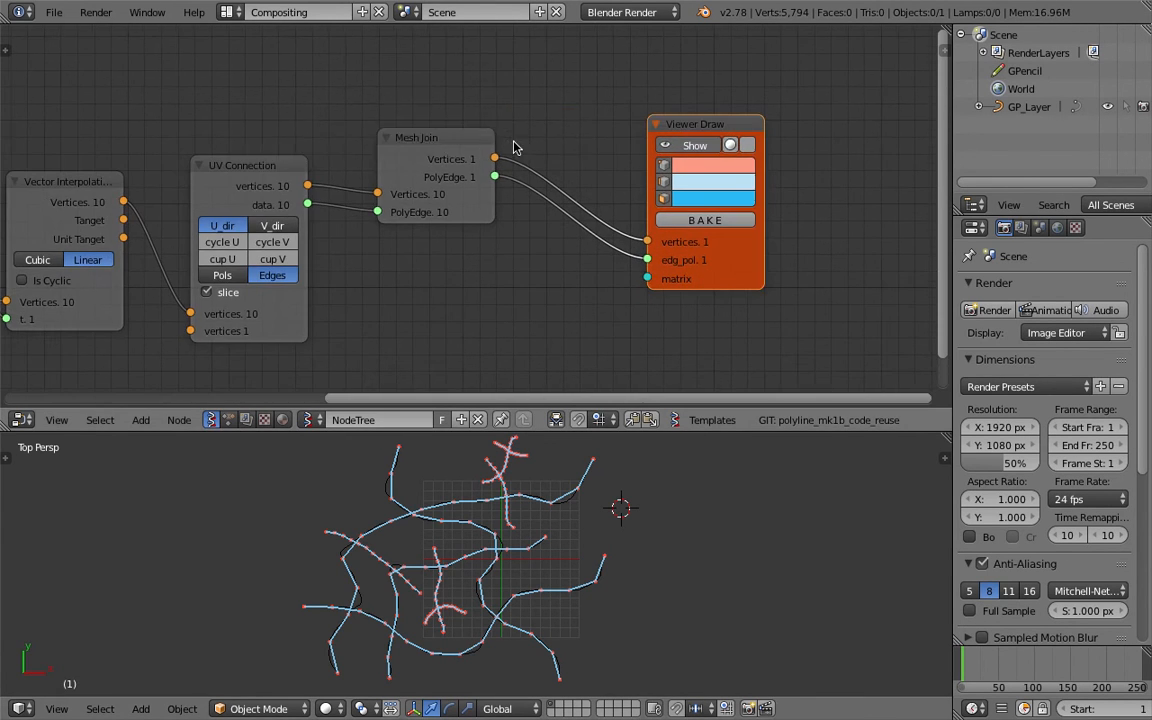
key(shift+a)
click(614, 122)
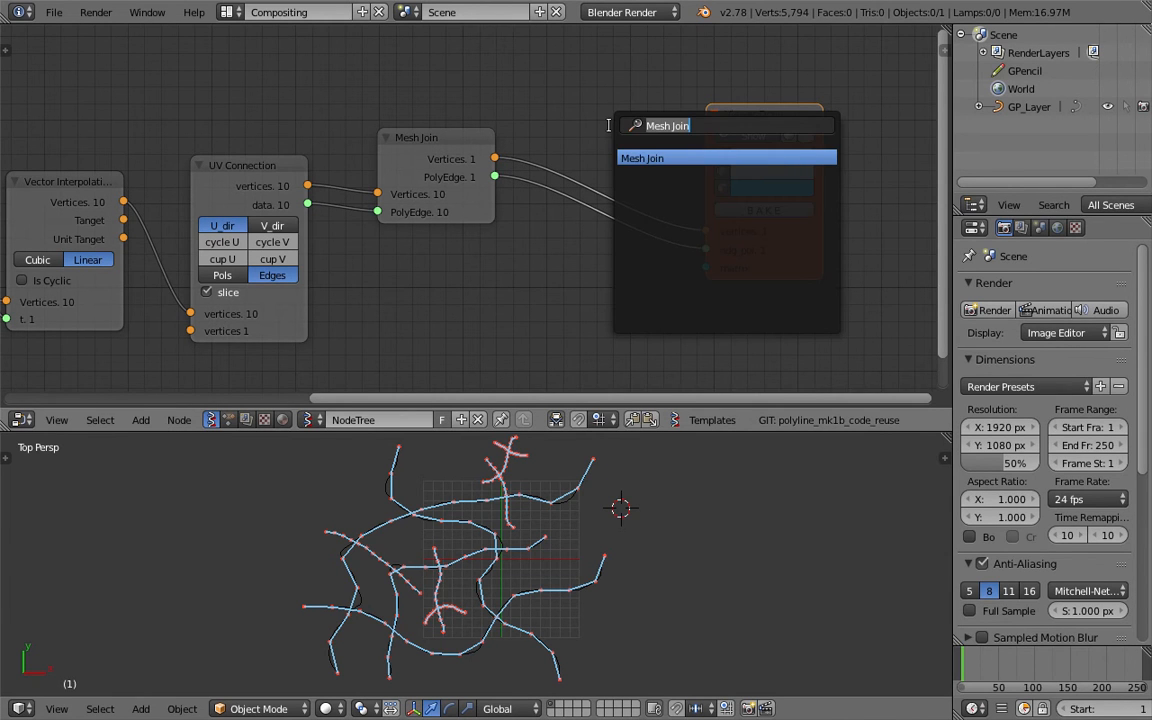
text(inter)
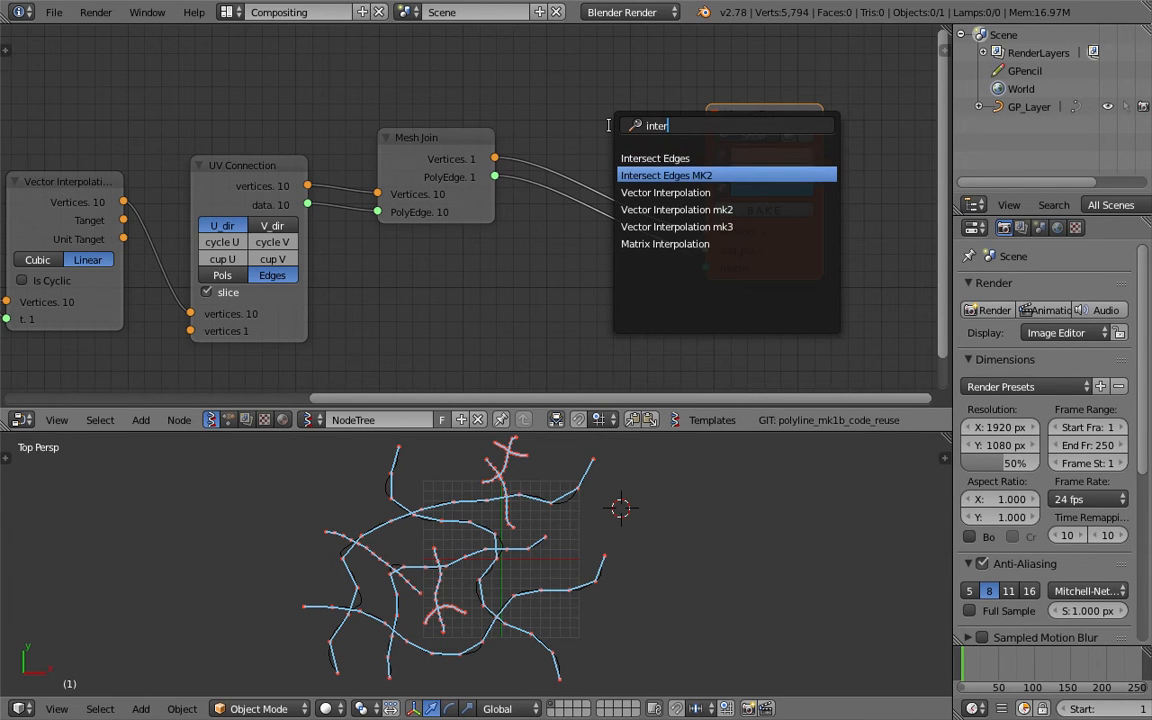
key(Return)
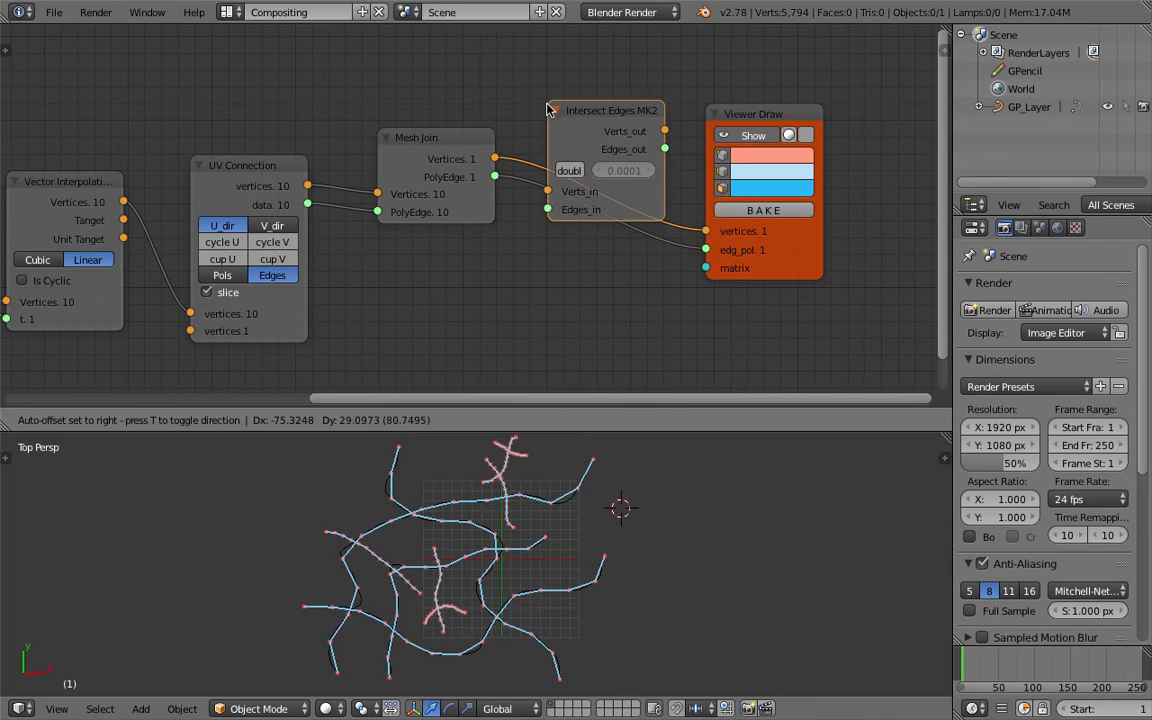
click(495, 100)
Step: Link Mesh Join's PolyEdge output to Intersect Edges MK2's Edges_in and Edges_out to Viewer Draw's edg_pol input
drag(497, 174, 552, 203)
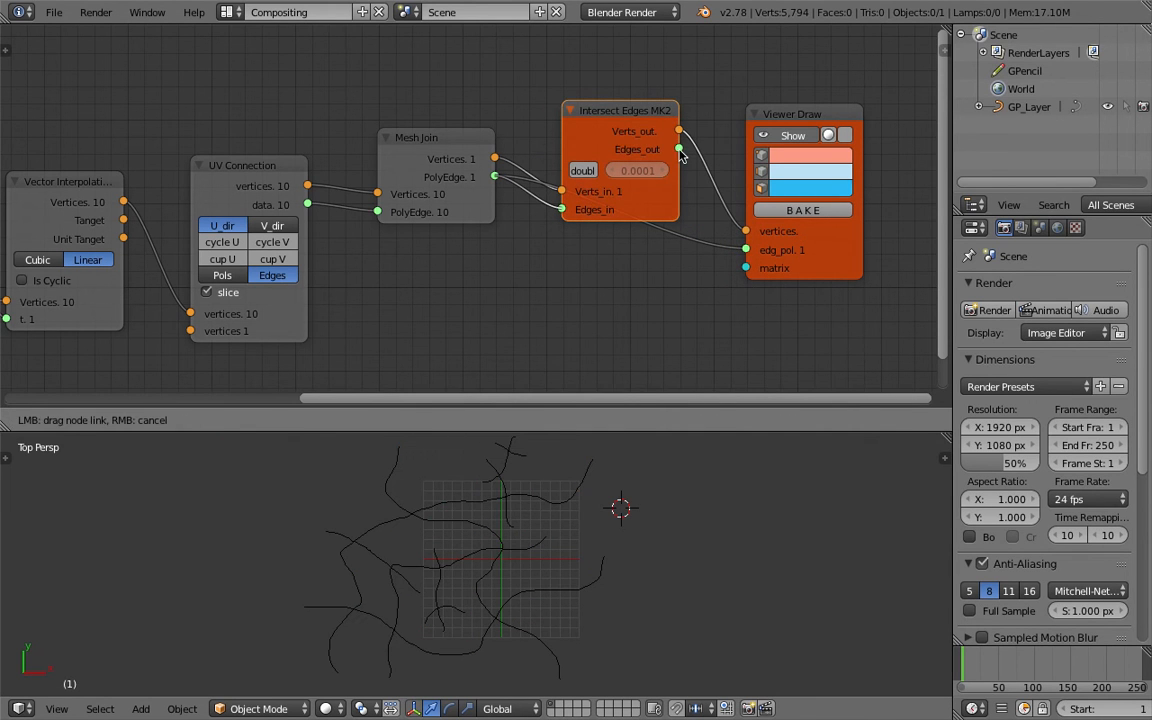
drag(680, 150, 747, 248)
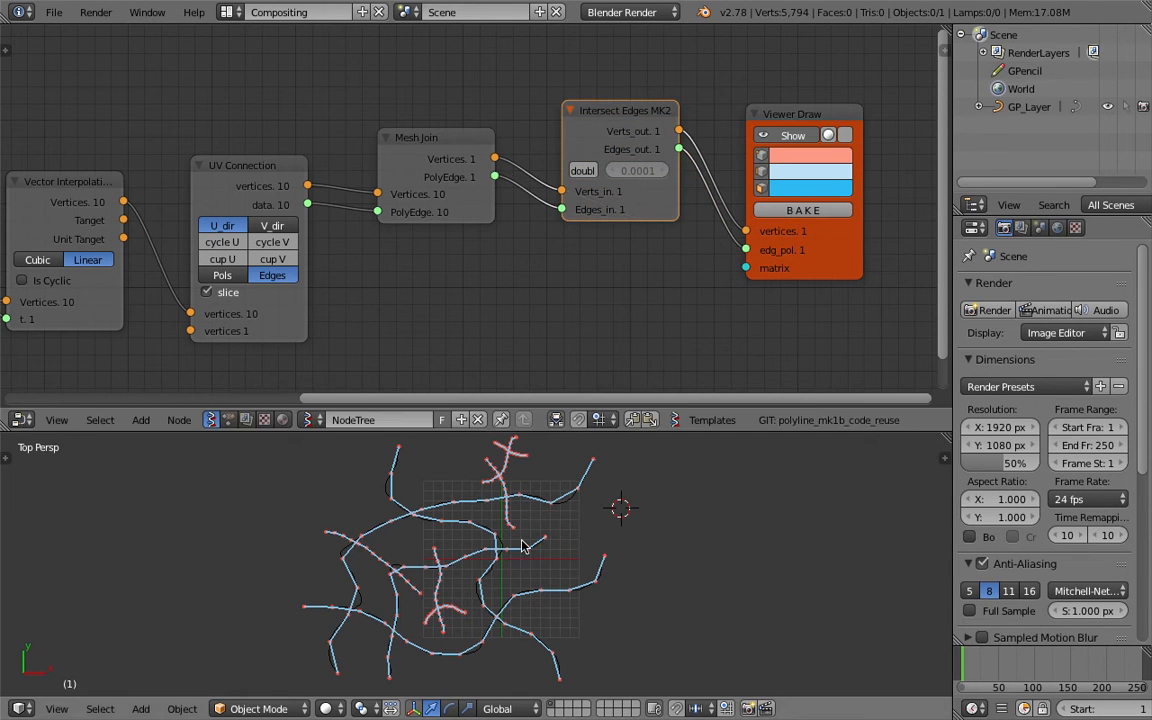
scroll(515, 537, up, 7)
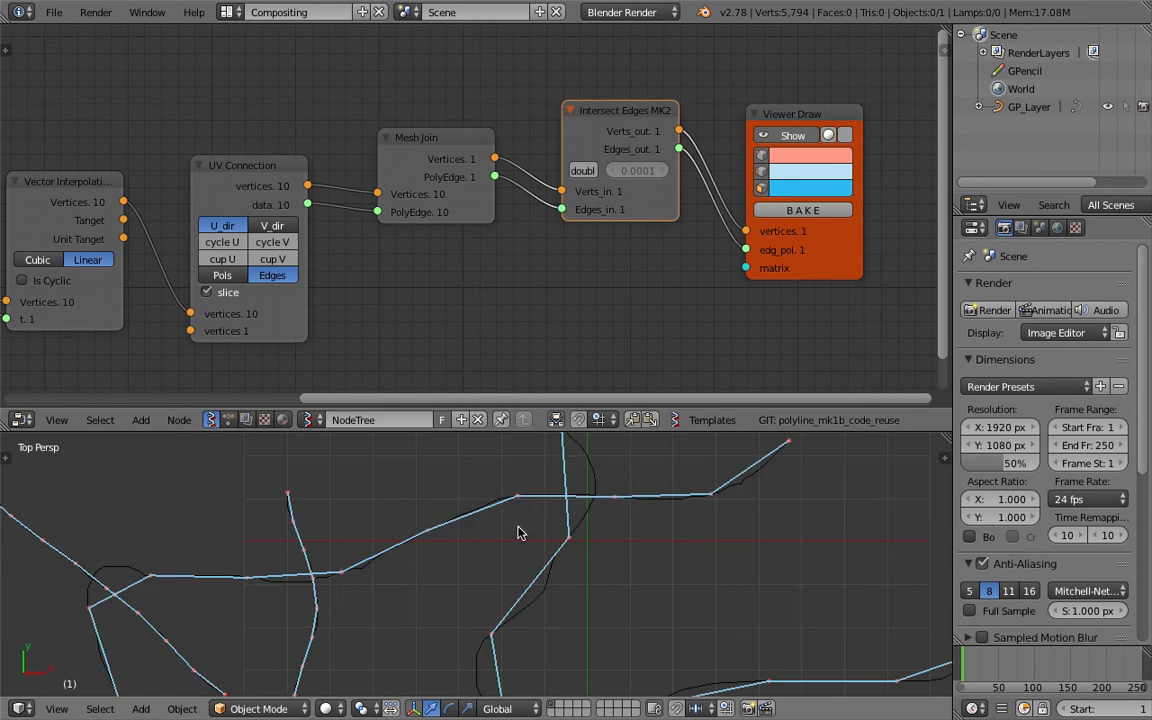
scroll(605, 510, up, 4)
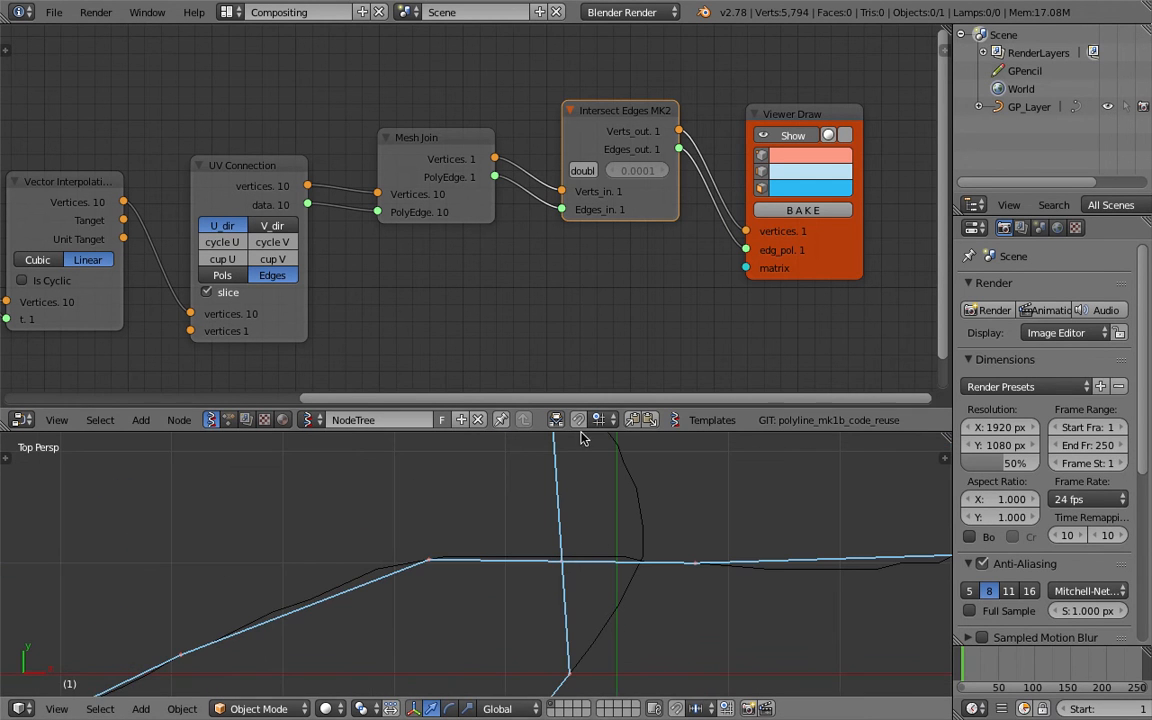
Step: Try the doubles option of Intersect Edges MK2 while checking one edge crossing up close
click(584, 172)
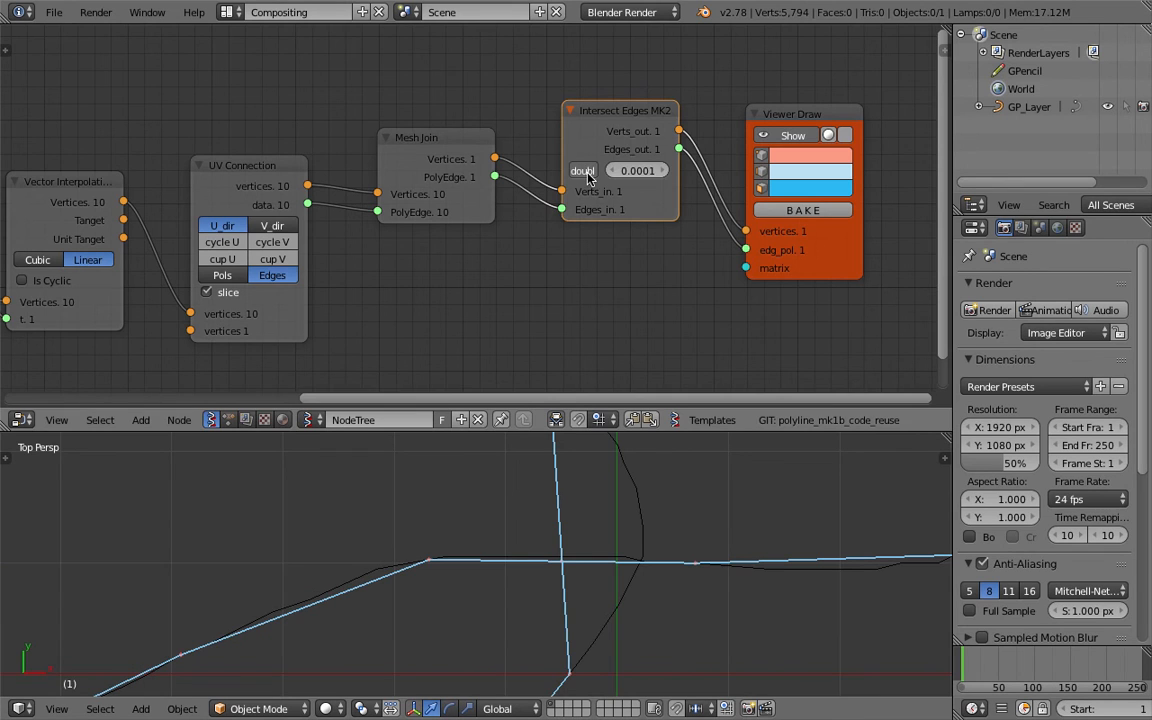
scroll(556, 553, up, 5)
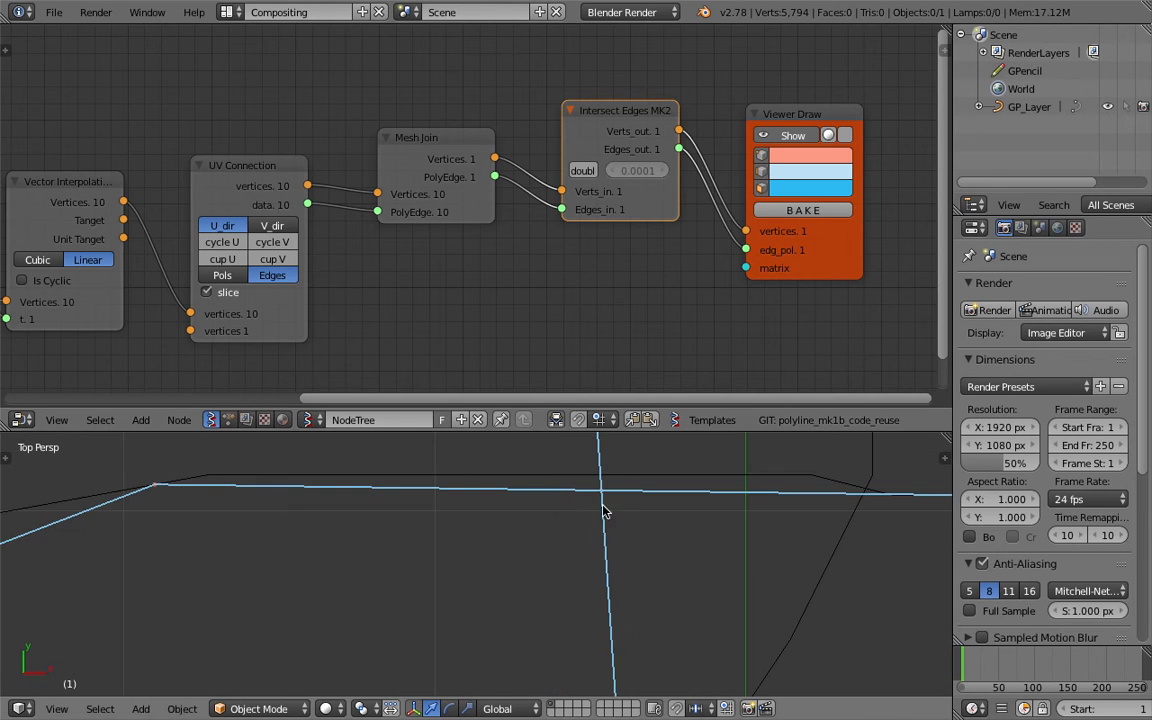
scroll(600, 500, down, 2)
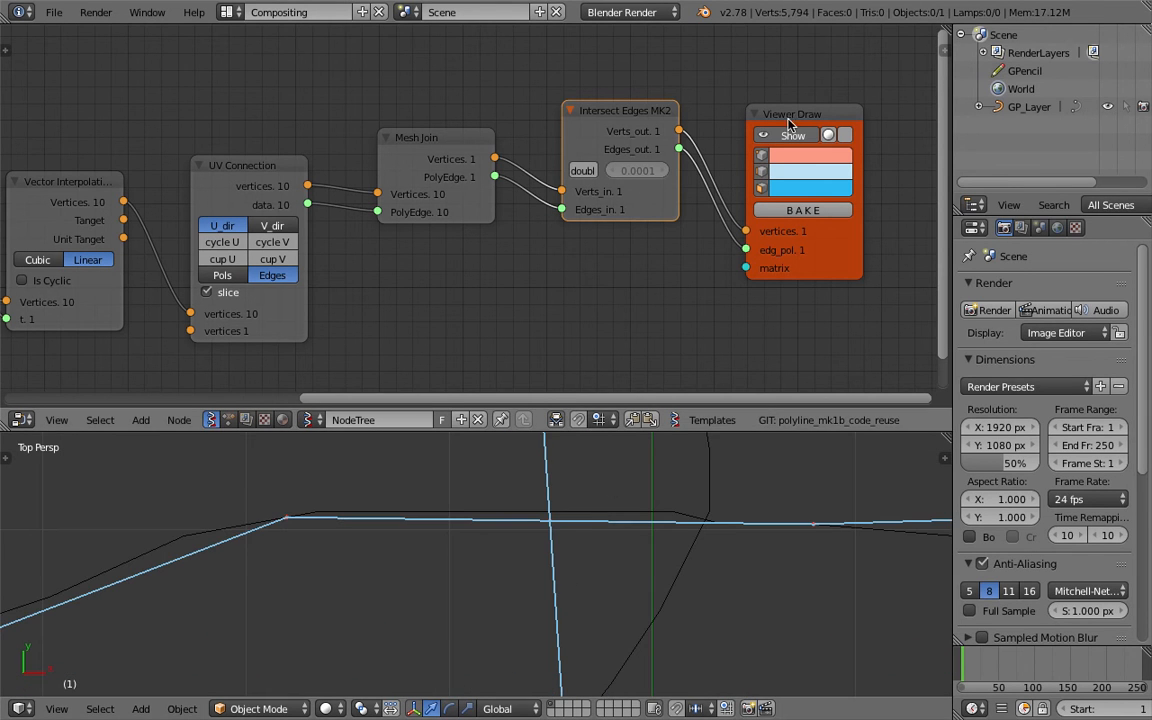
Step: Set Viewer Draw's vertex color to orange-yellow and its vertex size to 9.60
click(792, 155)
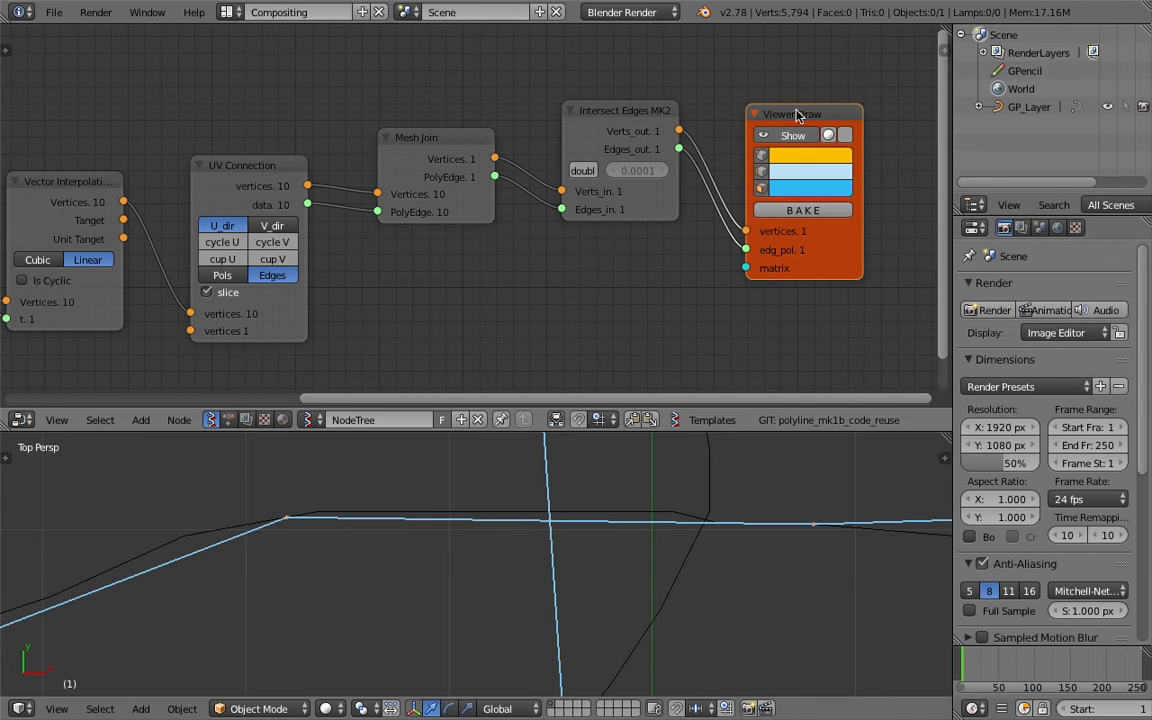
click(942, 50)
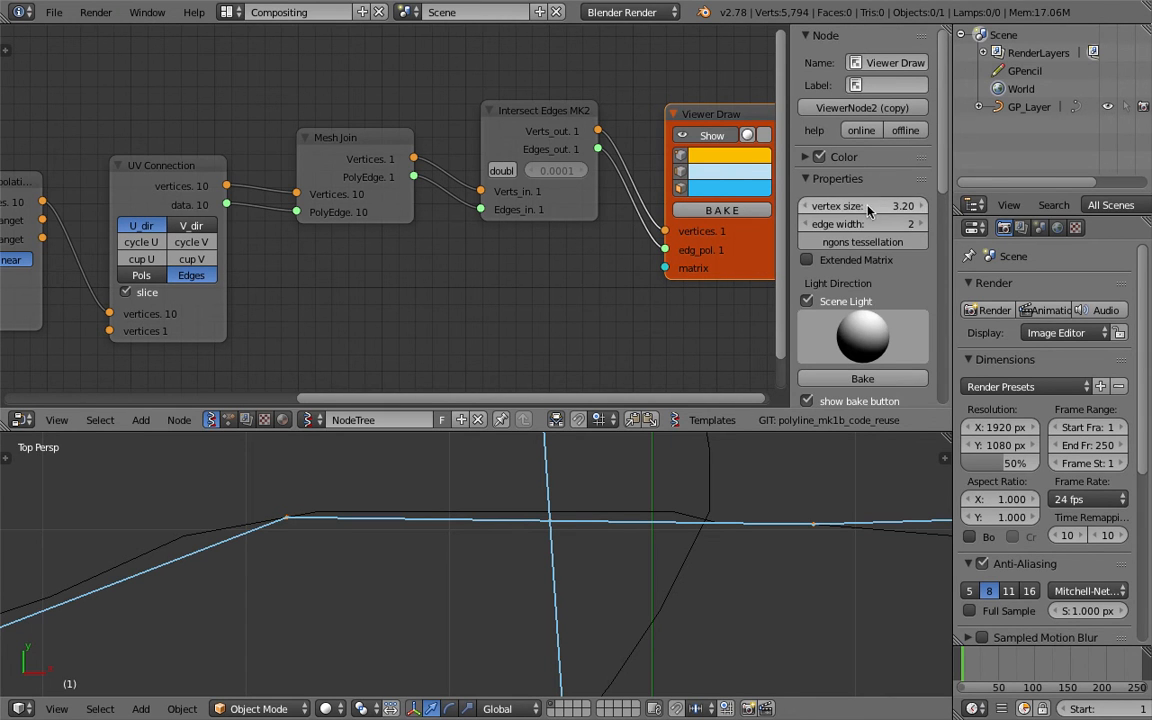
drag(862, 205, 935, 205)
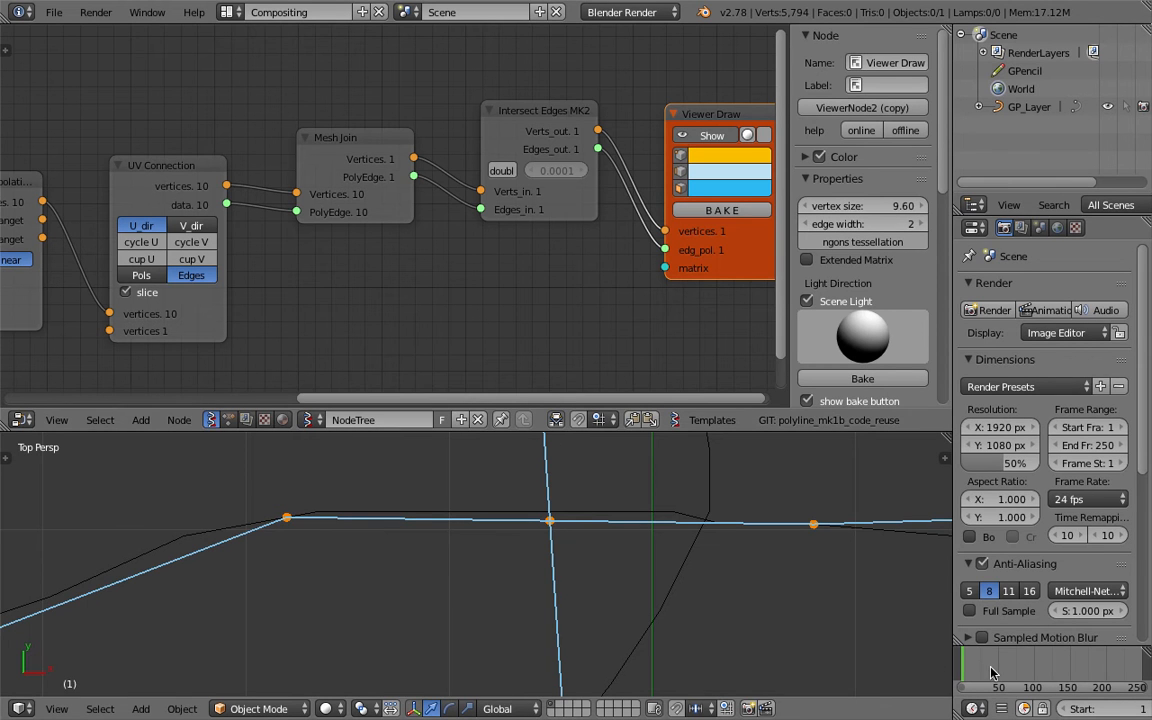
Step: Inspect the vertices at the edge crossings throughout the curve network
scroll(580, 538, down, 3)
scroll(586, 540, up, 9)
scroll(590, 510, down, 10)
shift+middle_drag(480, 594, 624, 681)
scroll(373, 617, down, 3)
scroll(476, 496, up, 6)
scroll(465, 456, down, 4)
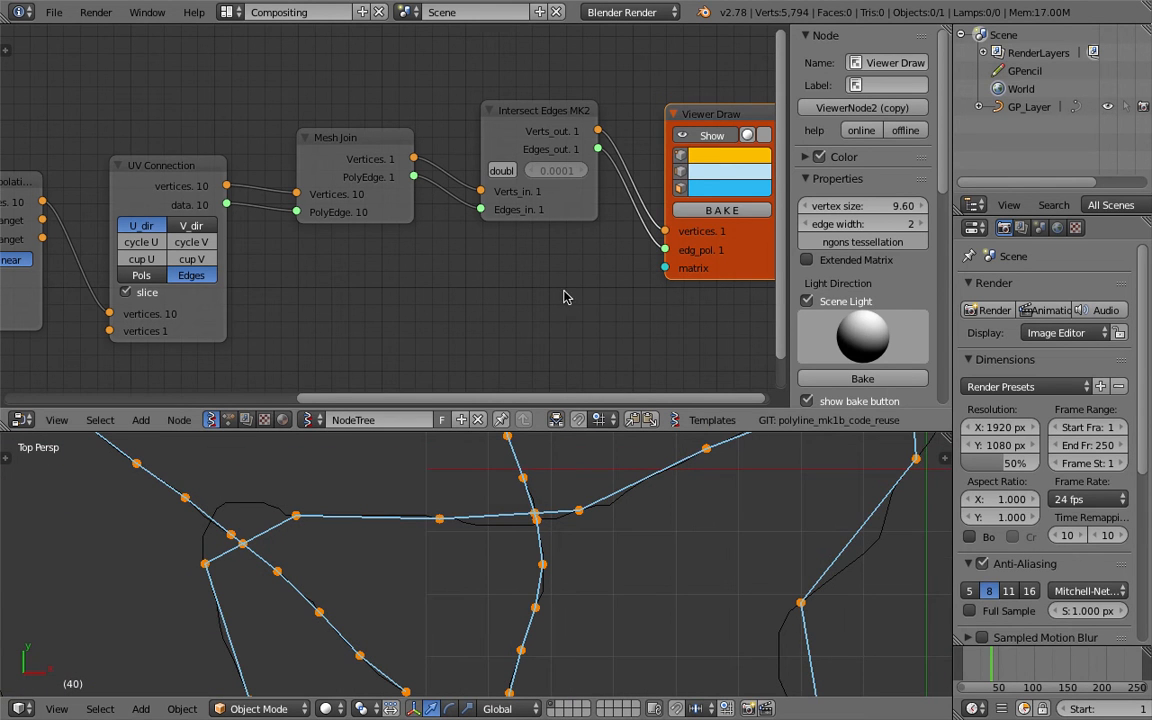
Step: Widen the Intersect Edges MK2 node and enable its doubles option with a delta of 0.0001
scroll(575, 246, up, 2)
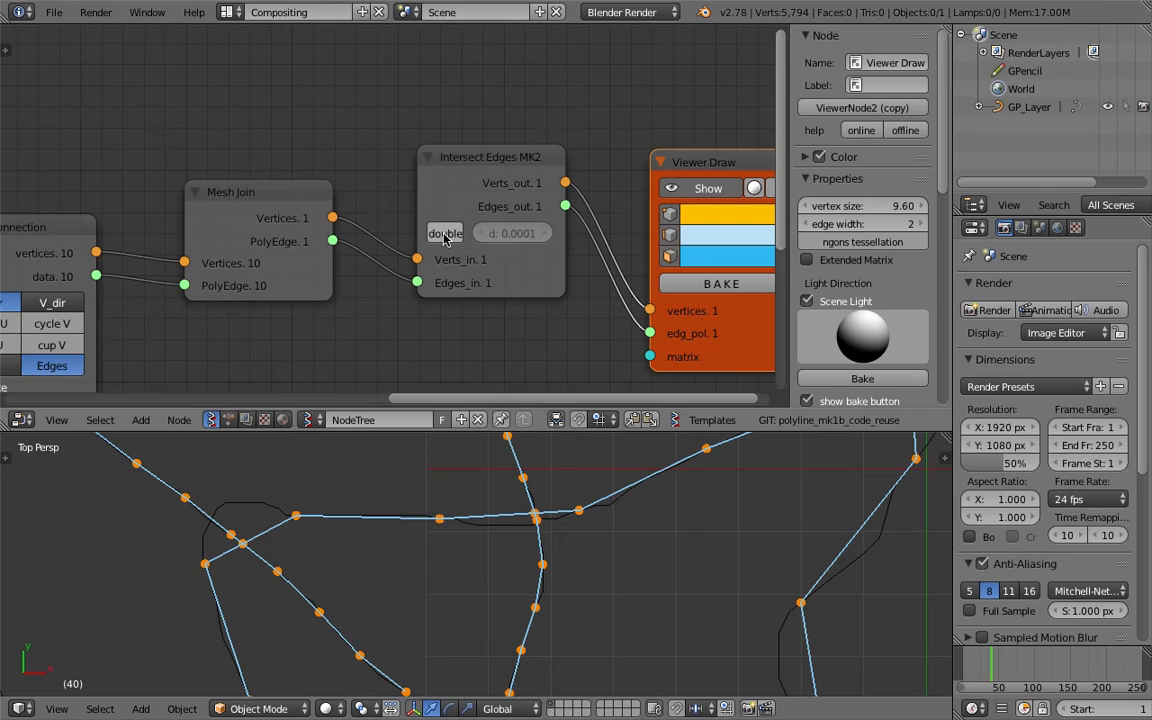
click(446, 236)
click(458, 238)
drag(418, 179, 383, 176)
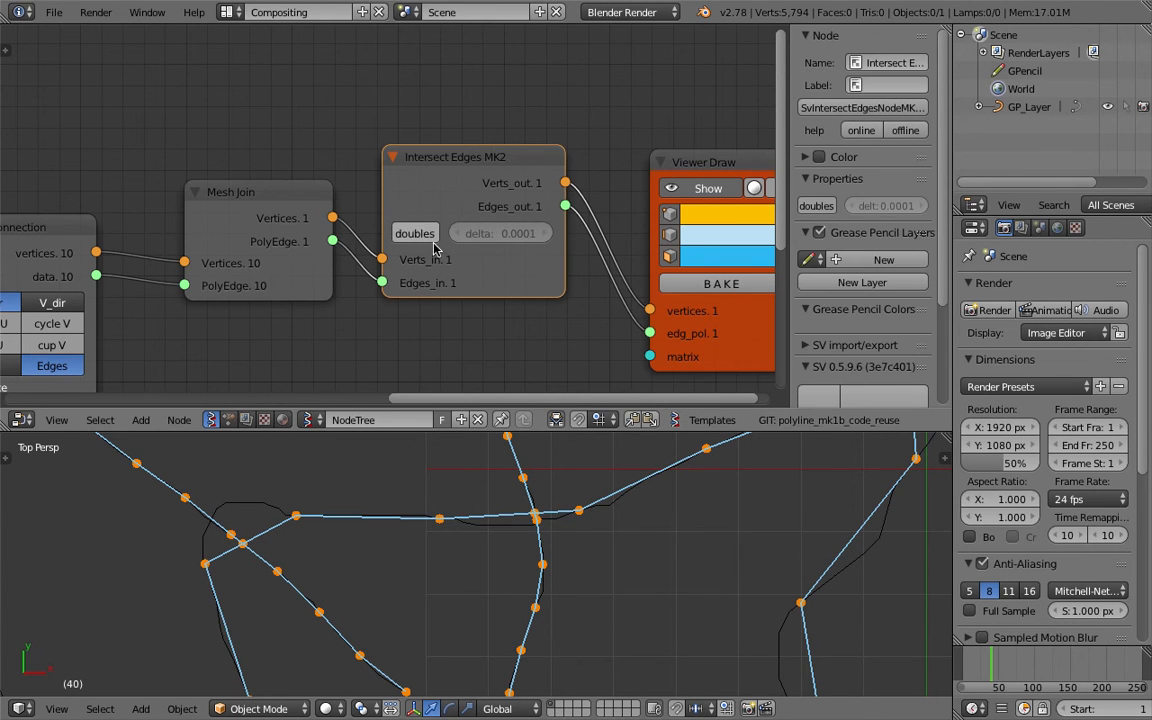
click(412, 238)
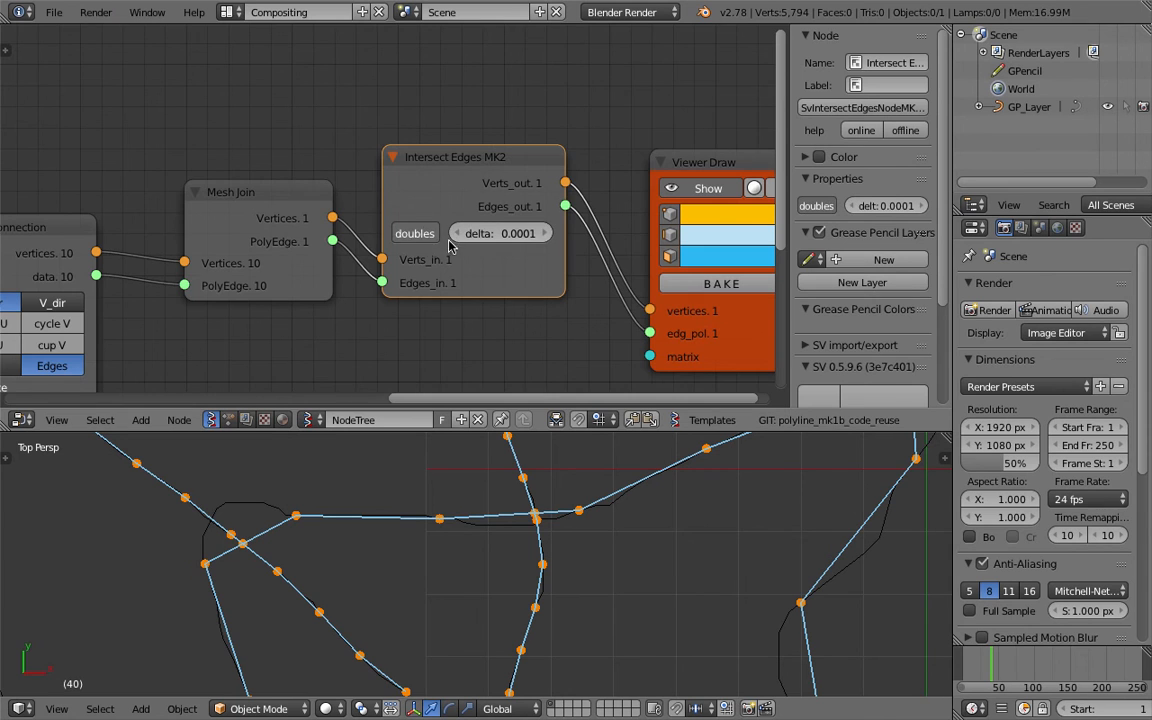
Step: Save the scene over the existing file maze_by_greasePencil_002.blend
scroll(449, 246, down, 2)
scroll(661, 270, down, 2)
key(ctrl+s)
key(Return)
scroll(537, 215, down, 2)
drag(524, 204, 578, 170)
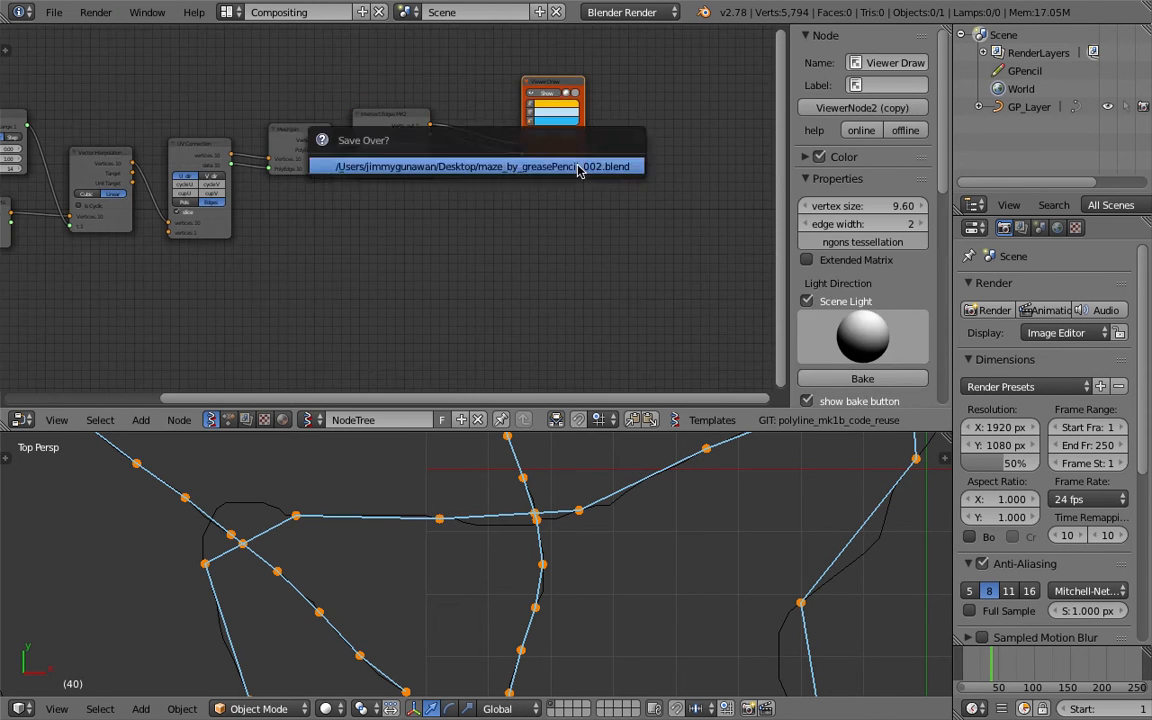
Step: Bake the Viewer Draw geometry to a mesh object and move that mesh clear of the original curves
click(562, 134)
scroll(522, 537, down, 6)
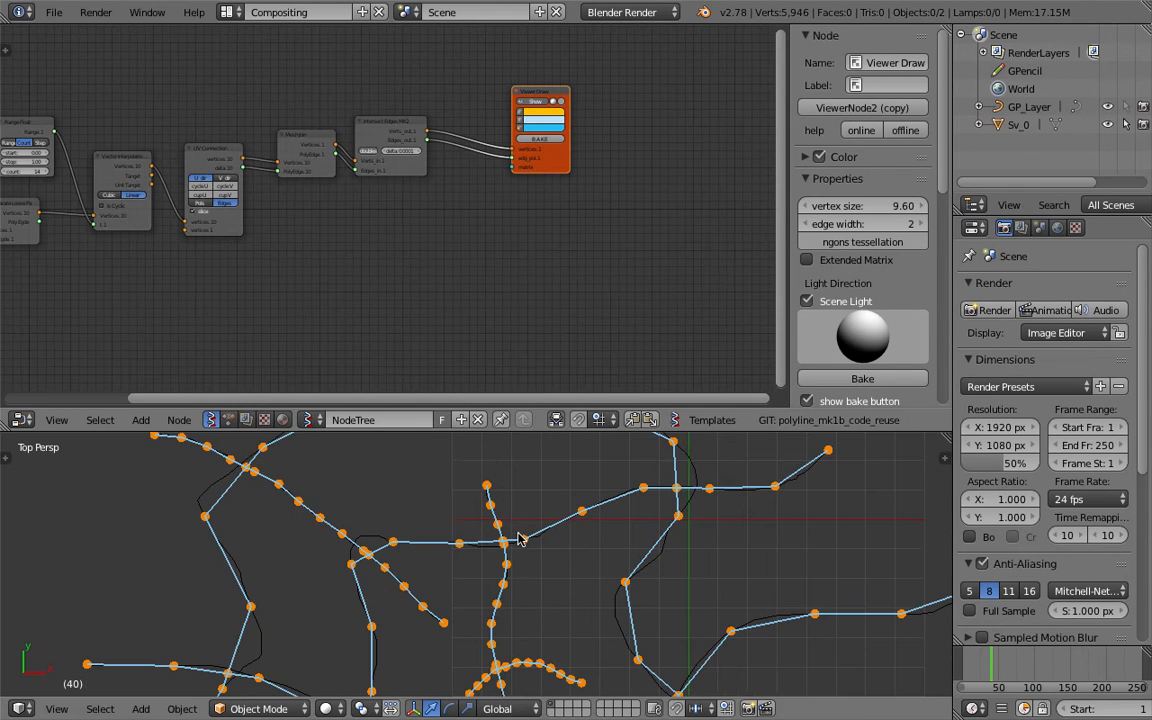
key(g)
click(721, 541)
shift+middle_drag(721, 541, 516, 566)
scroll(527, 566, up, 7)
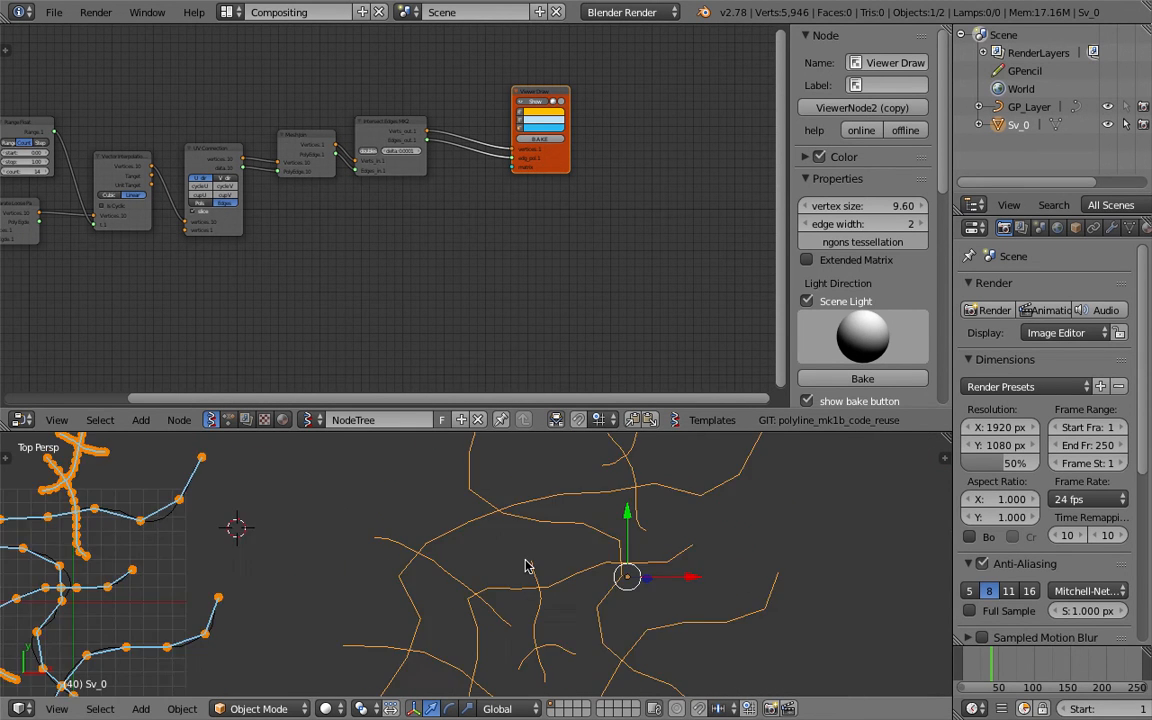
Step: Enter Edit Mode on the baked mesh and shift the crossing vertex near its centre to test the connection
key(Tab)
click(646, 592)
middle_drag(650, 594, 684, 567)
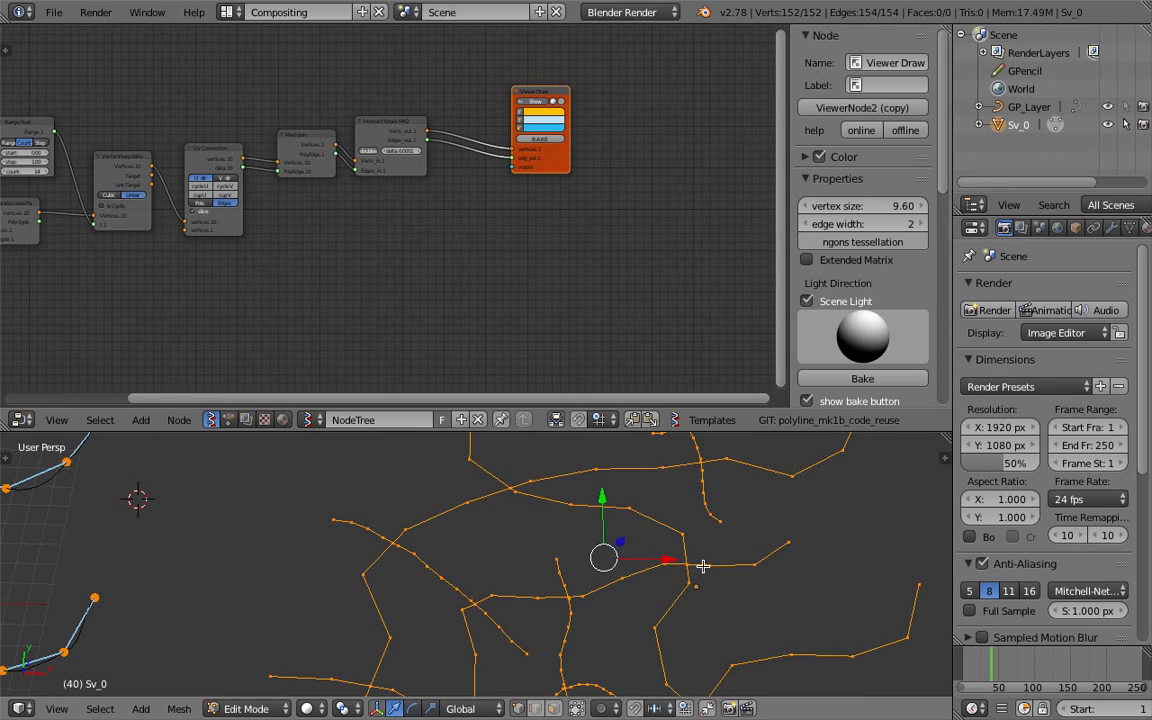
right_click(698, 564)
key(g)
click(706, 547)
Step: Shift two more crossing vertices on the left part of the baked mesh
right_click(395, 538)
key(g)
click(388, 519)
key(g)
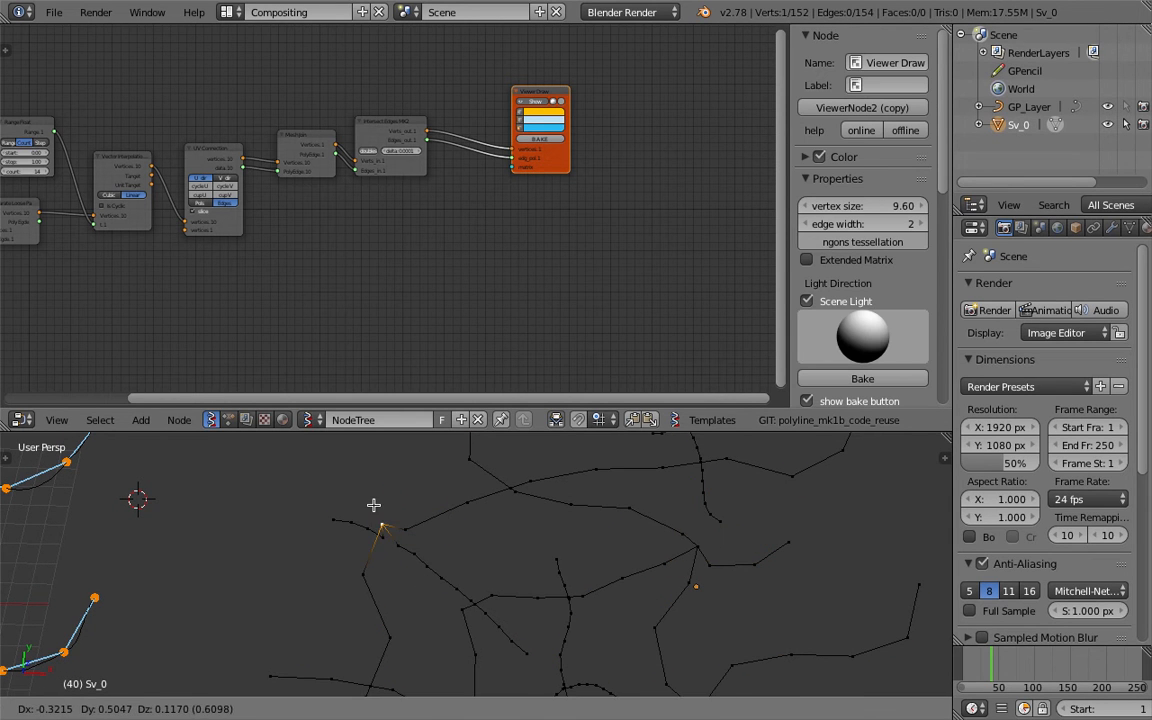
click(380, 526)
right_click(470, 601)
key(g)
click(515, 580)
Step: Leave Edit Mode and delete the baked mesh object
scroll(515, 584, down, 4)
key(Tab)
click(442, 588)
scroll(444, 575, down, 4)
shift+middle_drag(444, 575, 527, 558)
key(x)
click(512, 556)
Step: Change Viewer Draw's vertex color to bright pink
scroll(447, 551, up, 3)
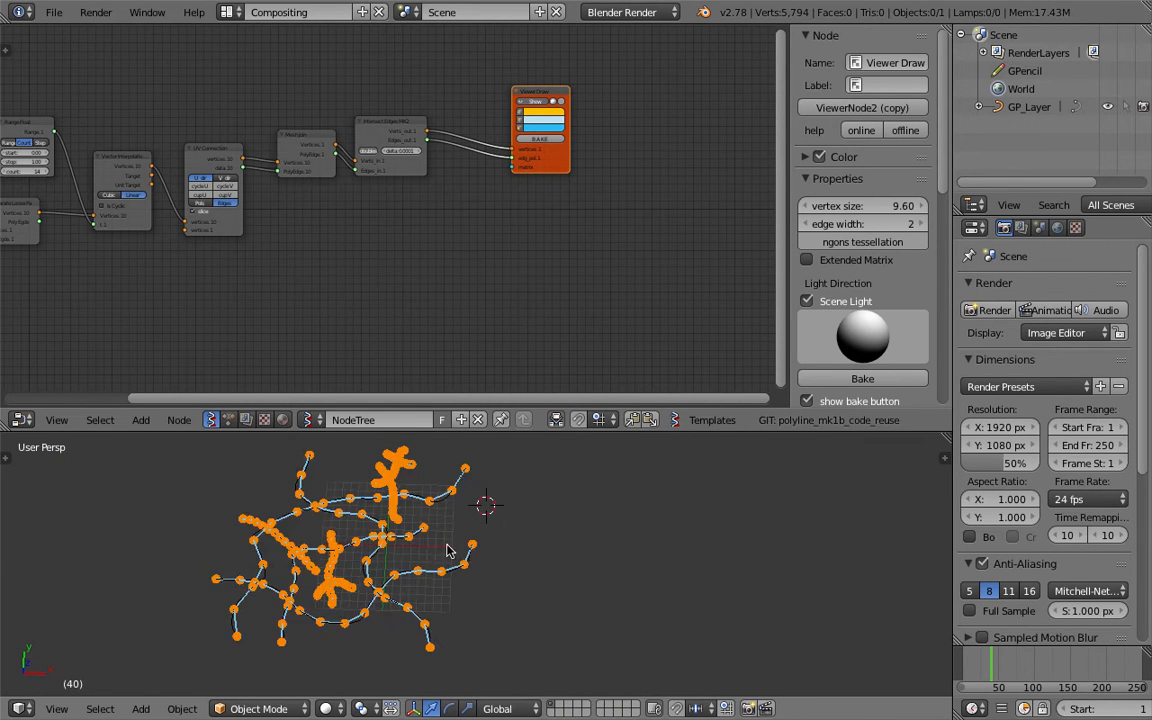
scroll(447, 551, up, 3)
scroll(560, 130, up, 2)
click(593, 80)
drag(600, 150, 637, 167)
scroll(622, 609, up, 5)
Step: Save the file, hide the node properties and restore the Top view of the curve network
key(ctrl+s)
key(n)
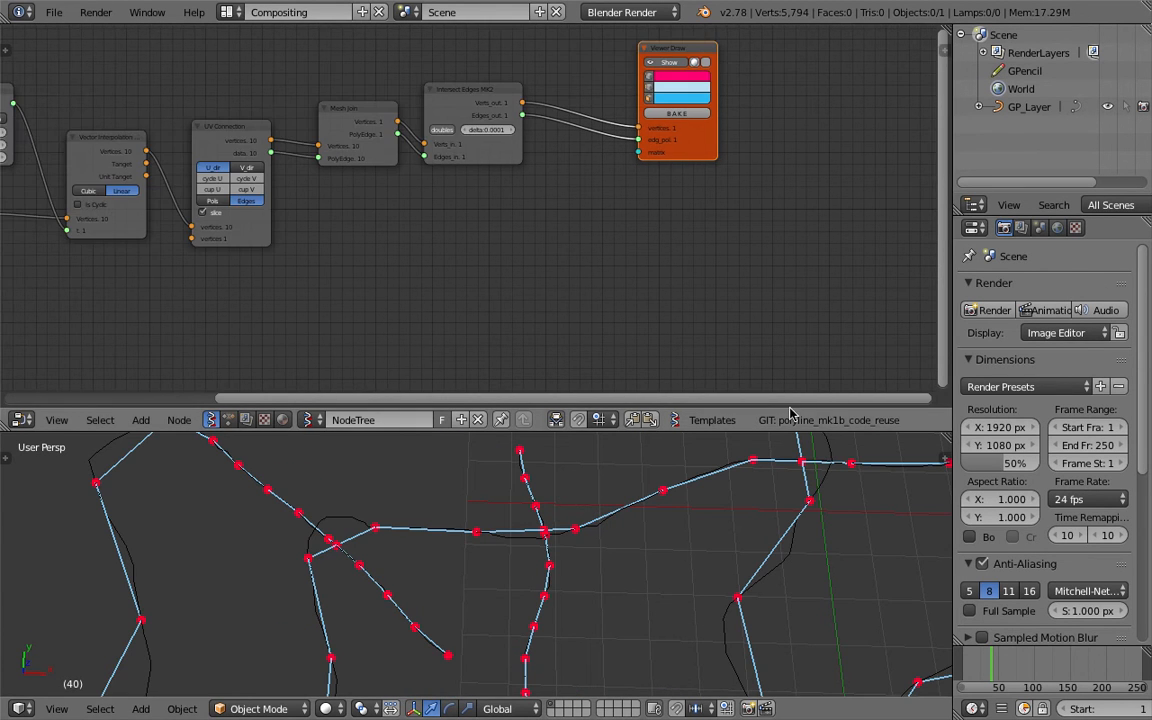
scroll(365, 632, down, 5)
click(57, 708)
click(95, 620)
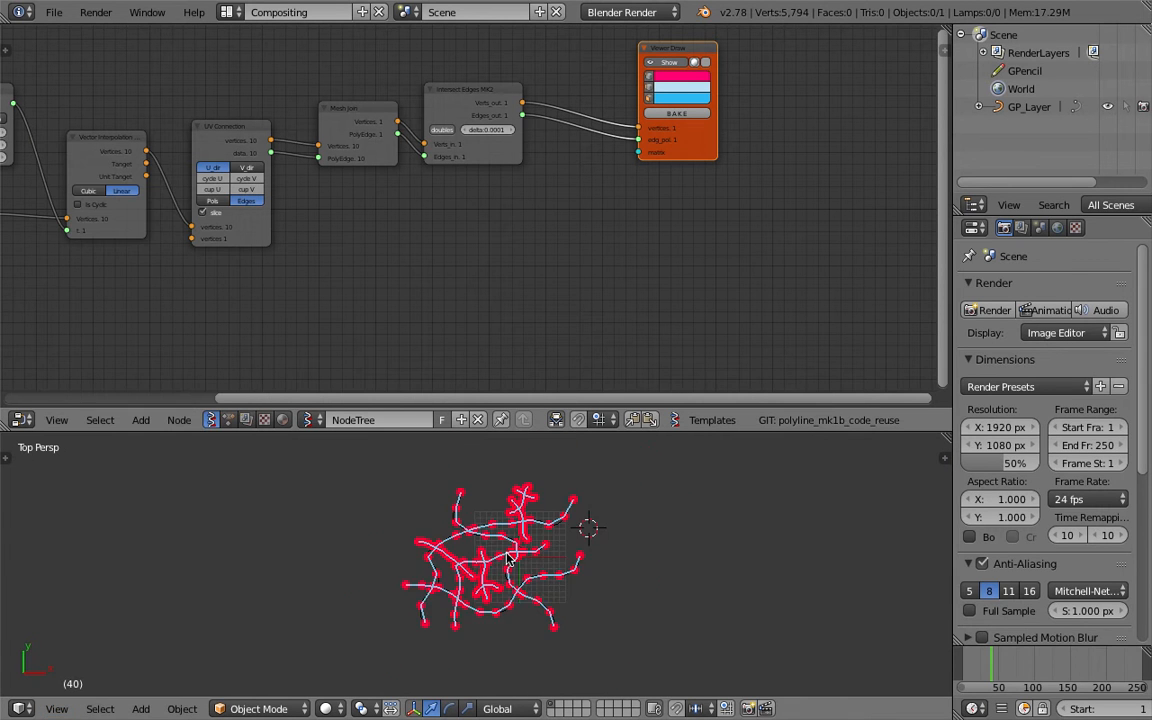
Step: Insert a Randomize input vertices node between Intersect Edges MK2 and Viewer Draw with X and Y amplitude 0.57
scroll(490, 548, up, 2)
scroll(482, 517, up, 2)
drag(692, 138, 831, 153)
middle_drag(511, 130, 475, 162)
key(shift+a)
click(555, 118)
text(random)
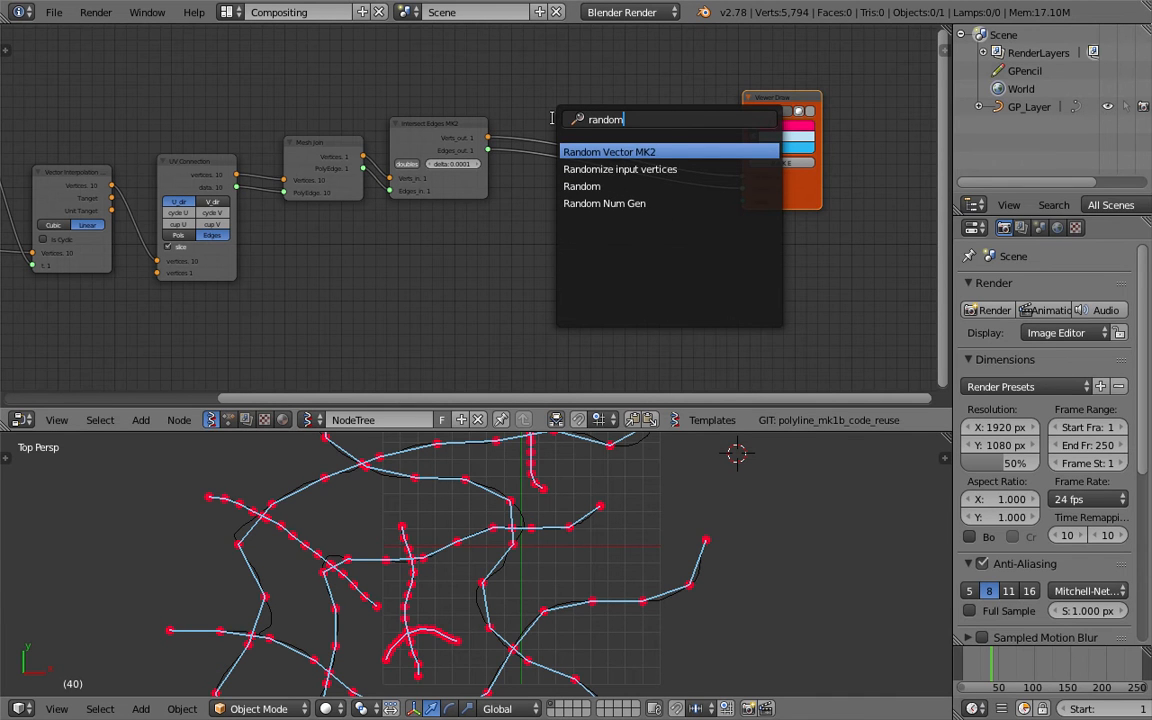
key(Down)
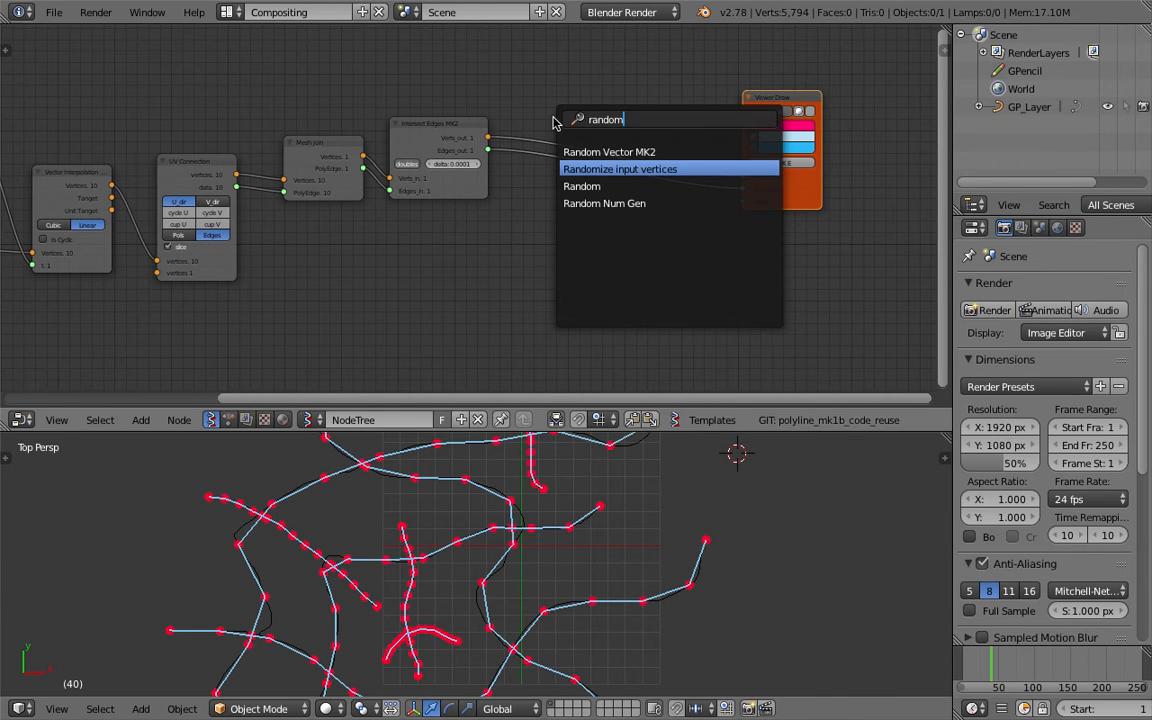
key(Return)
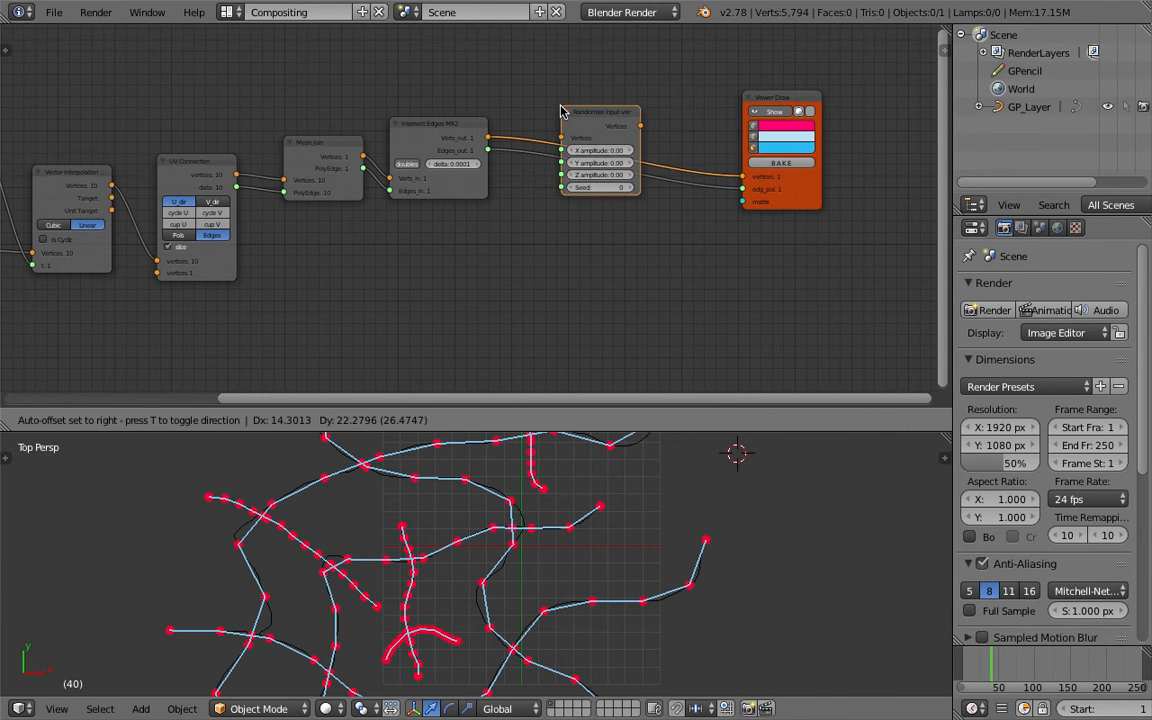
click(561, 111)
drag(602, 152, 672, 163)
Step: Take the Randomize input vertices node out of the chain, delete it, and move Intersect Edges MK2 away from Mesh Join
drag(453, 129, 745, 183)
click(575, 131)
drag(601, 116, 616, 67)
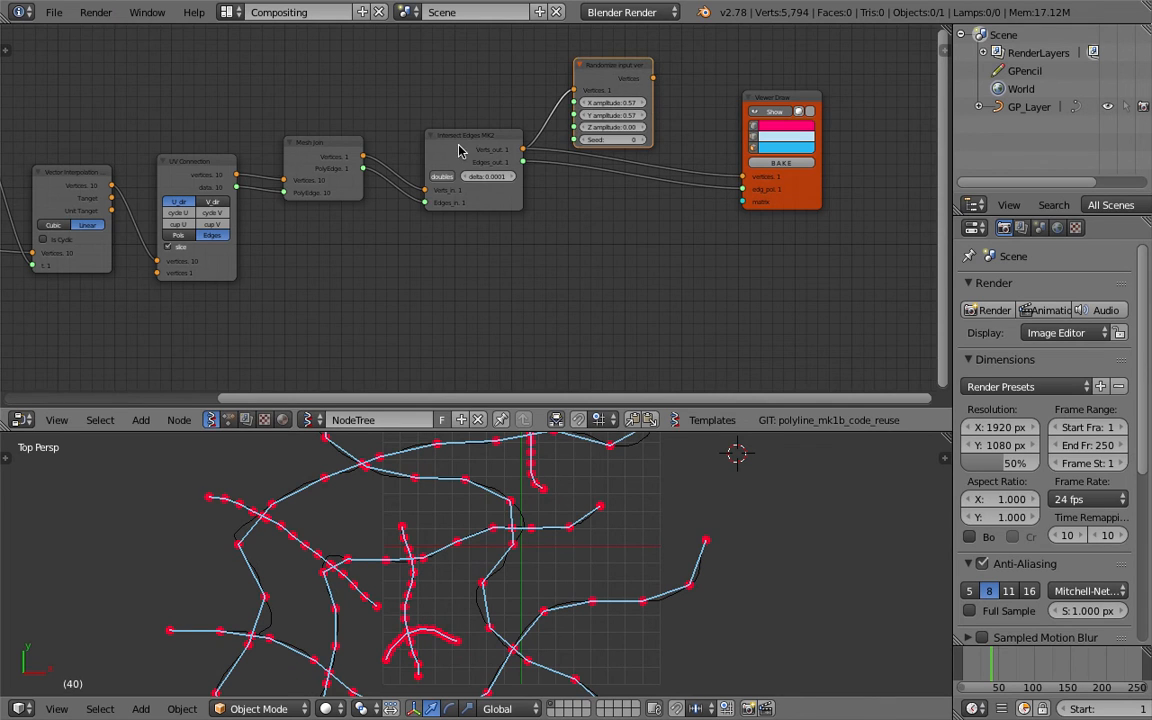
key(x)
drag(464, 146, 549, 149)
scroll(404, 128, up, 3)
key(shift+a)
click(407, 118)
text(remove)
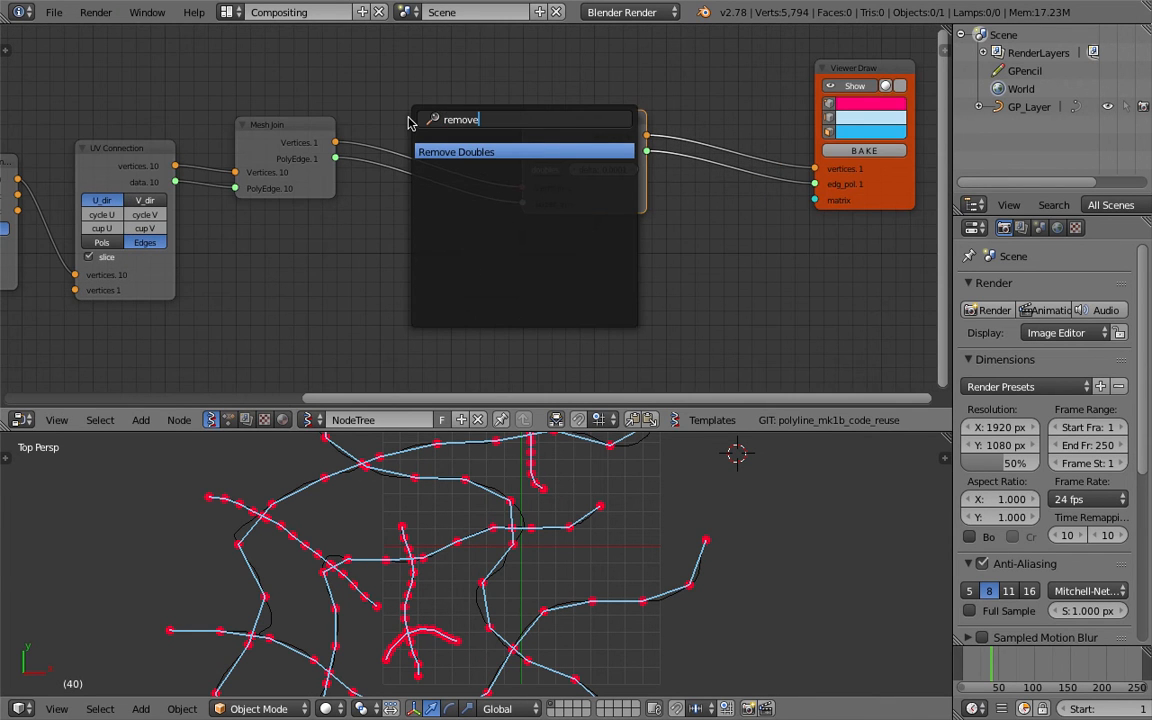
key(Return)
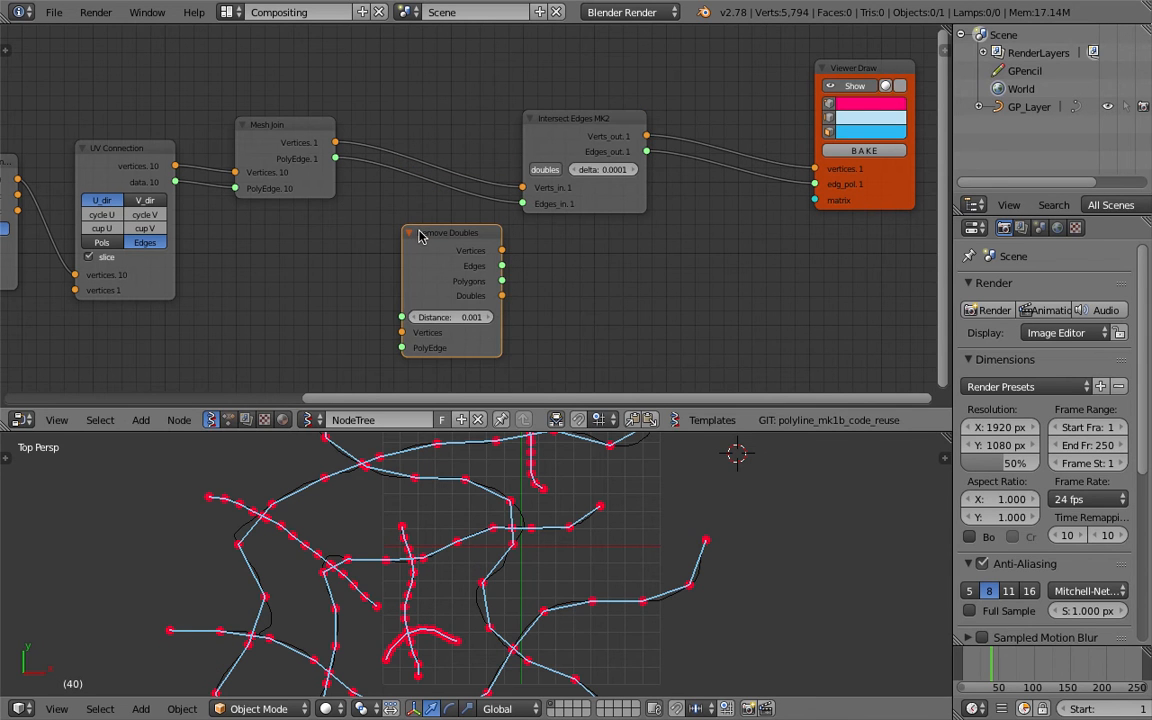
key(x)
Step: Insert a Randomize input vertices node on the vertices link between Mesh Join and Intersect Edges MK2
key(shift+a)
click(398, 224)
text(re)
text(ndom)
key(Down)
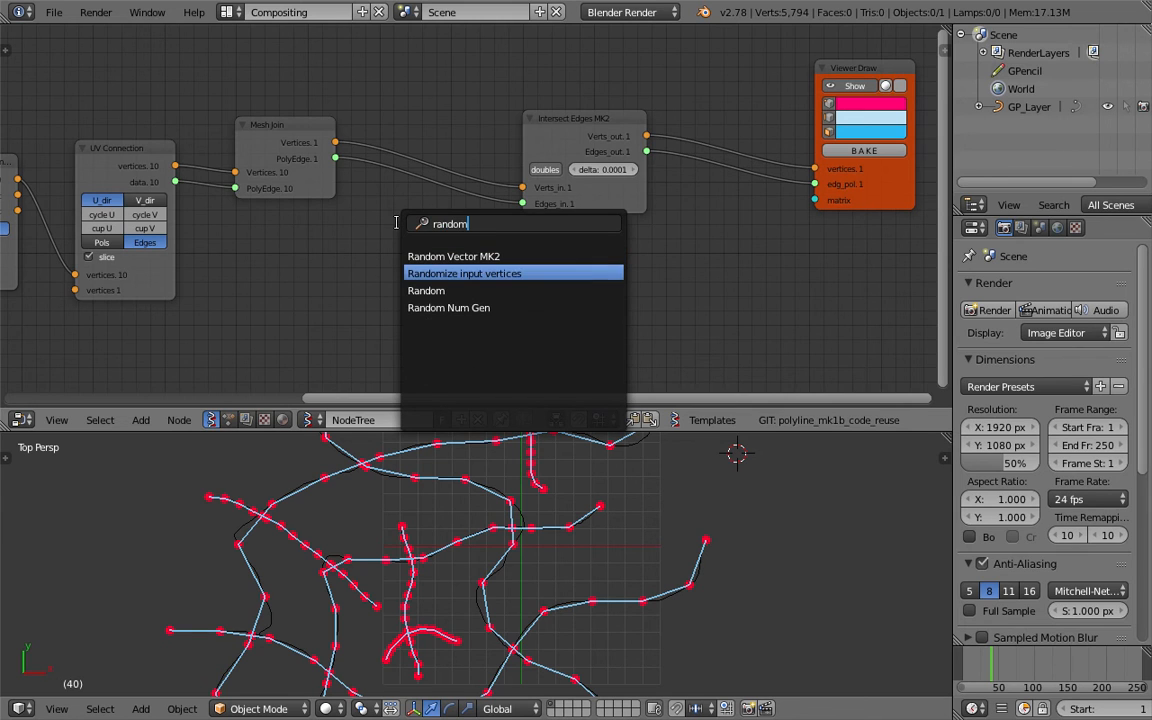
key(Return)
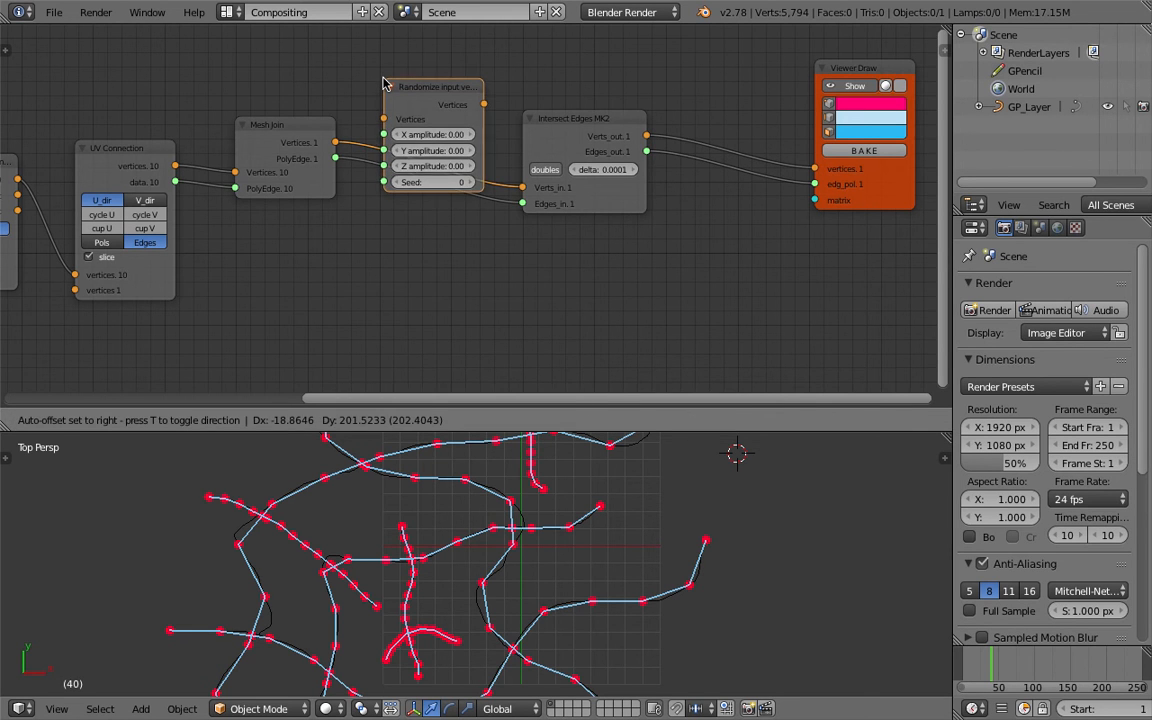
click(393, 97)
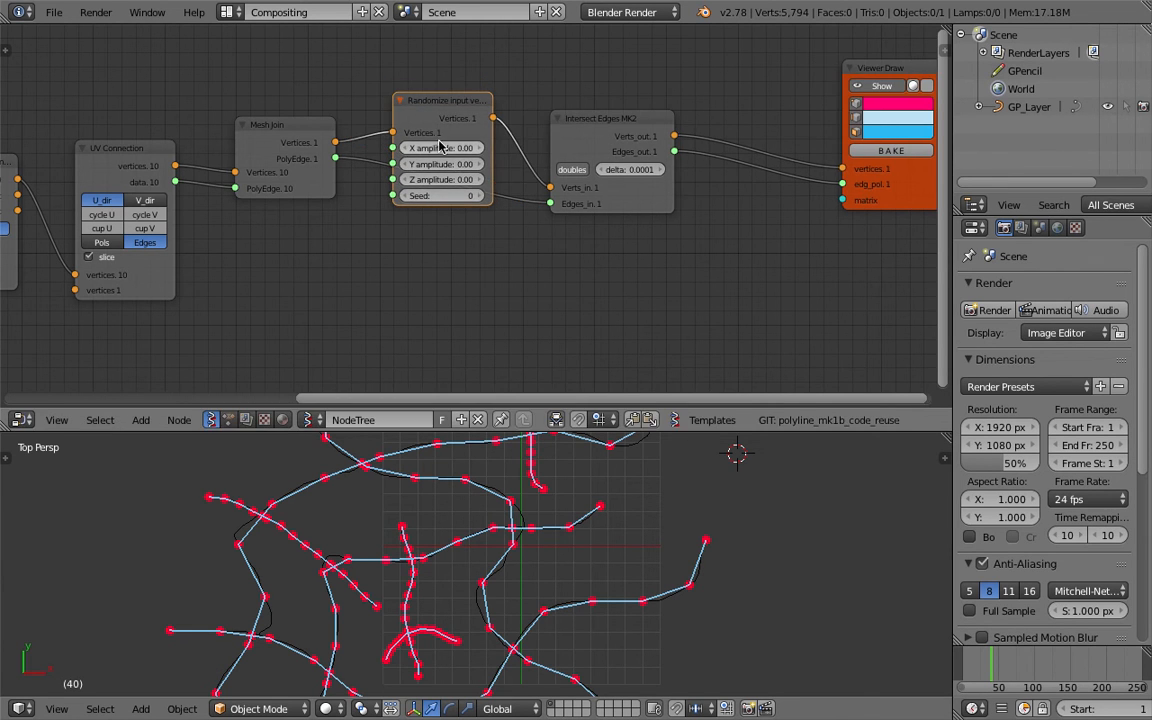
Step: Set the X and Y amplitude of Randomize input vertices to 0.24 and its seed to 4, and save the file
drag(439, 146, 440, 163)
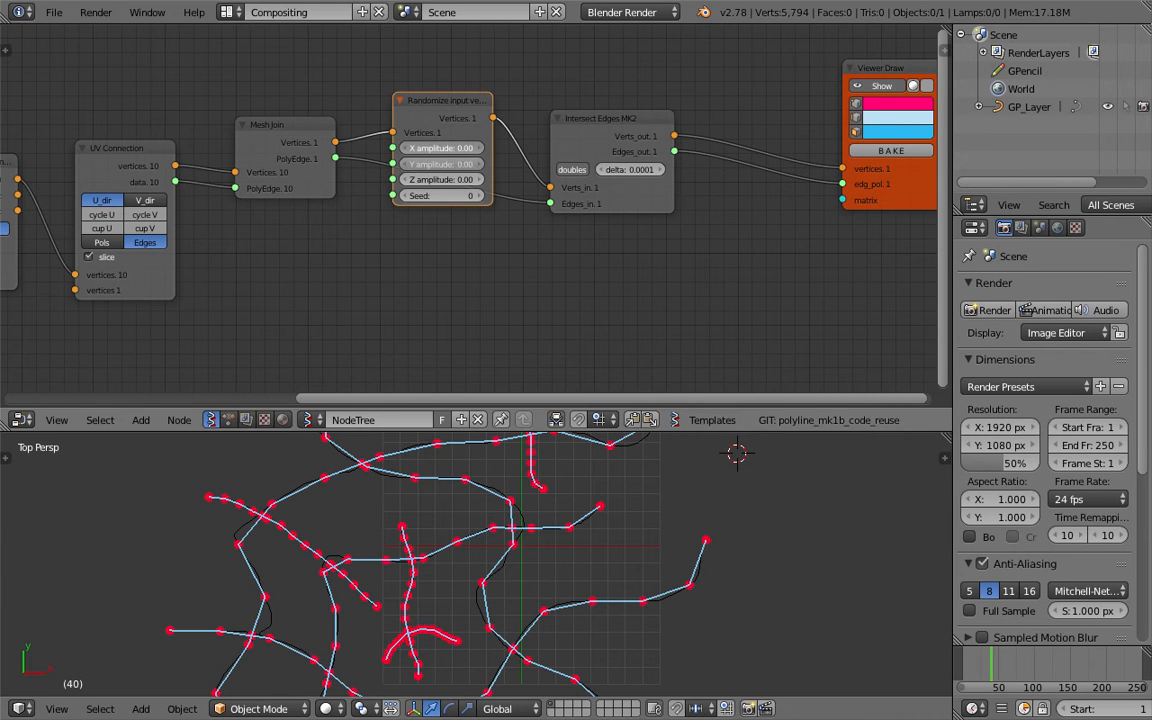
drag(440, 163, 460, 146)
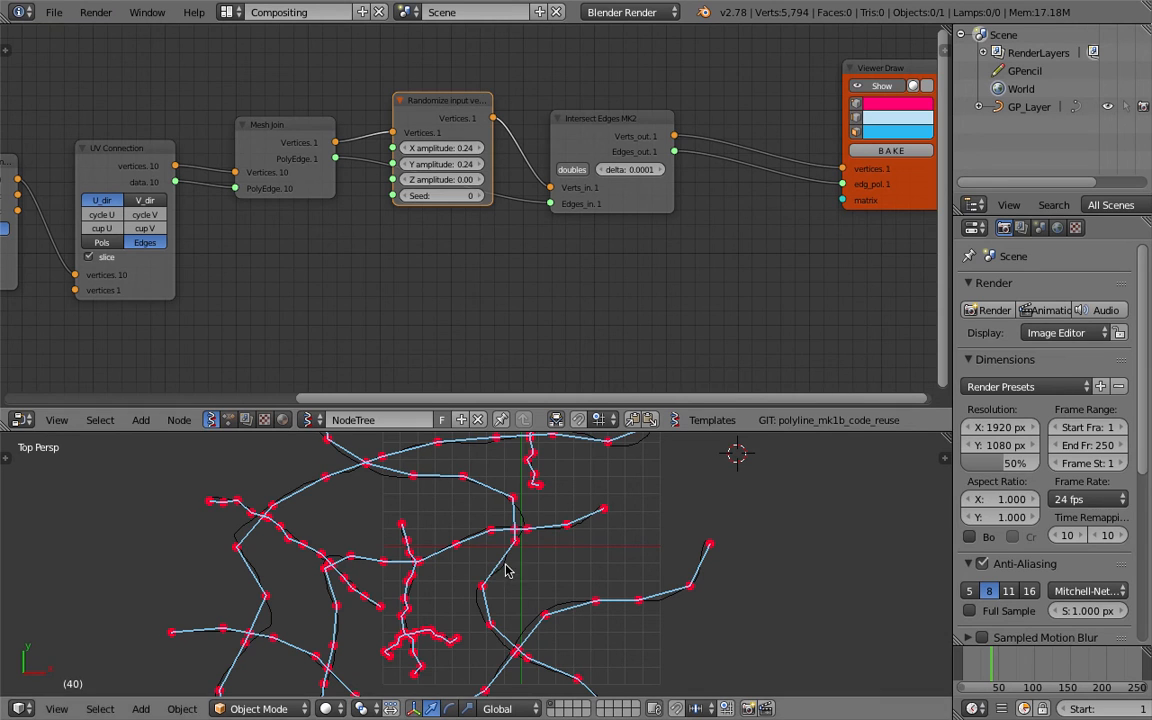
click(481, 198)
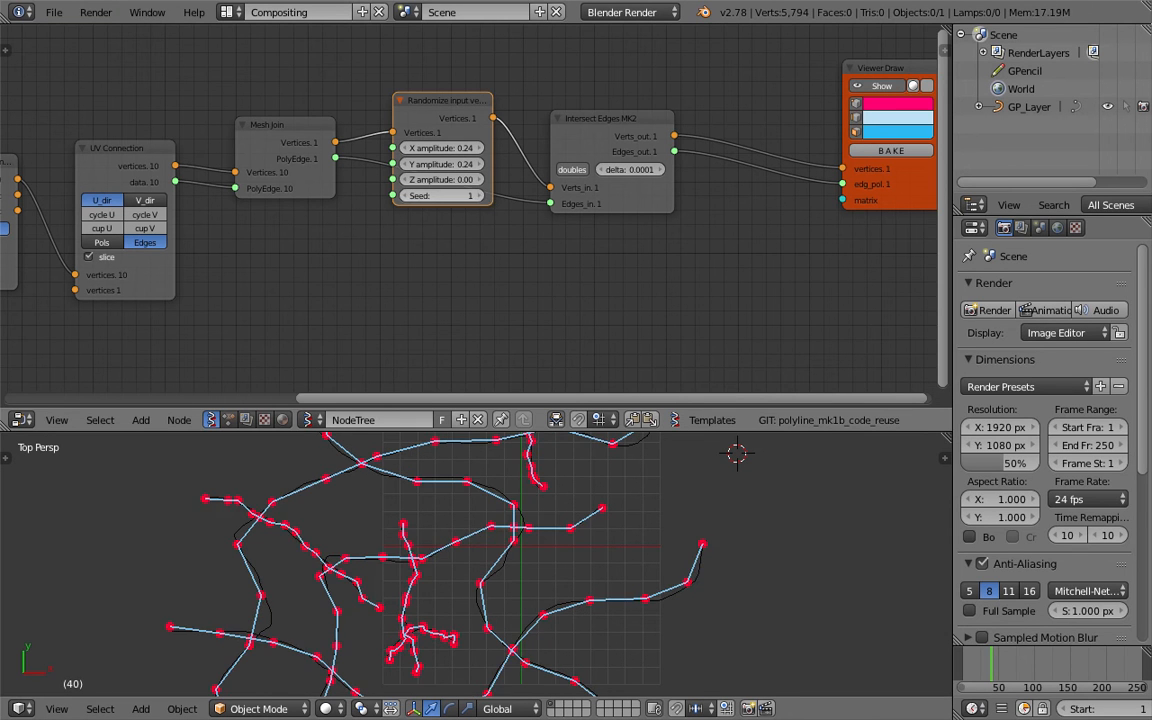
click(481, 198)
click(481, 197)
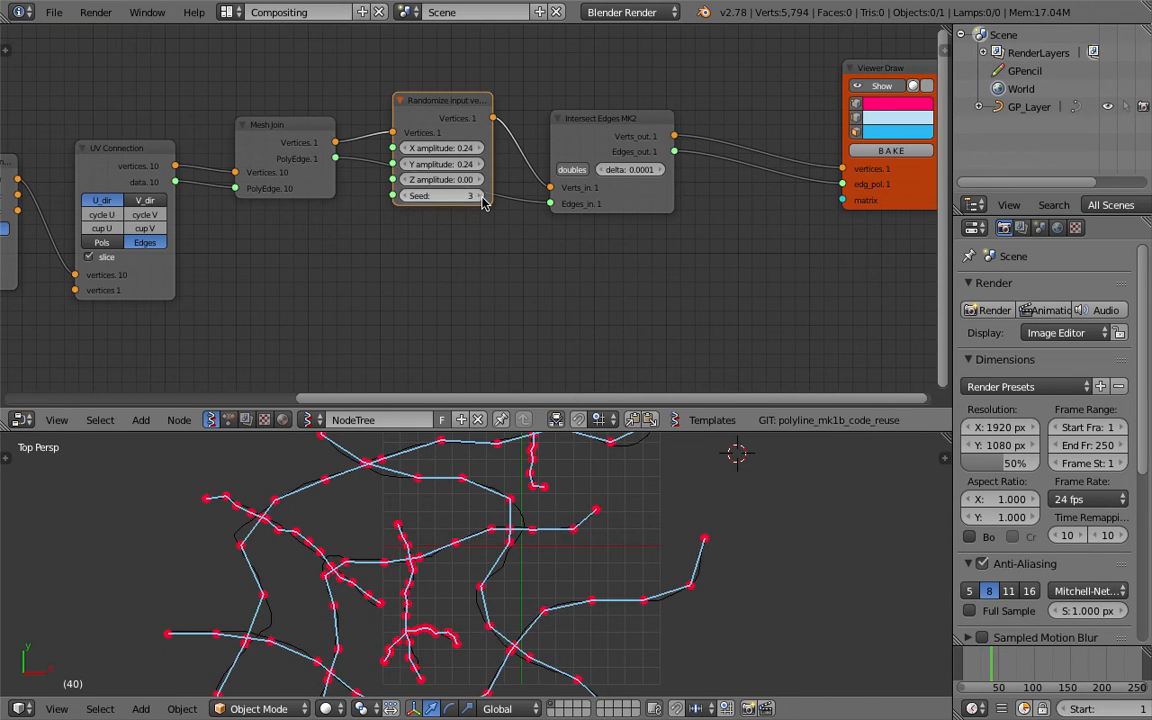
click(481, 197)
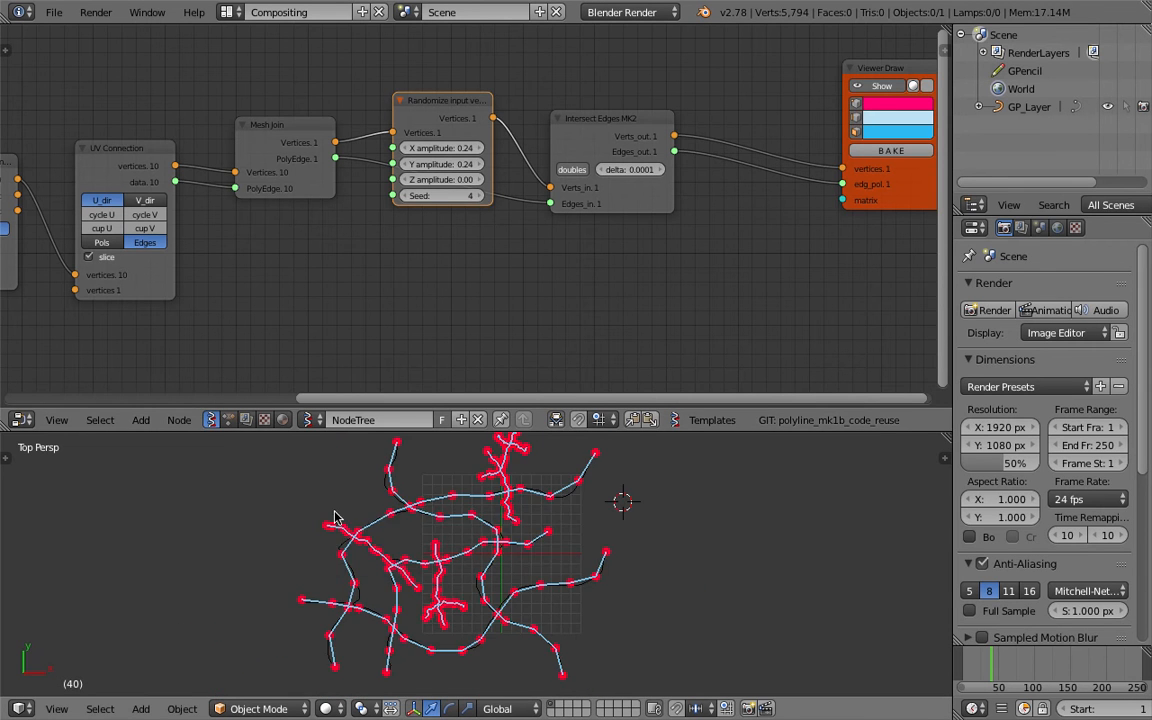
scroll(495, 560, up, 1)
key(ctrl+s)
Step: Save the file and bake the Viewer Draw output into a mesh object
middle_drag(596, 248, 363, 298)
click(498, 289)
key(ctrl+s)
click(689, 157)
click(671, 201)
Step: Move the baked mesh along X, clear of the original curve network
right_click(478, 540)
key(g)
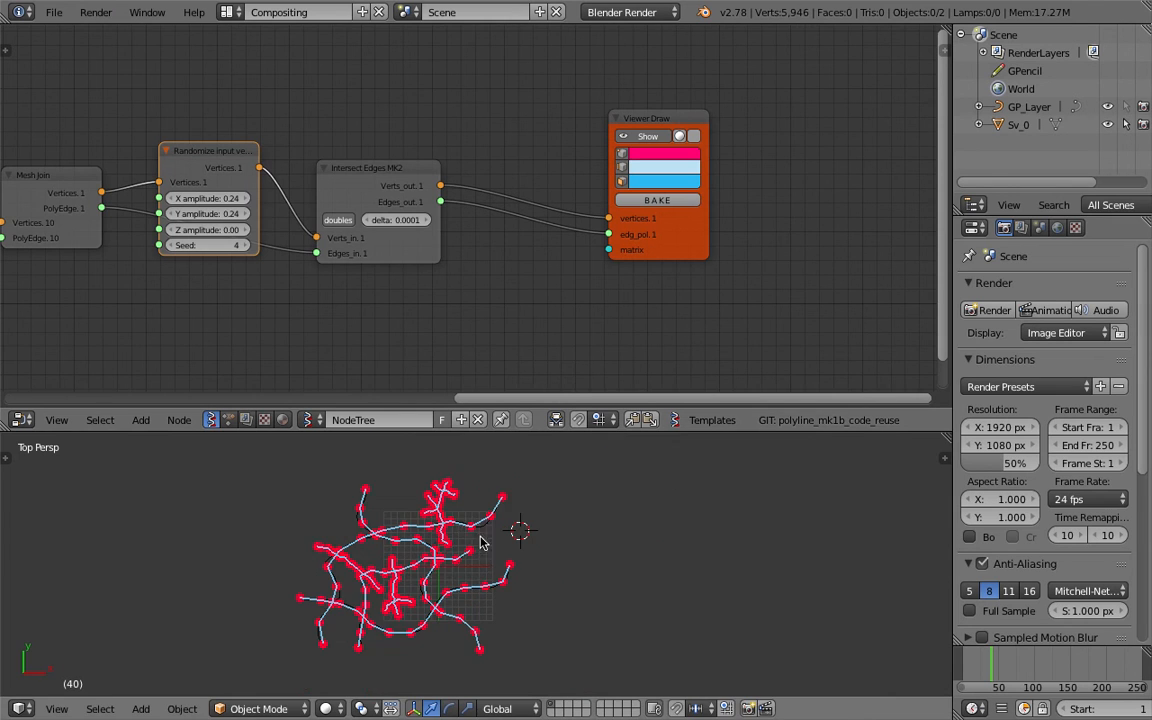
key(z)
right_click(570, 519)
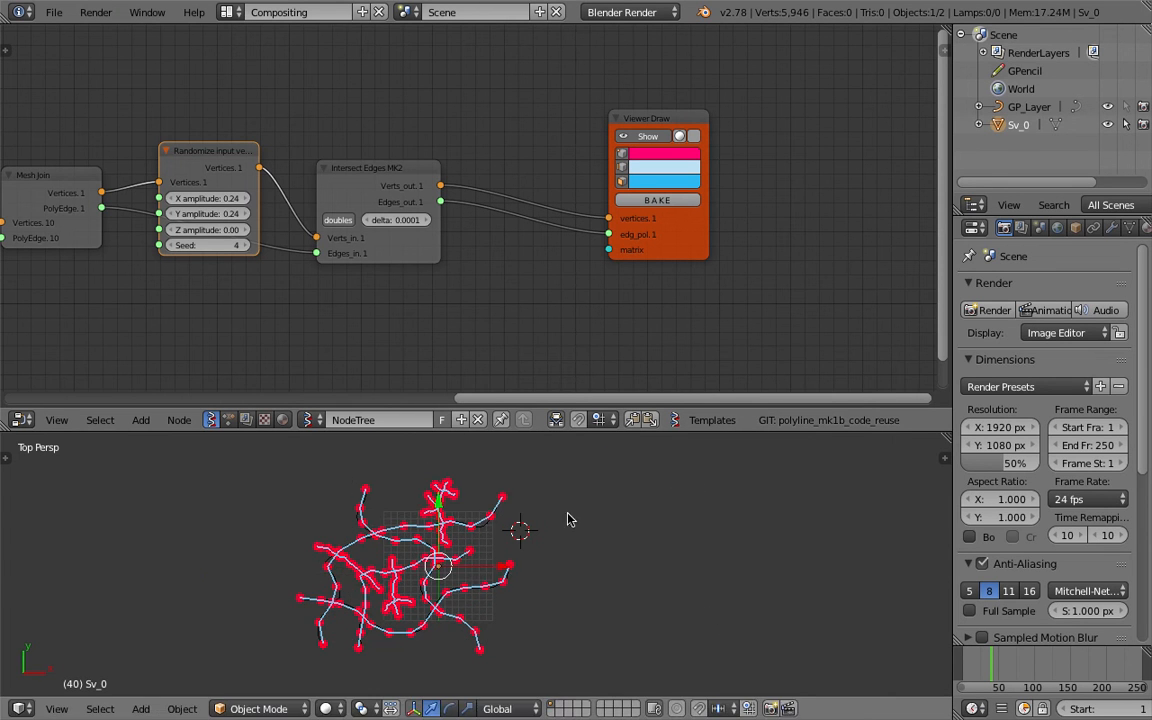
key(g)
click(681, 504)
shift+middle_drag(685, 506, 576, 514)
scroll(584, 524, up, 1)
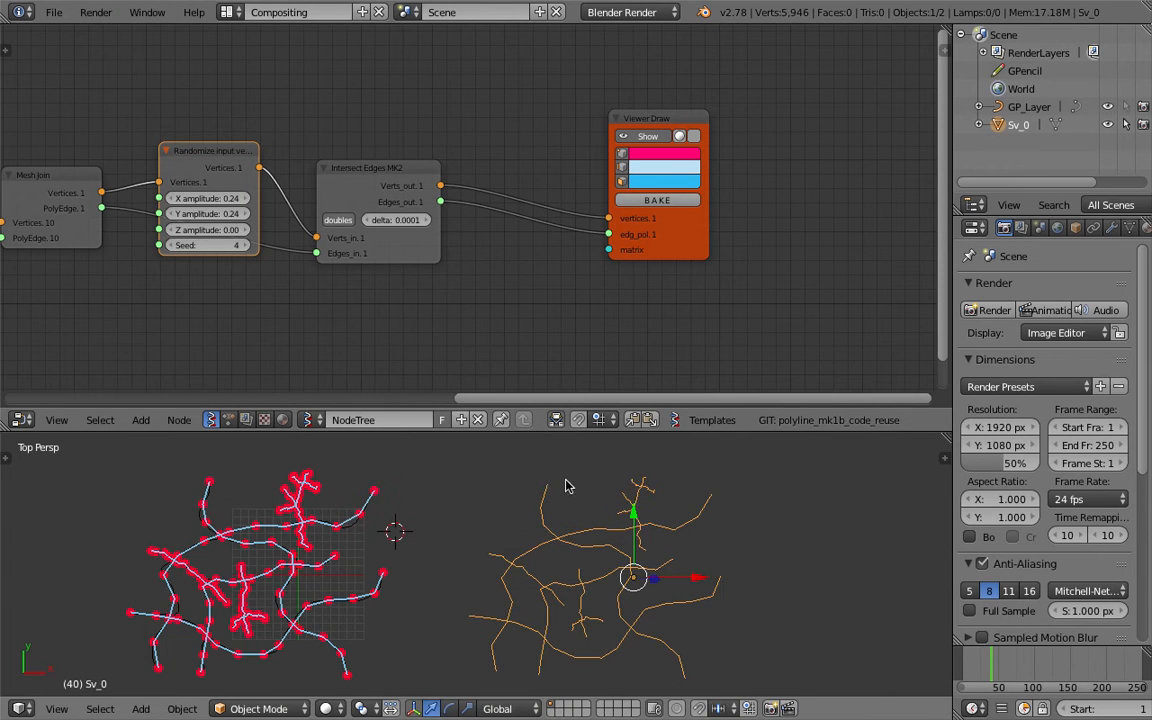
Step: Add a Skin modifier to the baked mesh
click(1111, 228)
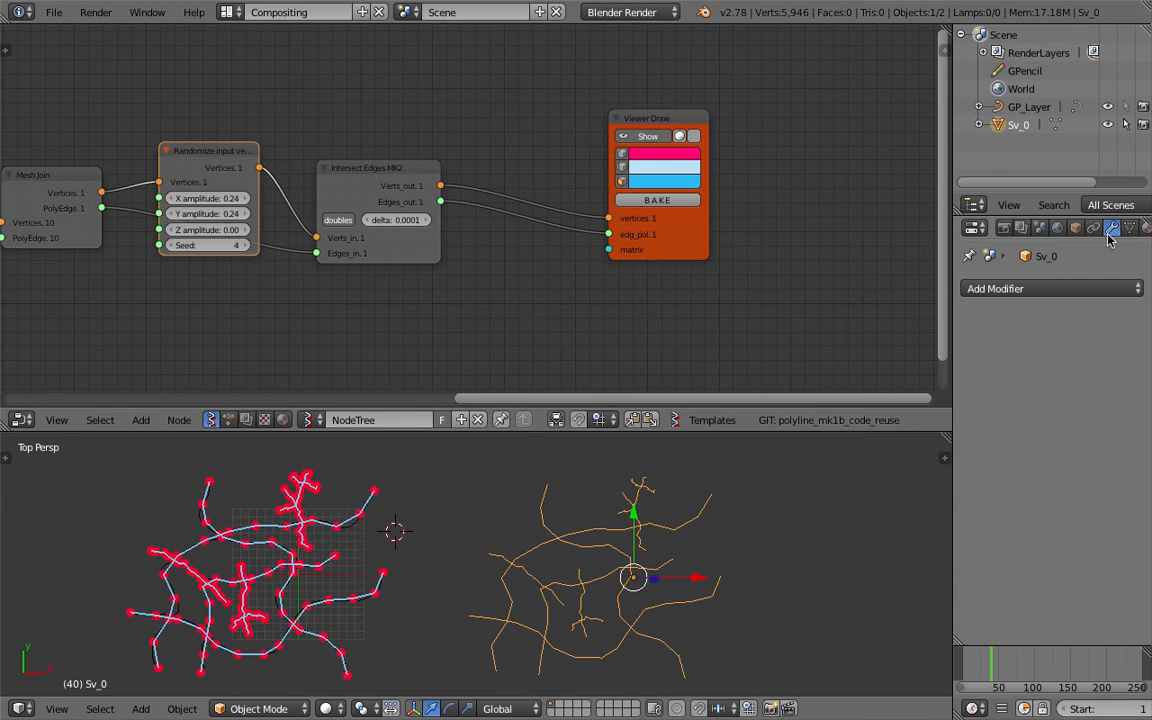
click(1000, 288)
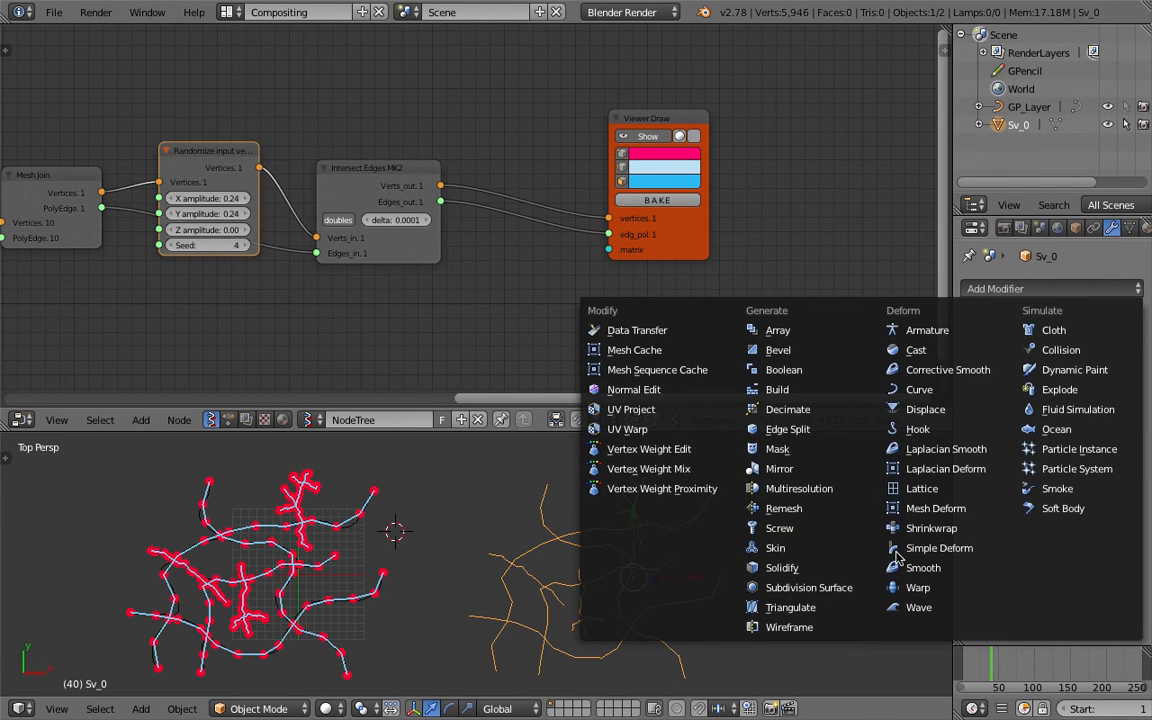
click(775, 548)
scroll(700, 605, up, 3)
middle_drag(640, 597, 605, 520)
scroll(601, 541, down, 2)
Step: In Edit Mode, enlarge the skin radius at a vertex beside the lower-right junction of the baked mesh
key(Tab)
click(665, 542)
middle_drag(503, 500, 563, 550)
scroll(563, 550, up, 3)
right_click(485, 542)
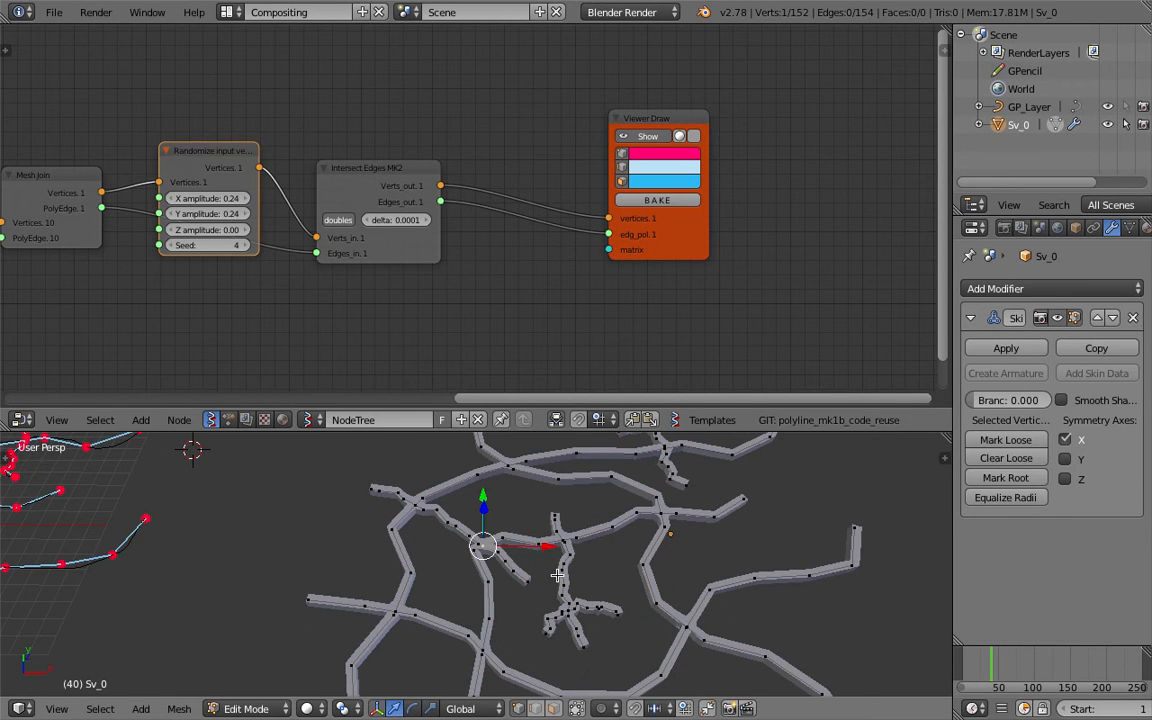
right_click(370, 616)
right_click(408, 618)
right_click(657, 611)
key(ctrl+a)
click(707, 638)
Step: Enlarge the skin radius at two vertices of the long right-hand branch and at the tip of the branch above it
right_click(755, 578)
key(ctrl+a)
click(865, 536)
right_click(856, 529)
key(ctrl+a)
click(10, 560)
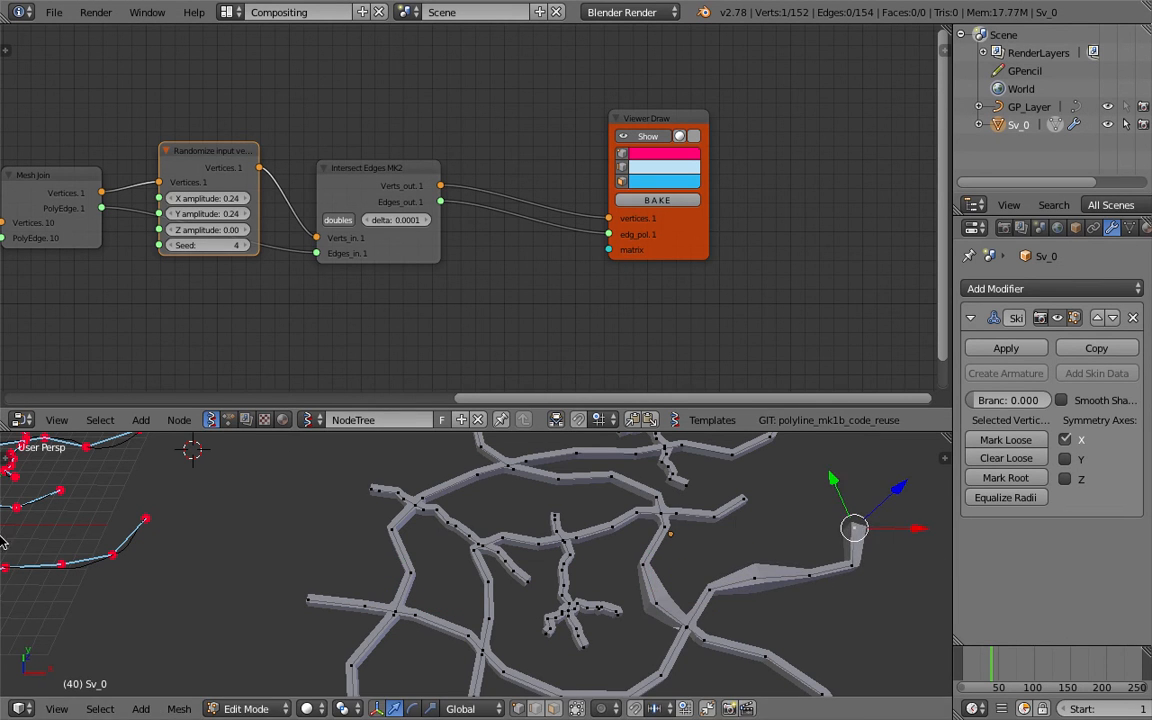
right_click(733, 497)
key(ctrl+a)
click(776, 553)
Step: Enlarge the skin radius of all vertices together and clear the selection
key(a)
key(ctrl+a)
click(836, 607)
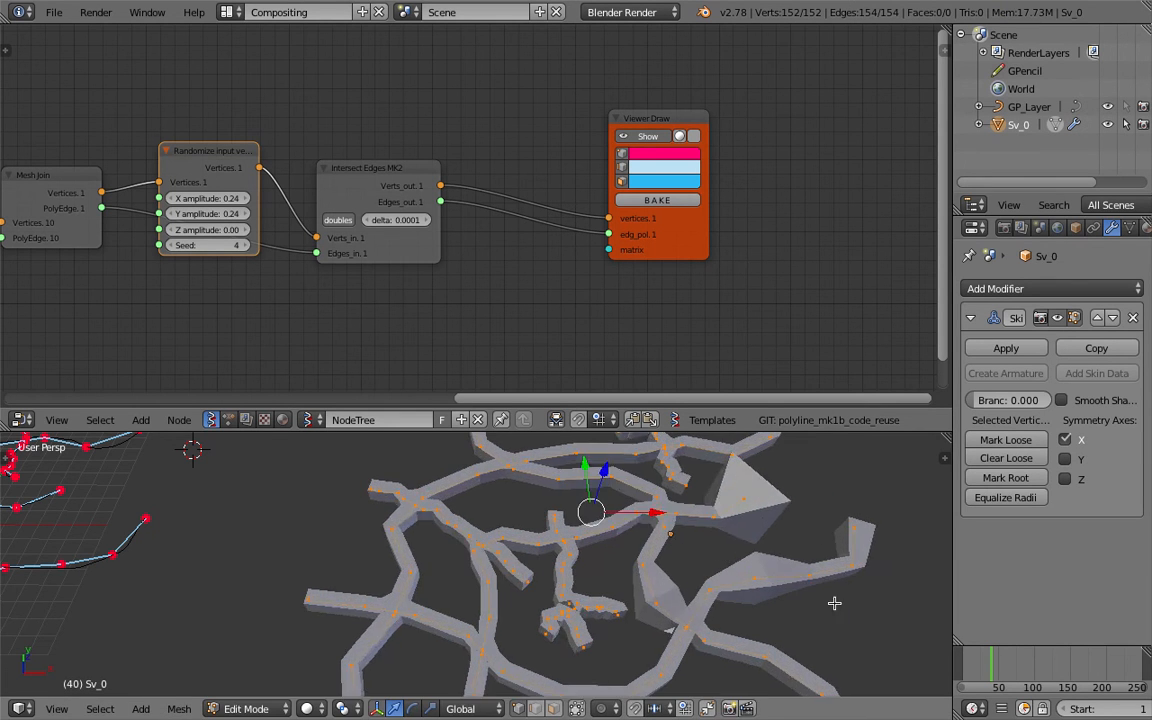
key(a)
Step: Return to Object Mode and delete the baked mesh
scroll(655, 578, down, 2)
key(Tab)
click(490, 566)
key(x)
click(415, 540)
Step: Turn off the Viewer Draw display and place that node up beside Intersect Edges MK2
shift+middle_drag(376, 529, 618, 545)
drag(663, 248, 796, 247)
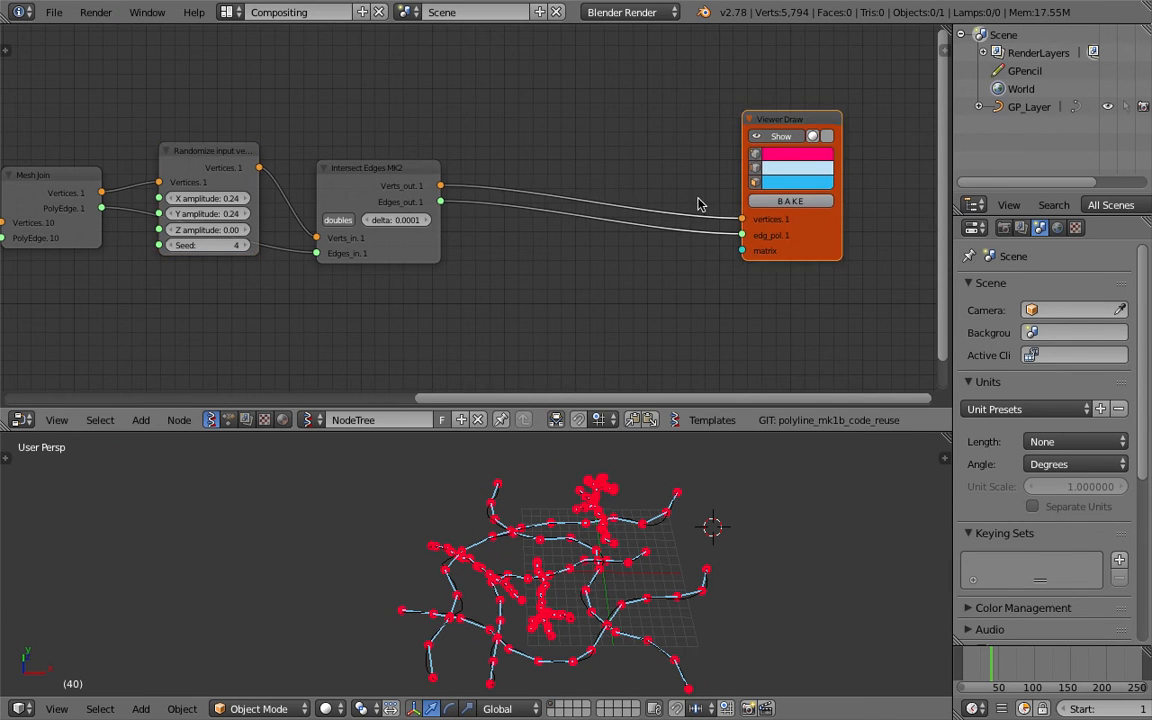
middle_drag(624, 163, 571, 215)
click(735, 193)
key(g)
click(457, 80)
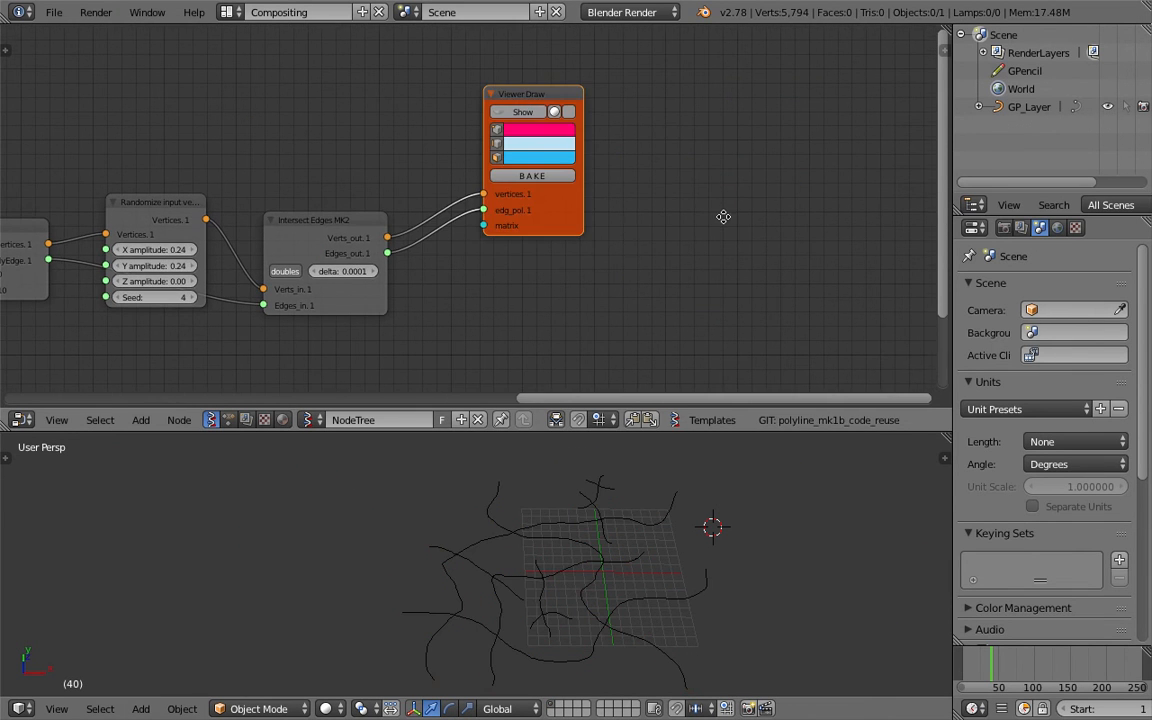
Step: Add a Skin Mesher mk1b node to the right of Viewer Draw
middle_drag(722, 215, 672, 197)
key(alt+space)
text(s)
key(BackSpace)
text(meshe)
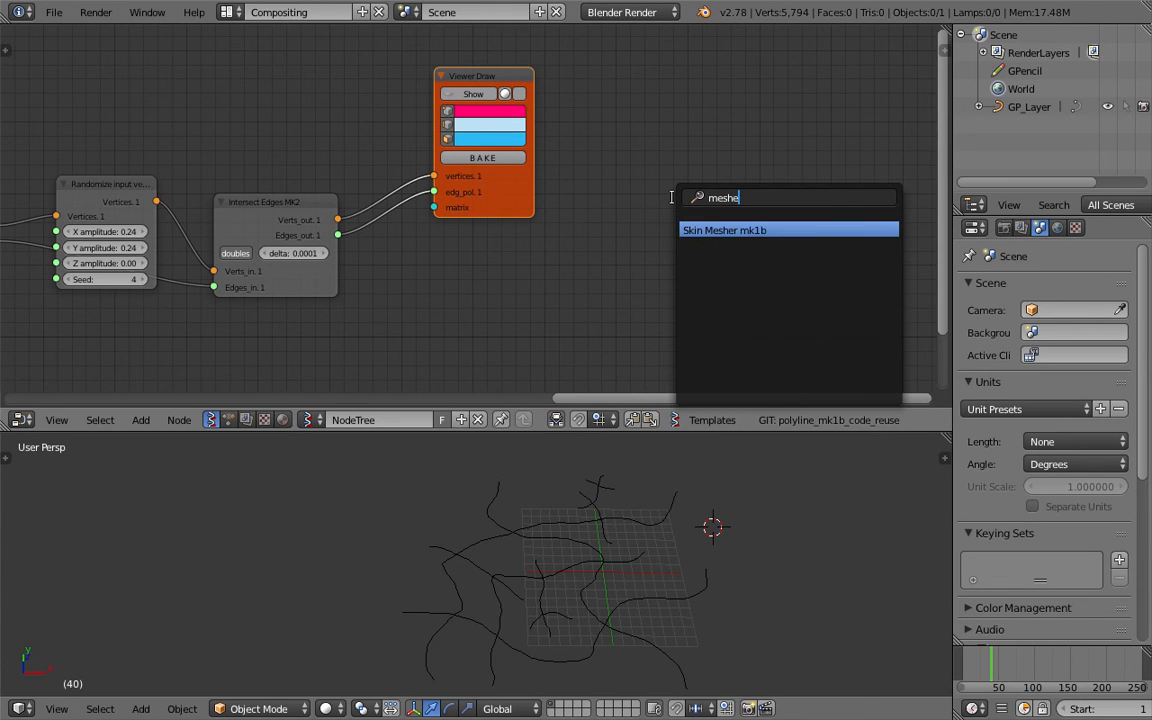
key(Return)
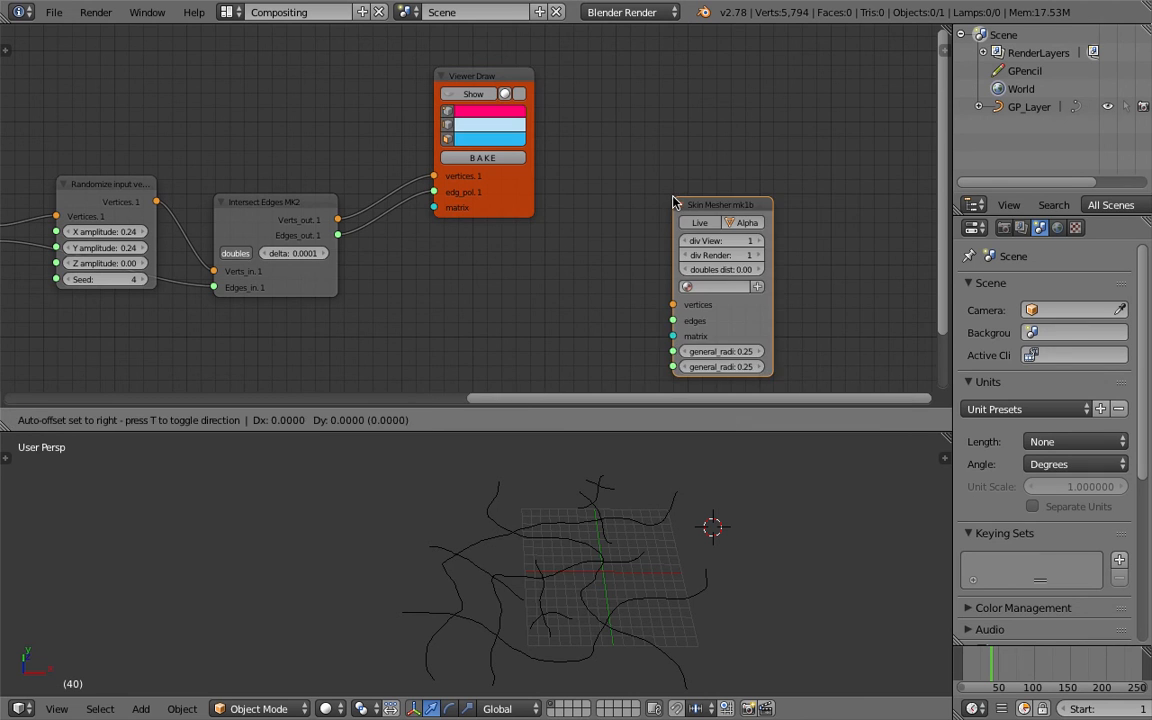
click(610, 184)
Step: Link Verts_out and Edges_out of Intersect Edges MK2 to the Skin Mesher's vertices and edges inputs and switch on its Live update
drag(520, 190, 519, 155)
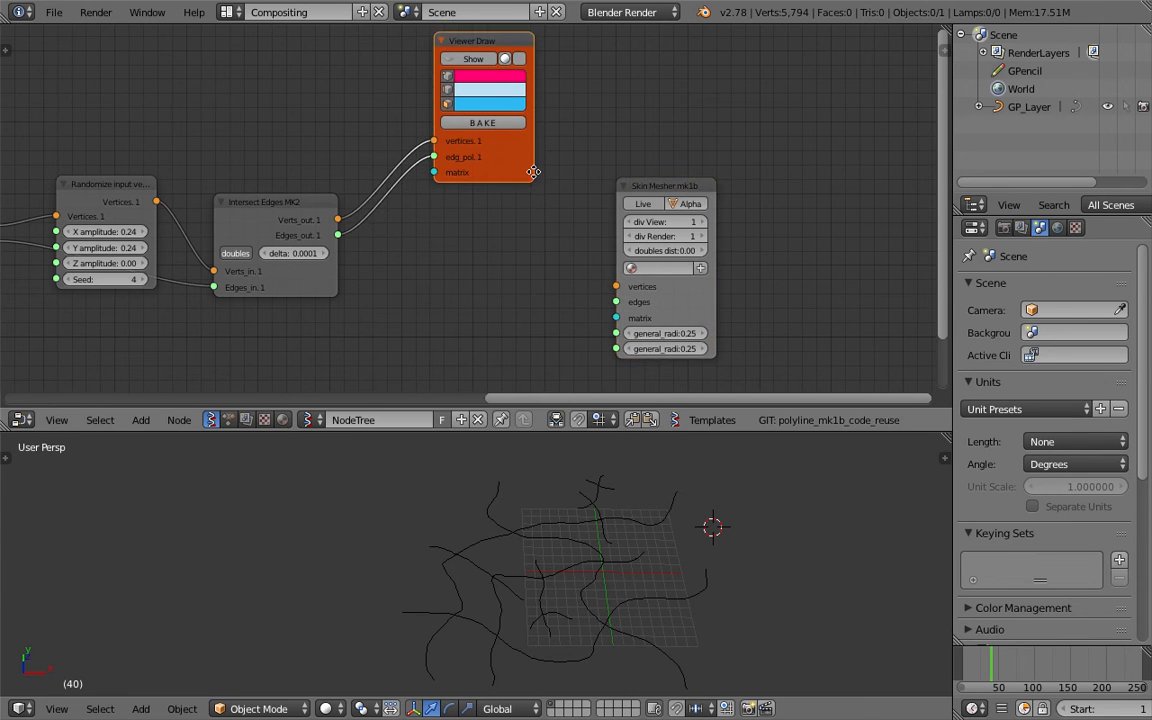
scroll(357, 220, up, 2)
drag(335, 232, 473, 298)
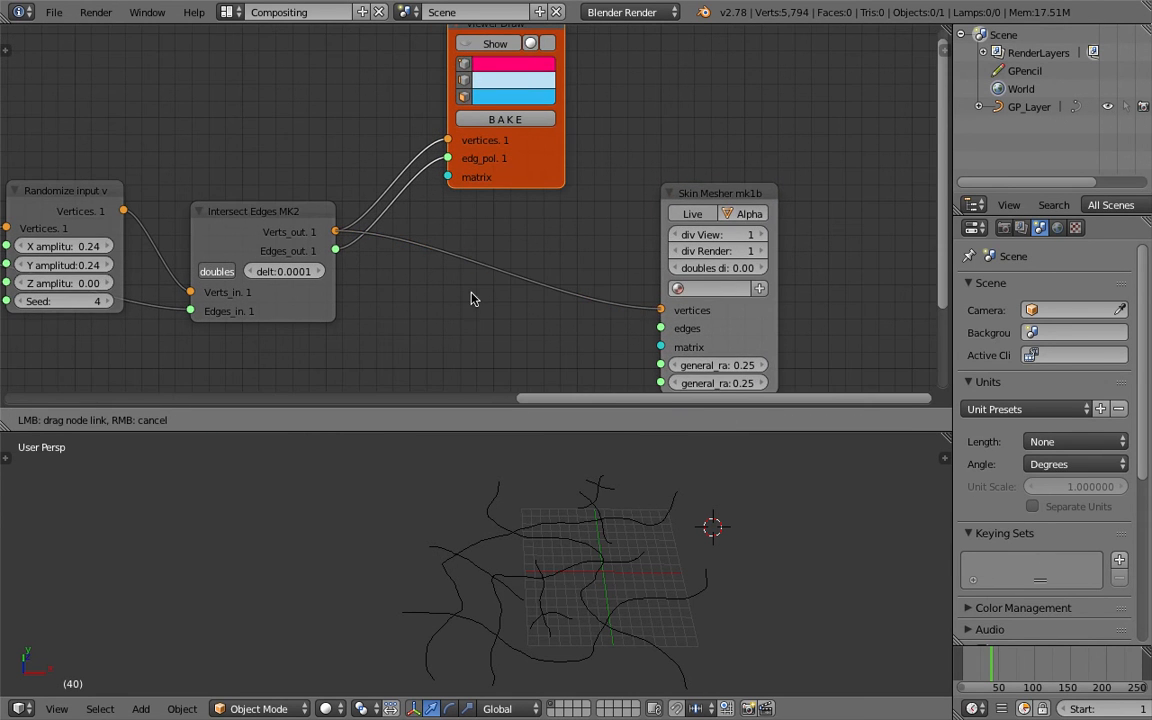
drag(336, 250, 677, 328)
middle_drag(591, 534, 577, 533)
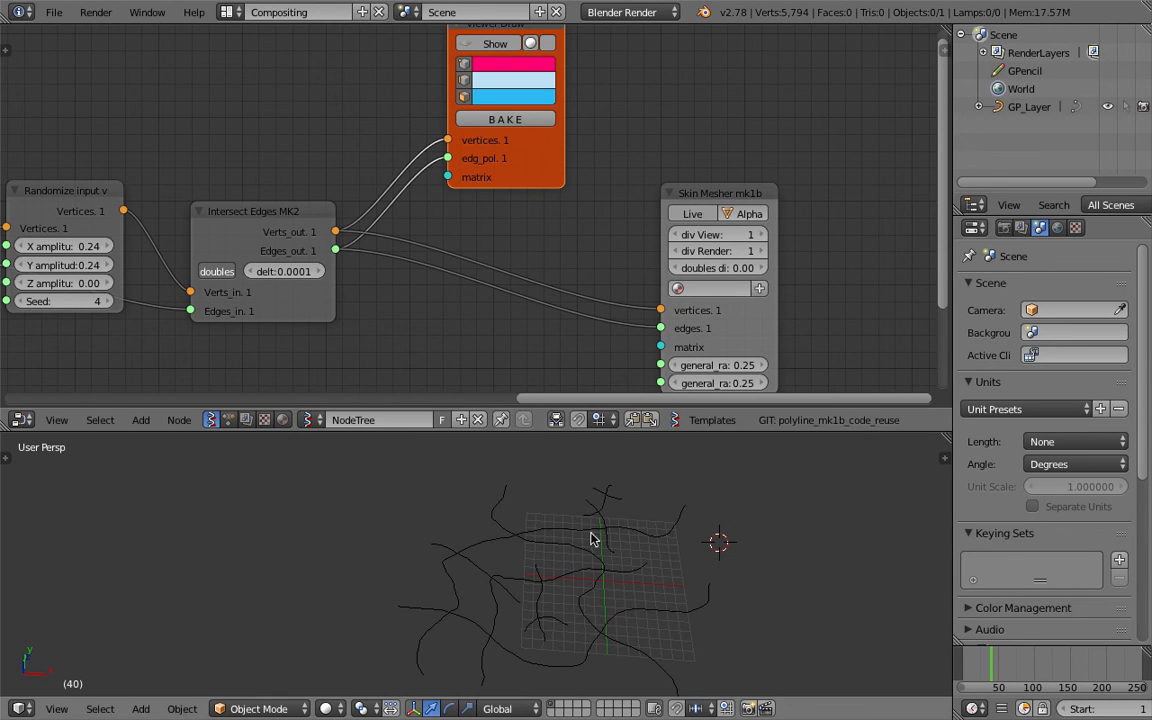
click(693, 214)
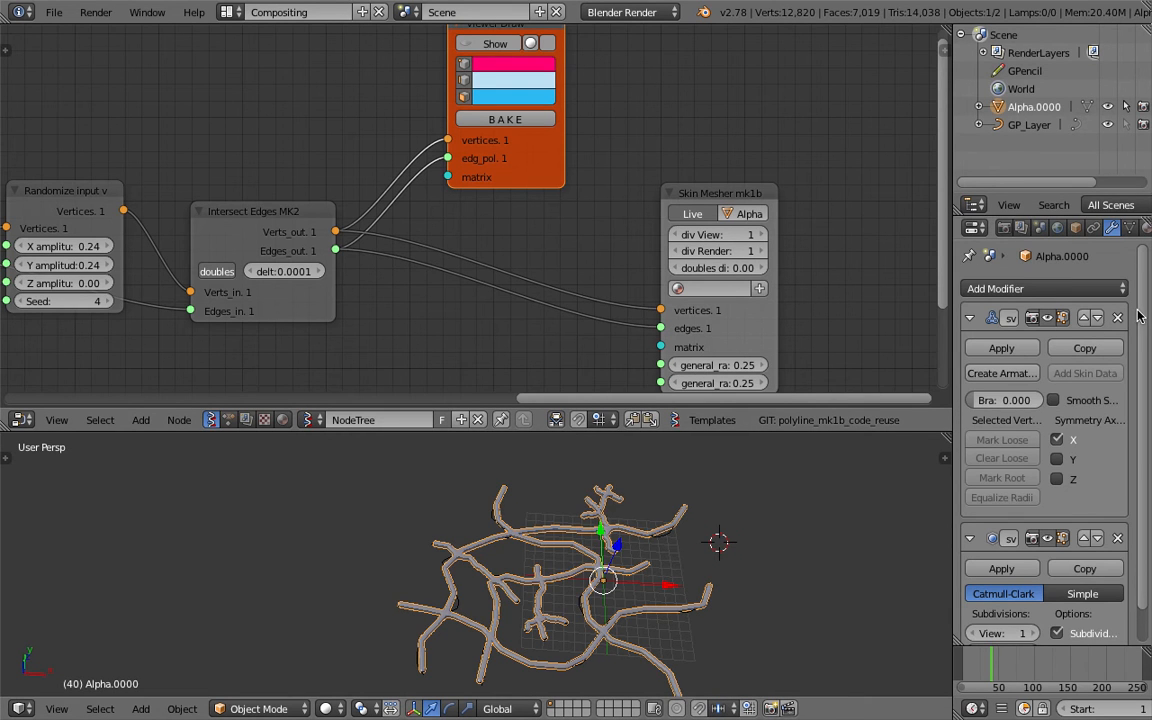
Step: Widen the properties editor to show the full sv_skin and sv_subsurf modifier settings
scroll(1137, 316, down, 2)
drag(953, 345, 780, 474)
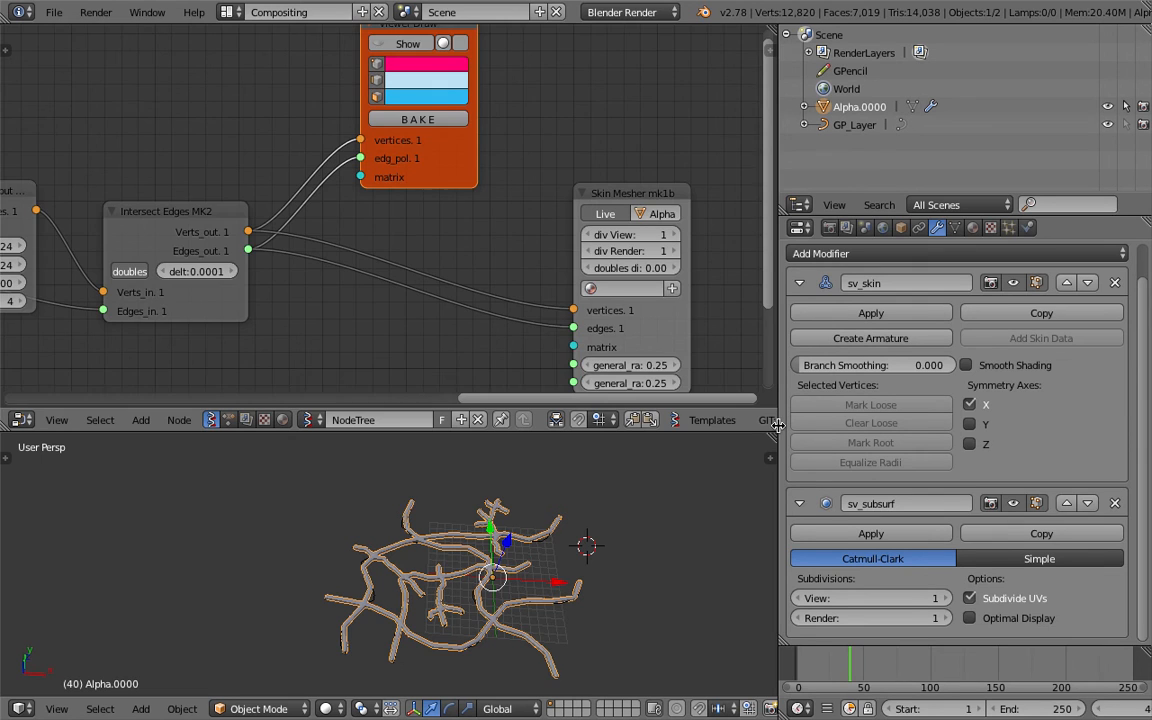
drag(781, 430, 792, 428)
Step: Set both general radius values of Skin Mesher mk1b to 0.56 and examine the thickened branches from several angles
scroll(630, 345, up, 2)
middle_drag(627, 347, 543, 253)
drag(543, 271, 615, 292)
scroll(520, 583, up, 5)
shift+middle_drag(520, 583, 512, 481)
drag(547, 272, 505, 266)
middle_drag(517, 545, 508, 580)
scroll(490, 592, down, 4)
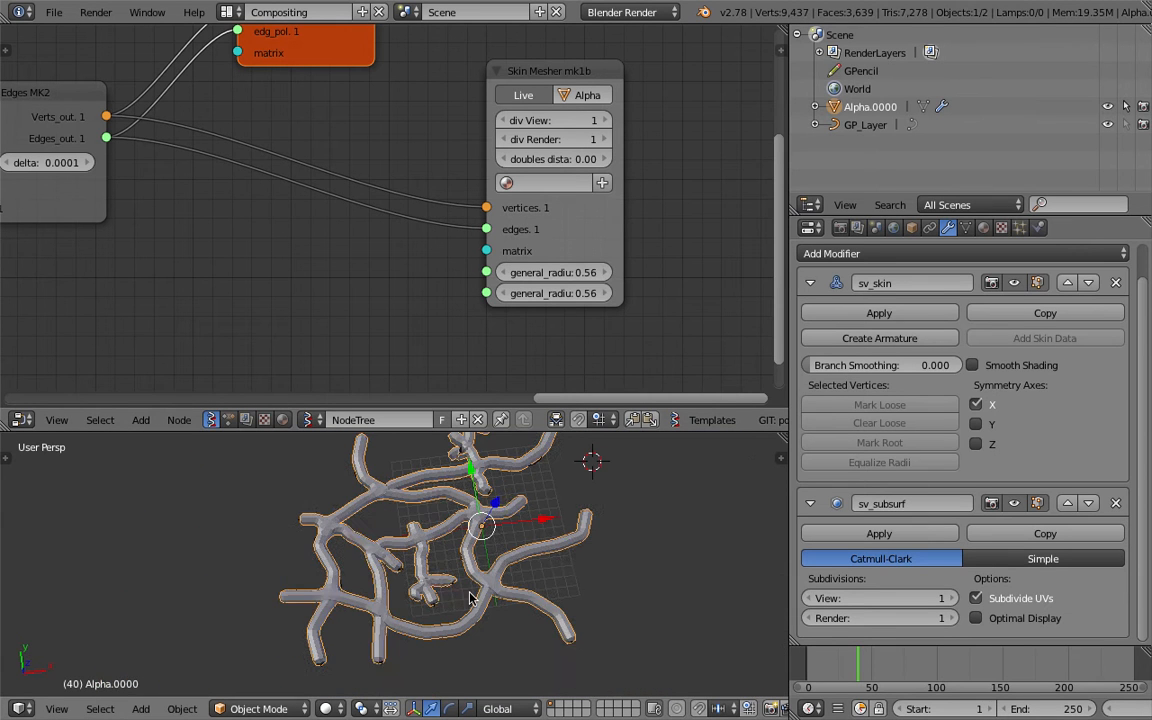
middle_drag(369, 615, 356, 663)
scroll(360, 620, up, 5)
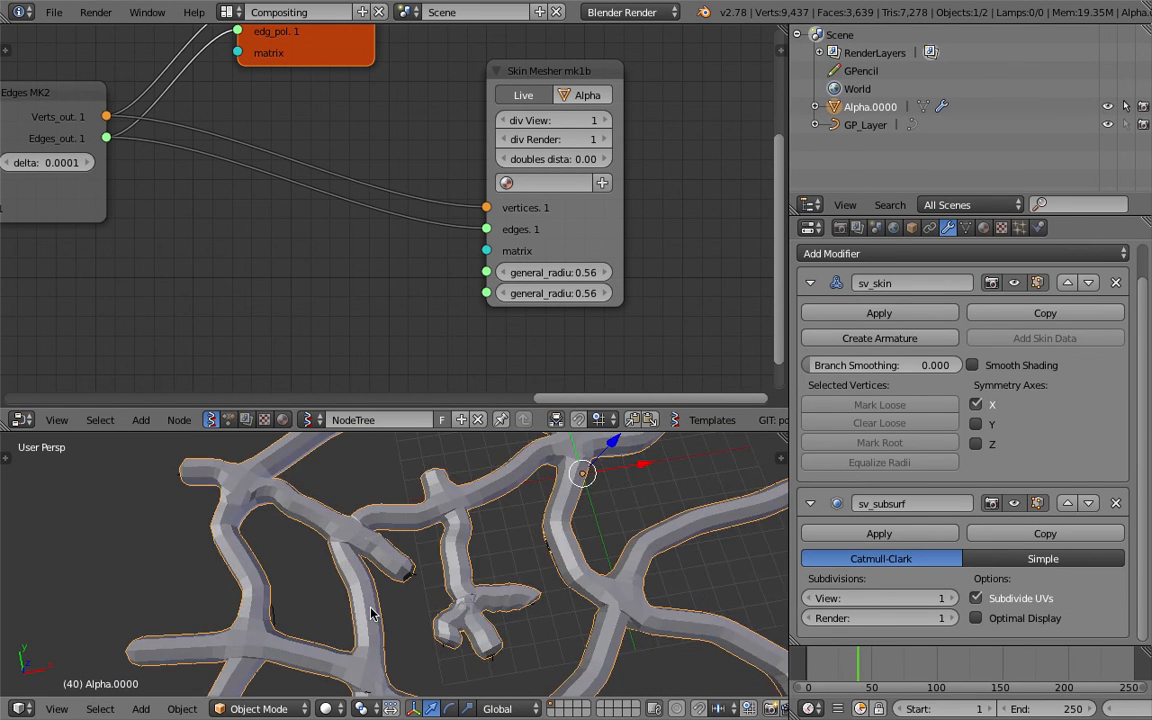
scroll(475, 591, down, 3)
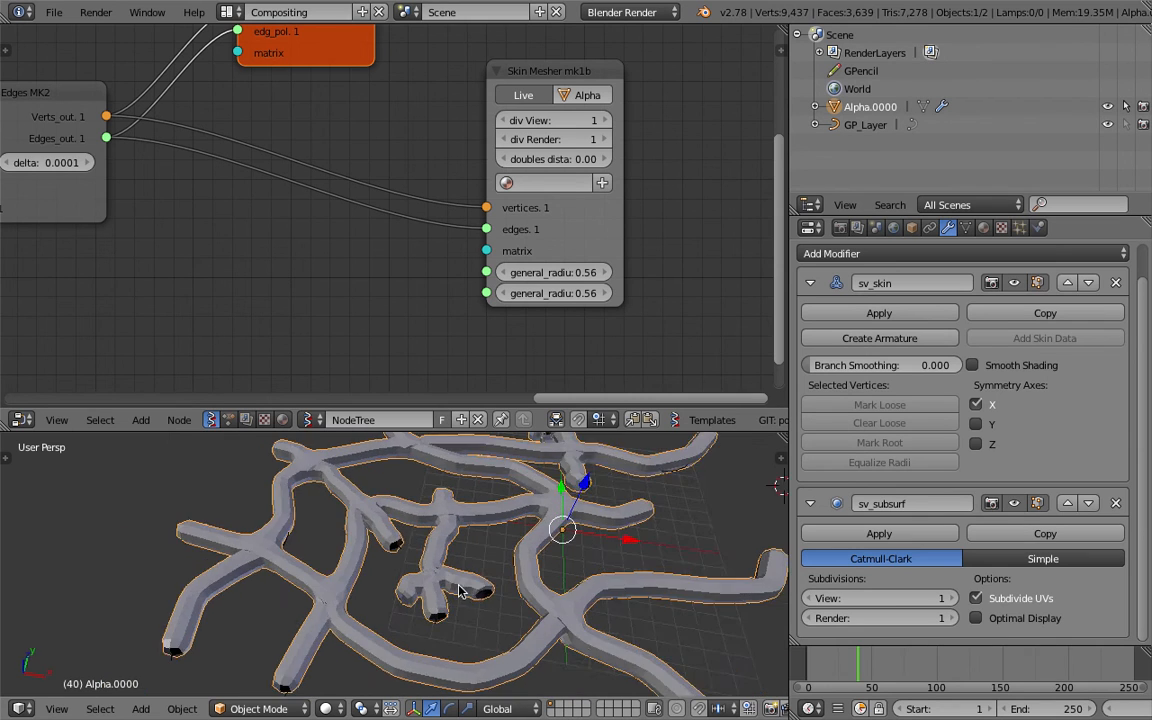
middle_drag(466, 588, 436, 577)
Step: Add a Math node between Intersect Edges MK2 and Skin Mesher mk1b, below their links
middle_drag(253, 245, 258, 243)
scroll(258, 243, up, 1)
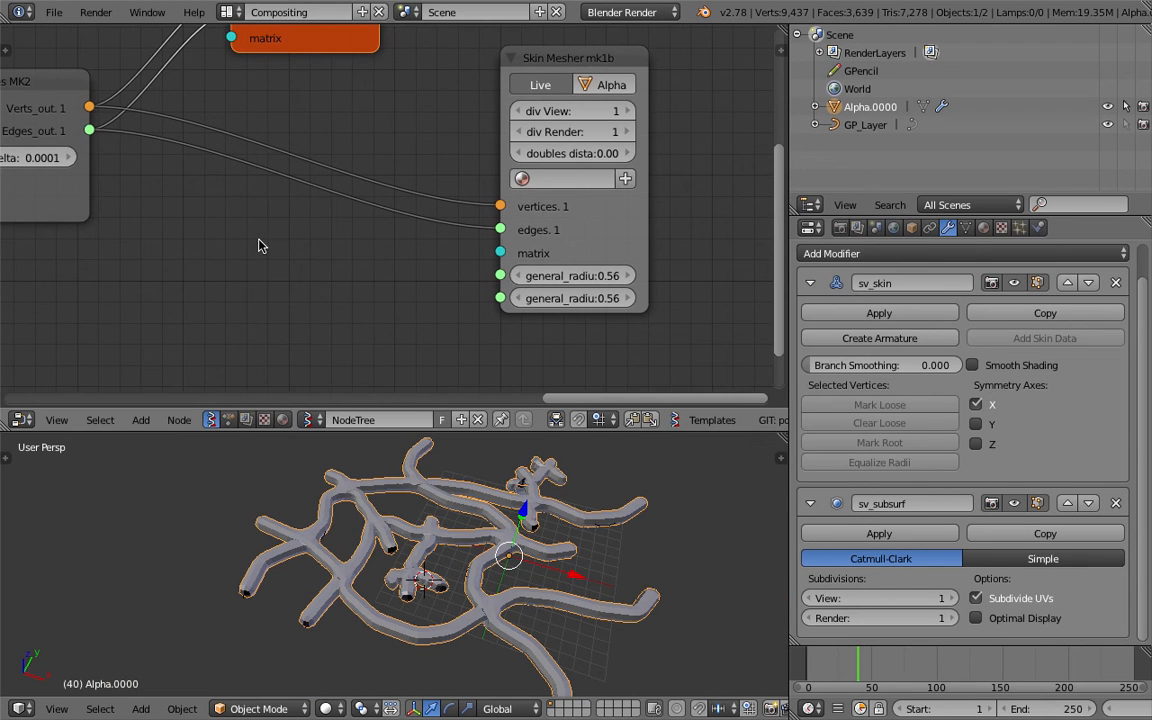
key(space)
text(math)
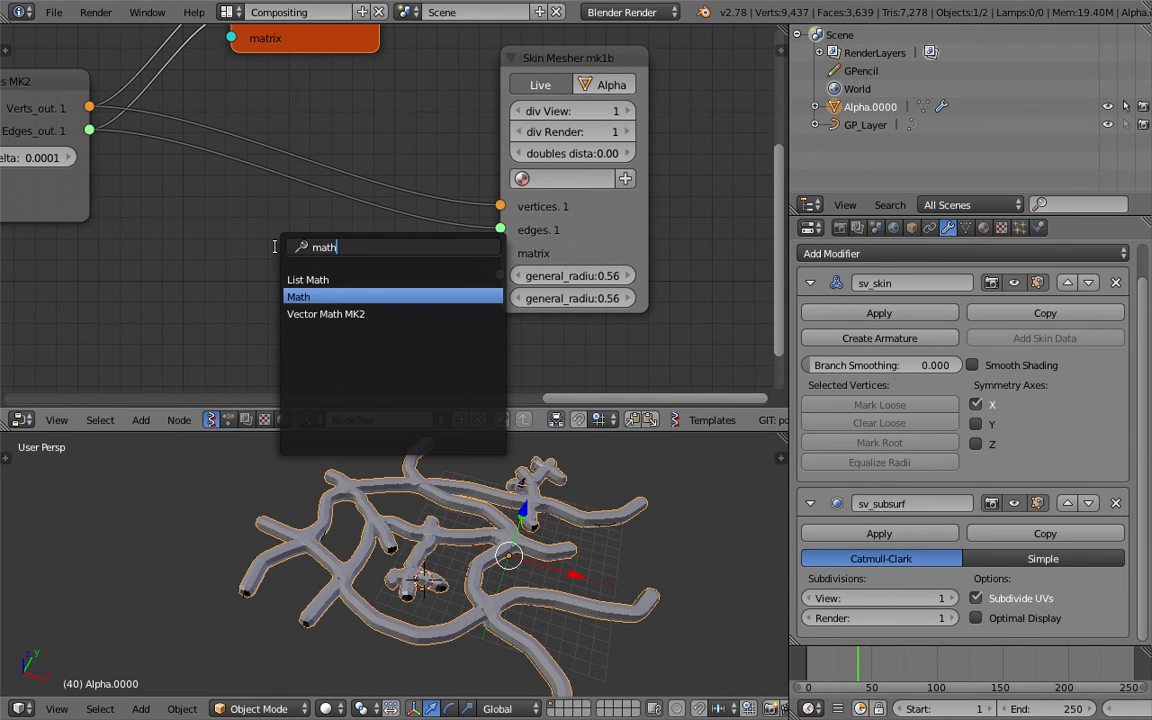
key(Return)
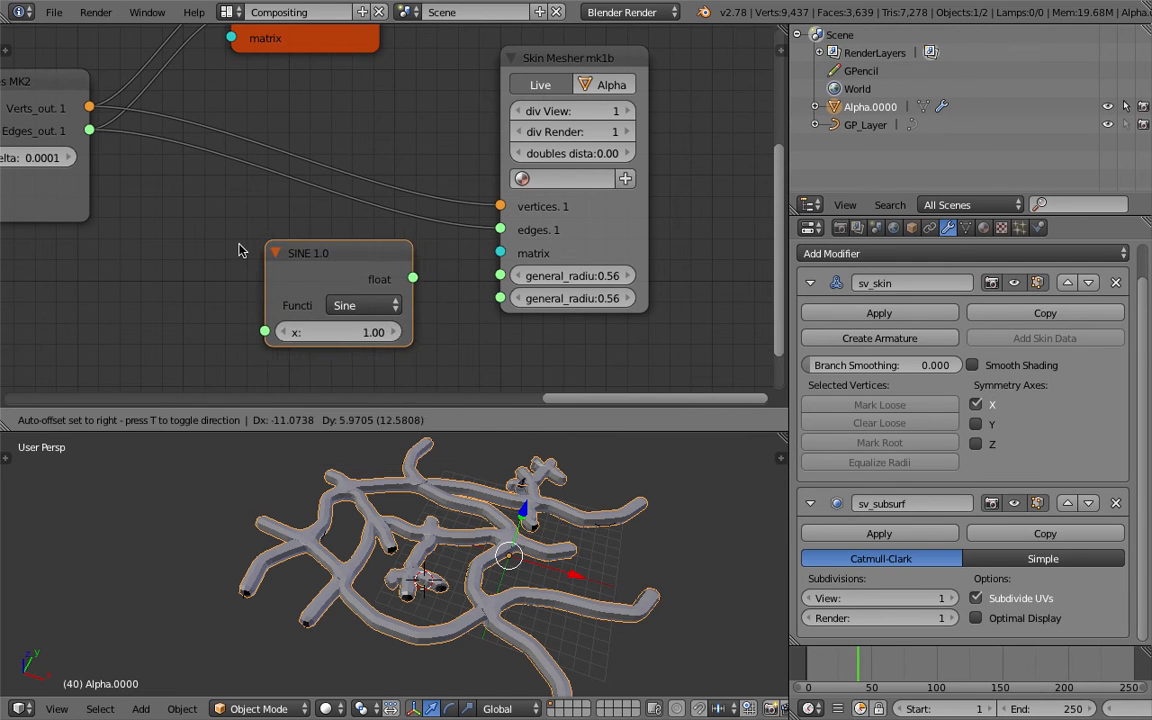
click(277, 257)
drag(277, 257, 234, 232)
middle_drag(324, 347, 337, 260)
Step: Add a Float node and place it to the left of the Math node
key(shift+a)
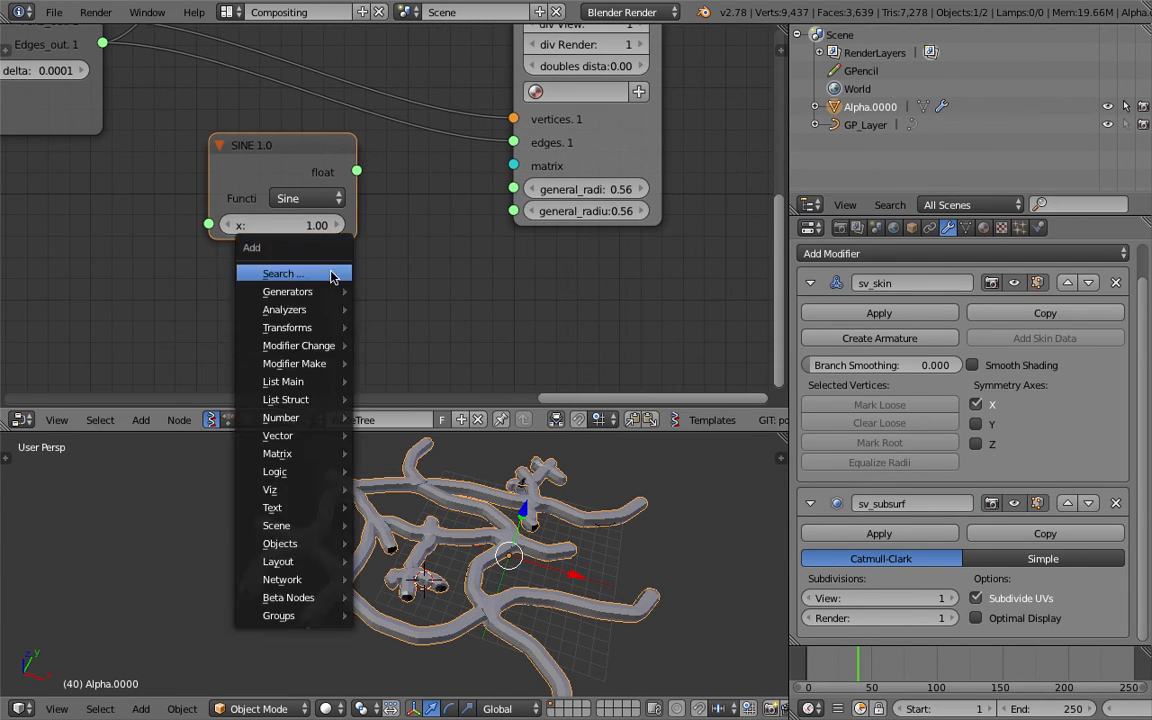
click(333, 273)
text(float)
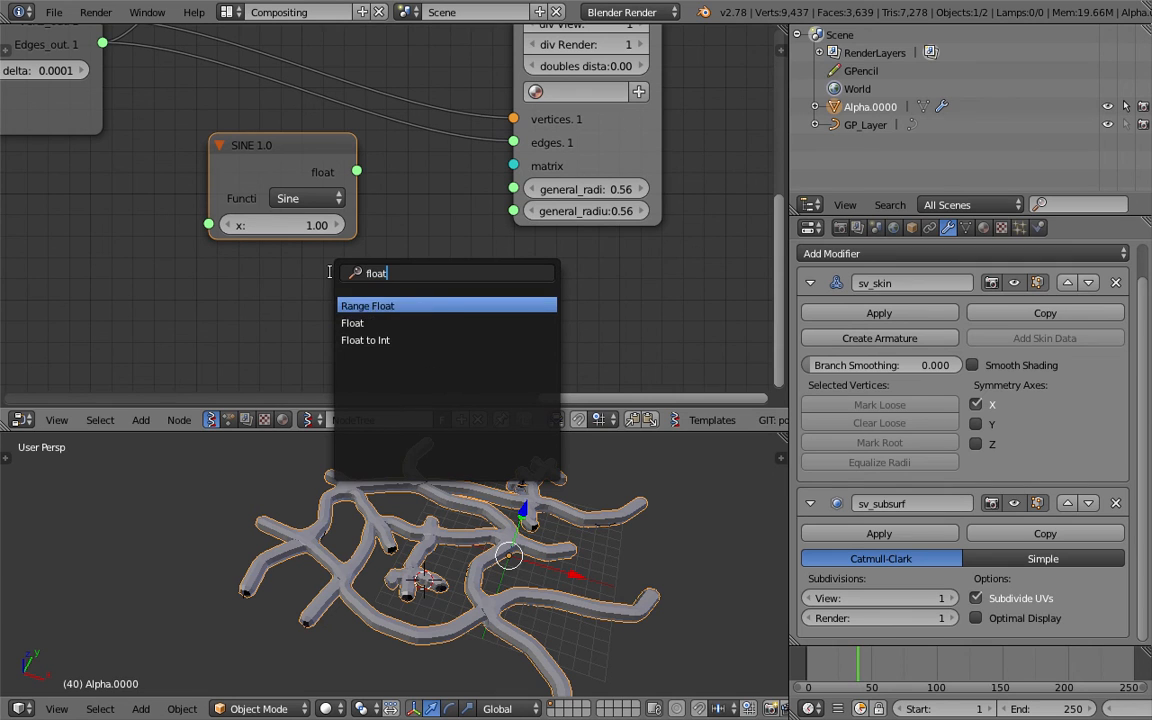
key(Return)
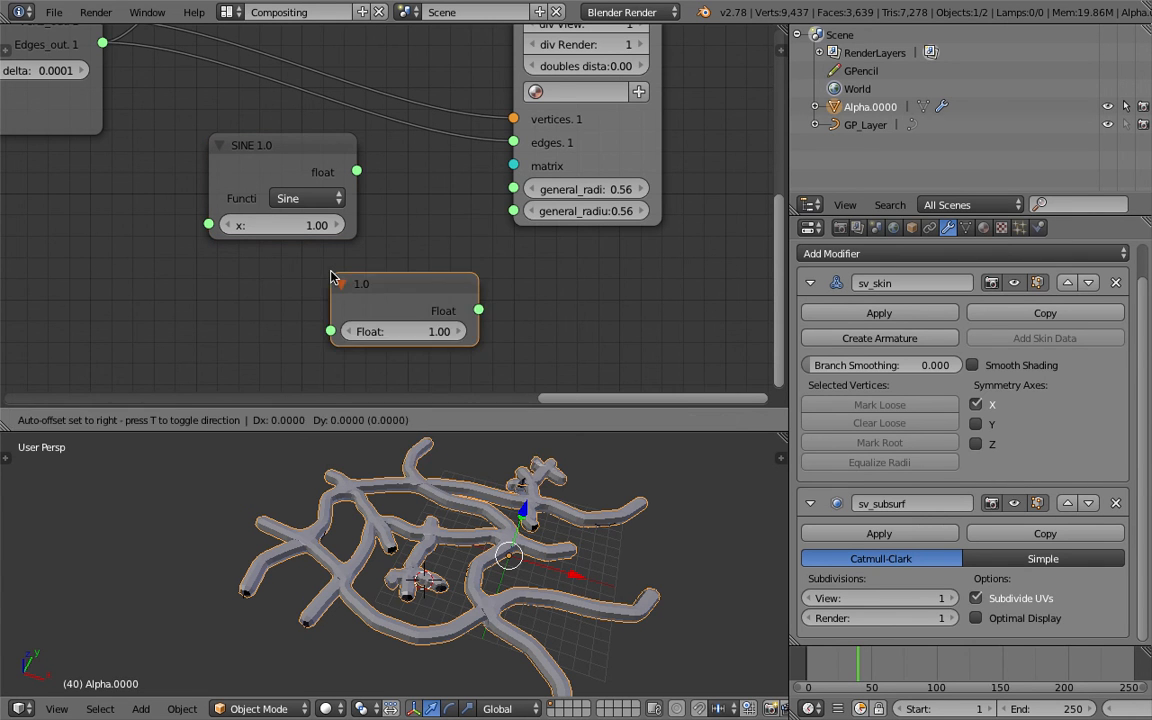
click(277, 281)
drag(284, 283, 145, 262)
Step: Set the Math node's function to + and the Float node's value to 0.5
drag(284, 180, 338, 202)
click(360, 237)
click(480, 540)
middle_drag(262, 277, 303, 250)
click(229, 284)
text(.5)
key(Return)
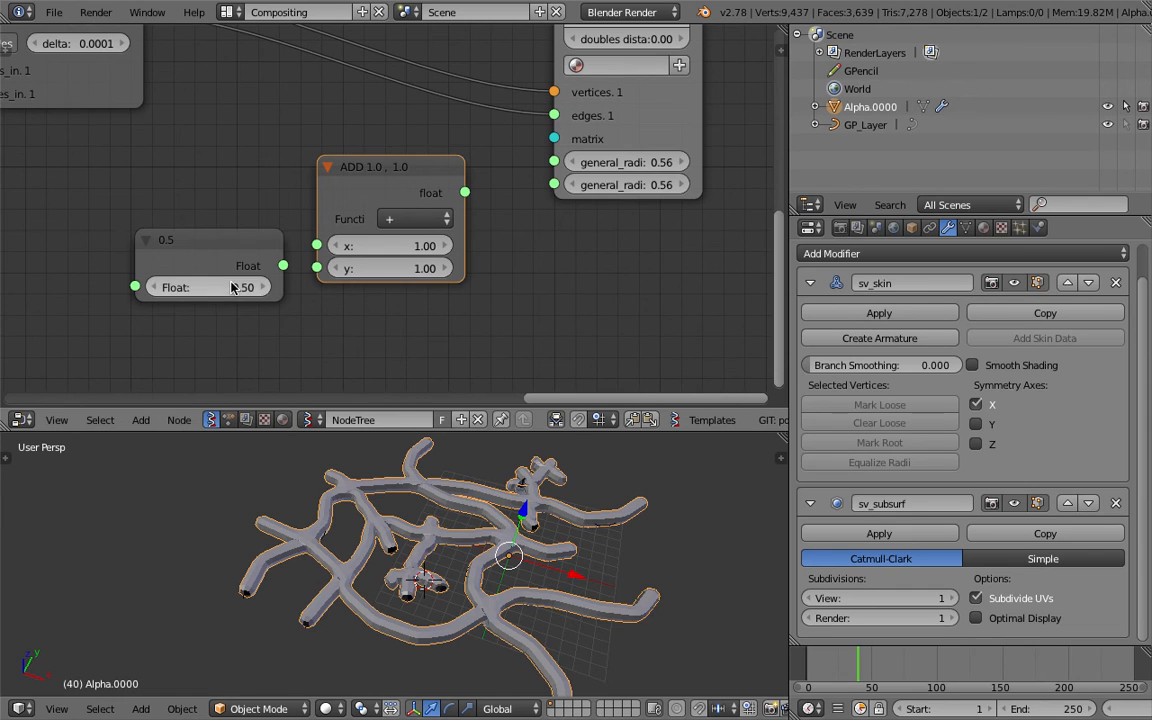
Step: Link the Float node's output to the x input of the addition node and save the file
drag(397, 180, 401, 186)
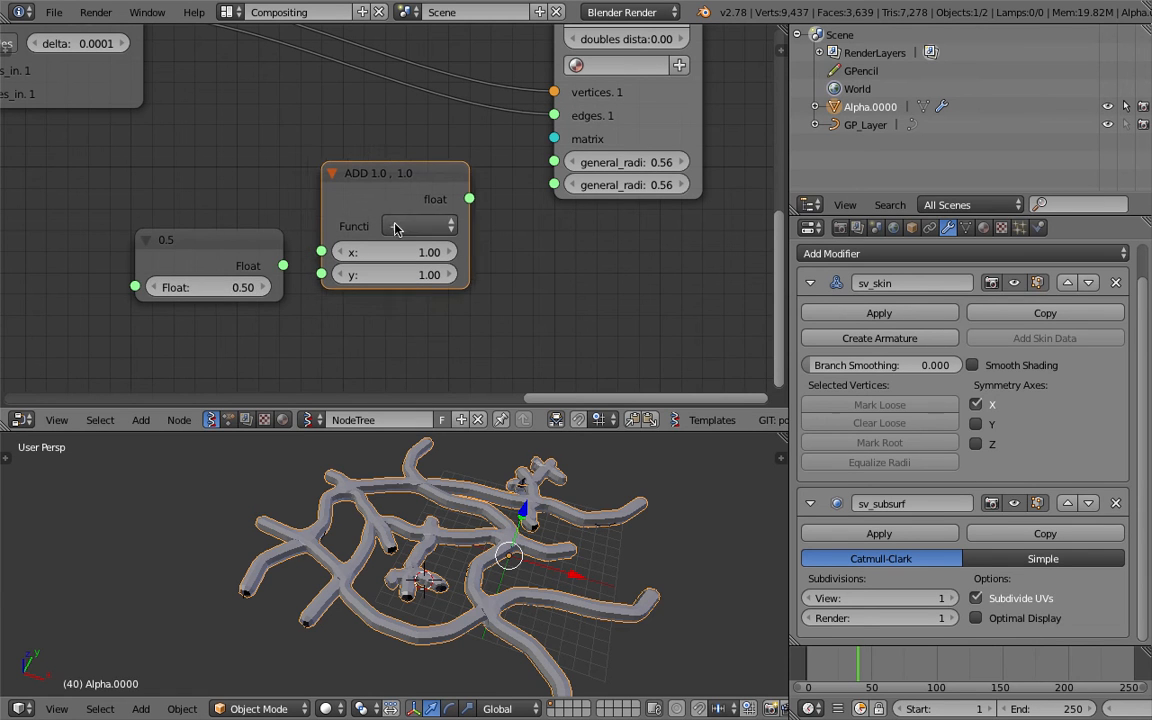
drag(217, 250, 169, 207)
drag(236, 223, 237, 222)
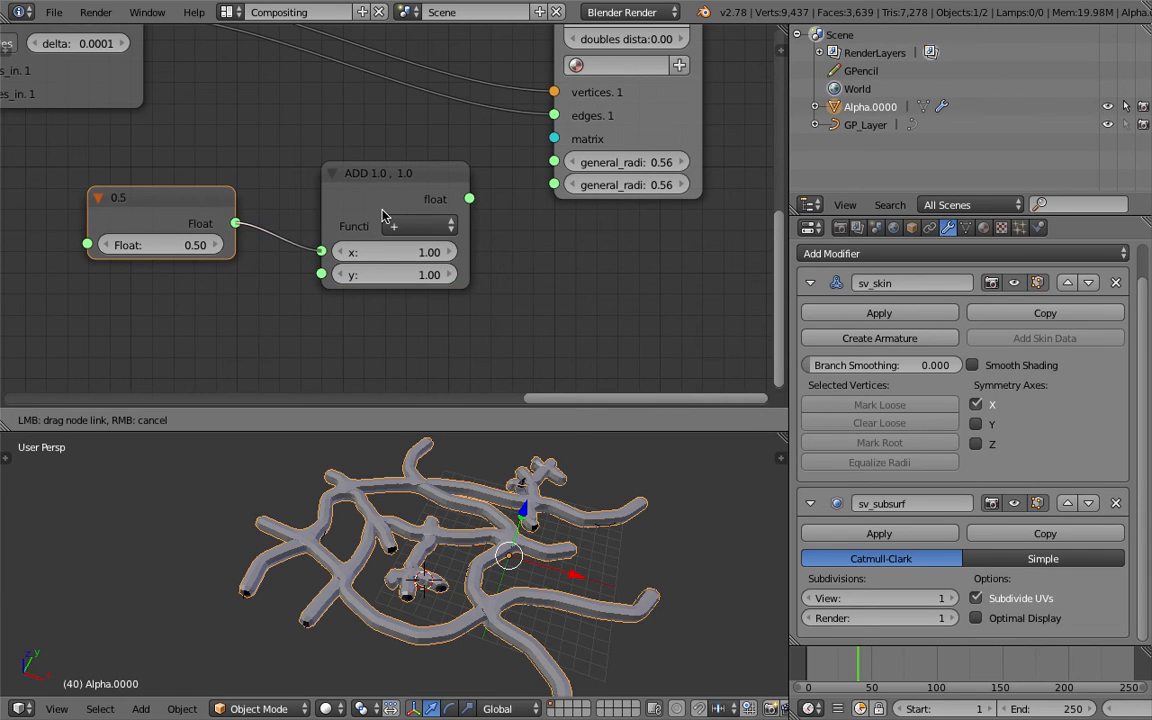
middle_drag(398, 264, 426, 249)
key(ctrl+s)
click(434, 253)
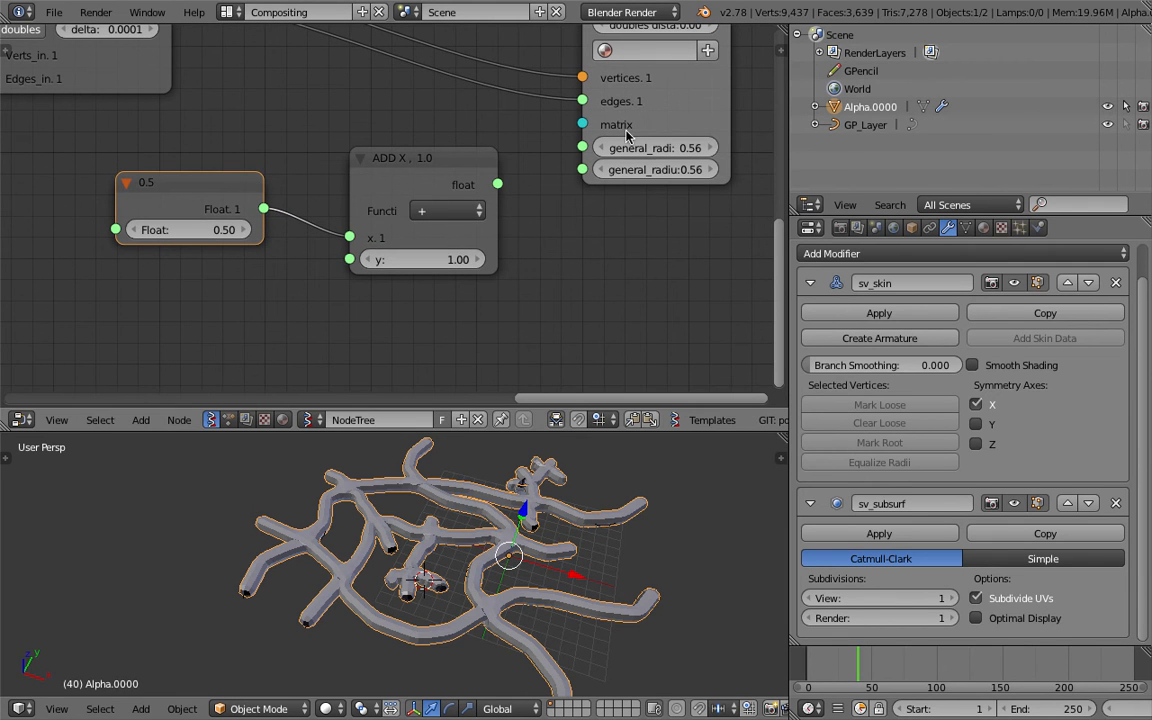
Step: Add a Random Num Gen node and place it below the Float node
scroll(613, 180, down, 1)
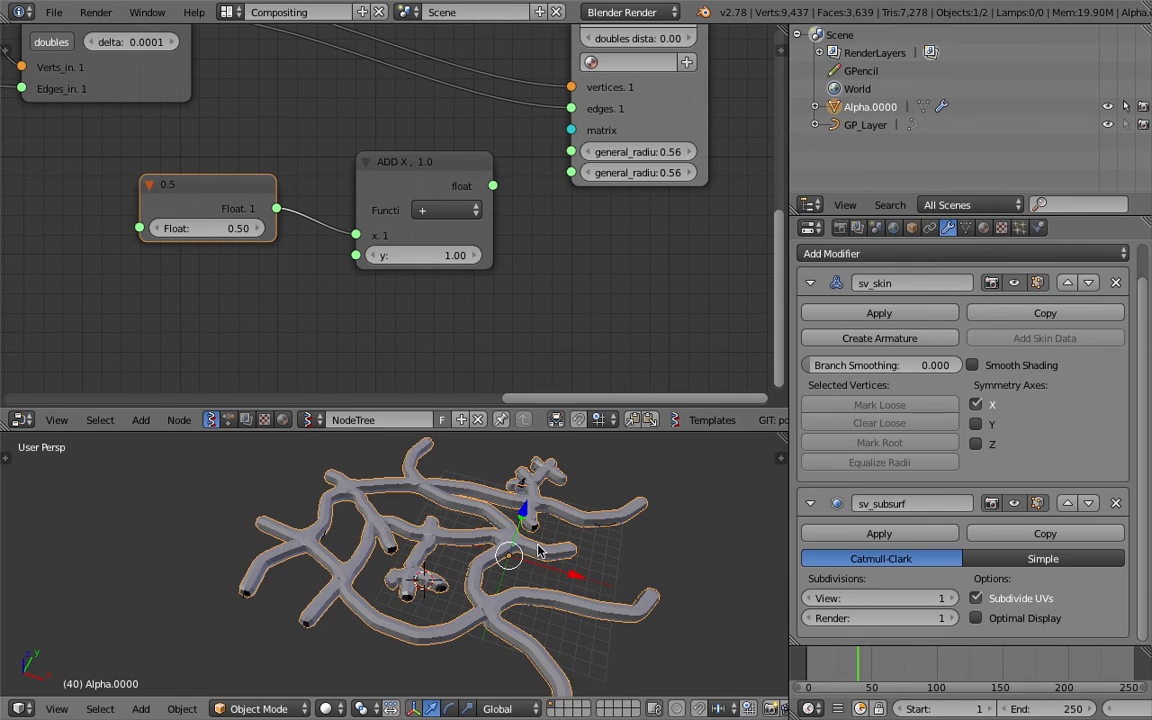
middle_drag(455, 574, 495, 595)
middle_drag(435, 262, 468, 234)
key(ctrl+s)
click(468, 234)
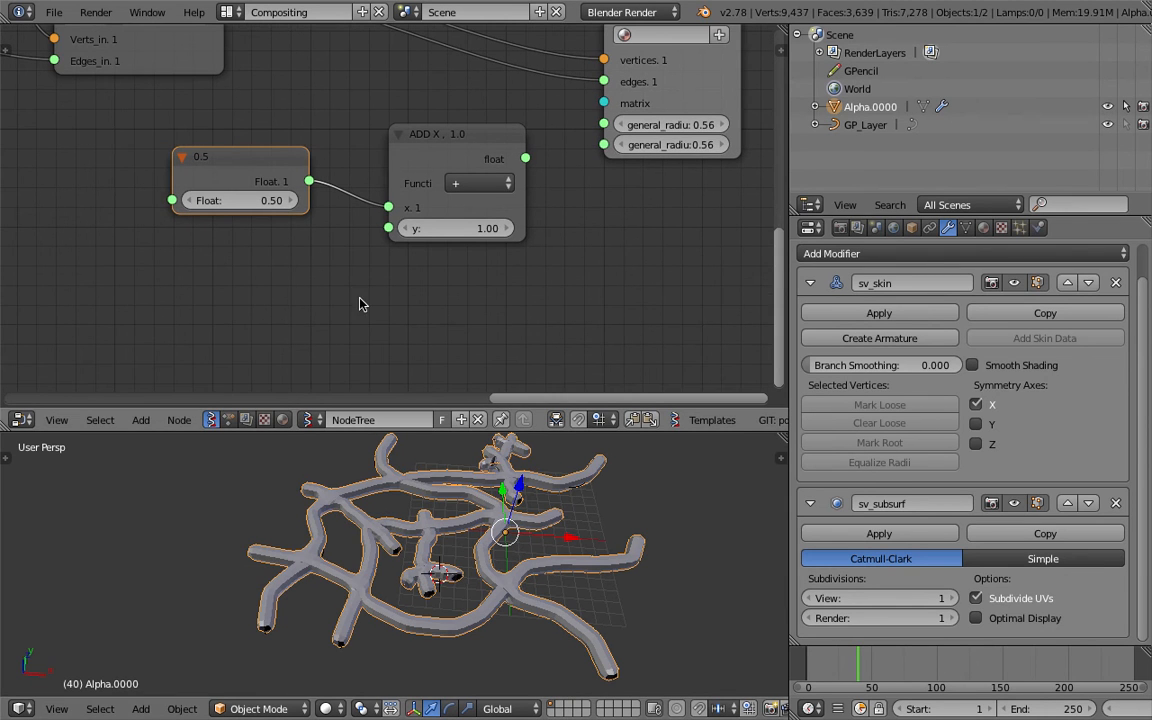
middle_drag(328, 298, 338, 288)
key(shift+a)
click(335, 283)
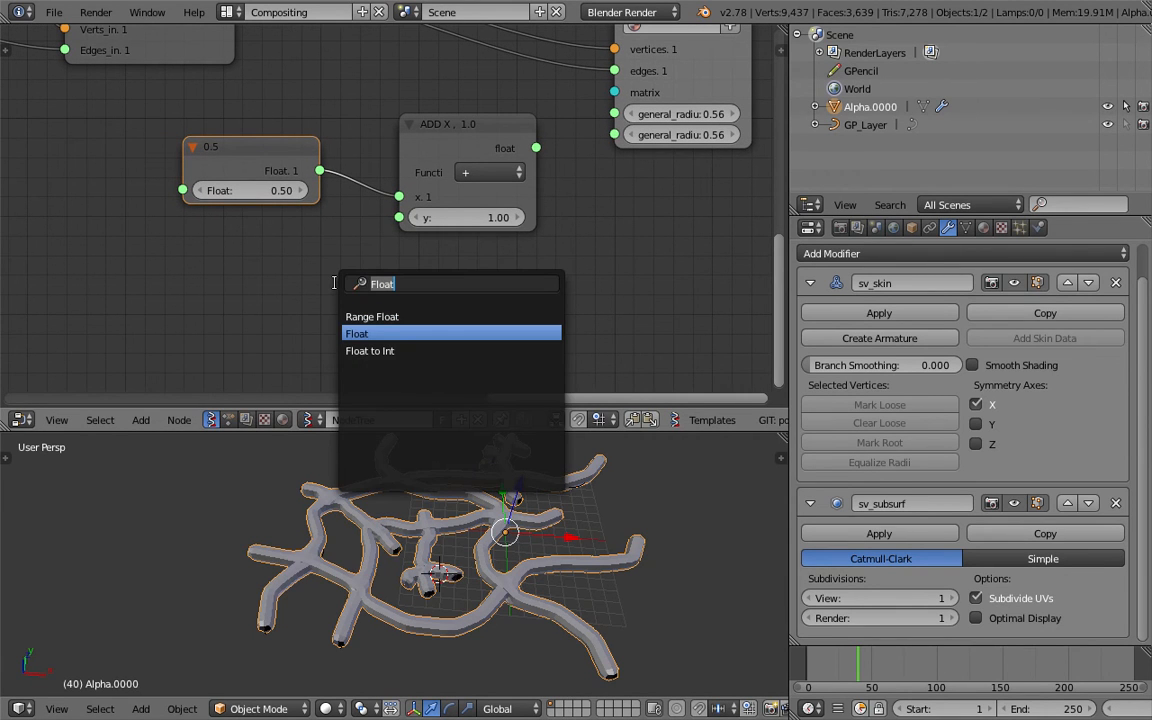
text(random n)
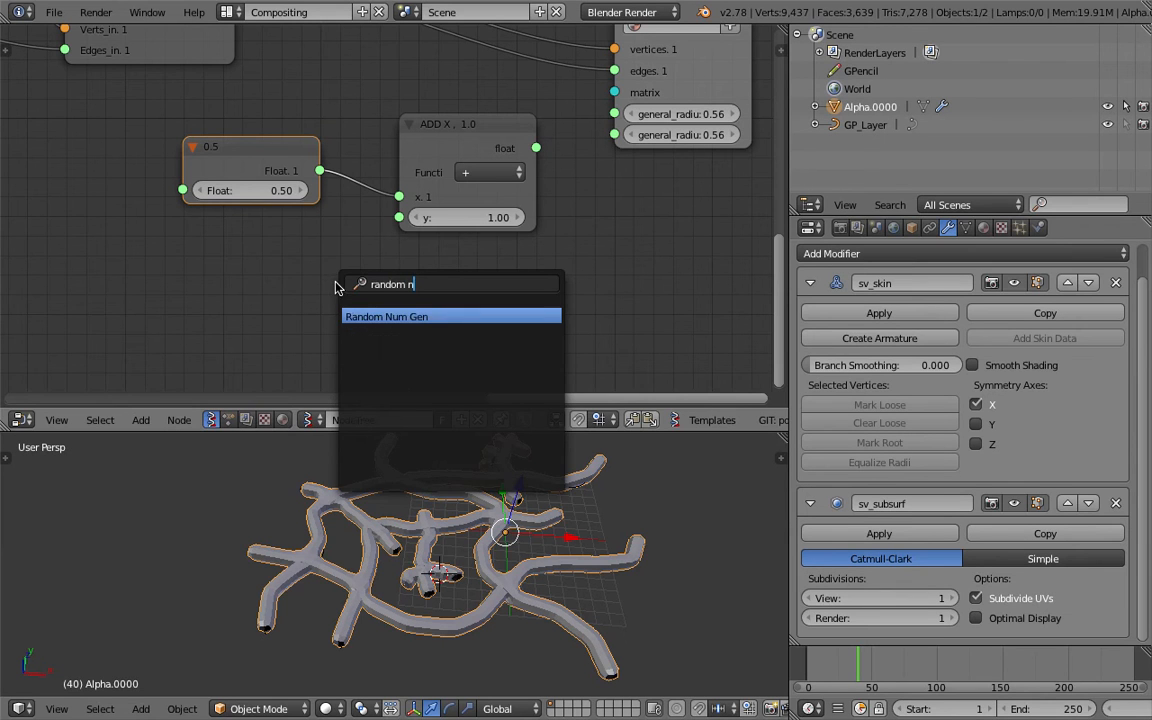
key(Return)
click(202, 252)
key(ctrl+s)
click(203, 253)
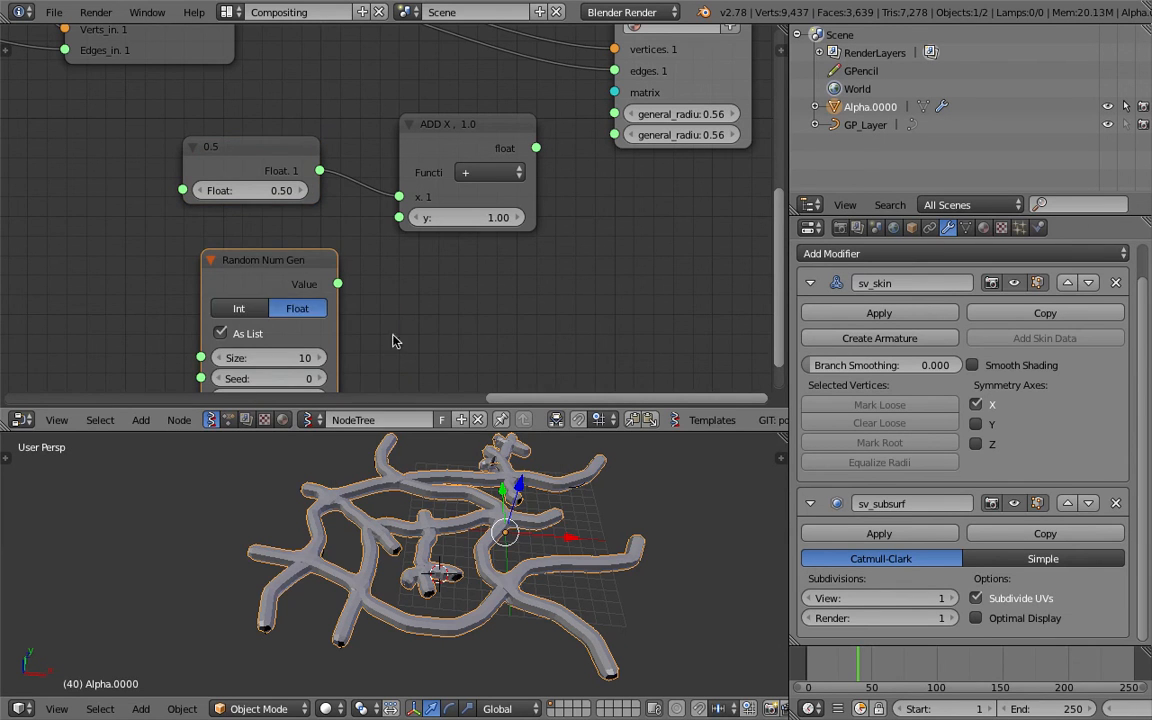
Step: Link the Random Num Gen's Float output to the addition node's y input and the sum to both Skin Mesher general radius inputs
click(309, 307)
middle_drag(431, 335, 423, 283)
key(ctrl+s)
click(423, 279)
drag(331, 234, 580, 90)
drag(556, 175, 541, 174)
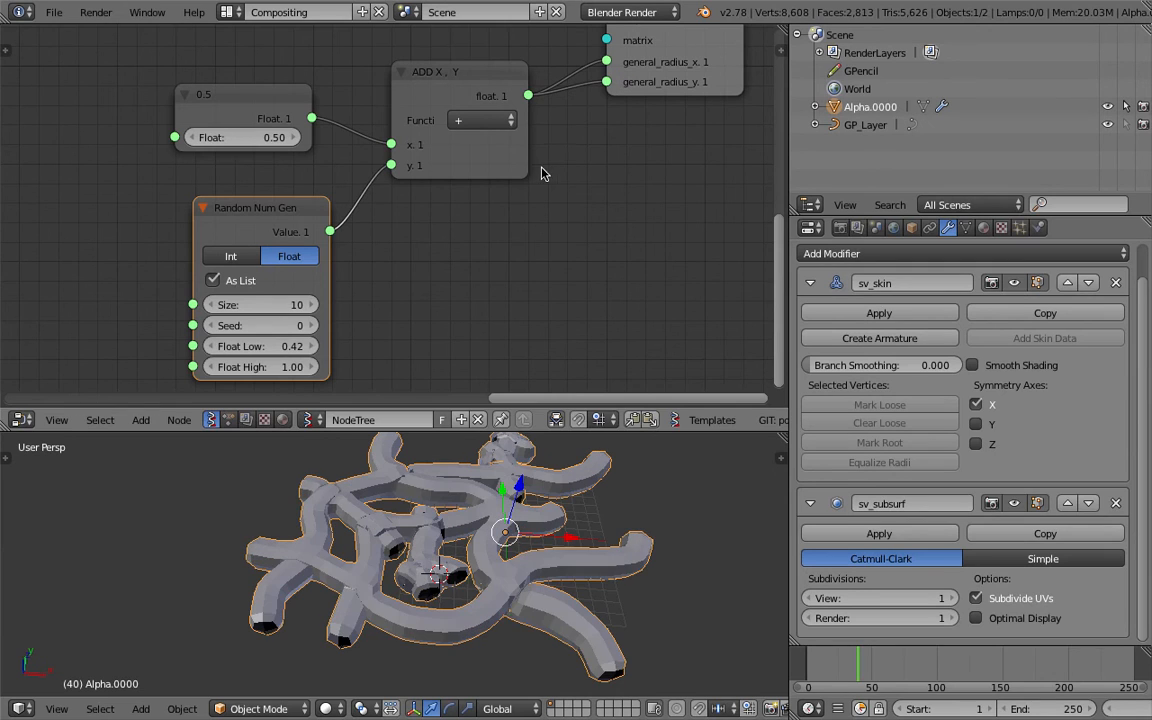
Step: Set the Float node's value to 0.3 and the Random Num Gen's Float Low to 0.1
text(0.3)
key(Return)
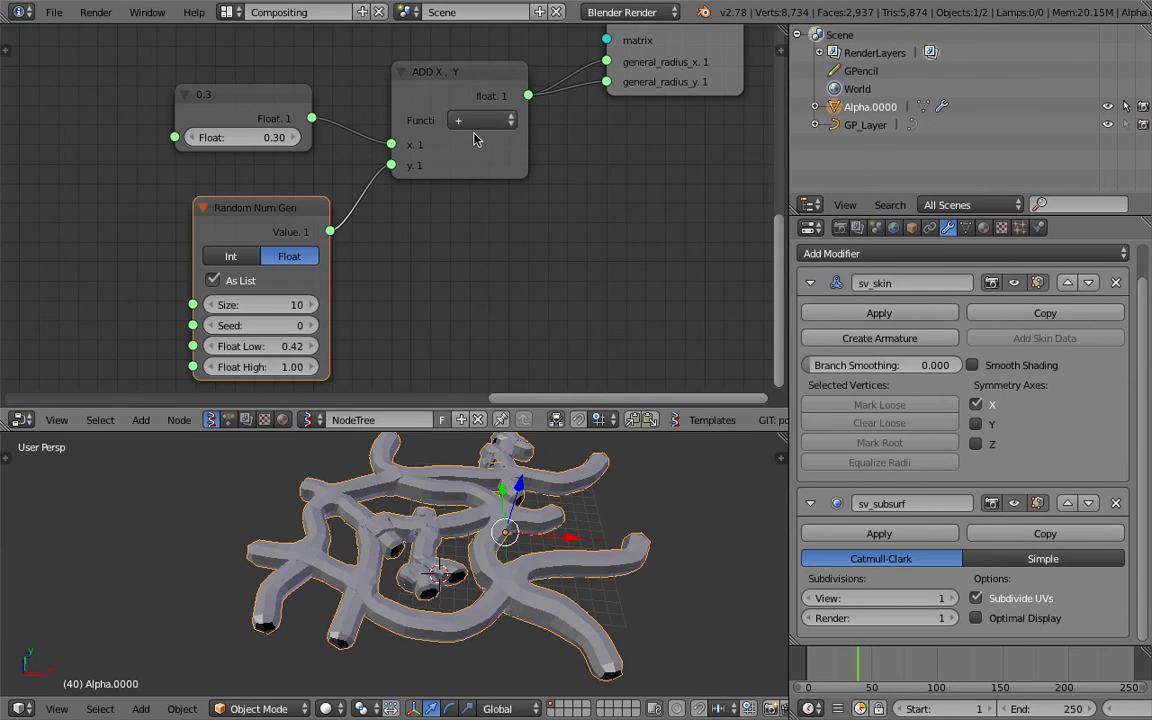
text(0.1)
key(Return)
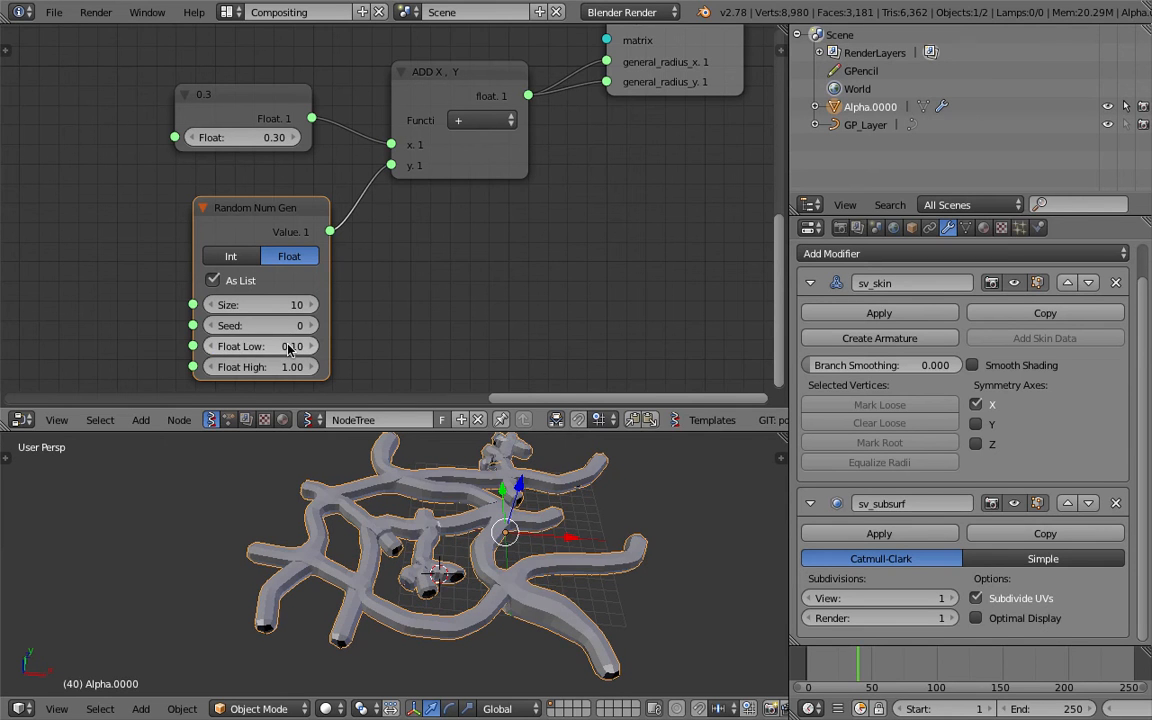
Step: Set the Random Num Gen's Size to 123, Seed to 135, Float Low to -0.59 and Float High to 0.85
drag(271, 324, 315, 305)
key(ctrl+s)
click(530, 508)
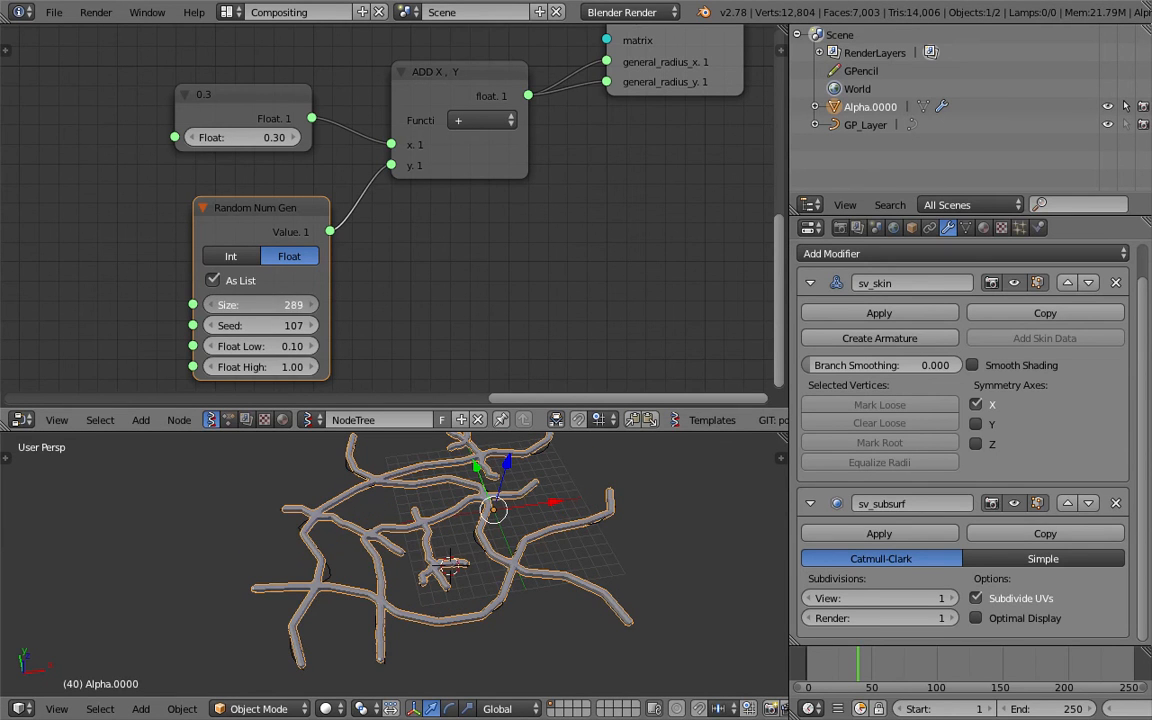
drag(315, 305, 290, 305)
mouse_move(290, 305)
mouse_down()
mouse_move(255, 305)
mouse_move(272, 305)
mouse_up()
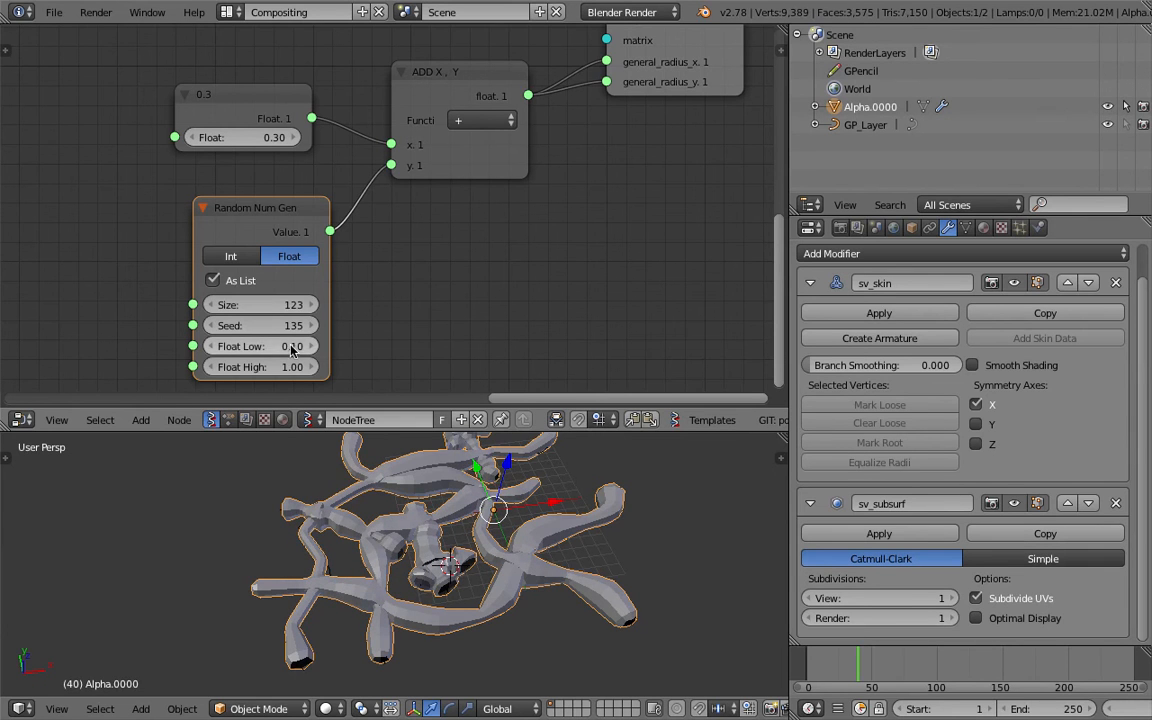
drag(283, 349, 254, 367)
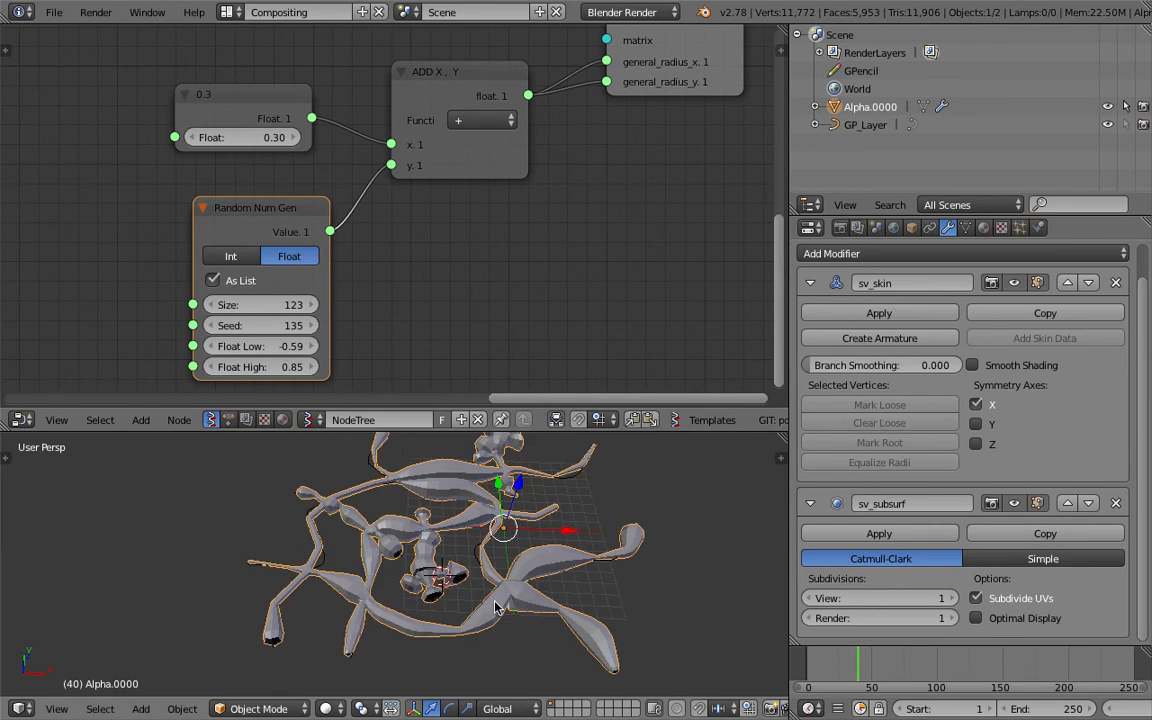
Step: Set the Random Num Gen's Seed to 178 and its Size to 152
drag(250, 326, 306, 306)
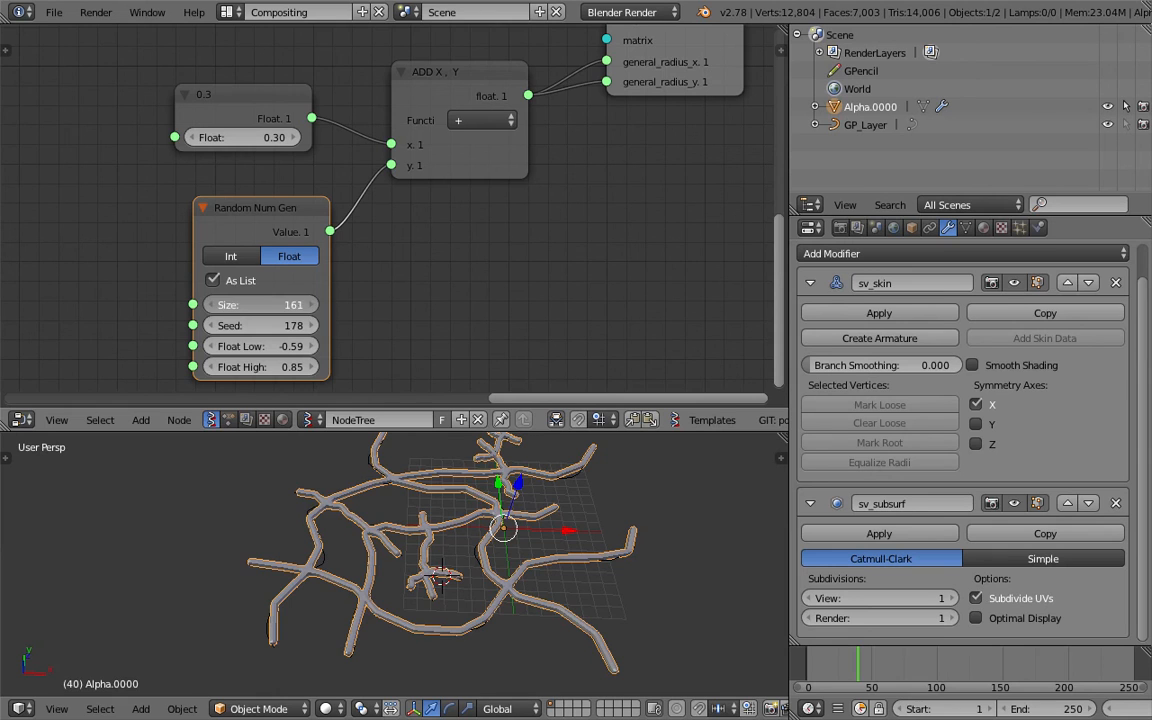
click(309, 306)
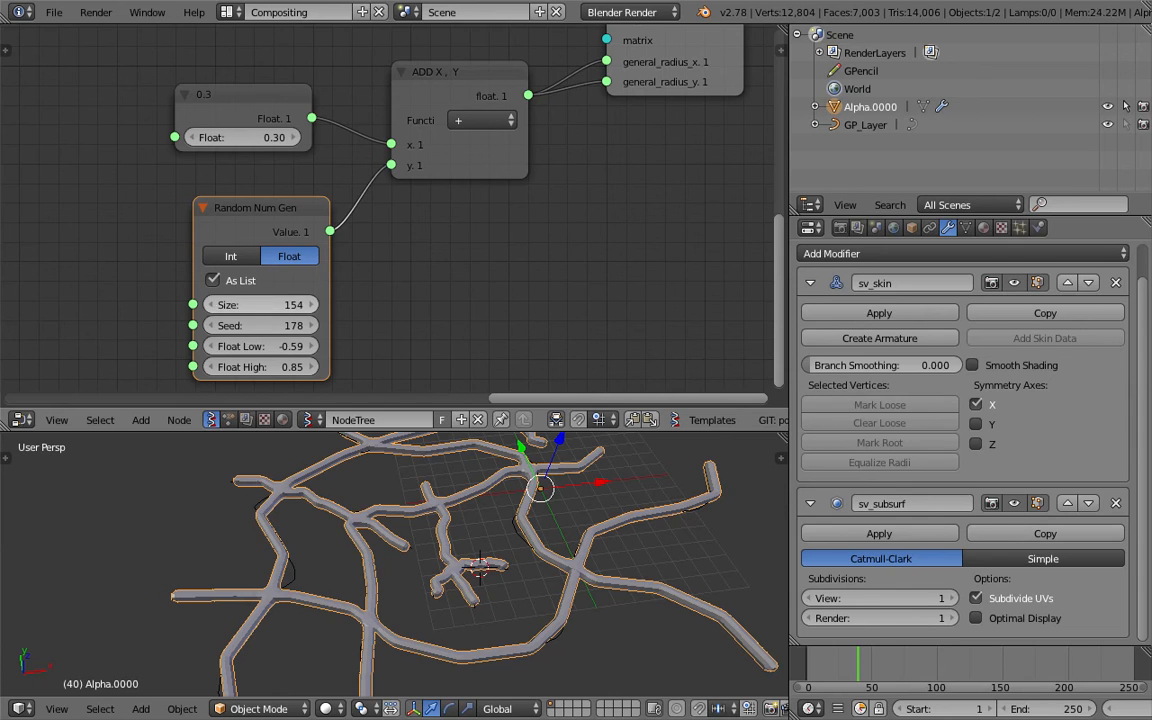
click(211, 305)
click(211, 305)
click(211, 305)
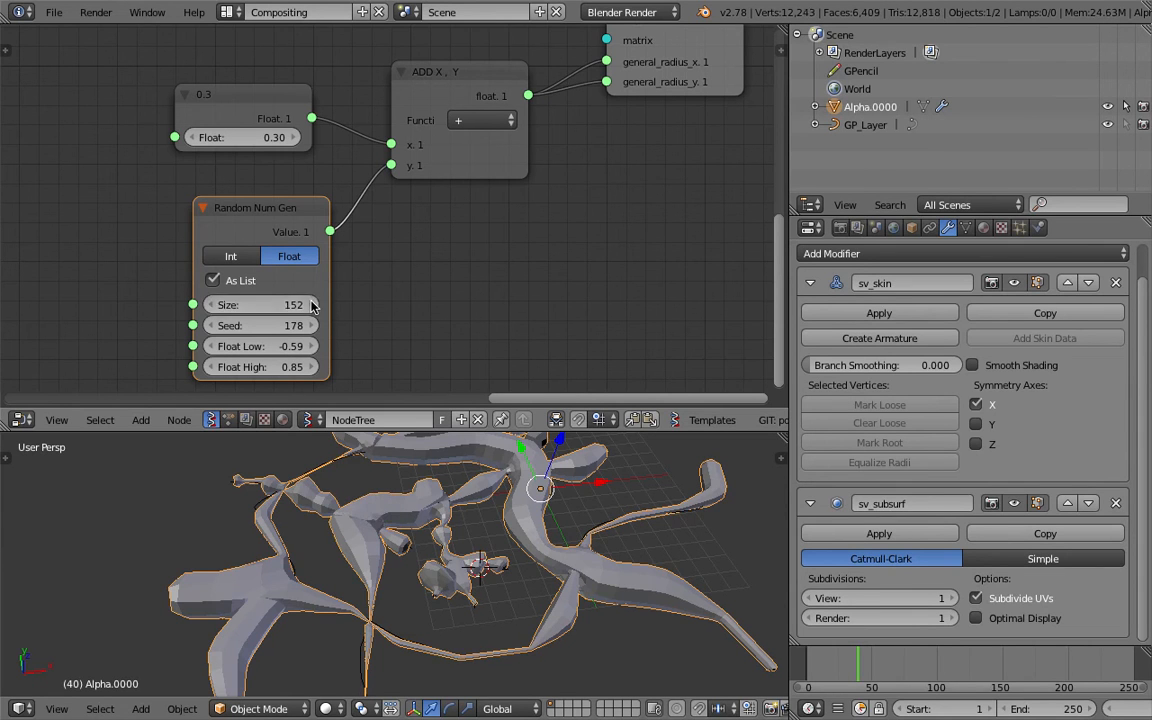
click(311, 306)
click(210, 306)
Step: Set the Float node's value to 0.75 and the Random Num Gen's Float Low to -0.47 and Float High to 0.22
middle_drag(367, 274, 363, 252)
drag(244, 116, 268, 119)
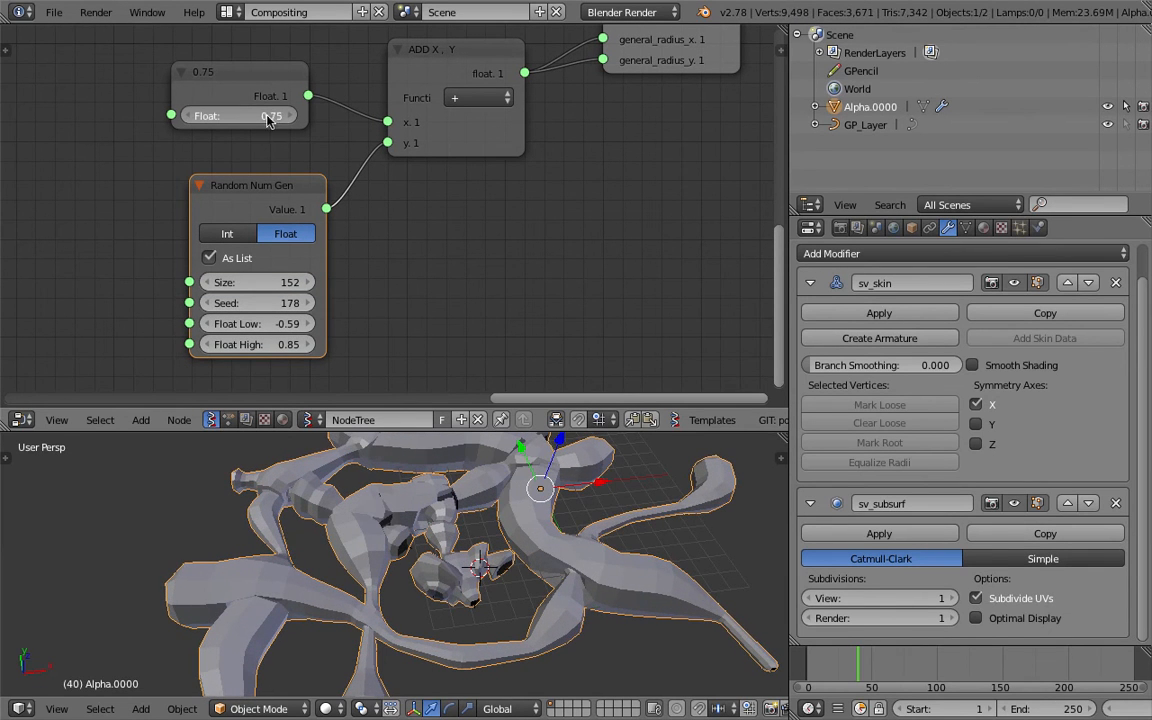
click(284, 345)
drag(284, 345, 233, 324)
middle_drag(484, 534, 618, 570)
scroll(502, 570, down, 3)
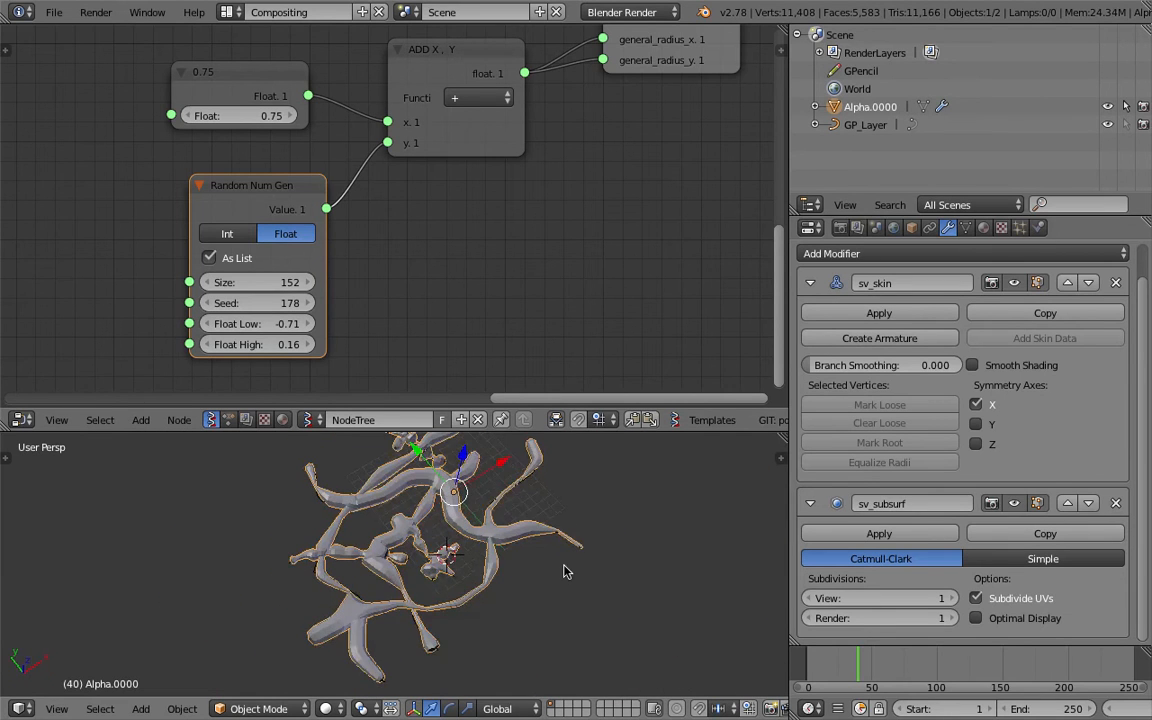
scroll(564, 567, up, 2)
drag(245, 324, 281, 345)
key(ctrl+s)
click(283, 351)
Step: Deselect all objects in the 3D view and save the file
middle_drag(640, 588, 599, 599)
key(a)
click(54, 12)
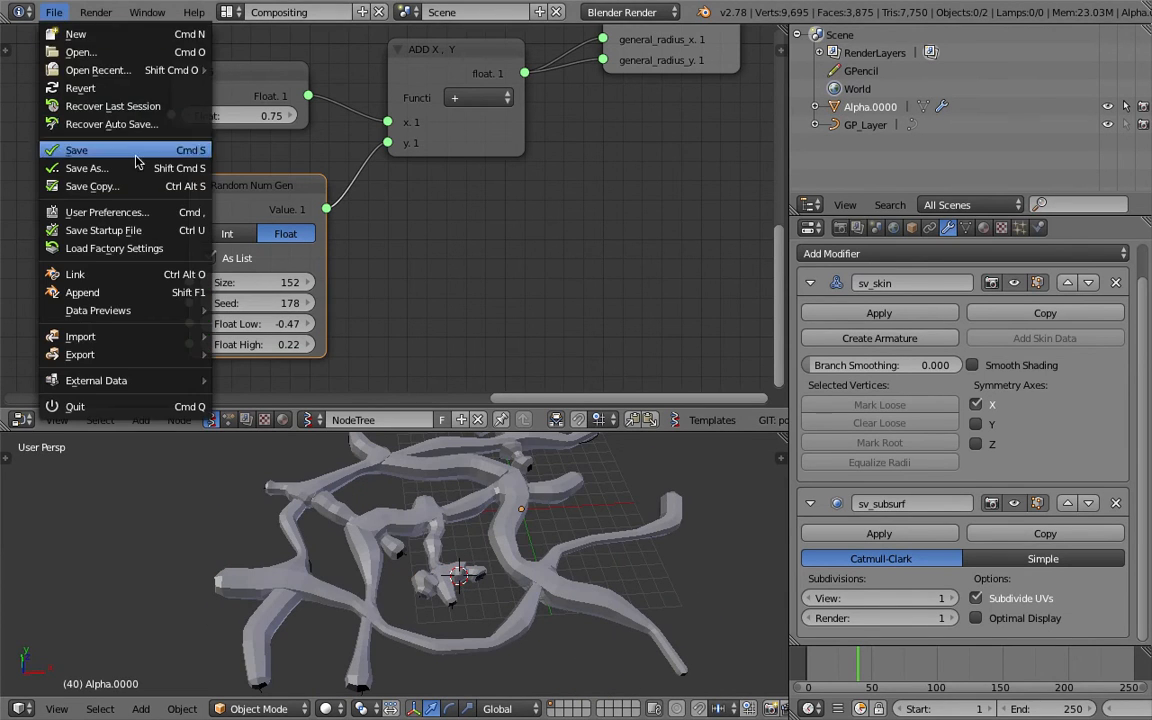
click(85, 160)
click(1018, 81)
click(1087, 60)
Step: Enlarge the 3D viewport over most of the node editor and bring the view inside one of the skinned tubes
scroll(320, 511, up, 5)
middle_drag(360, 573, 495, 455)
drag(505, 405, 515, 70)
key(ctrl+s)
click(463, 297)
scroll(458, 283, up, 10)
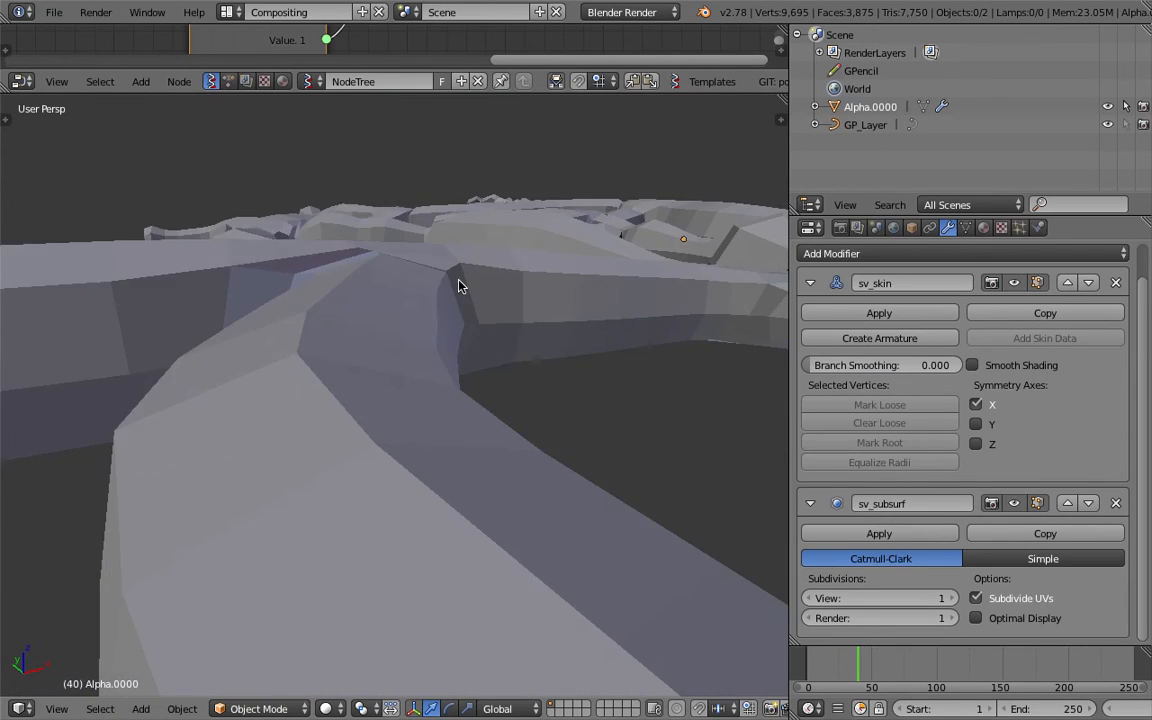
scroll(452, 278, up, 8)
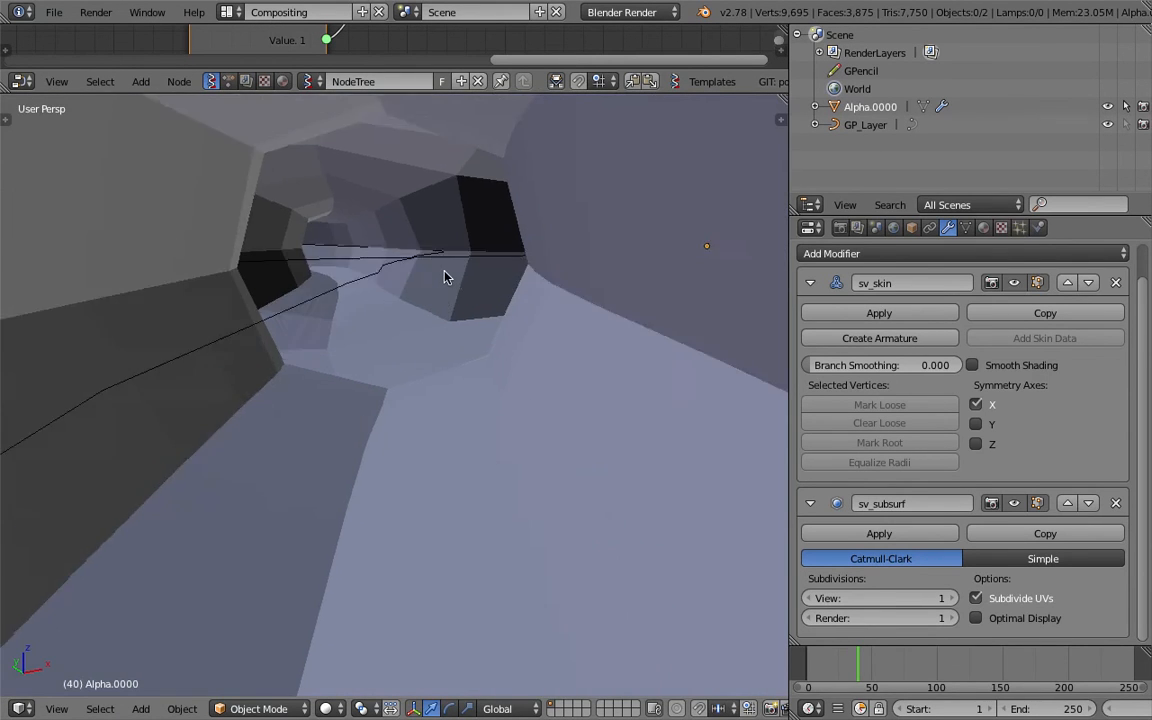
scroll(444, 271, up, 3)
shift+middle_drag(444, 271, 485, 311)
key(ctrl+s)
click(456, 307)
Step: Examine the tunnel interiors and junctions of the skinned maze by moving through them in walk navigation
key(shift+f)
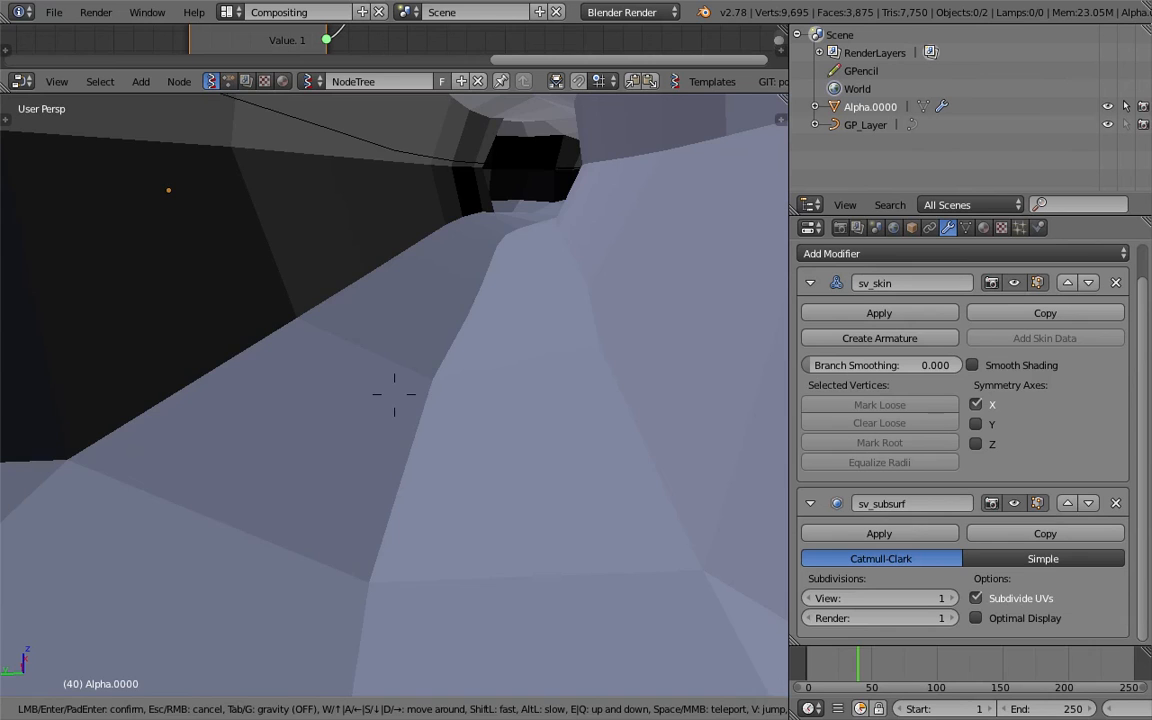
key(w)
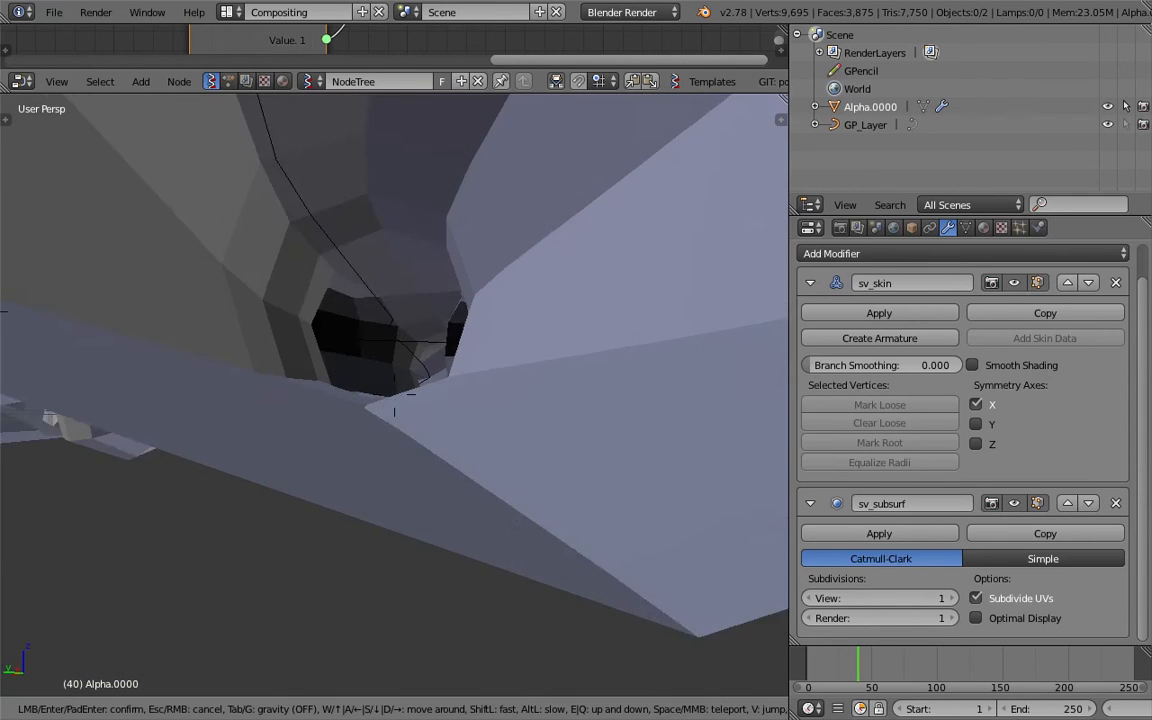
key(w)
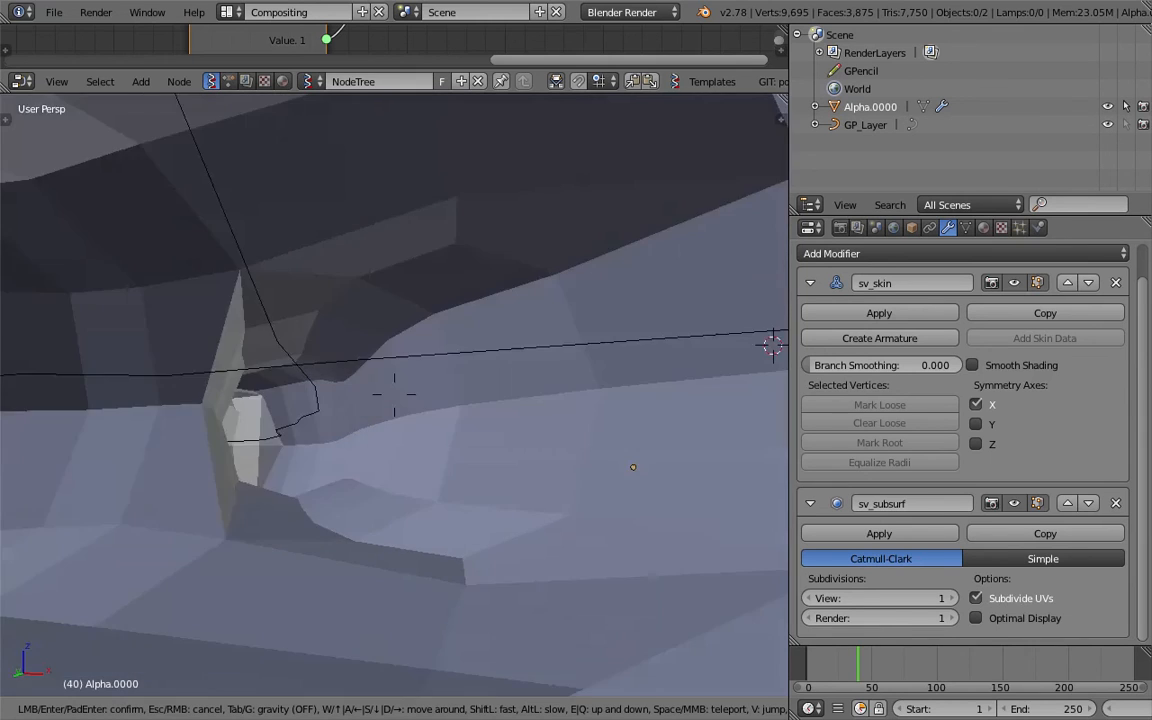
key(w)
key(w)
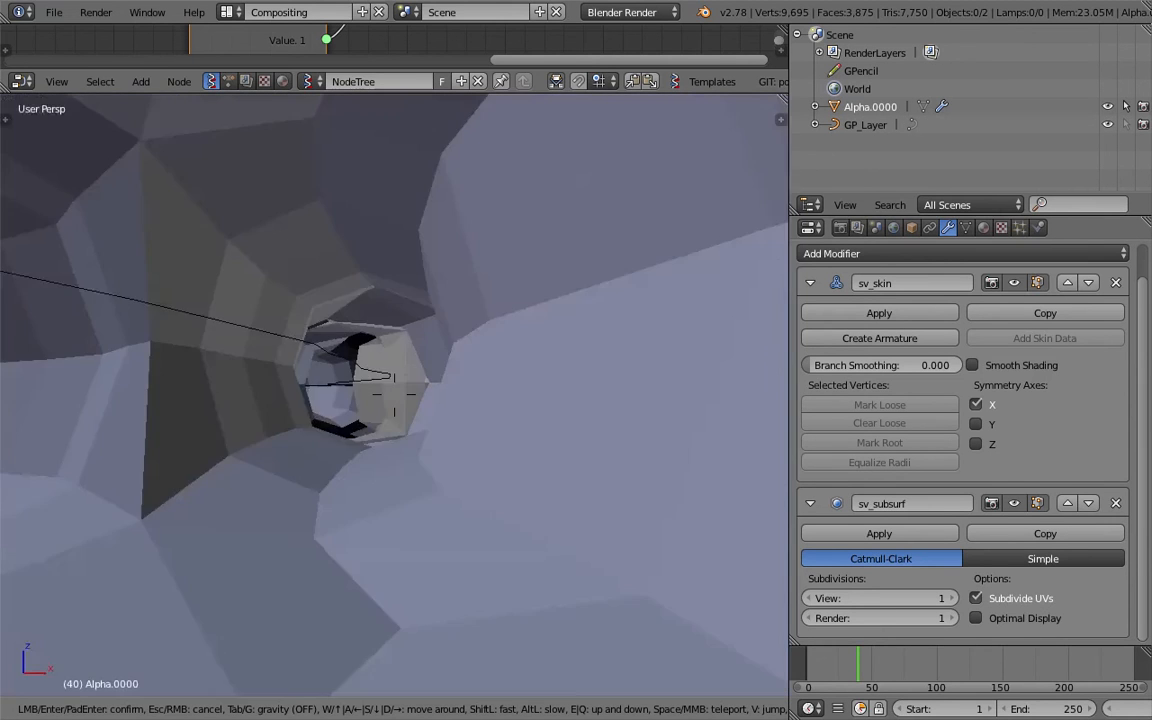
key(w)
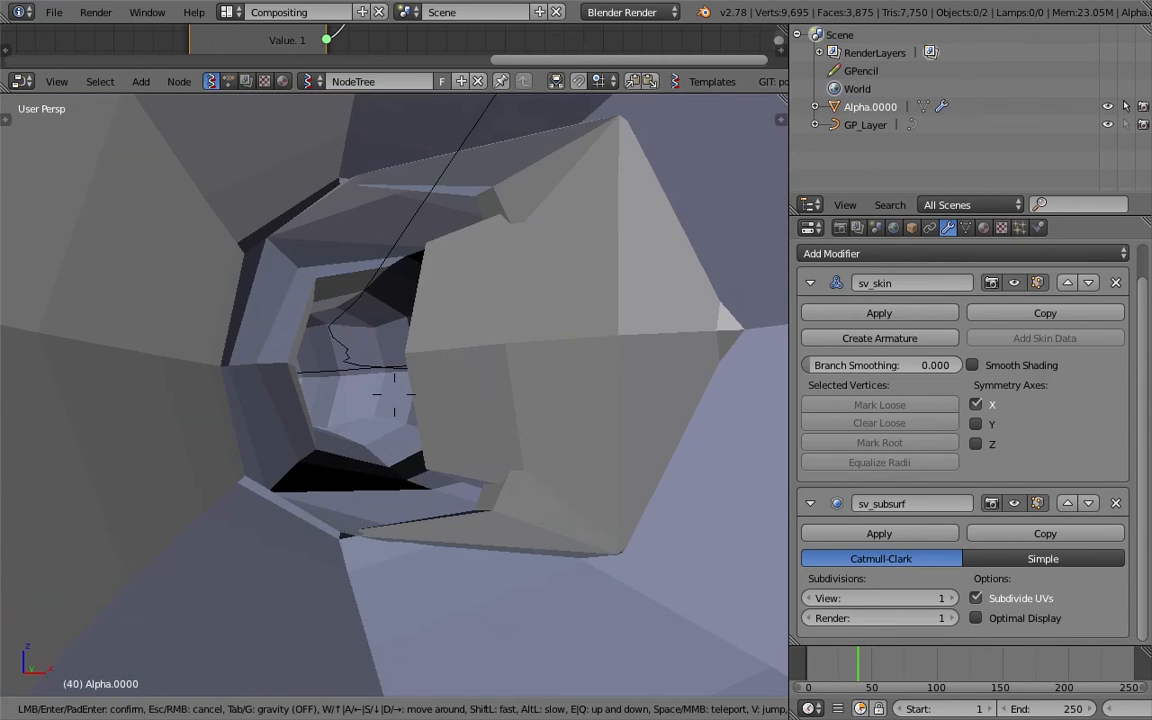
key(w)
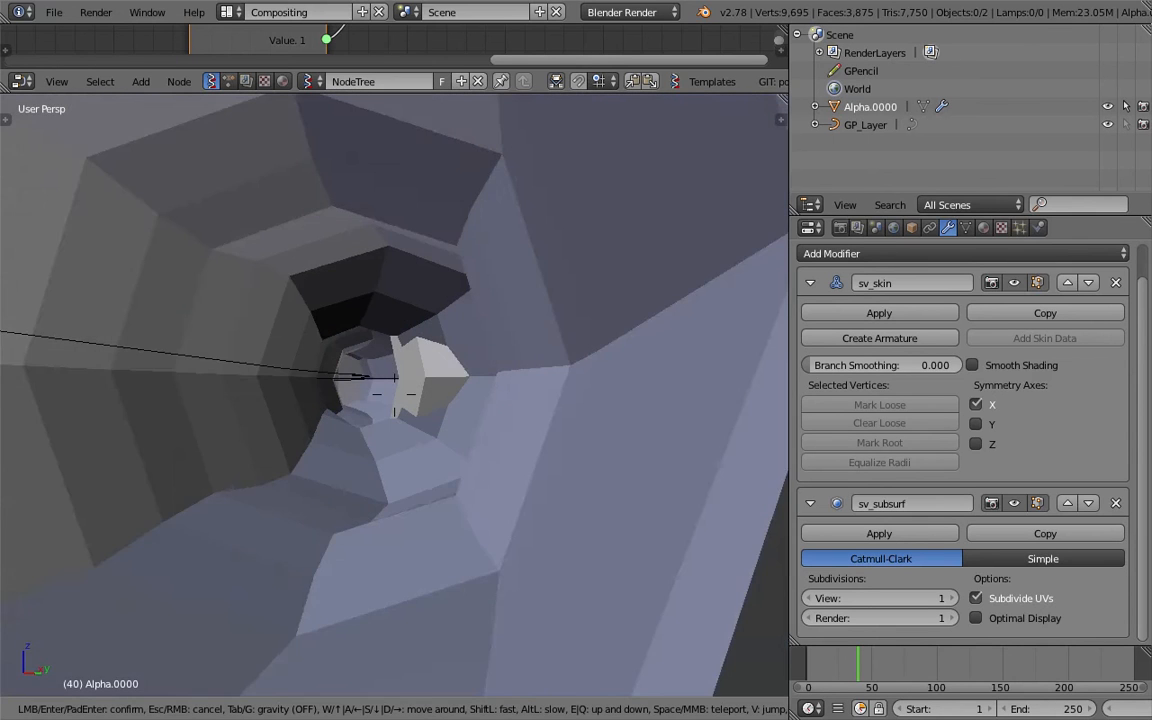
key(w)
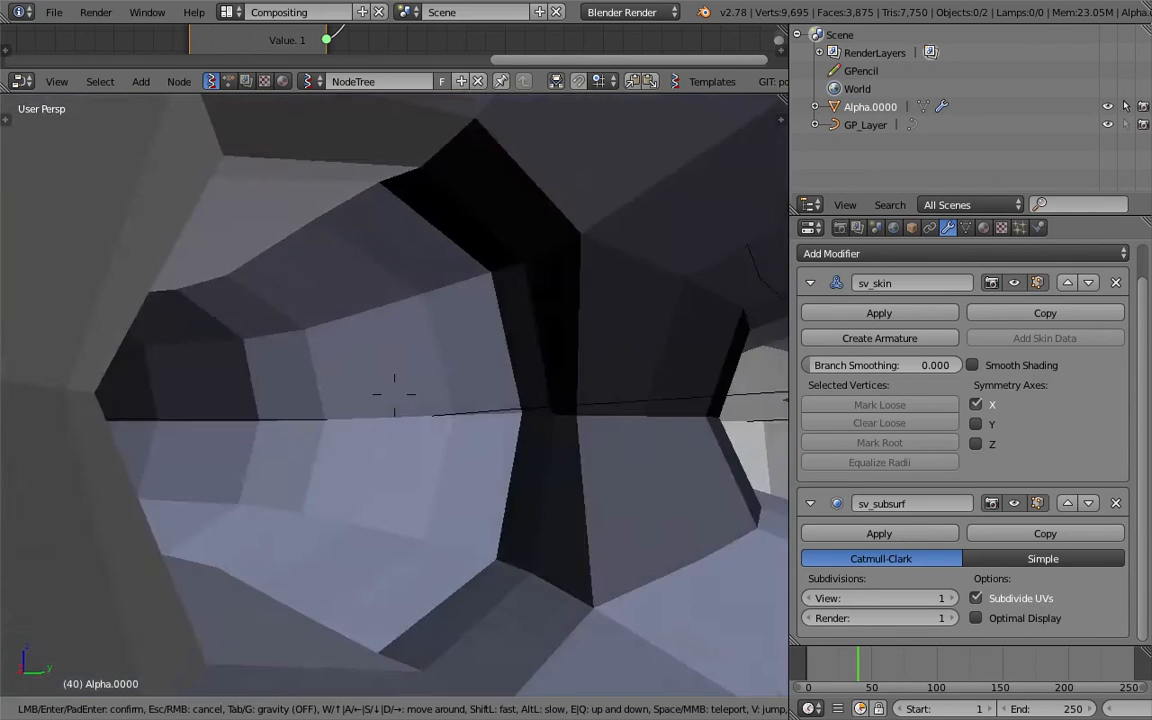
key(w)
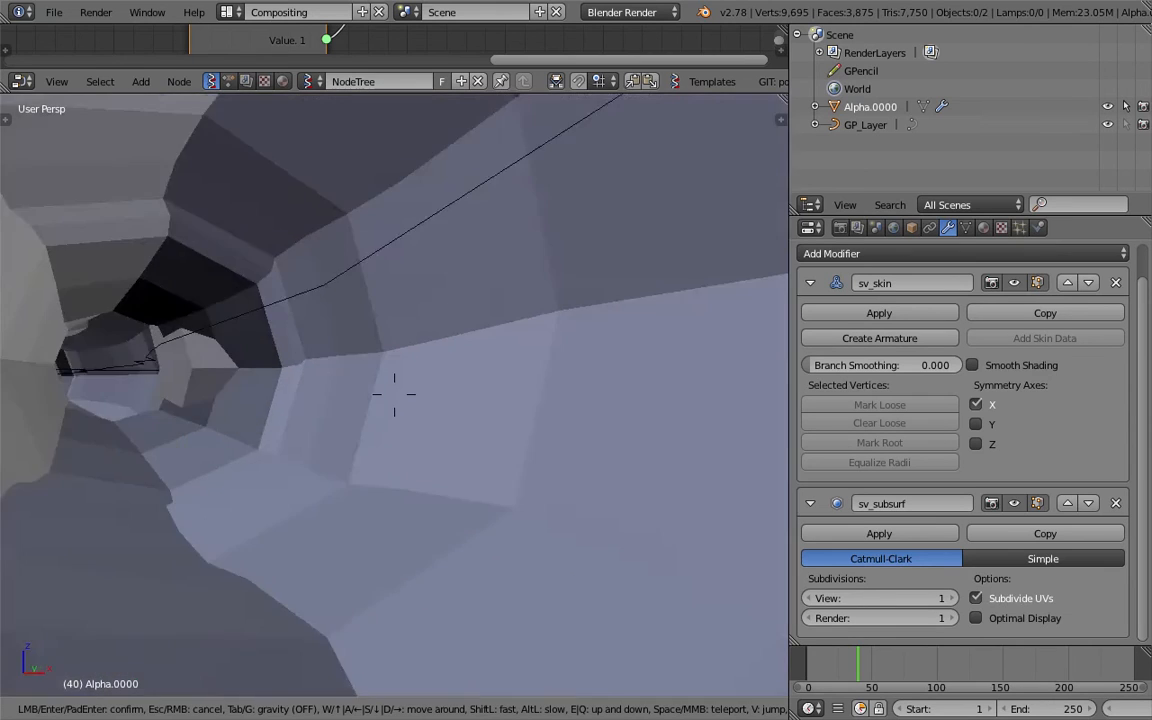
key(w)
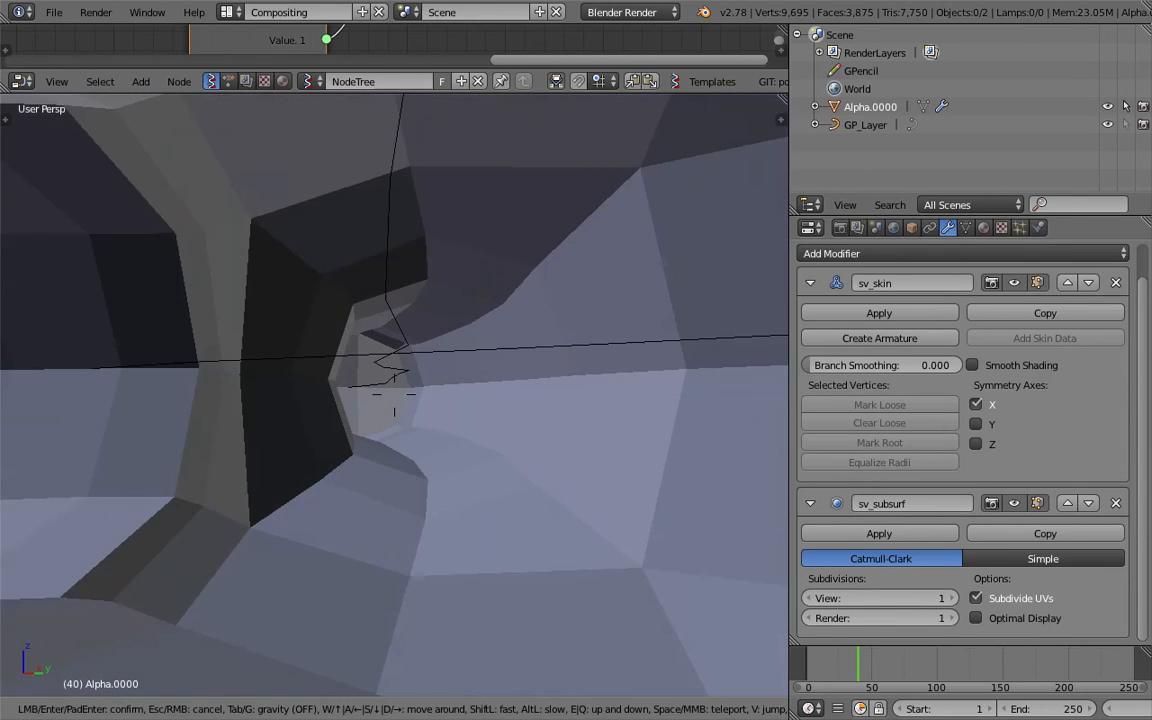
key(w)
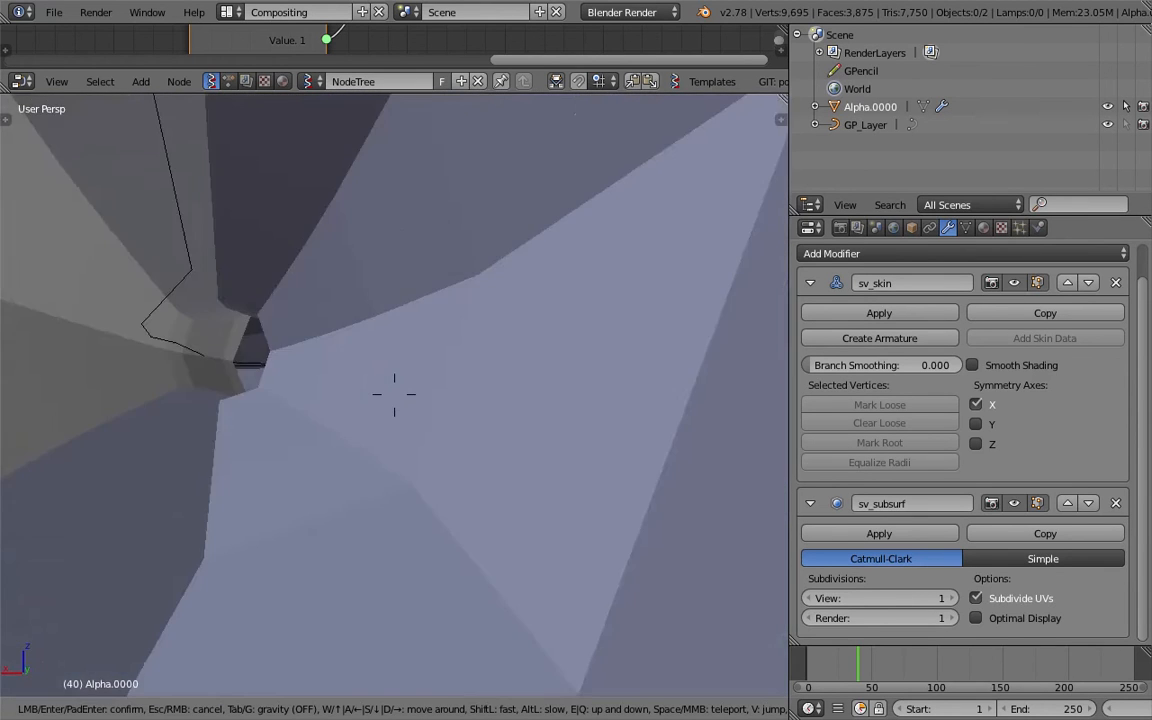
key(w)
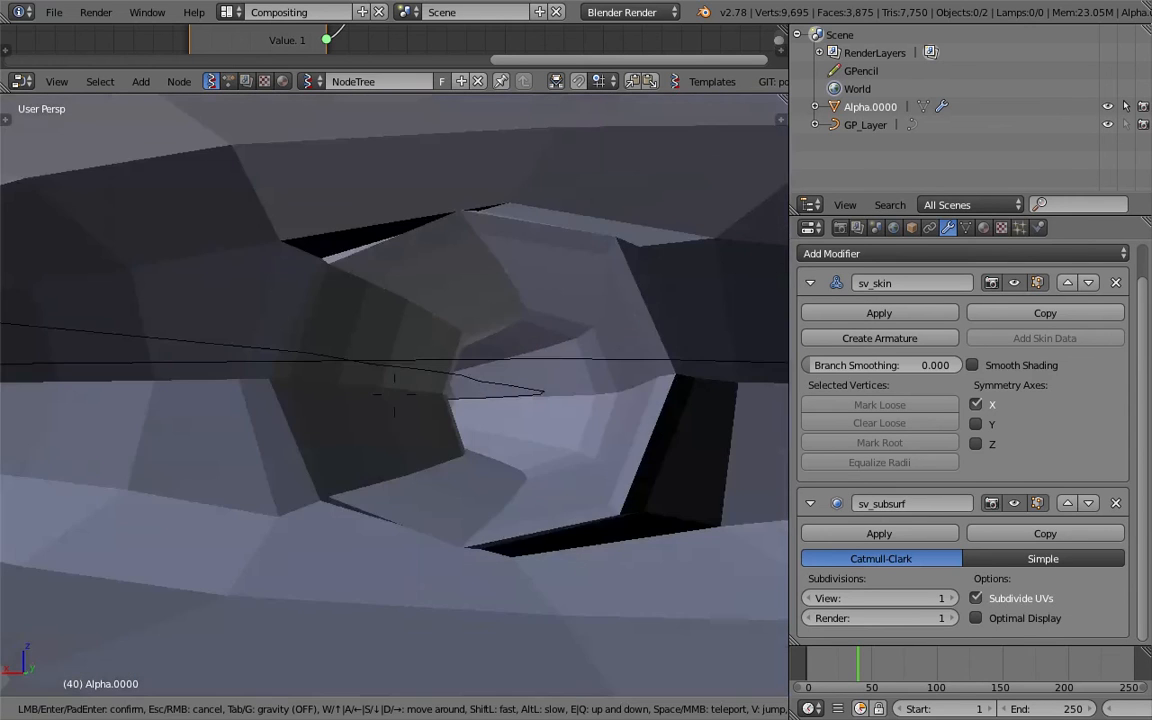
key(w)
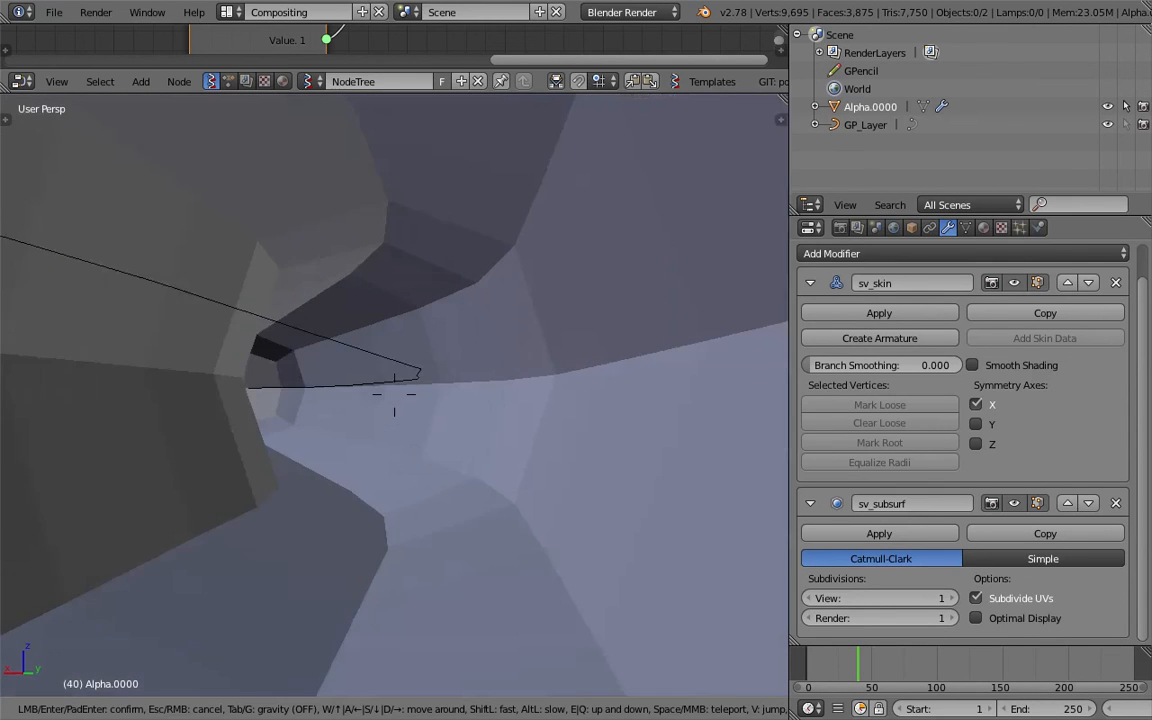
key(w)
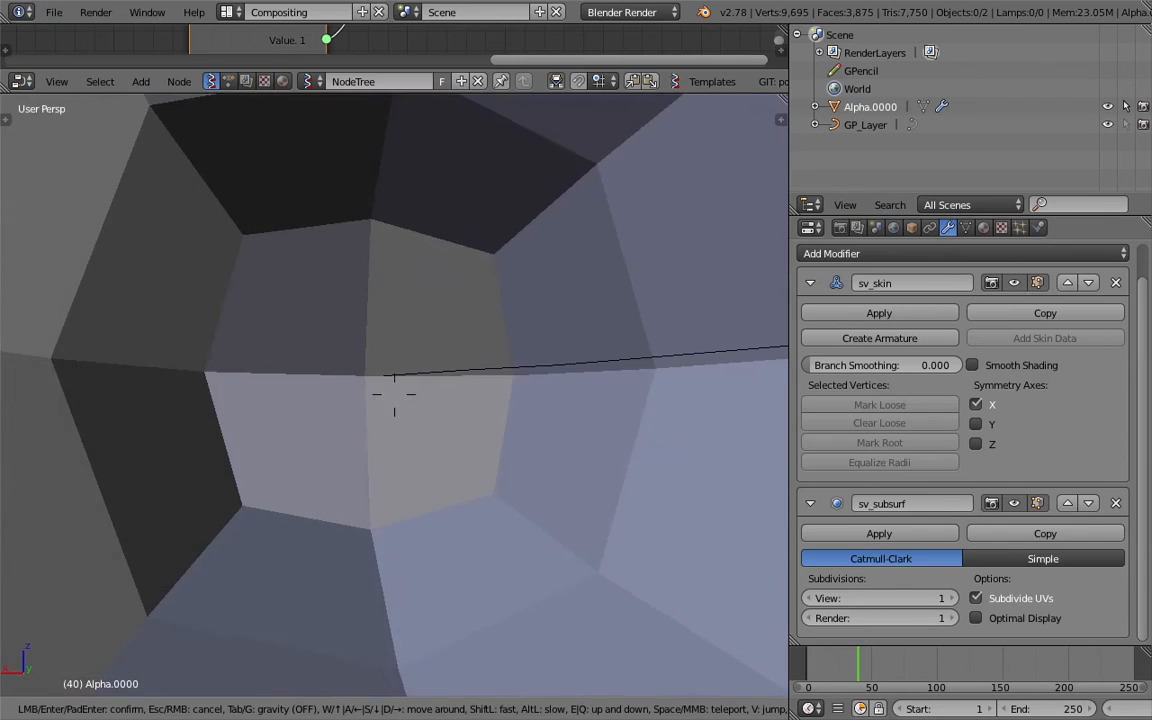
key(w)
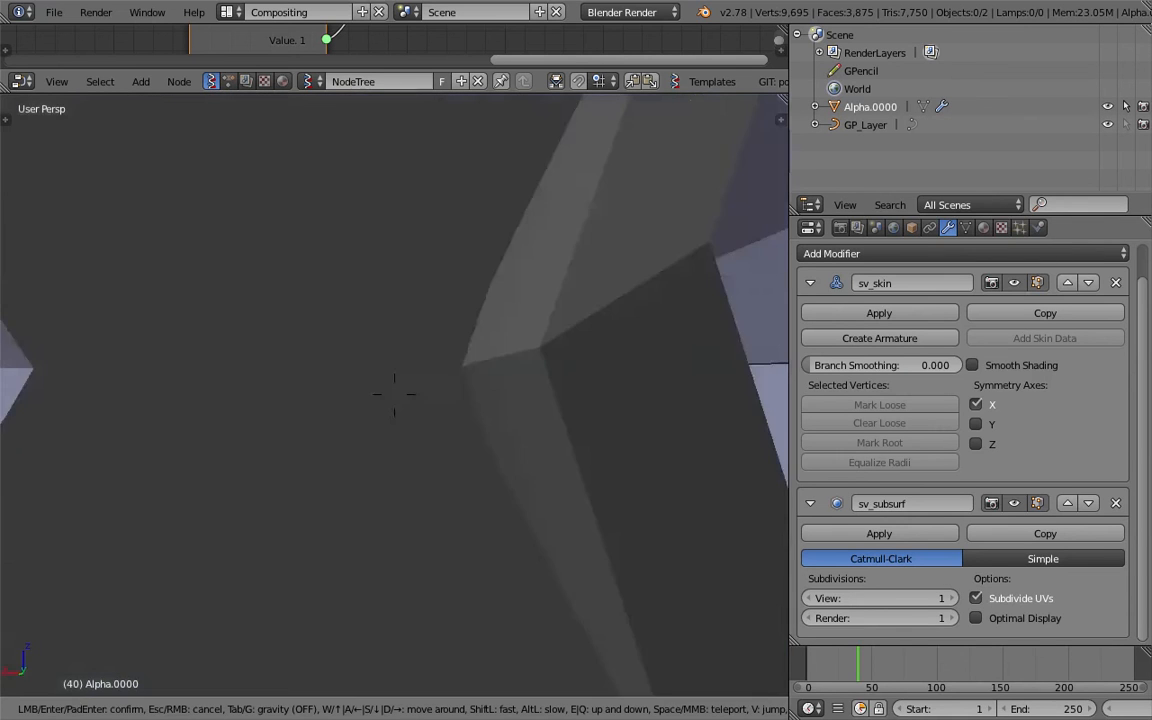
key(w)
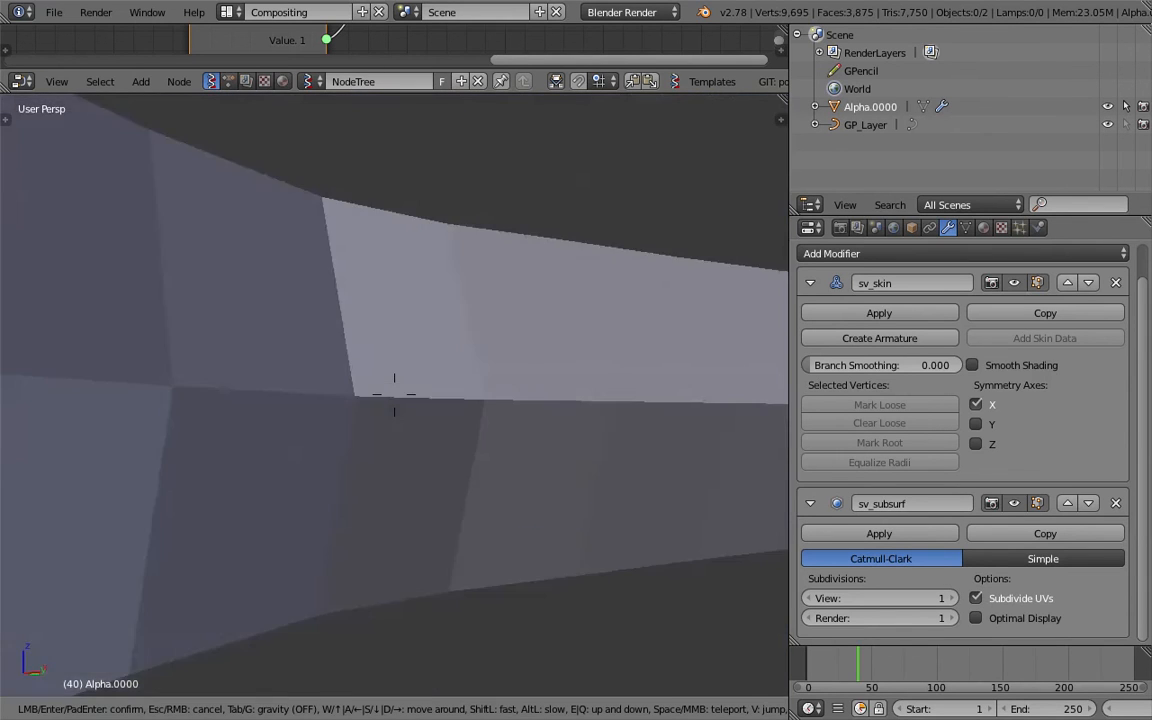
key(Escape)
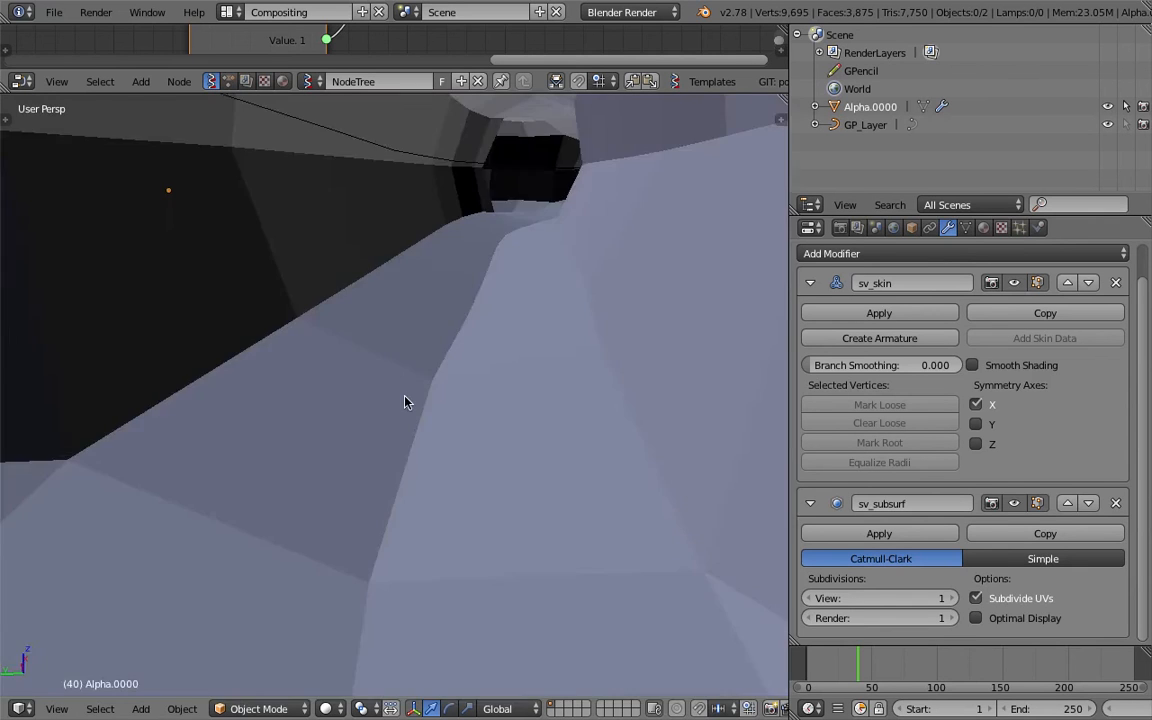
Step: Leave the tunnel interior, save the file and select the skinned maze mesh
scroll(360, 452, up, 8)
middle_drag(427, 388, 406, 400)
key(ctrl+s)
click(363, 430)
key(ctrl+s)
click(279, 437)
right_click(388, 488)
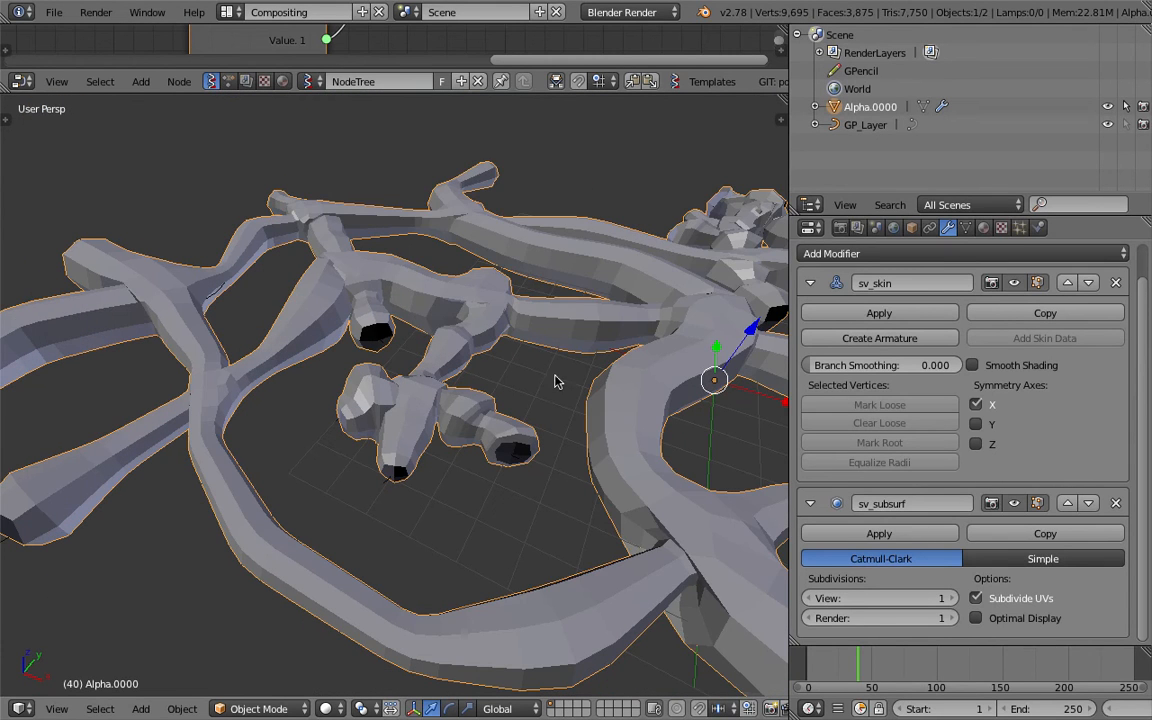
Step: Save the scene to the Desktop folder under the incremented file name maze_by_greasePencil_004.blend
click(903, 254)
scroll(607, 216, down, 5)
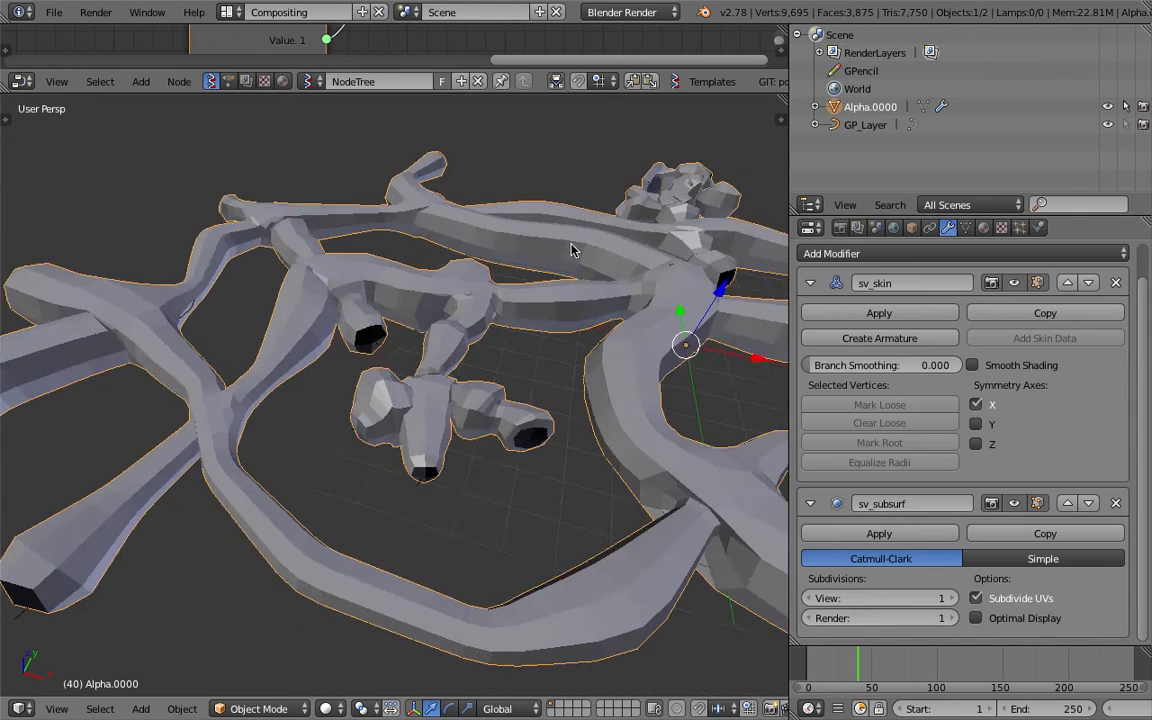
click(55, 13)
click(55, 13)
click(84, 168)
key(KP_Add)
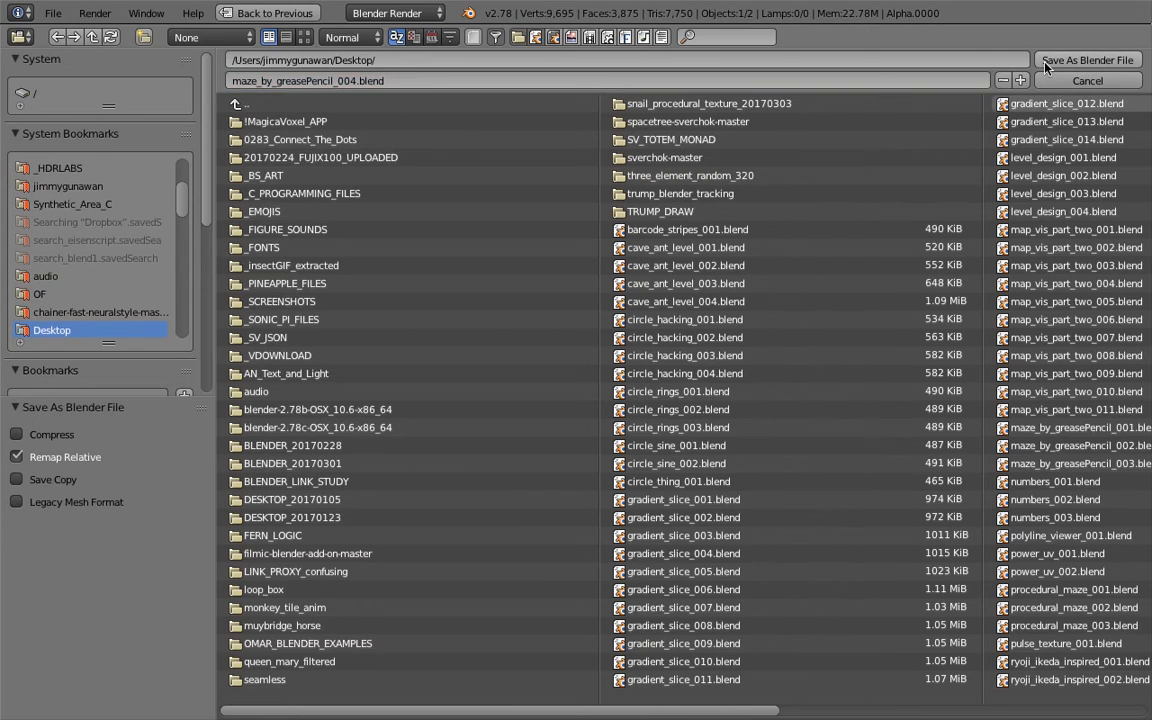
key(Return)
Step: Apply the sv_skin and sv_subsurf modifiers on the maze mesh
scroll(627, 378, up, 2)
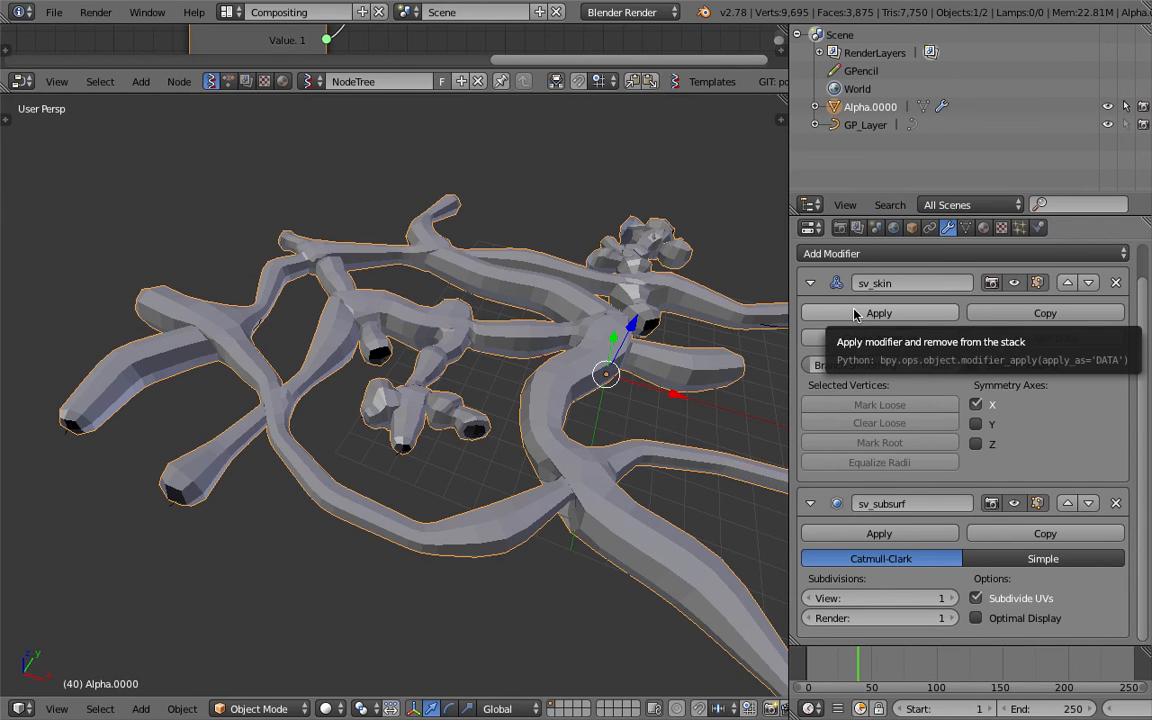
middle_drag(615, 329, 663, 330)
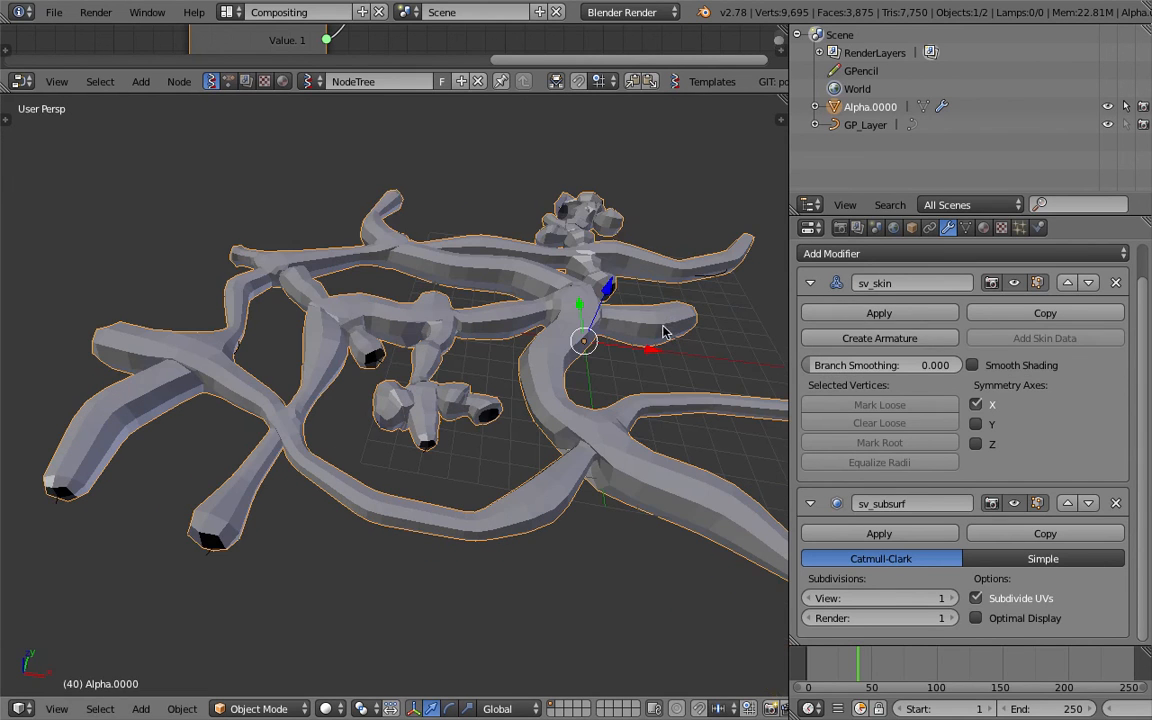
click(855, 314)
click(862, 316)
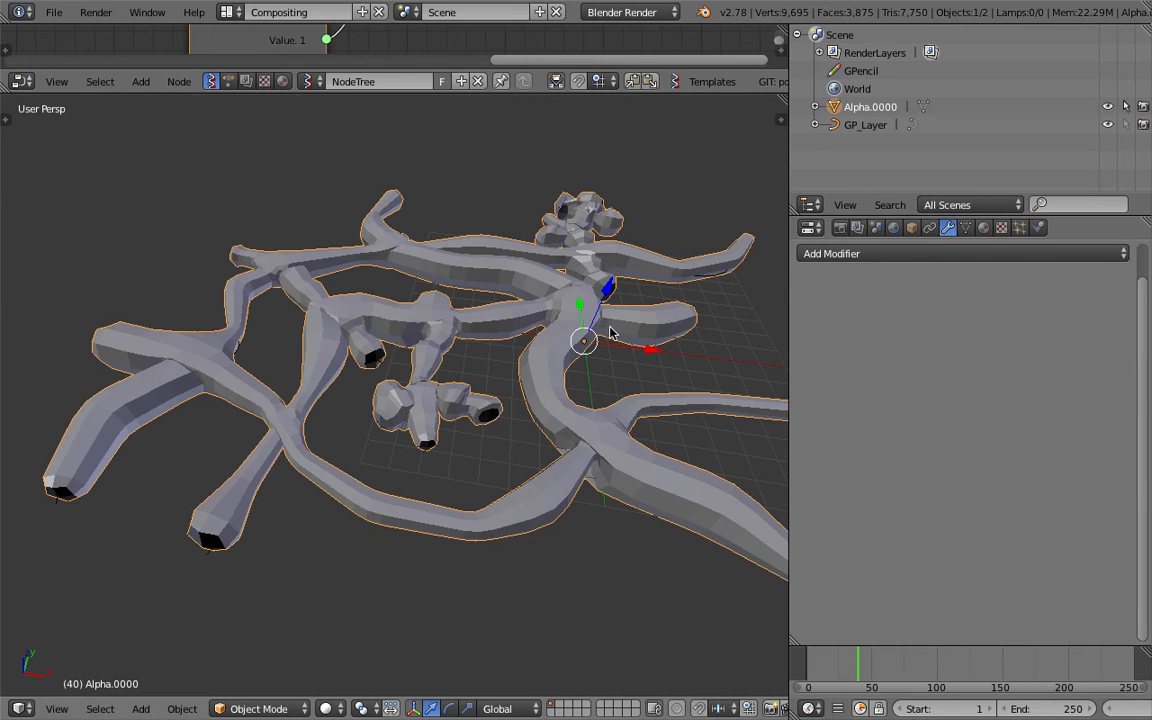
Step: Add a Subdivision Surface modifier followed by a Displace modifier to the maze mesh
middle_drag(612, 332, 650, 330)
click(918, 254)
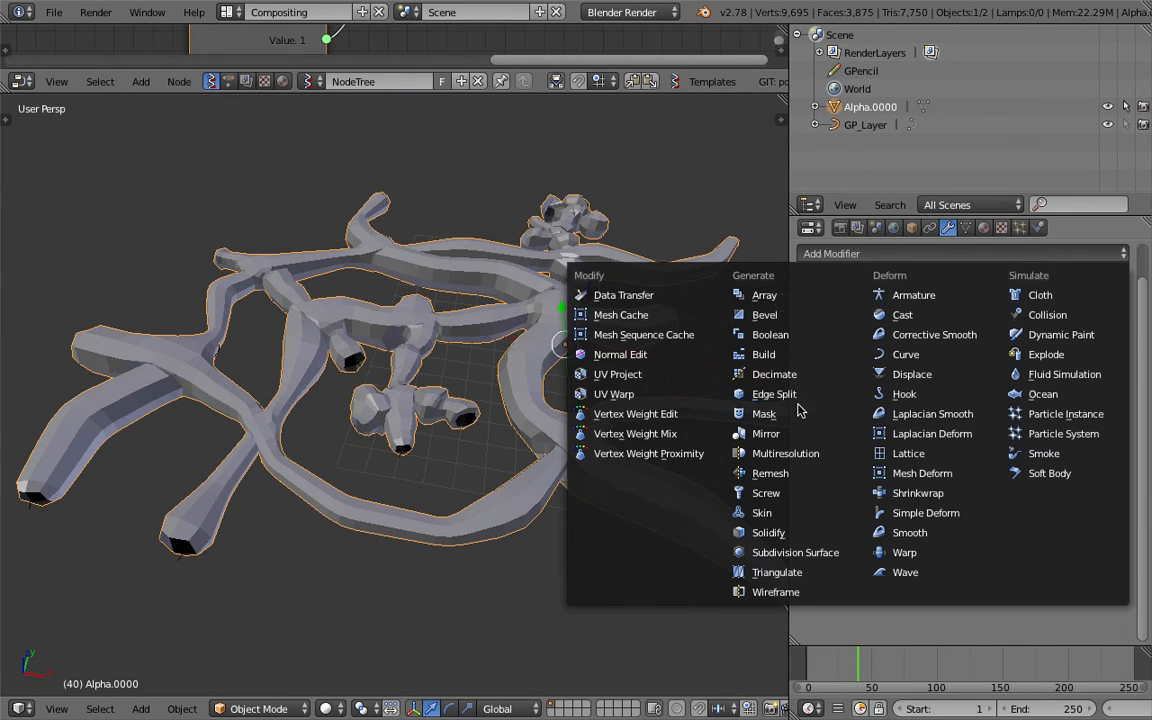
click(830, 551)
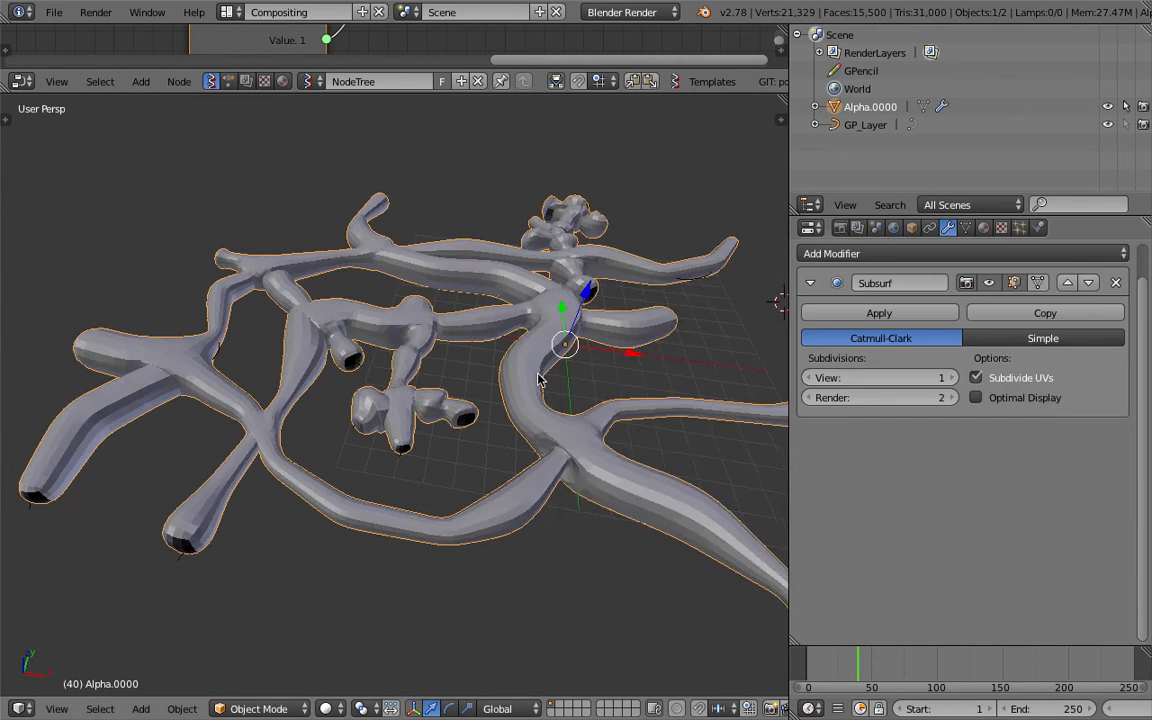
click(928, 253)
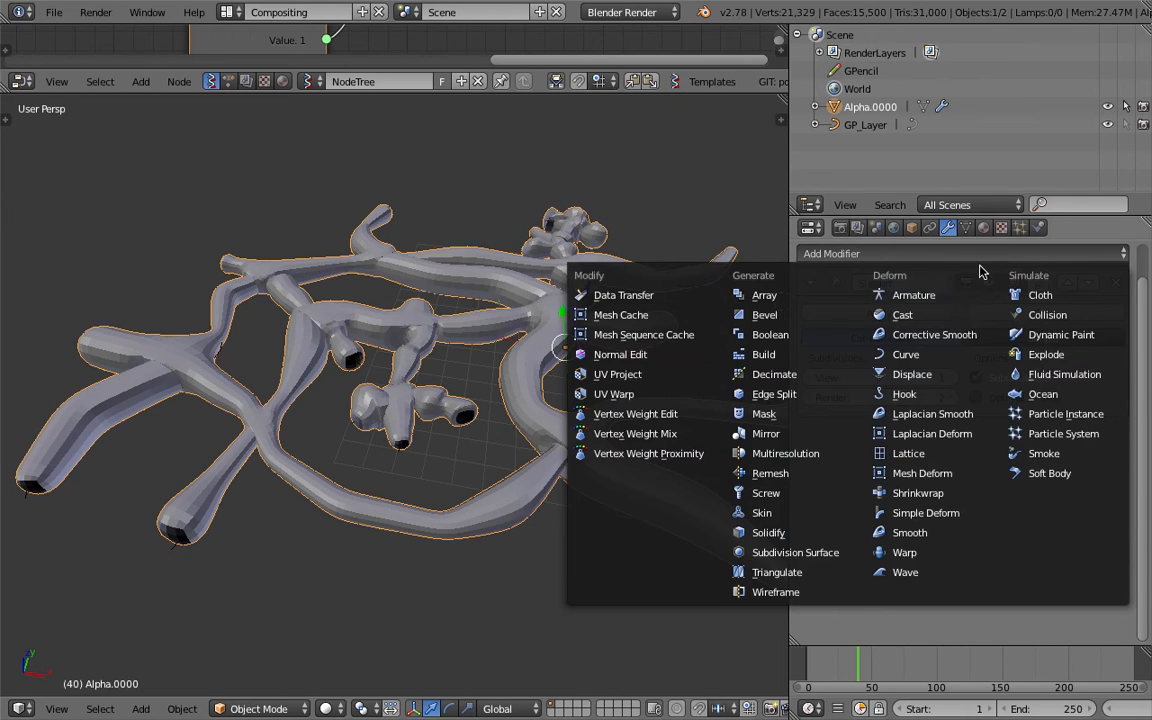
click(950, 378)
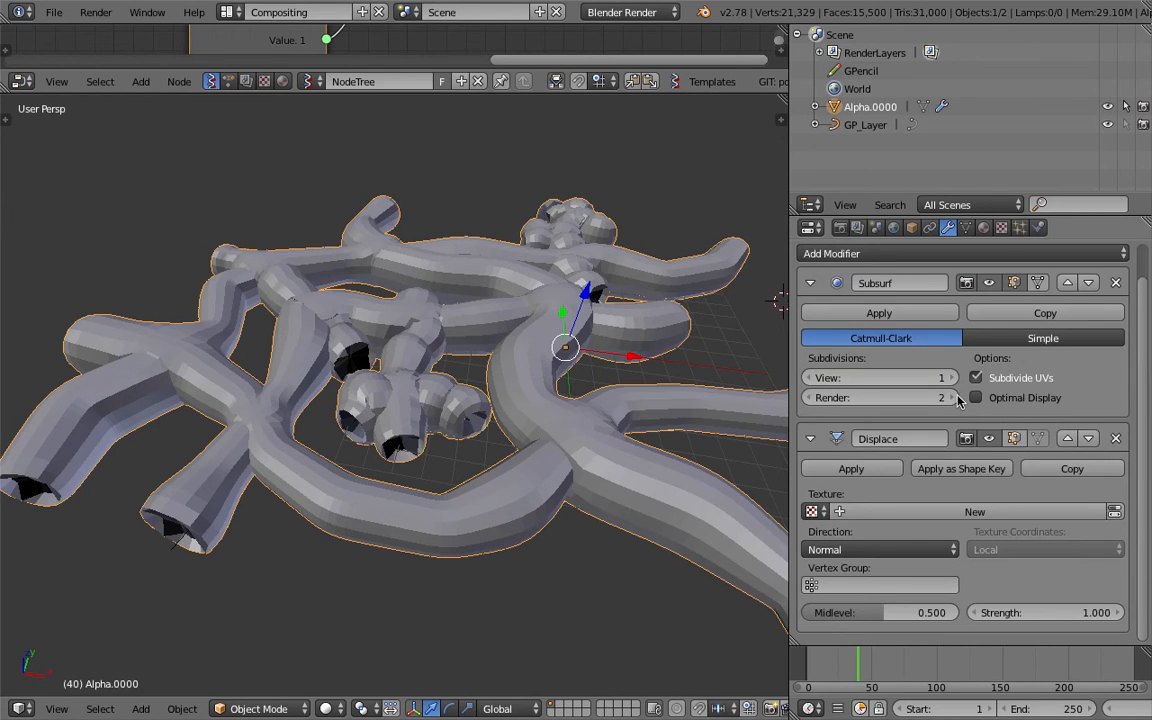
Step: Create a new texture for the Displace modifier and set its type to Musgrave
click(1066, 512)
click(1114, 511)
click(990, 366)
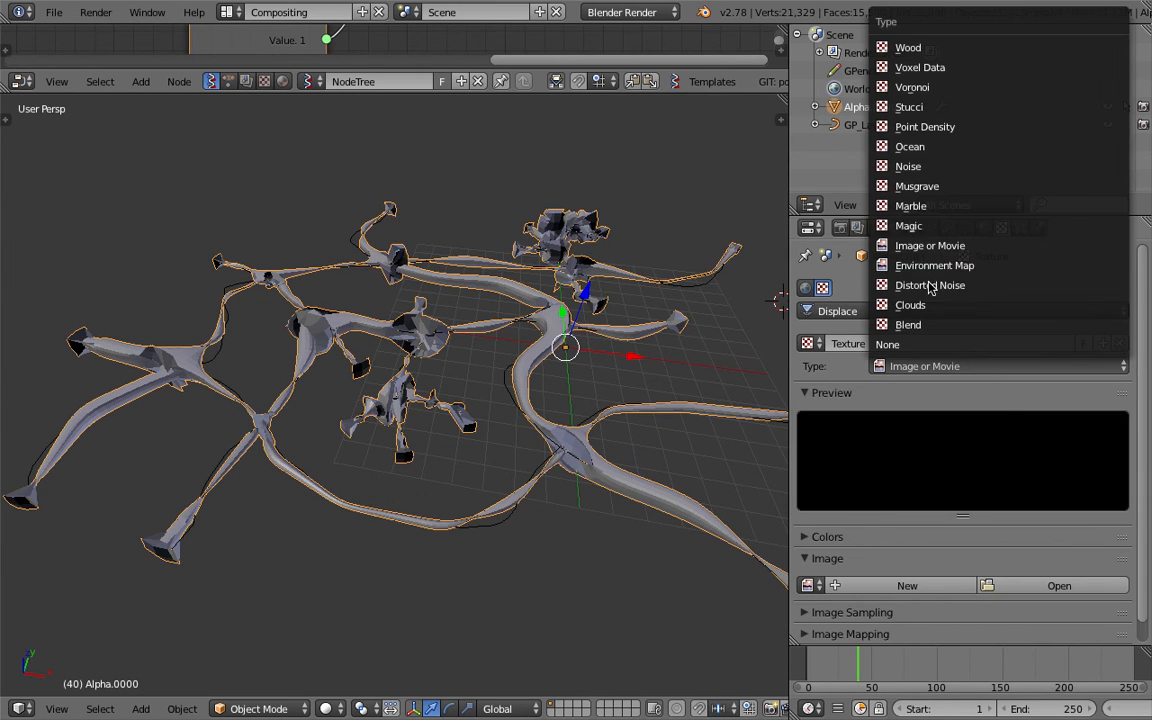
click(917, 186)
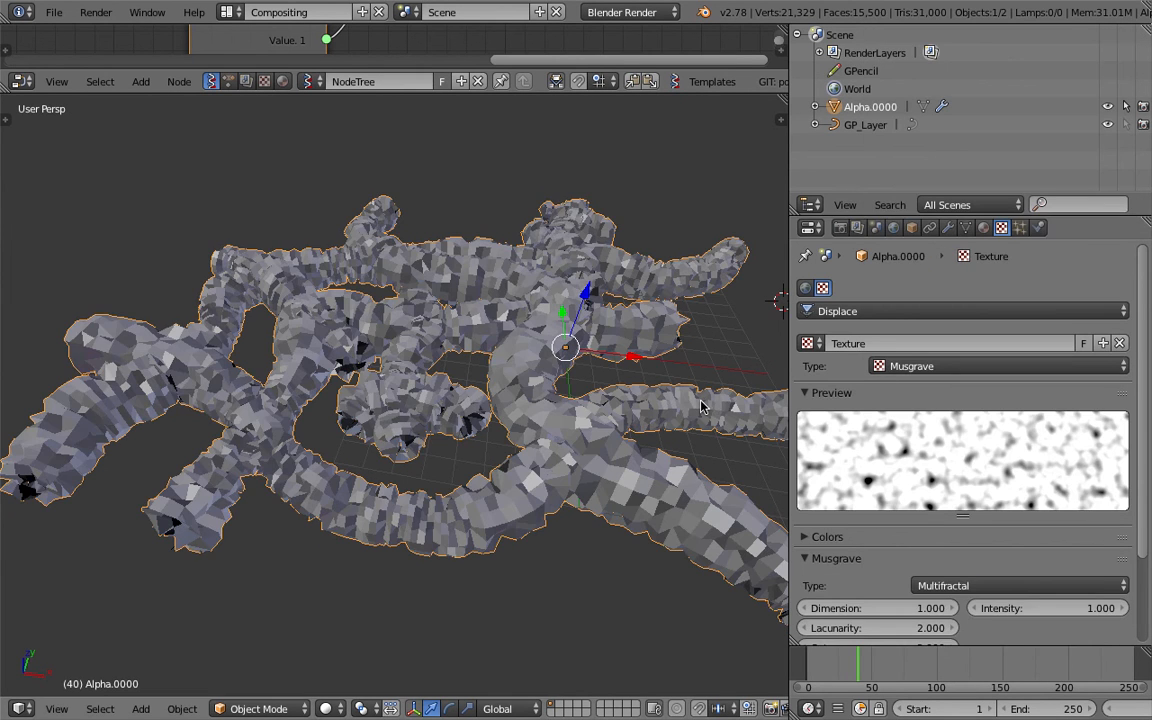
click(965, 586)
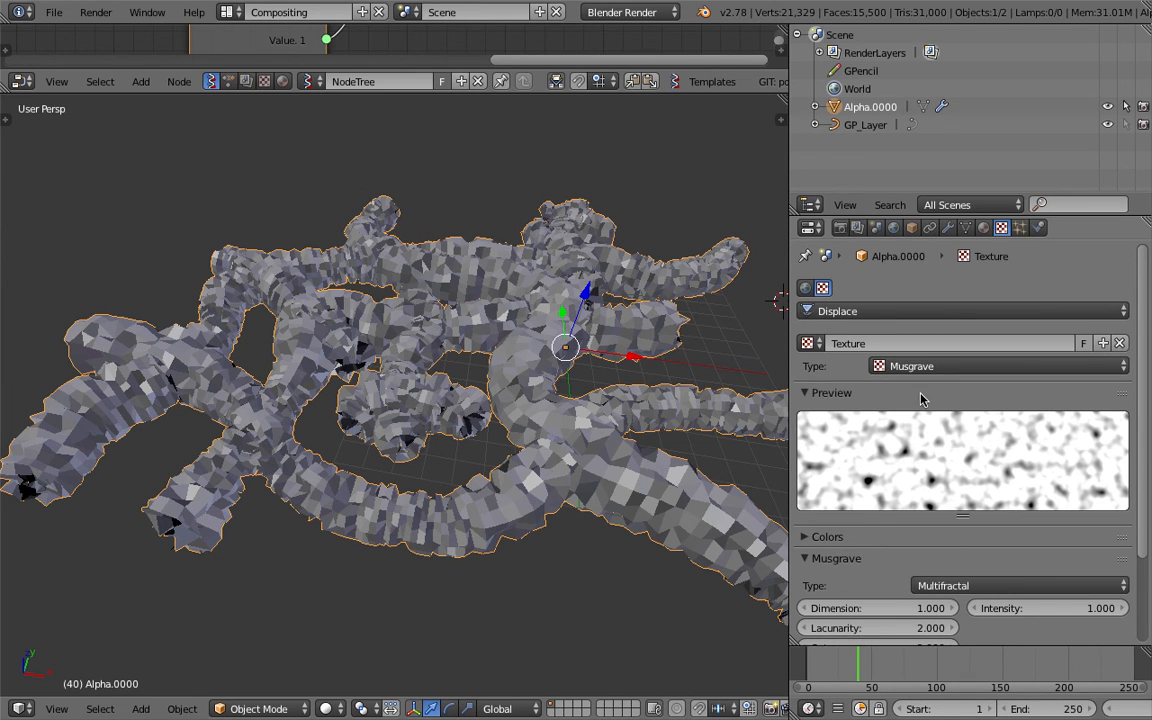
click(905, 366)
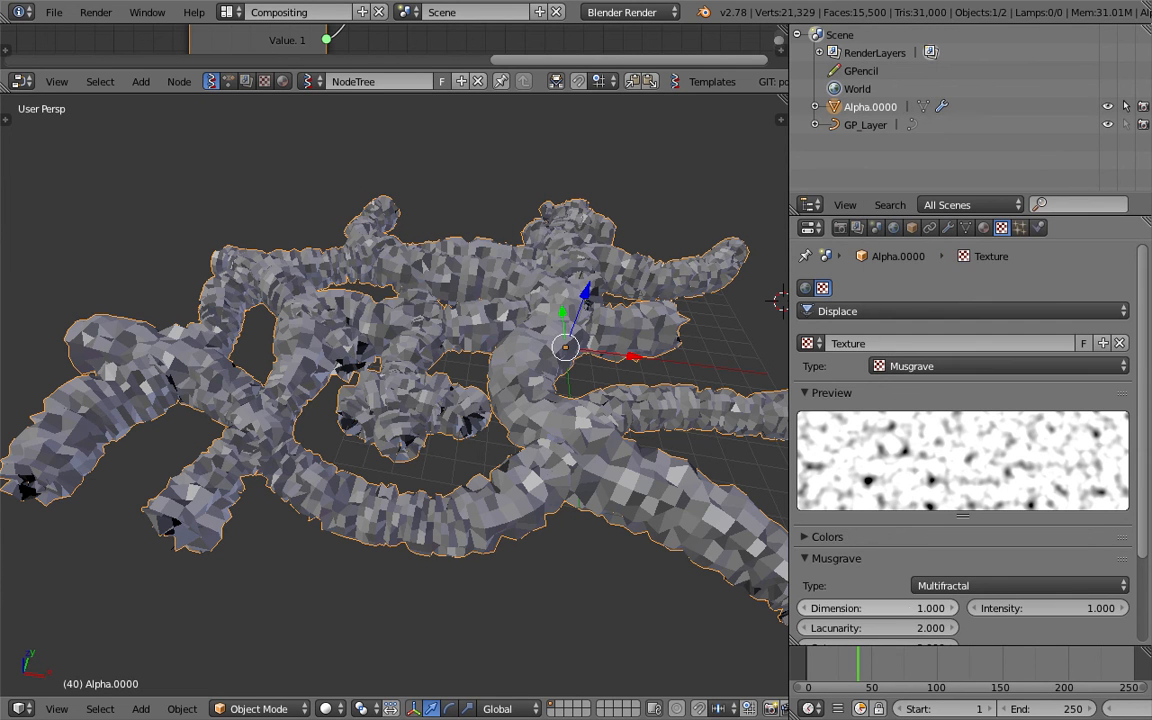
Step: Set the Displace modifier's strength to 0.5 and apply smooth shading to the maze mesh
click(949, 229)
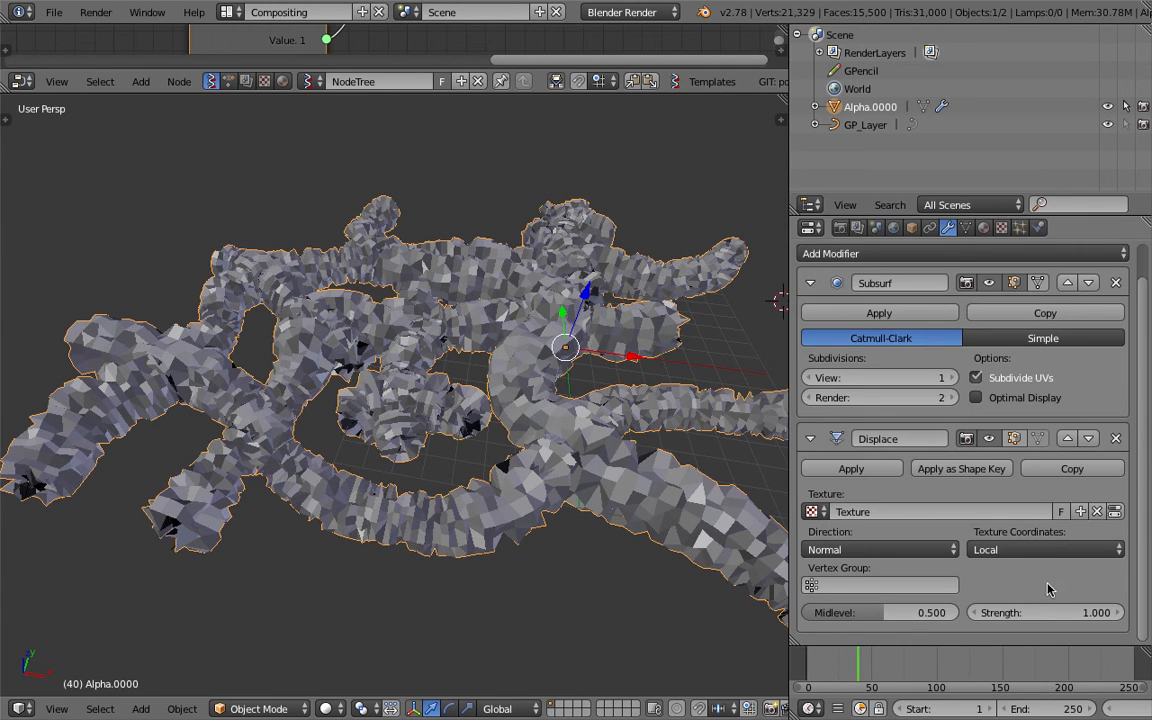
mouse_move(1066, 613)
mouse_down()
mouse_move(1053, 613)
mouse_move(1063, 613)
mouse_up()
middle_drag(476, 410, 506, 413)
key(space)
text(smoo)
key(Return)
Step: Examine the outside and the interior of the displaced, smooth-shaded tunnels
scroll(477, 476, up, 5)
scroll(477, 476, down, 3)
mouse_move(477, 476)
middle_down()
mouse_move(401, 324)
mouse_move(337, 352)
mouse_move(489, 402)
mouse_move(406, 452)
middle_up()
scroll(406, 452, up, 5)
scroll(416, 425, down, 7)
shift+middle_drag(452, 381, 285, 279)
scroll(358, 340, up, 4)
middle_drag(383, 300, 340, 345)
scroll(340, 348, up, 10)
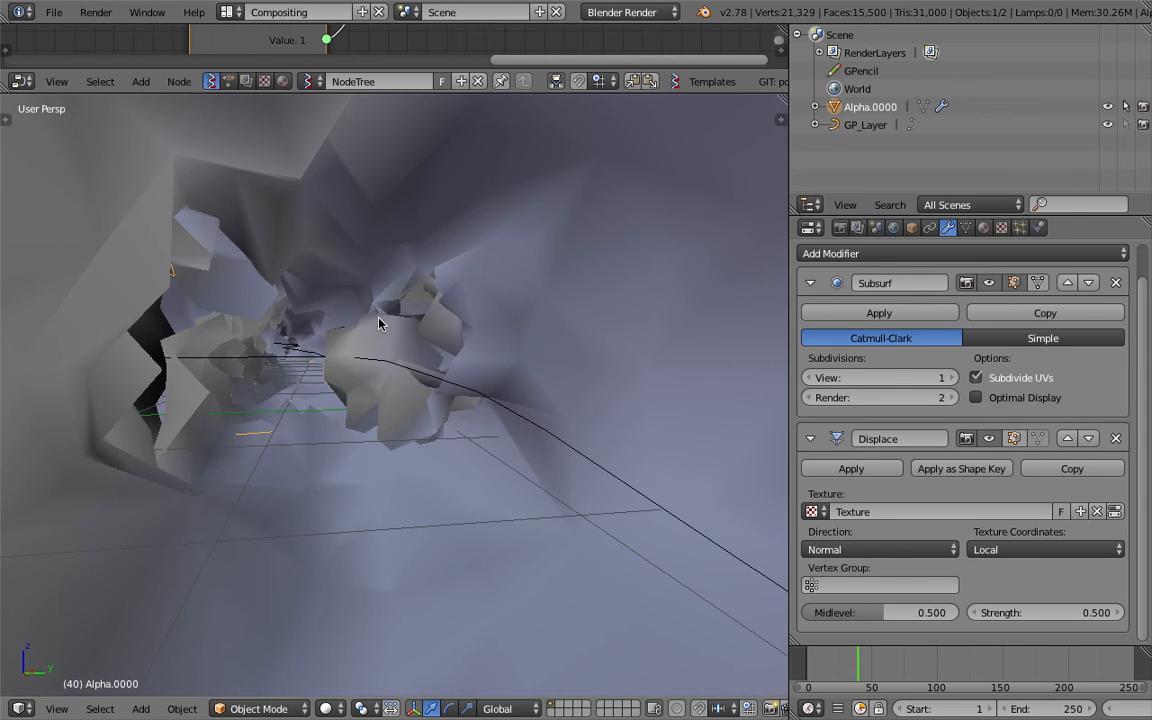
scroll(379, 323, up, 2)
scroll(350, 337, down, 12)
Step: Sketch a pair of tapering, hatched profile outlines and a wavy line beside the maze with the grease pencil
middle_drag(426, 388, 505, 296)
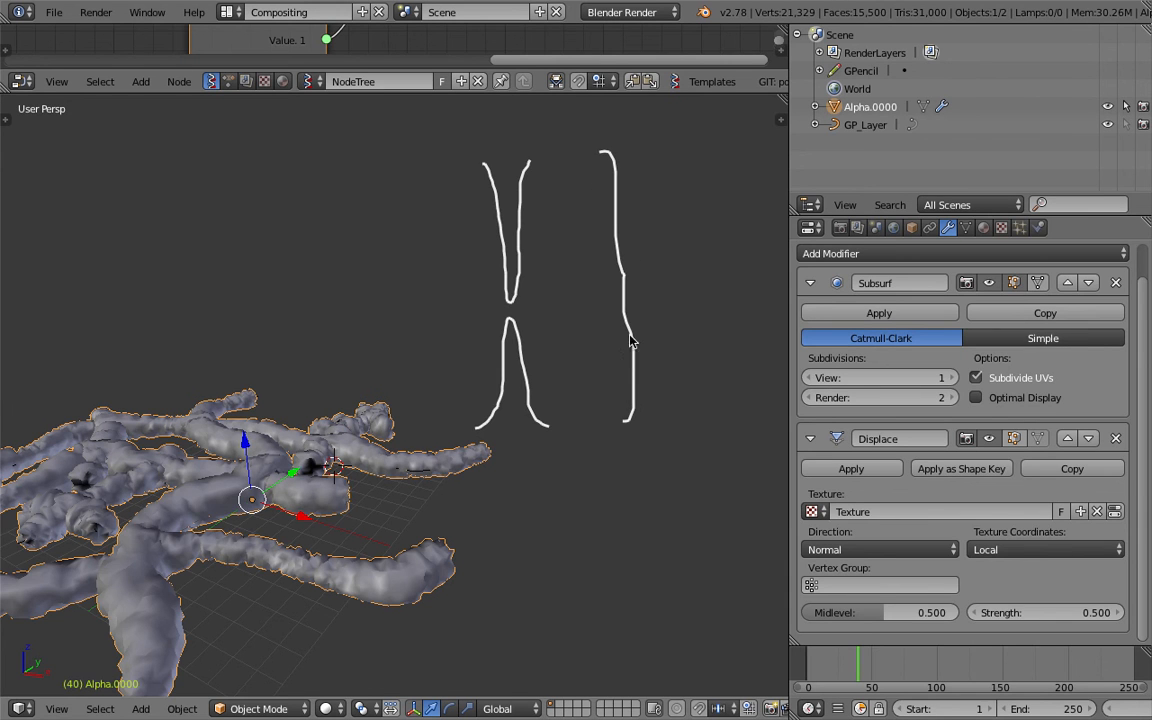
shift+middle_drag(668, 292, 466, 349)
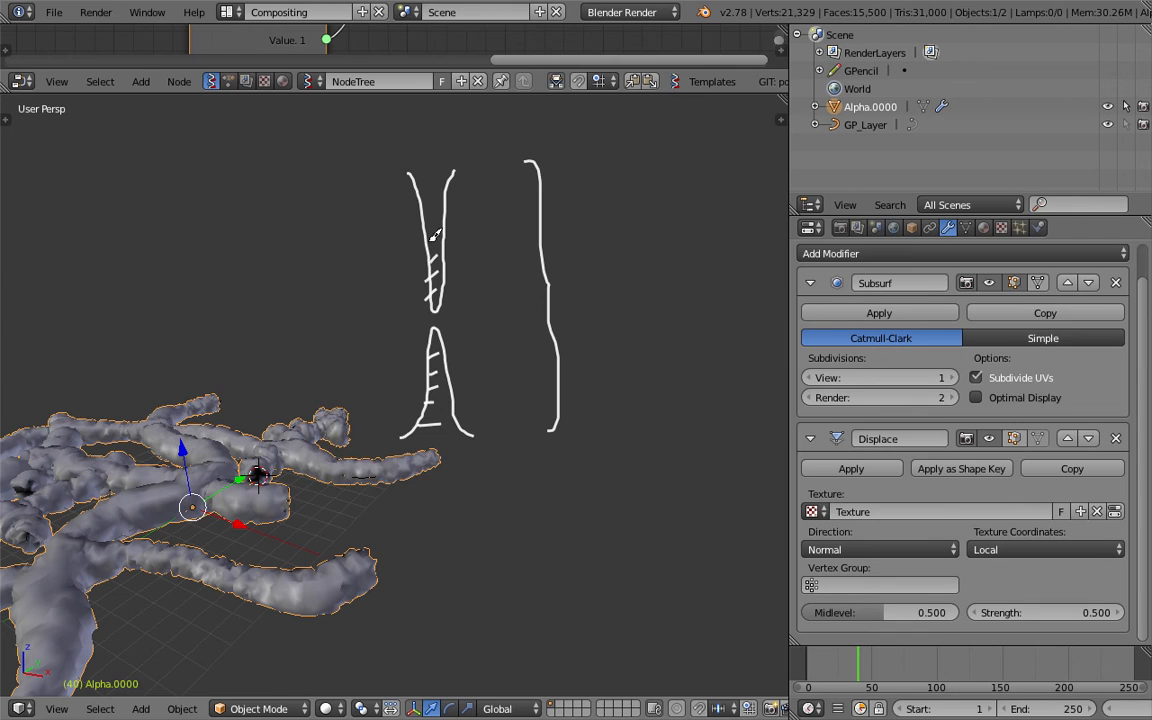
scroll(472, 325, down, 2)
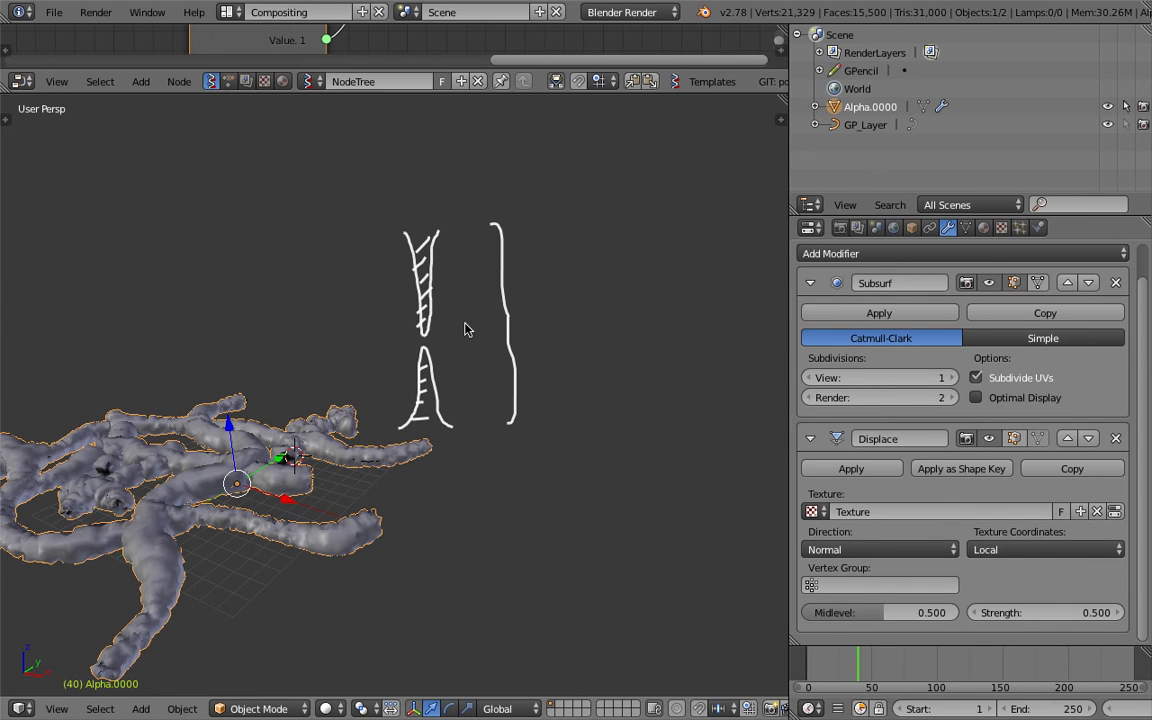
Step: Examine the rough walls and floor from inside one of the displaced tubes
shift+middle_drag(345, 378, 510, 350)
scroll(496, 378, up, 8)
scroll(436, 360, up, 10)
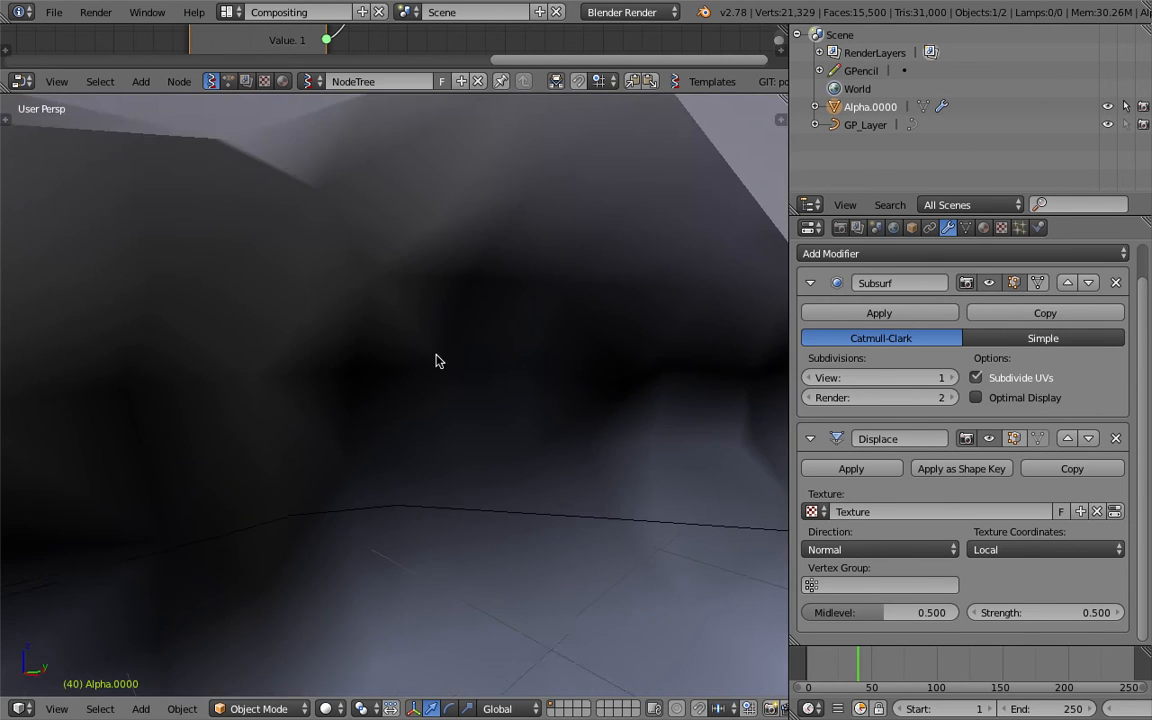
middle_drag(436, 360, 347, 441)
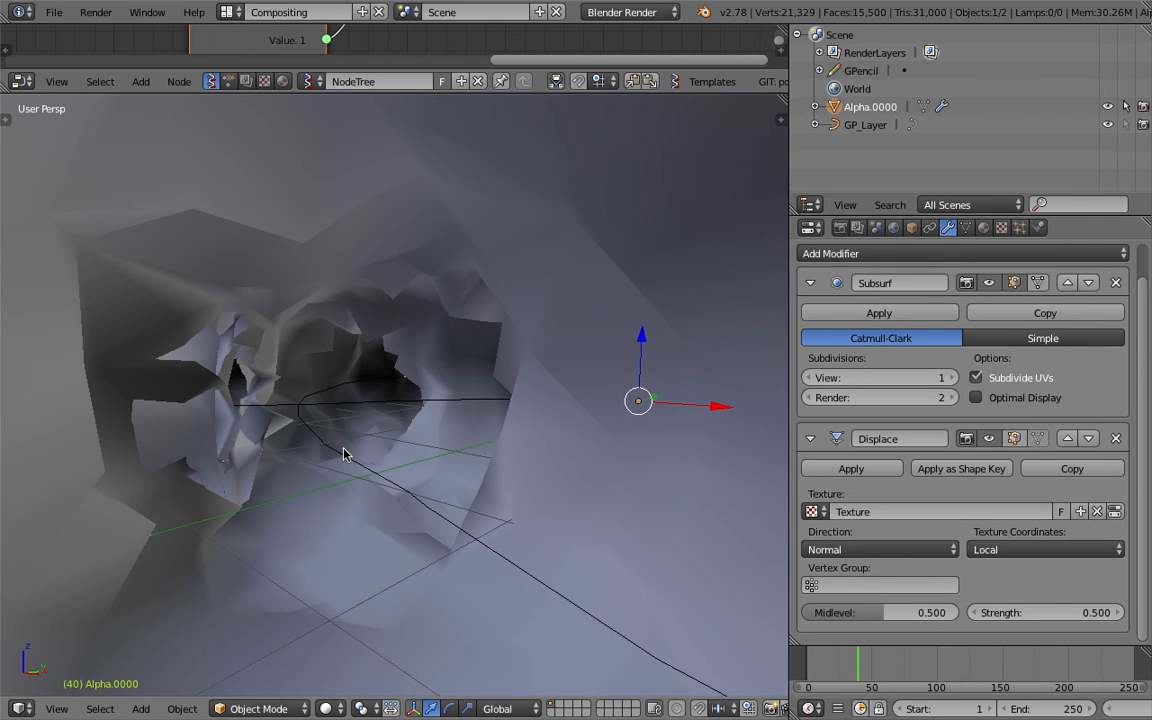
scroll(381, 465, up, 5)
scroll(381, 465, down, 8)
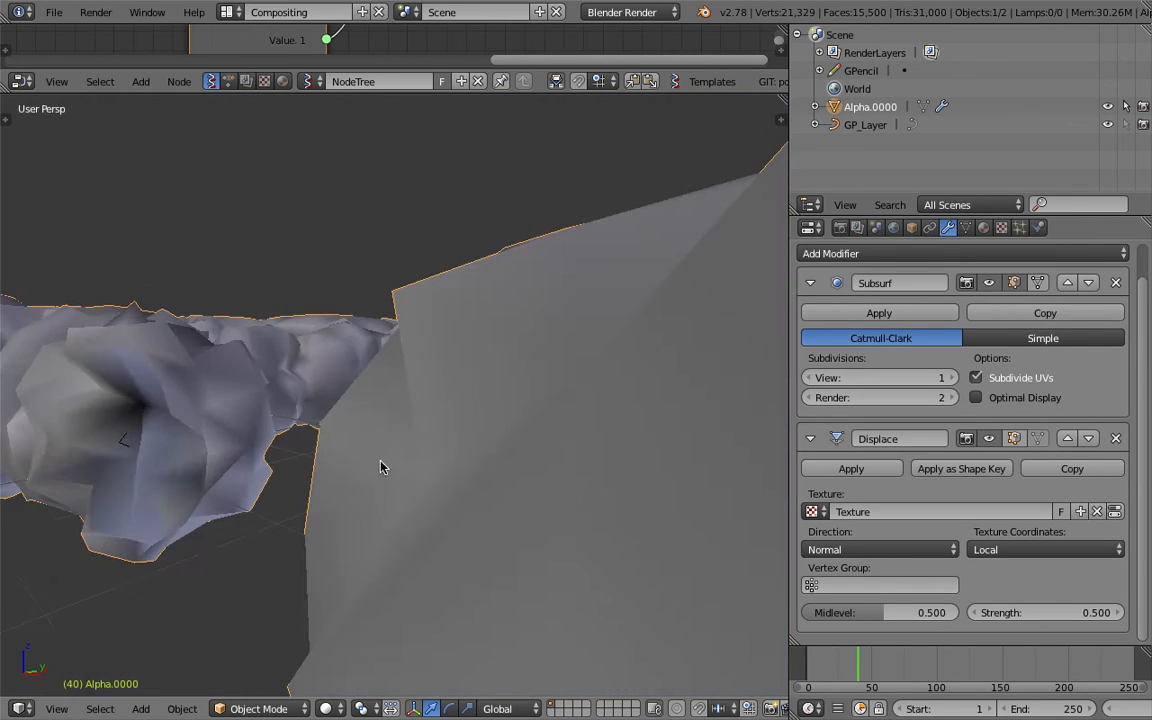
scroll(367, 461, up, 7)
mouse_move(374, 460)
middle_down()
mouse_move(437, 443)
mouse_move(486, 451)
mouse_move(527, 432)
mouse_move(432, 465)
mouse_move(404, 424)
mouse_move(344, 417)
mouse_move(375, 406)
mouse_move(358, 403)
middle_up()
scroll(448, 461, down, 12)
Step: Open the maze mesh in Edit Mode and show it from the front
key(ctrl+Tab)
click(437, 410)
middle_drag(437, 410, 379, 408)
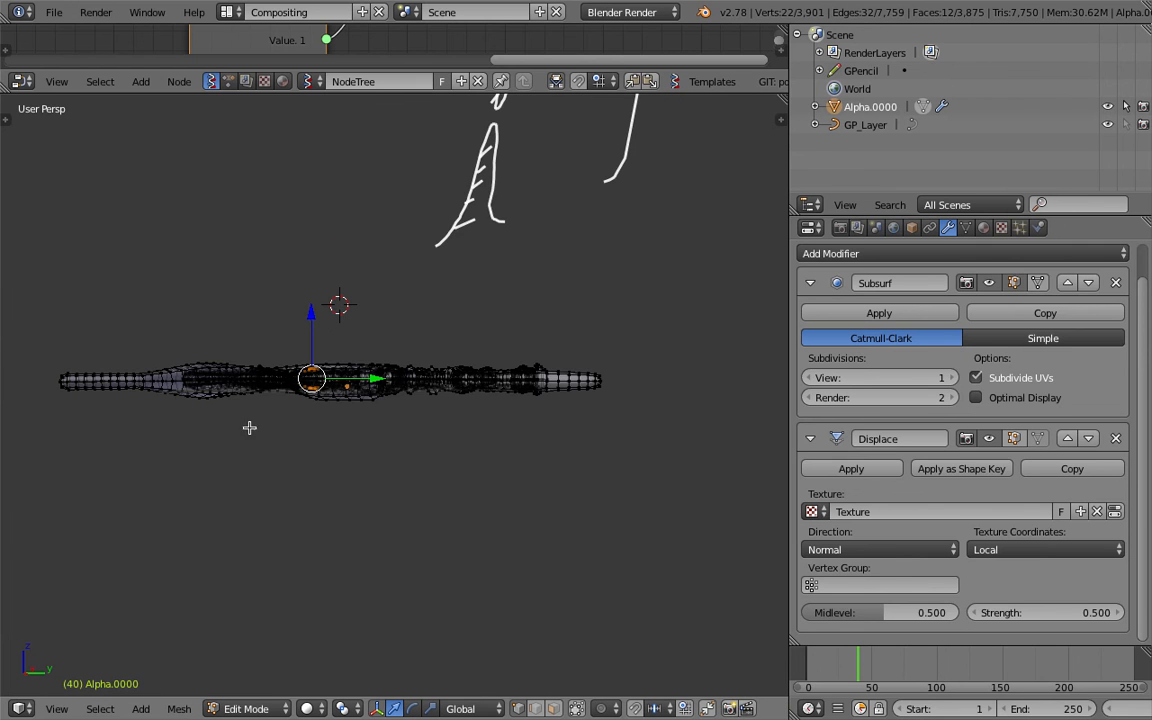
middle_drag(179, 395, 208, 414)
scroll(208, 414, up, 4)
scroll(208, 414, down, 4)
click(61, 706)
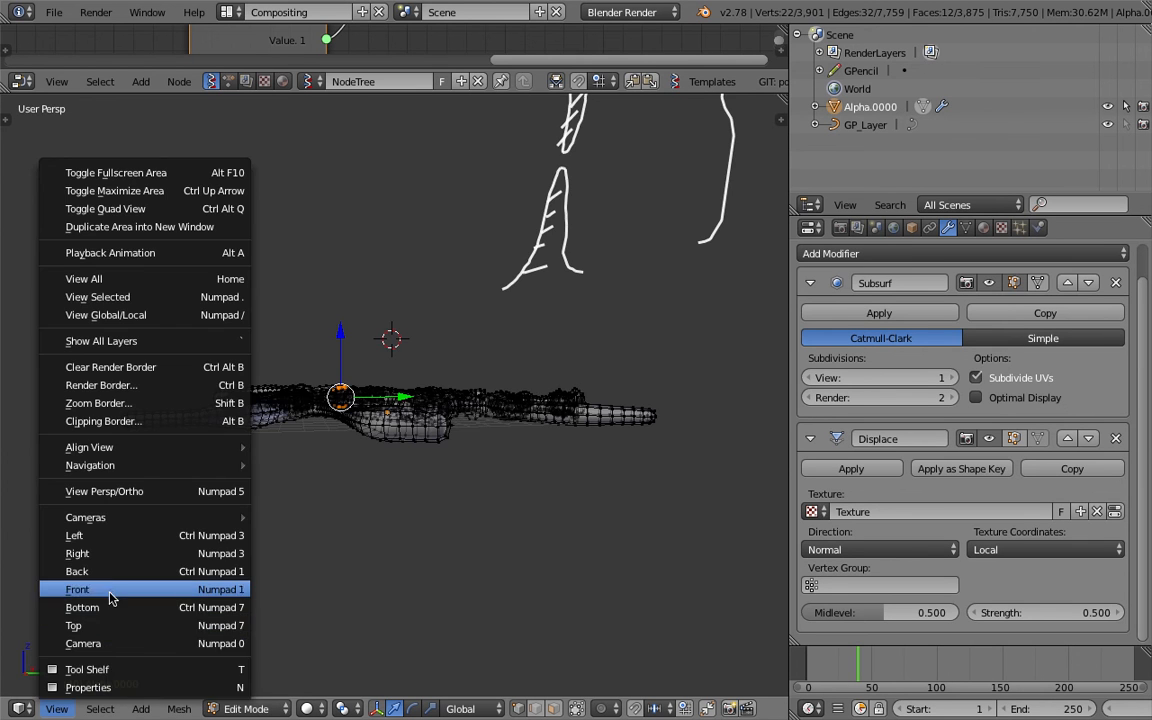
click(108, 589)
scroll(421, 402, up, 3)
scroll(419, 400, up, 4)
scroll(455, 429, down, 5)
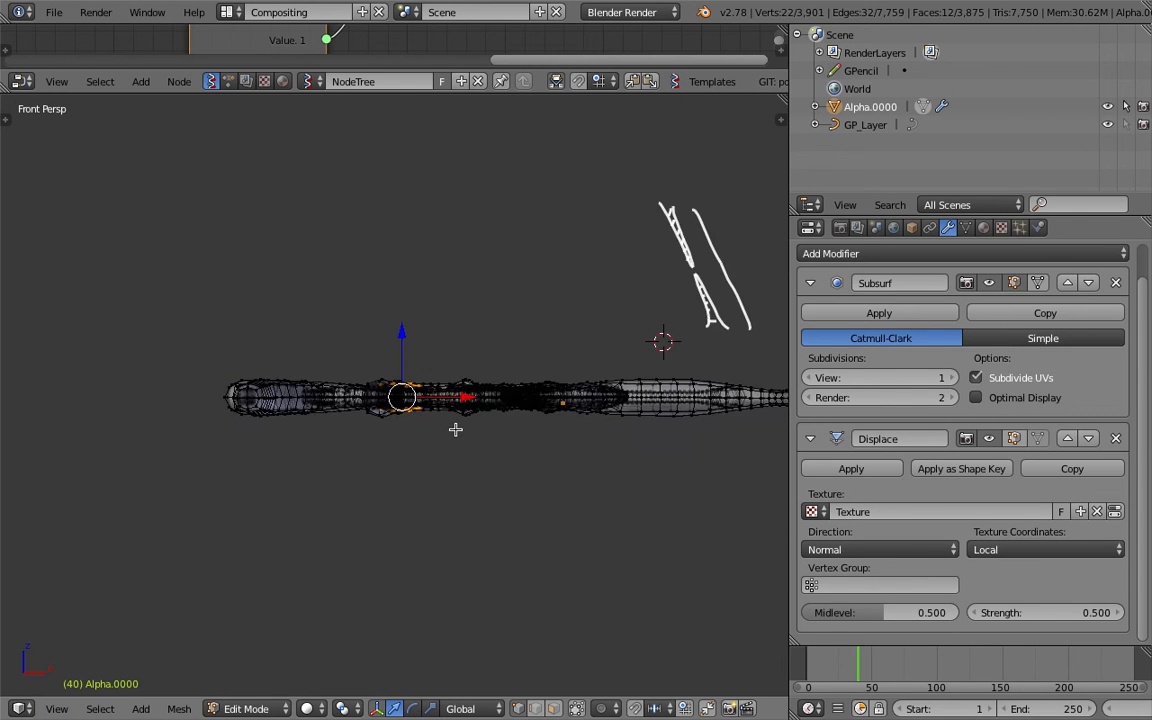
Step: Limit selection to visible geometry and select the vertices along the underside of the tubes
click(584, 709)
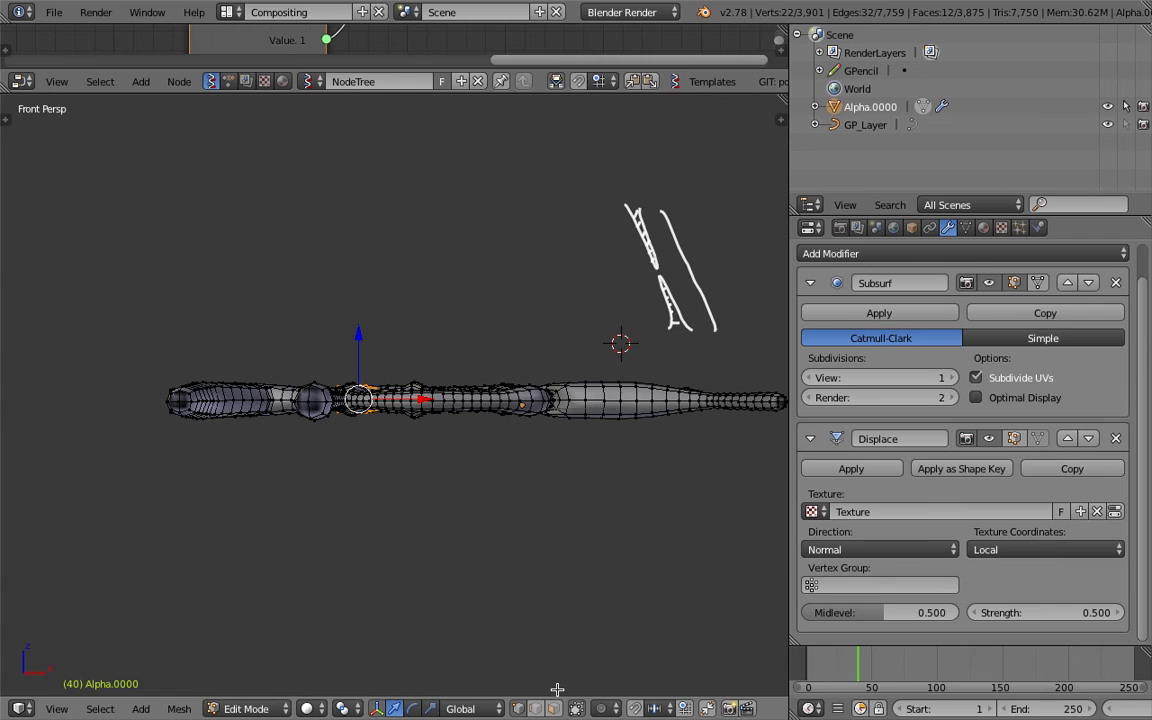
scroll(157, 405, down, 1)
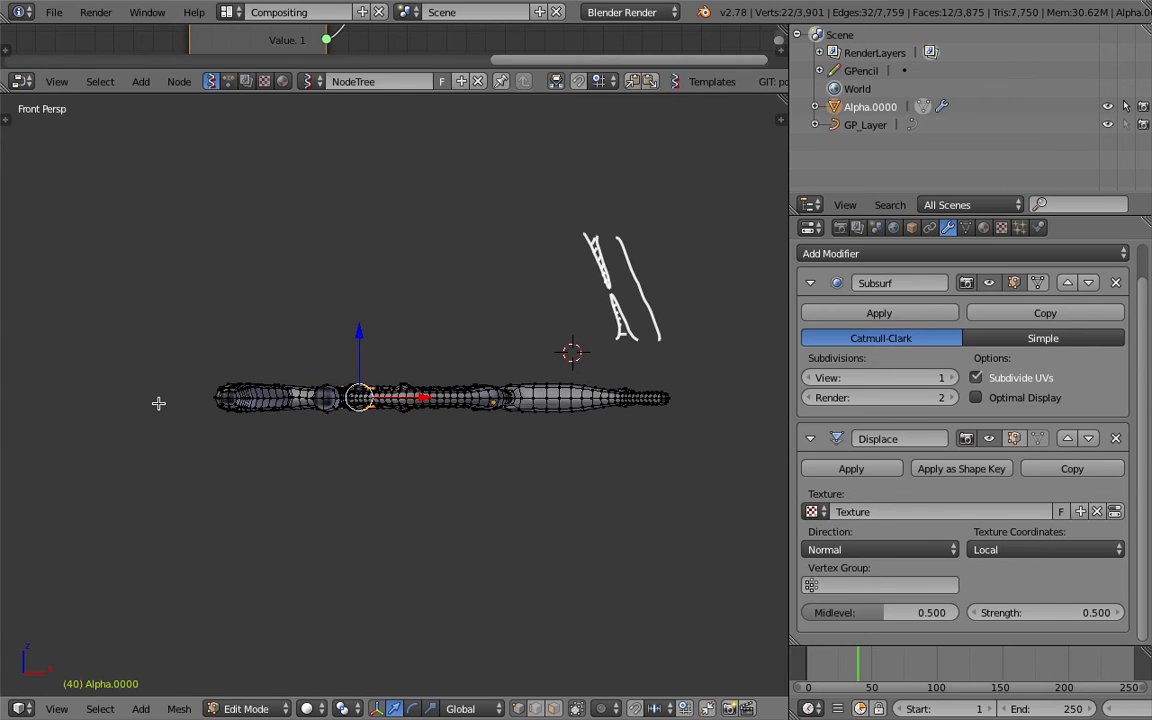
drag(402, 427, 713, 428)
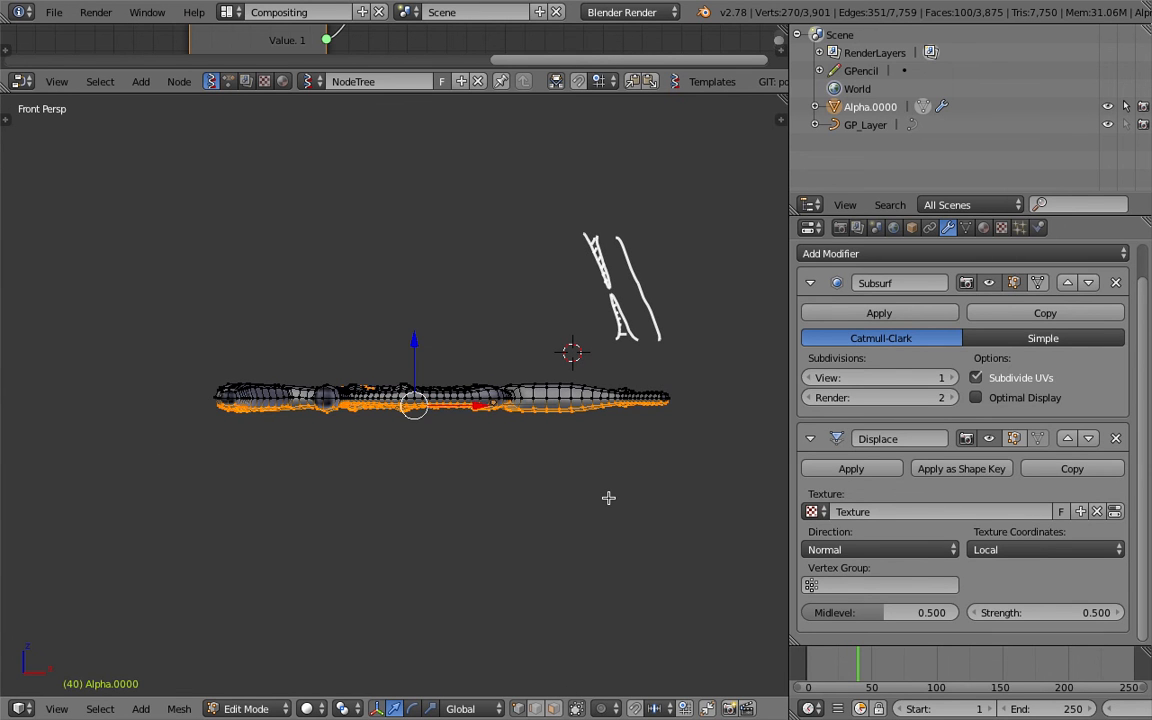
key(s)
key(x)
key(Escape)
Step: Flatten the selected underside vertices to about 0.38 along Z and raise them about 0.07 along Z
key(s)
key(z)
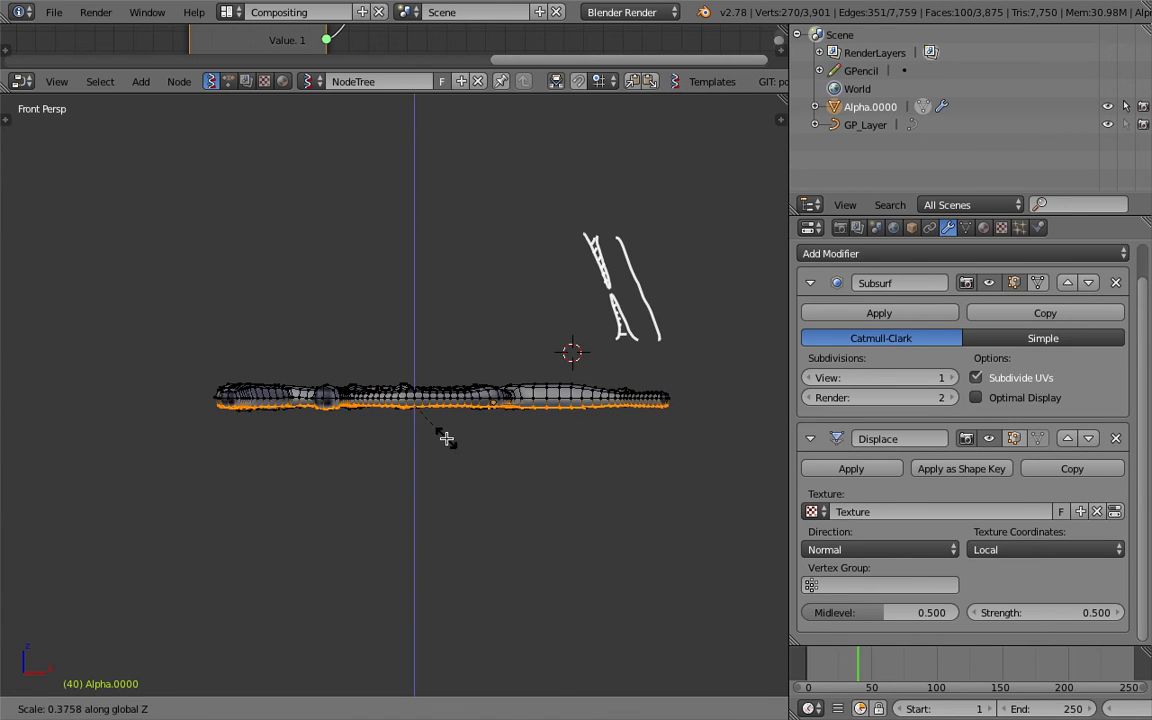
click(446, 438)
scroll(427, 345, up, 3)
key(g)
key(z)
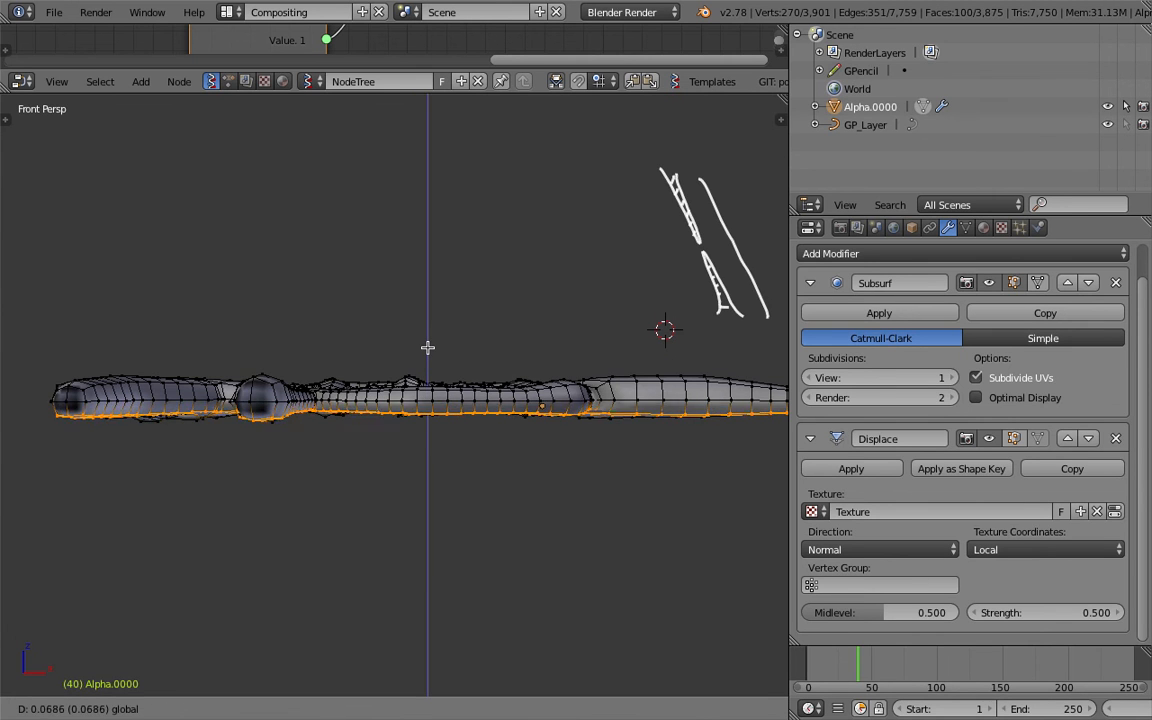
click(418, 350)
Step: Return to Object Mode and check the maze with its flattened underside from inside and outside
key(Tab)
click(298, 390)
scroll(385, 424, up, 3)
middle_drag(386, 424, 404, 430)
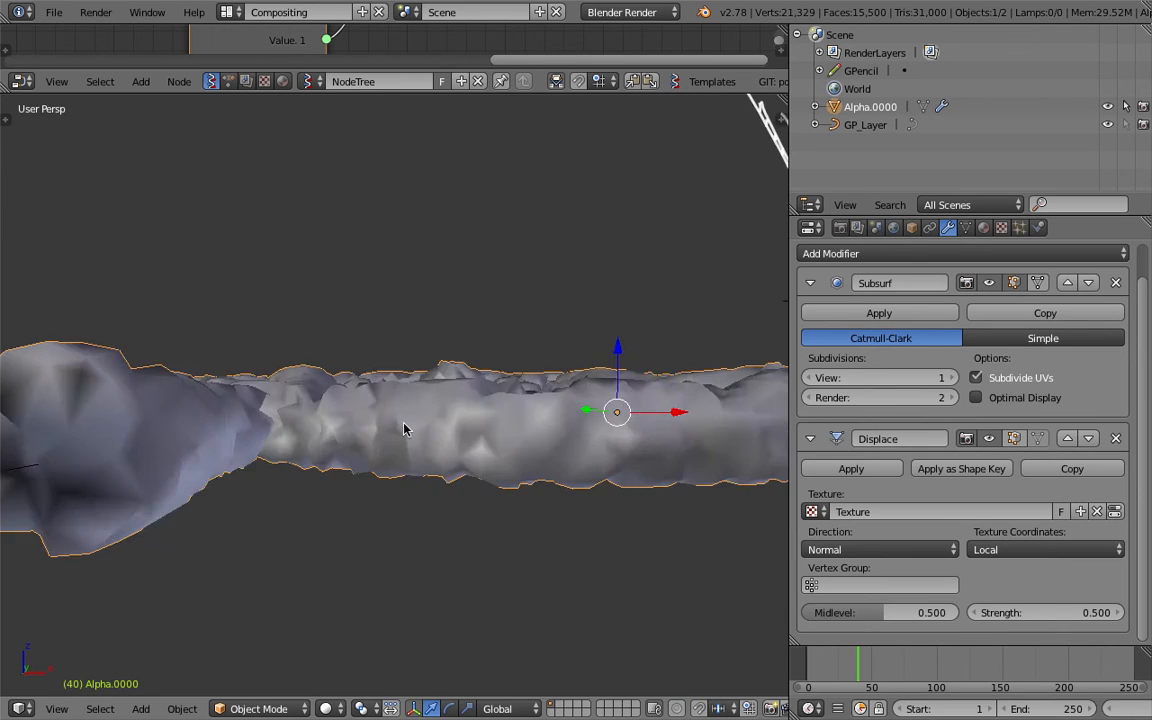
scroll(404, 430, up, 6)
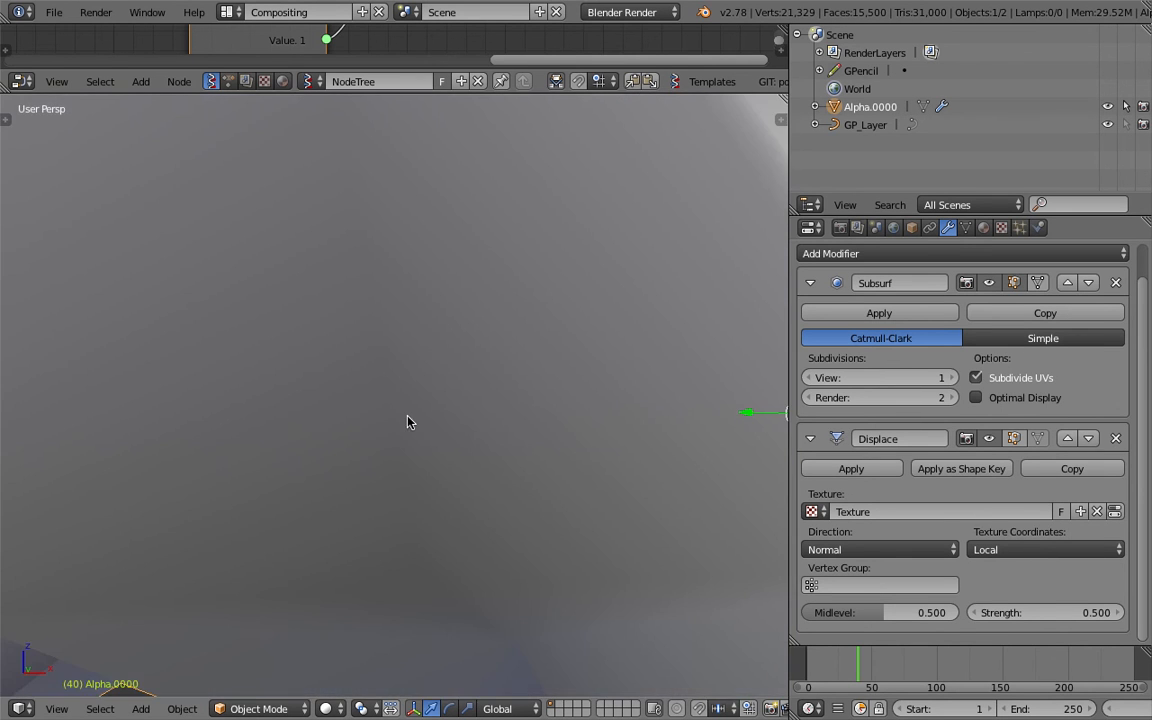
scroll(407, 422, down, 8)
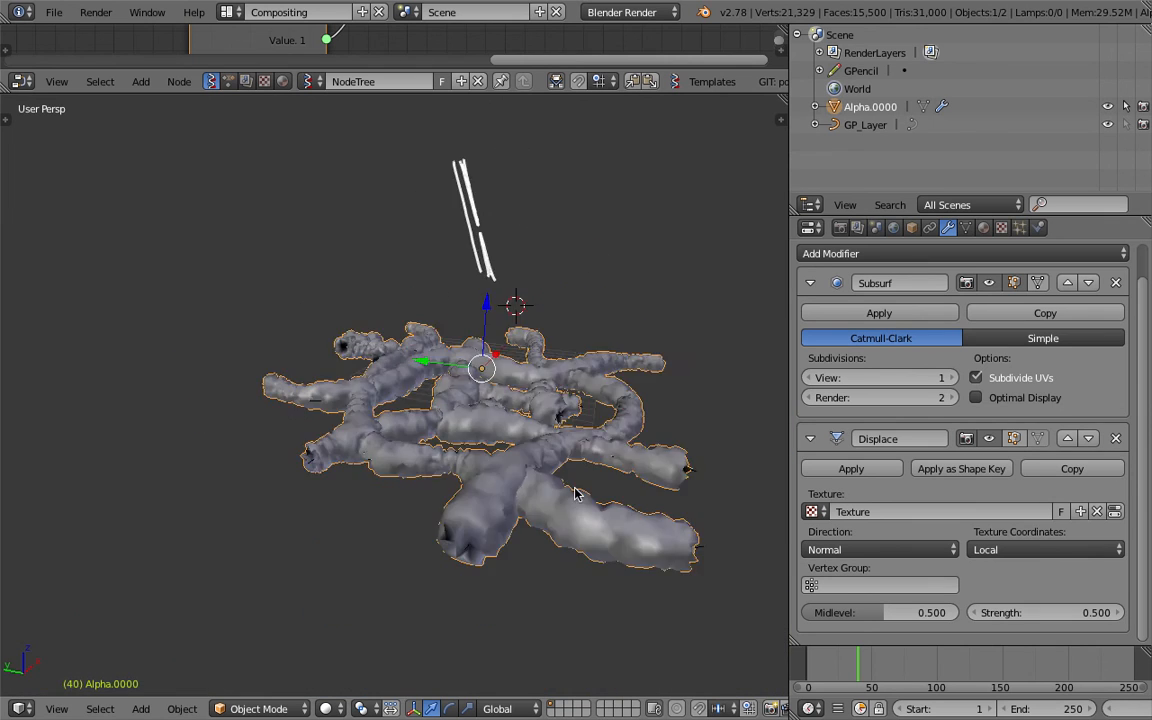
mouse_move(575, 493)
middle_down()
mouse_move(589, 527)
mouse_move(462, 523)
mouse_move(366, 472)
mouse_move(422, 434)
middle_up()
Step: Delete the grease pencil layer holding the sketch beside the maze and close the object properties
click(781, 118)
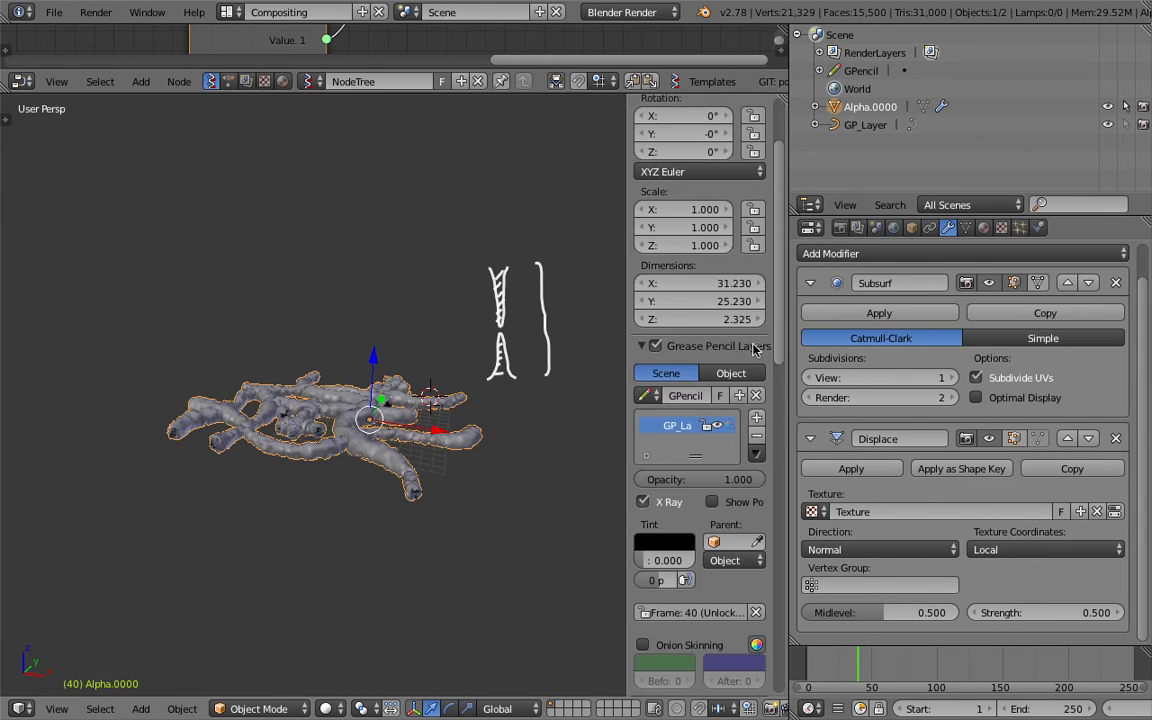
click(757, 325)
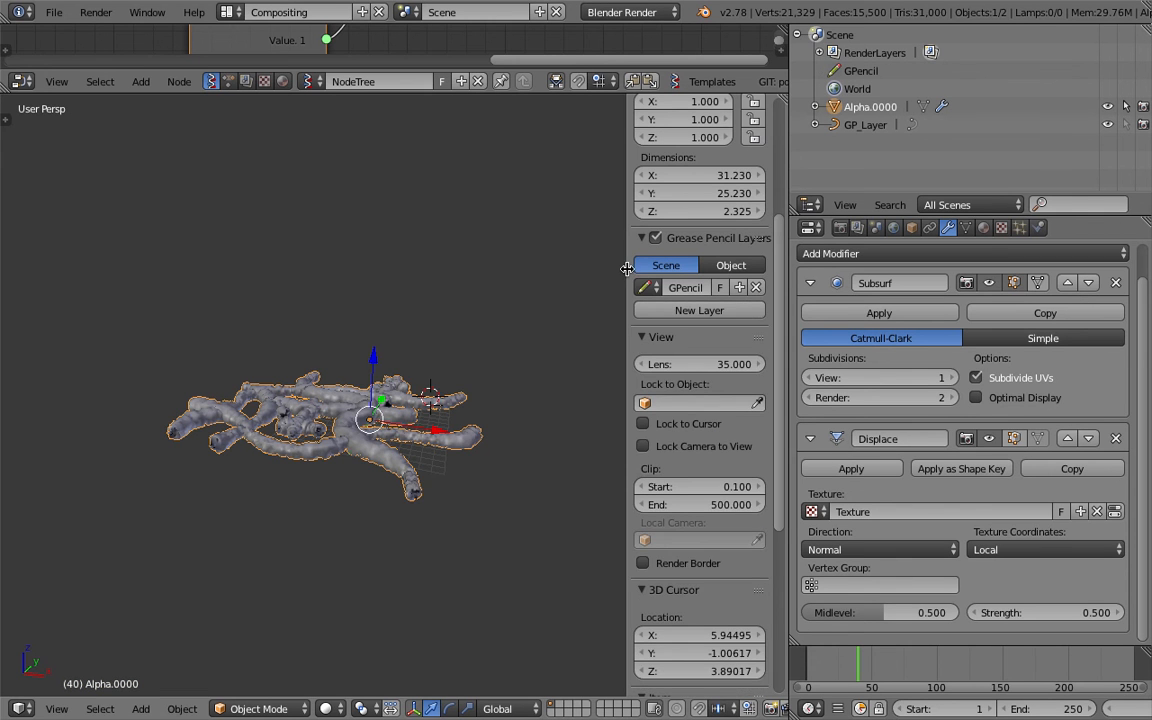
key(n)
scroll(630, 338, up, 3)
middle_drag(615, 357, 345, 200)
scroll(360, 245, up, 4)
scroll(356, 256, down, 4)
middle_drag(370, 310, 414, 428)
scroll(406, 405, down, 1)
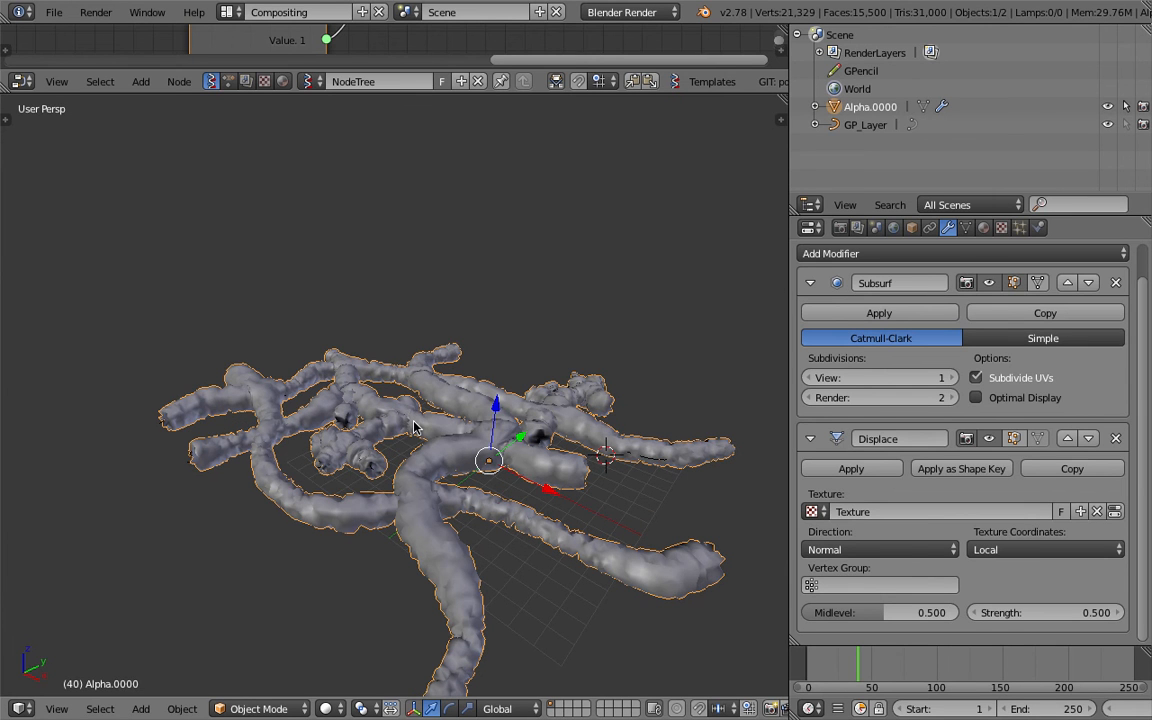